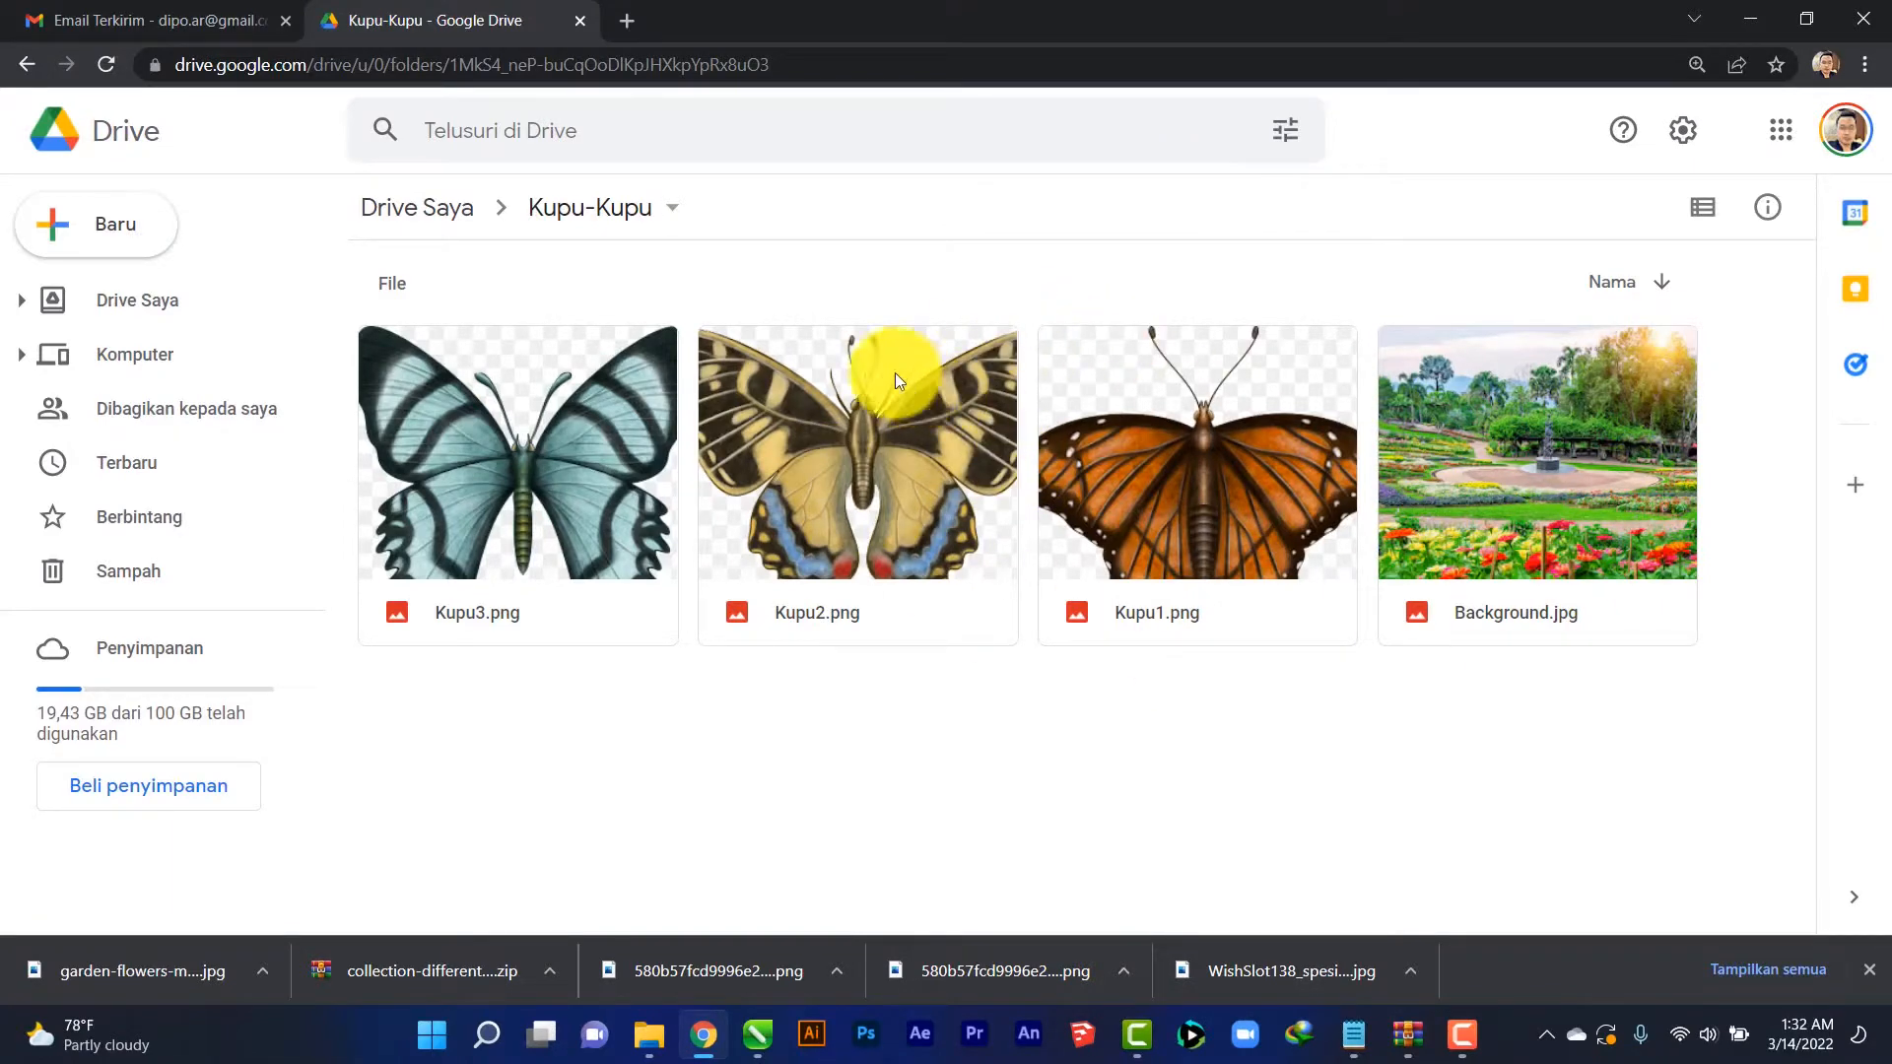
# Download Kupu3.png, Kupu2.png, Kupu1.png and Background.jpg from the Kupu-Kupu folder
pyautogui.rightClick(611, 430)
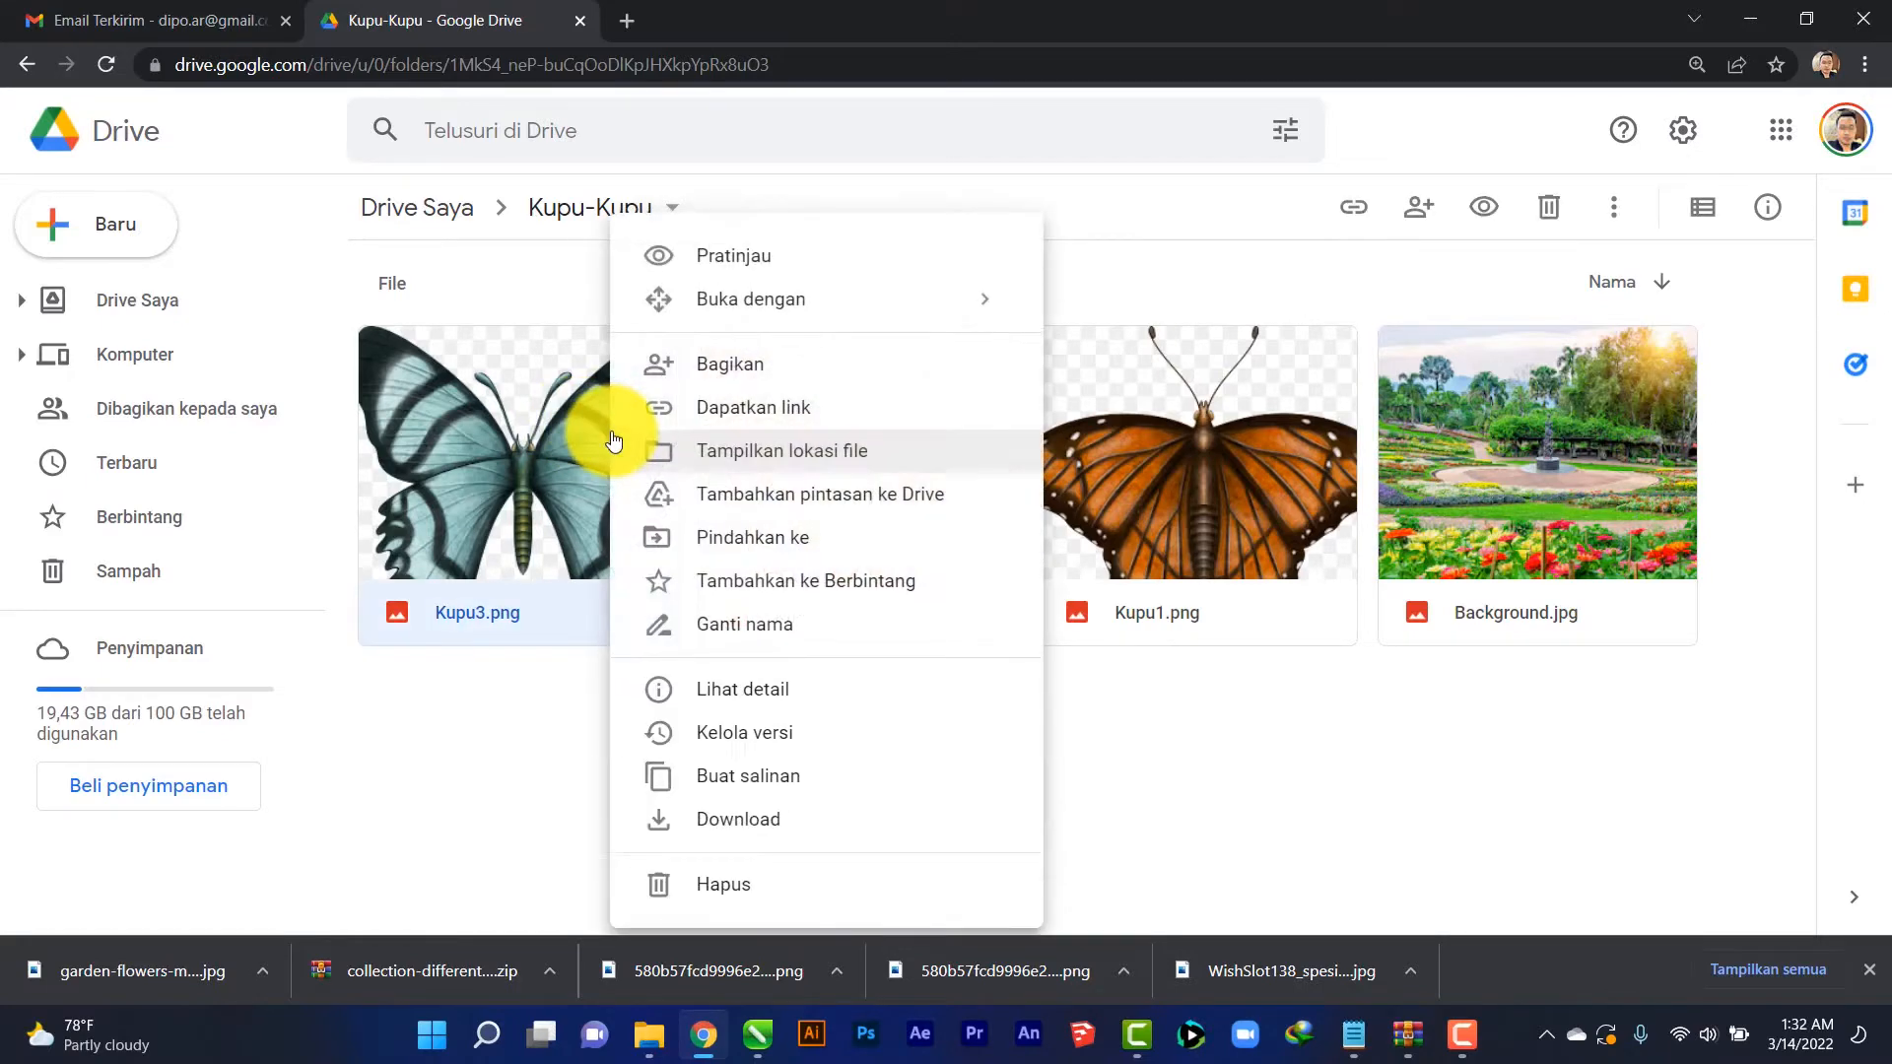
pyautogui.click(495, 662)
pyautogui.click(518, 473)
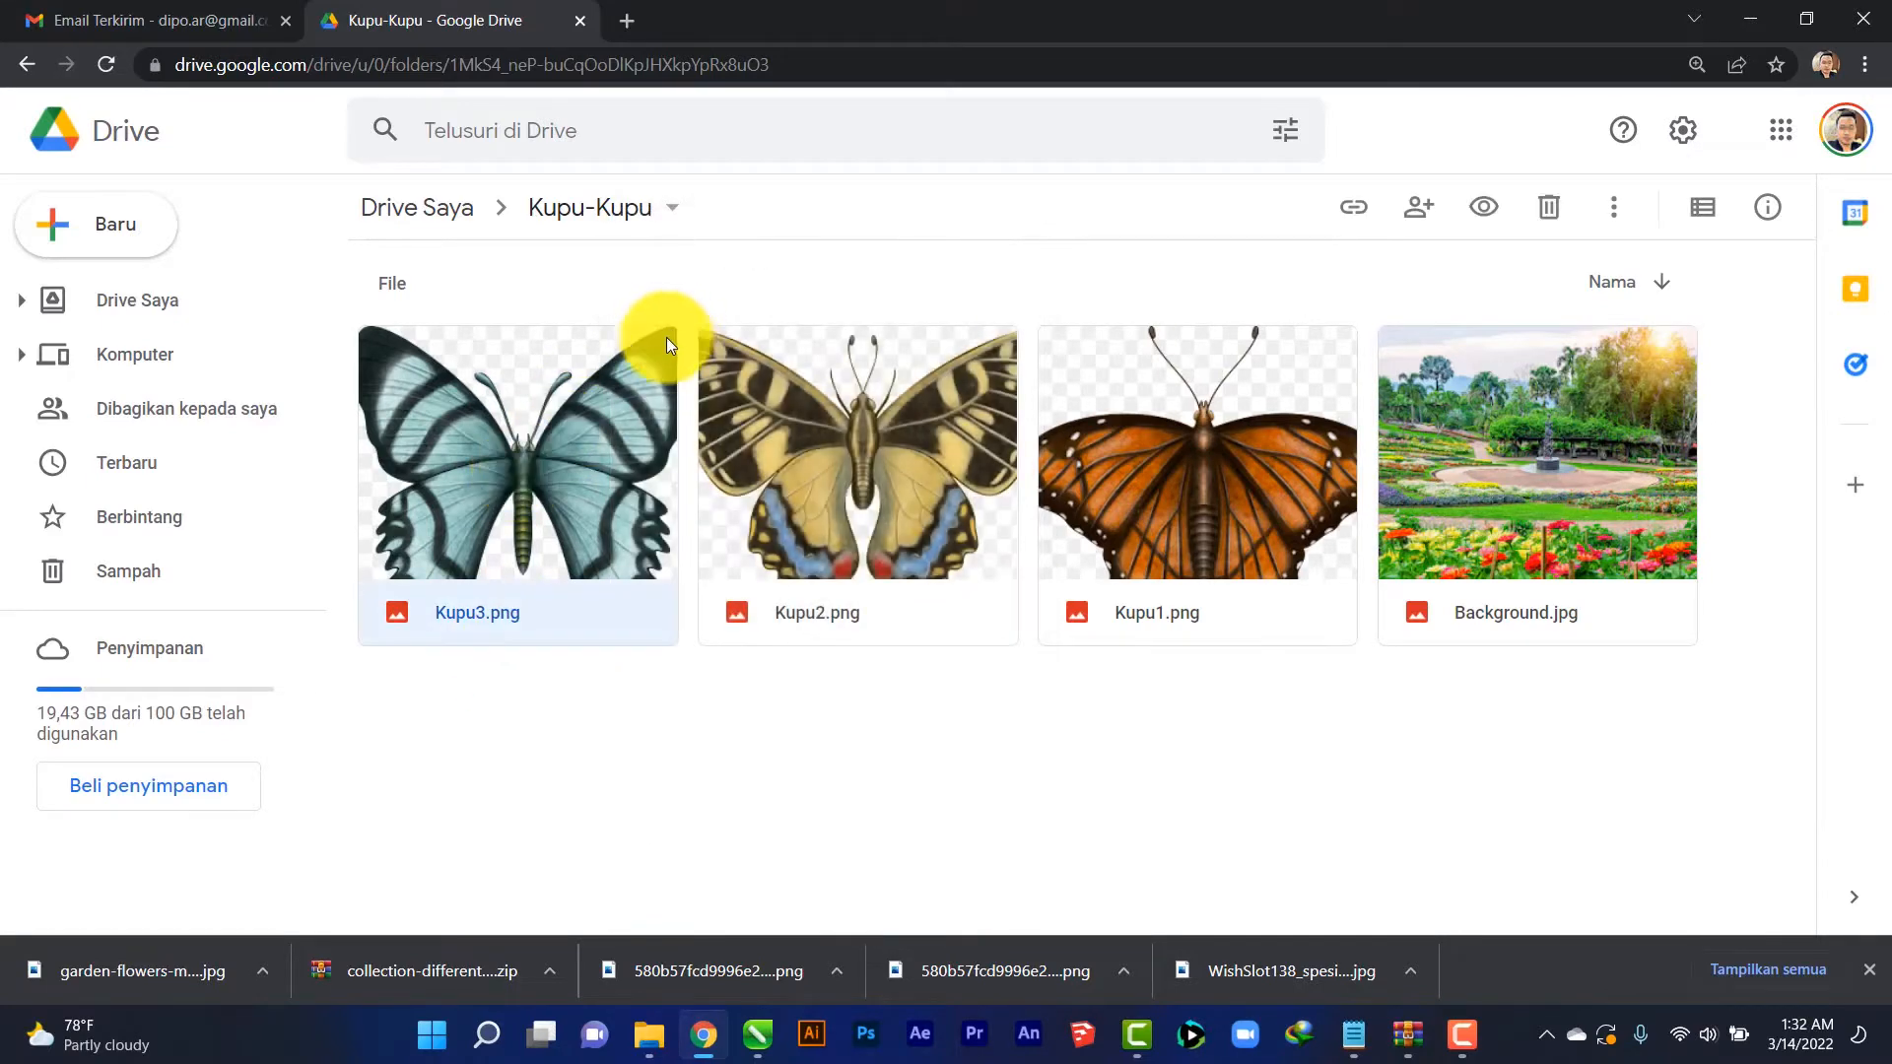
pyautogui.rightClick(606, 422)
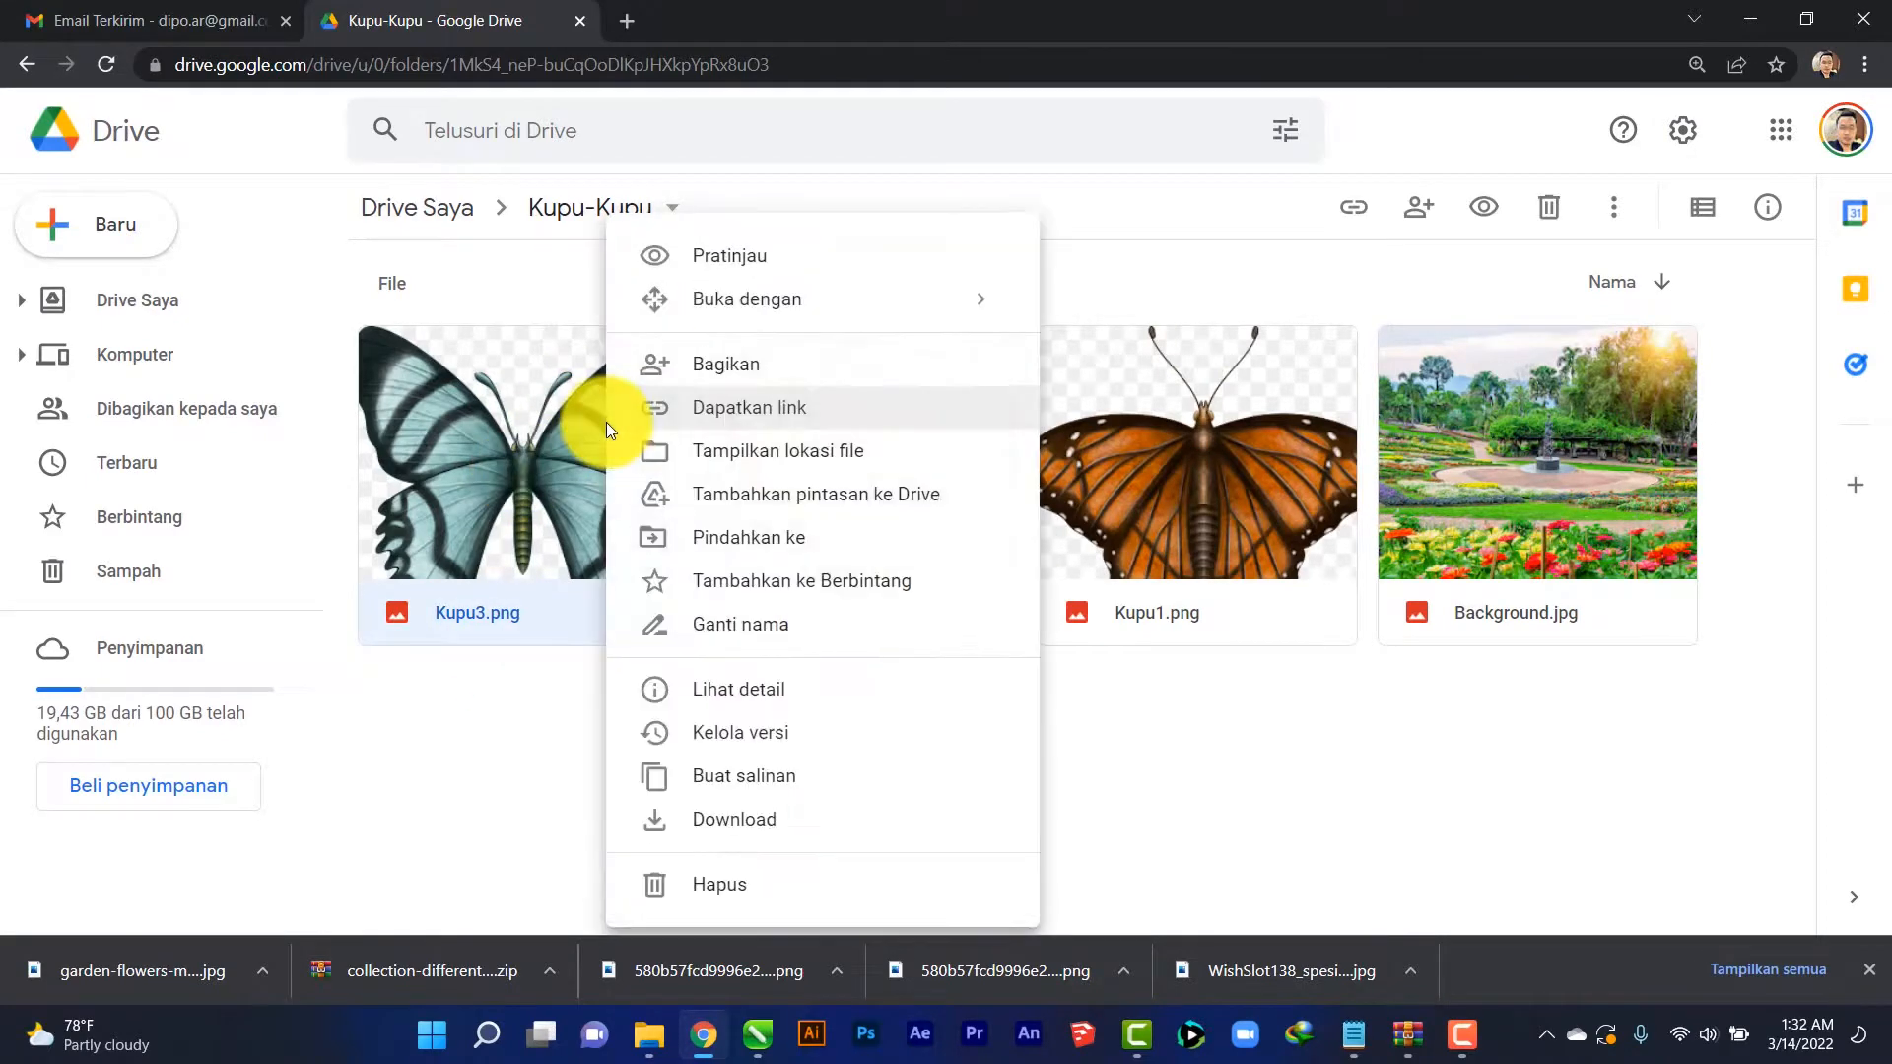
pyautogui.click(758, 829)
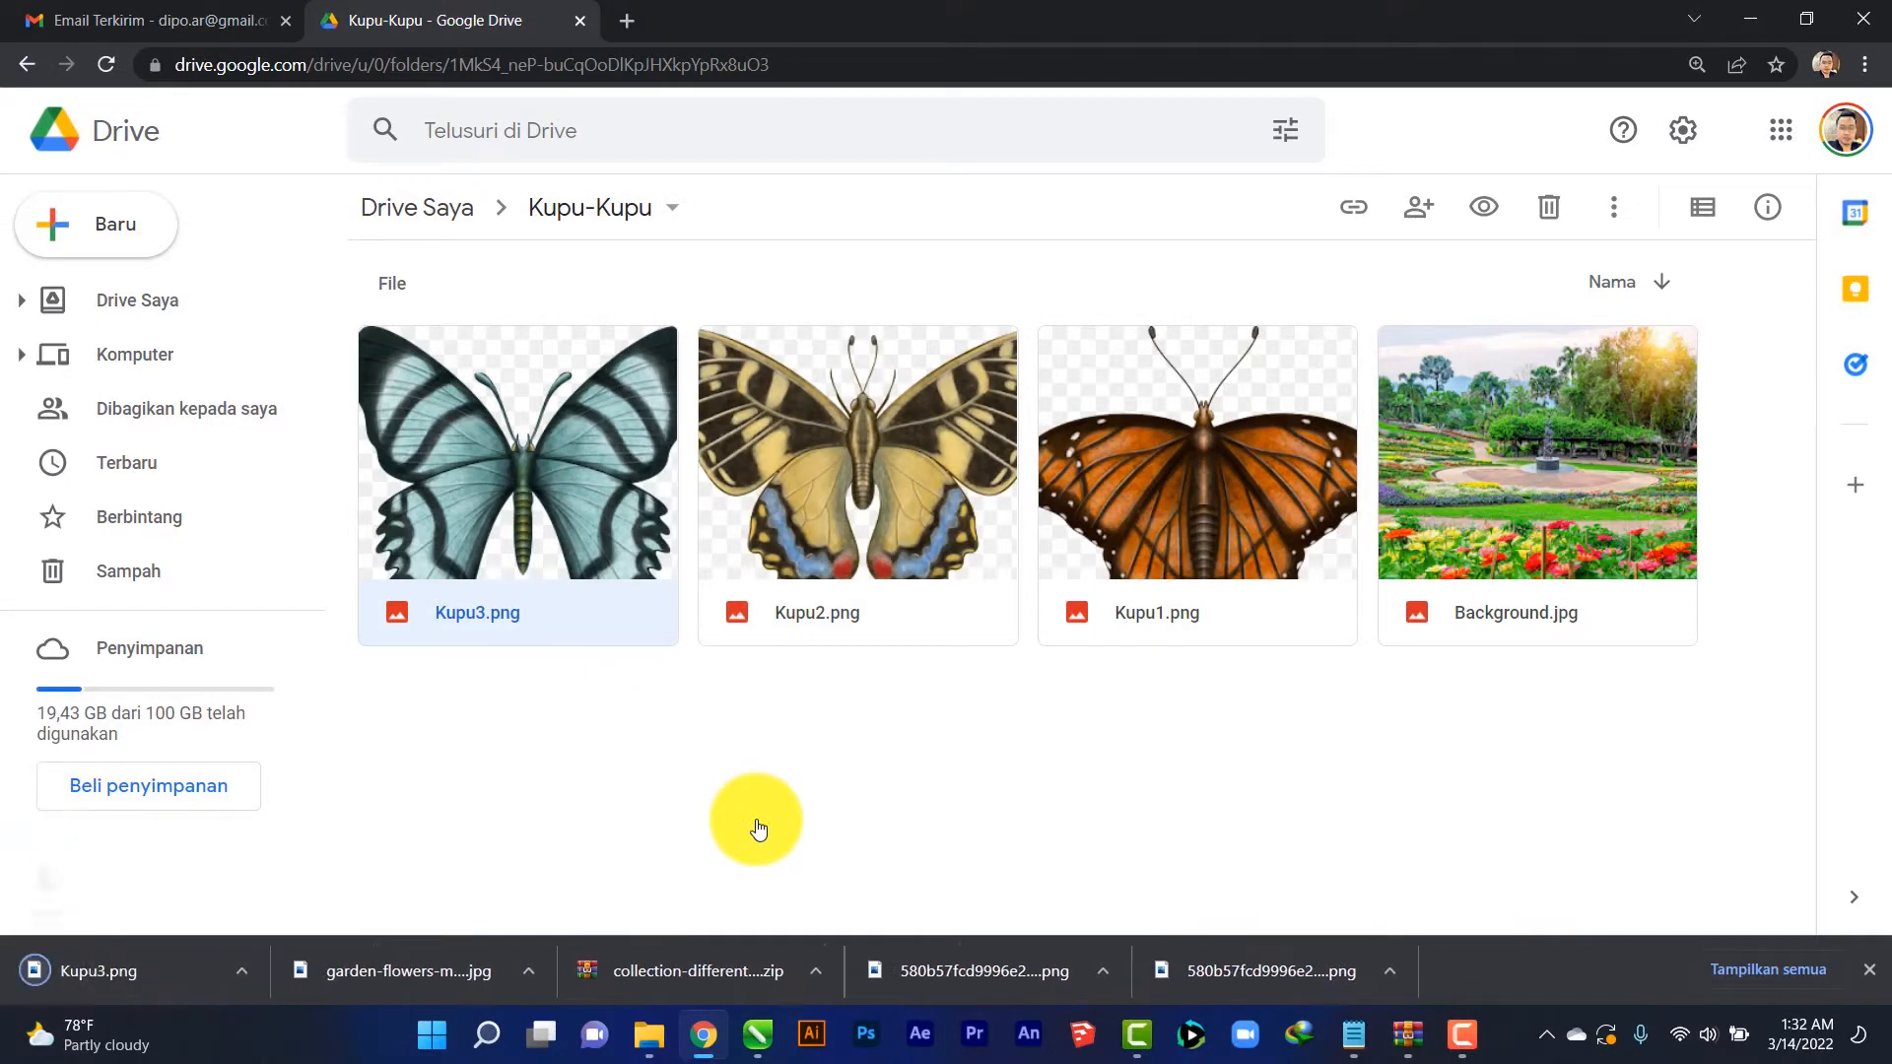
pyautogui.rightClick(797, 439)
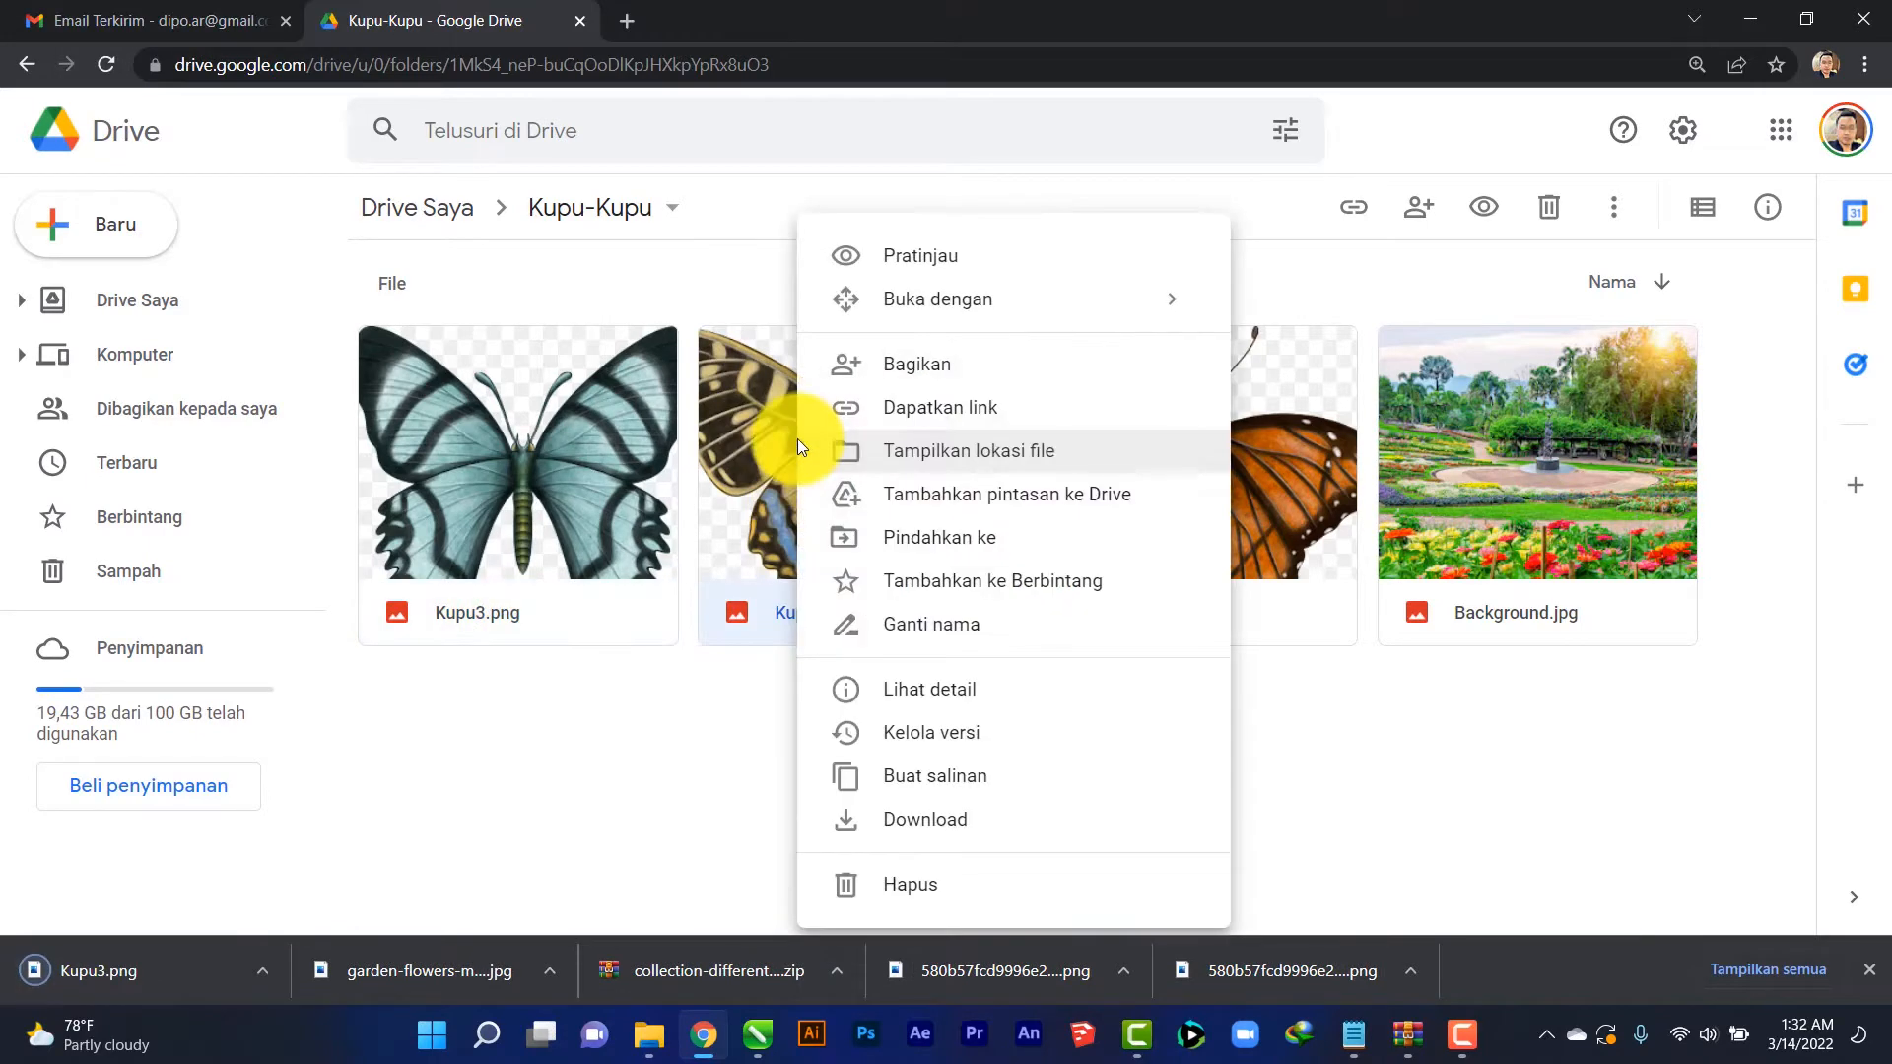
pyautogui.click(934, 831)
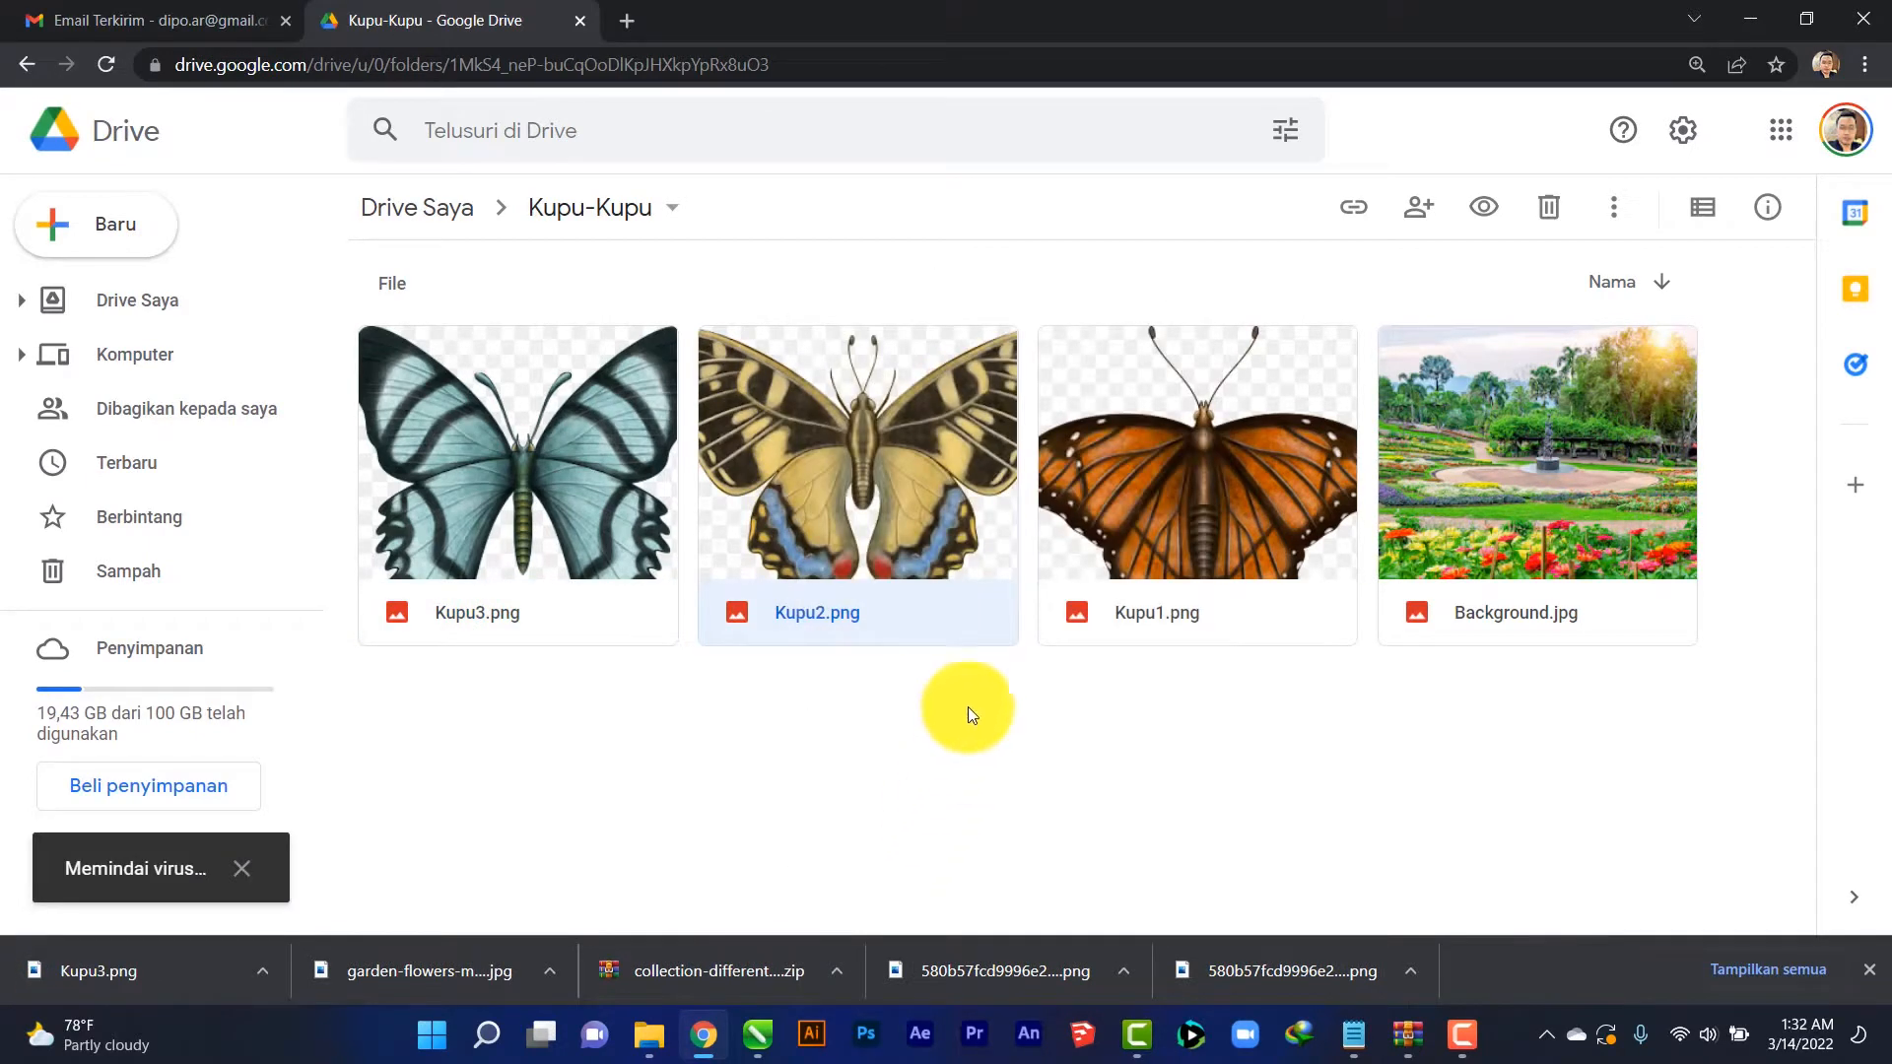
pyautogui.rightClick(1228, 469)
pyautogui.click(1326, 823)
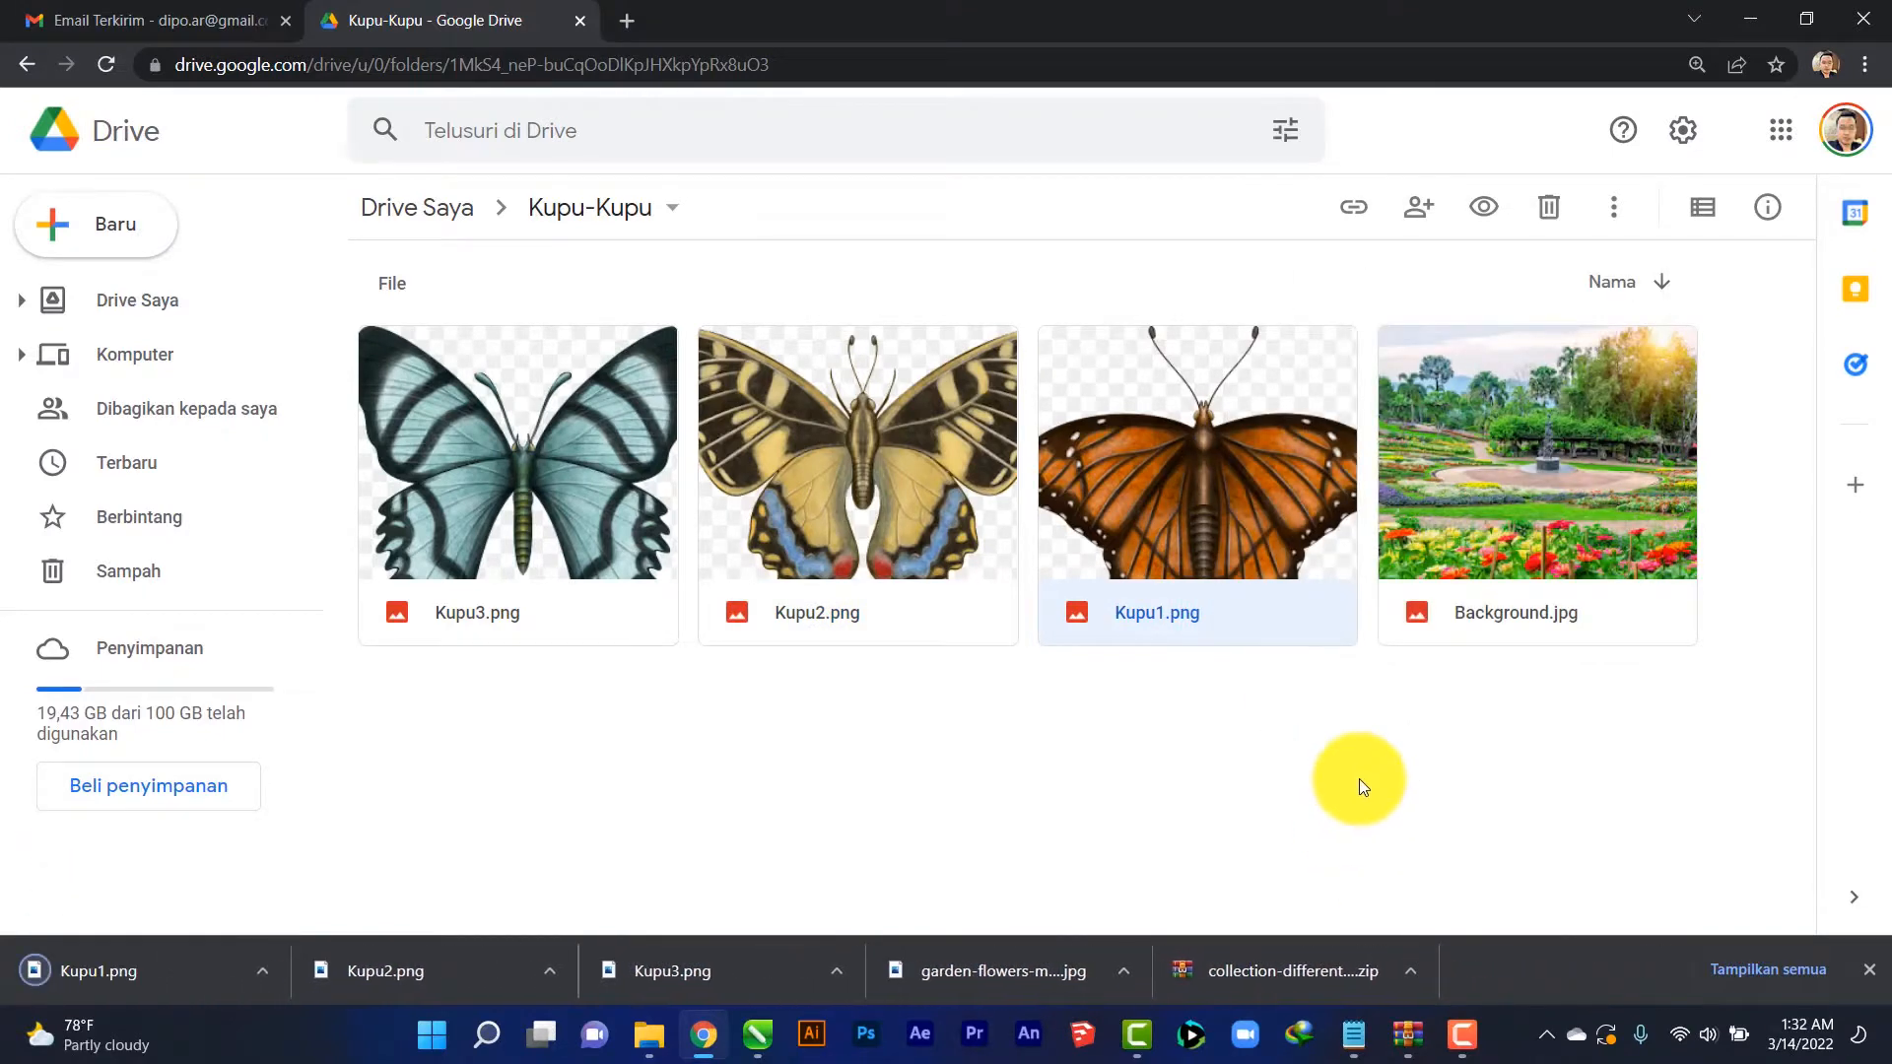
pyautogui.rightClick(1511, 488)
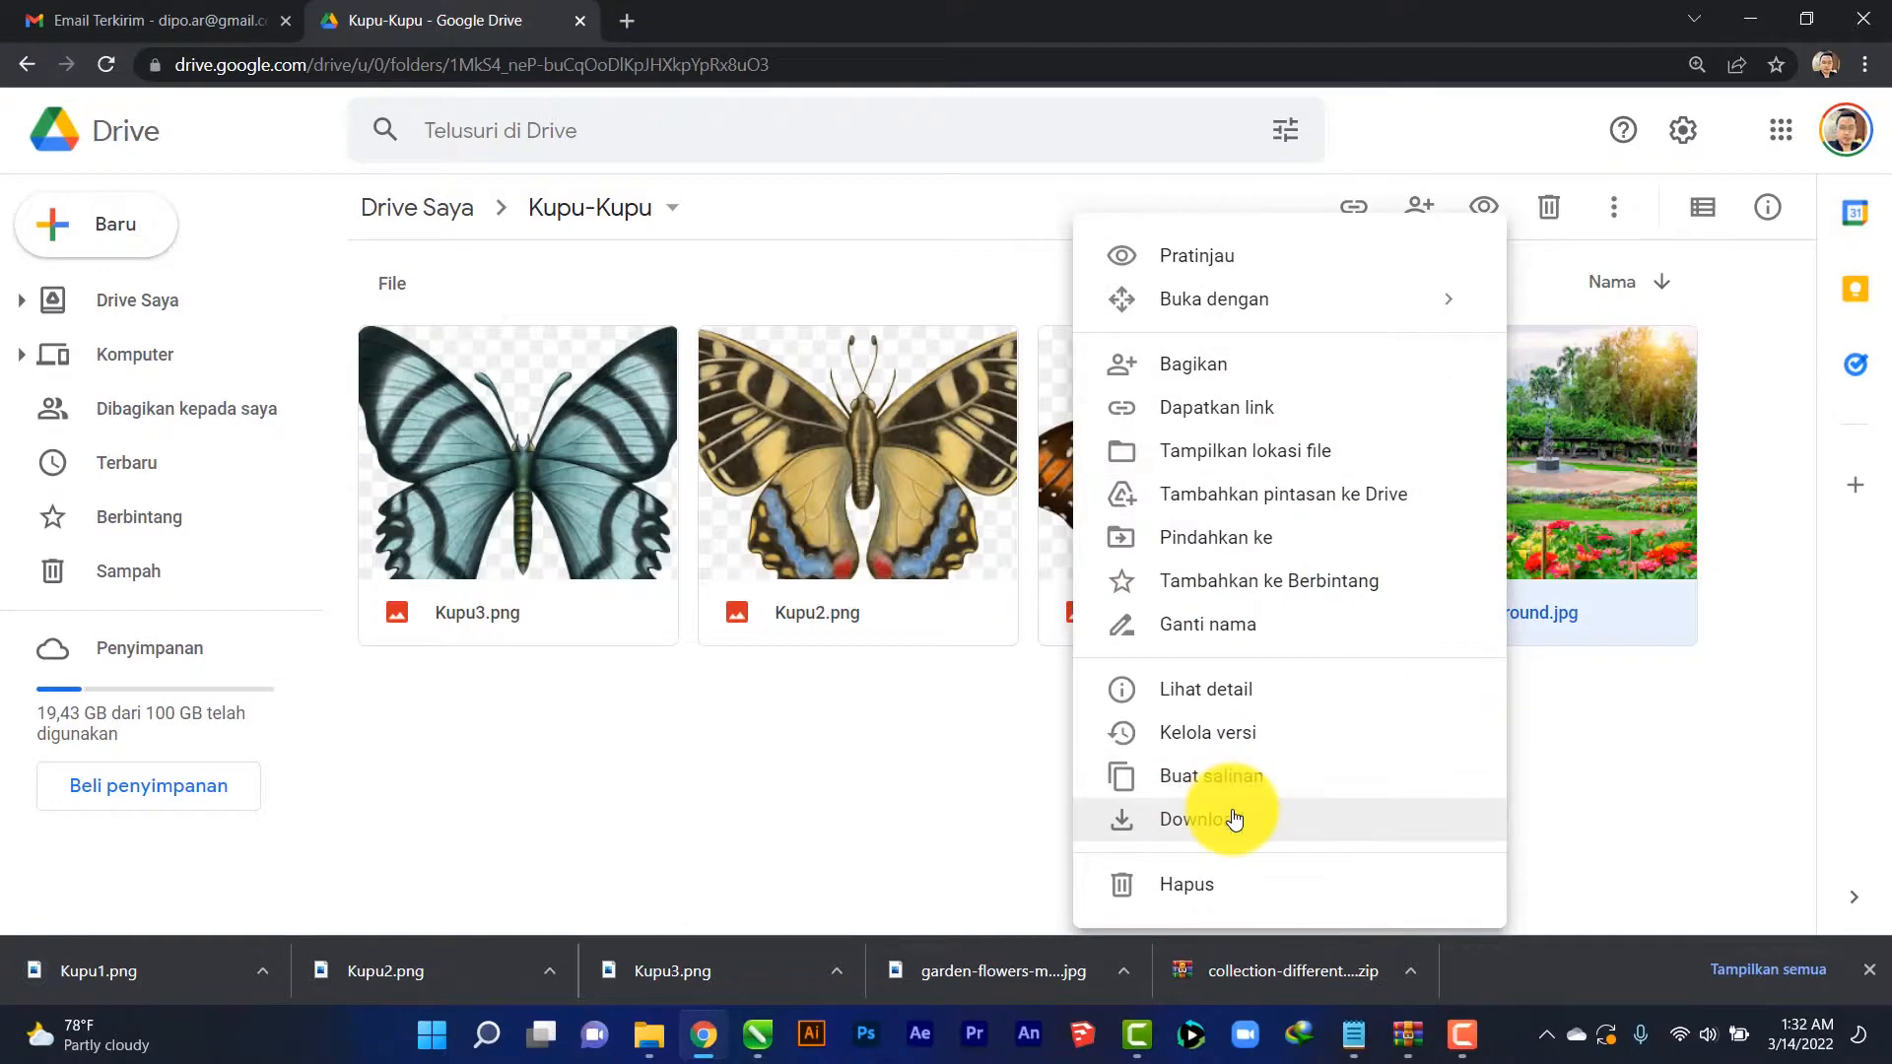
pyautogui.click(1235, 818)
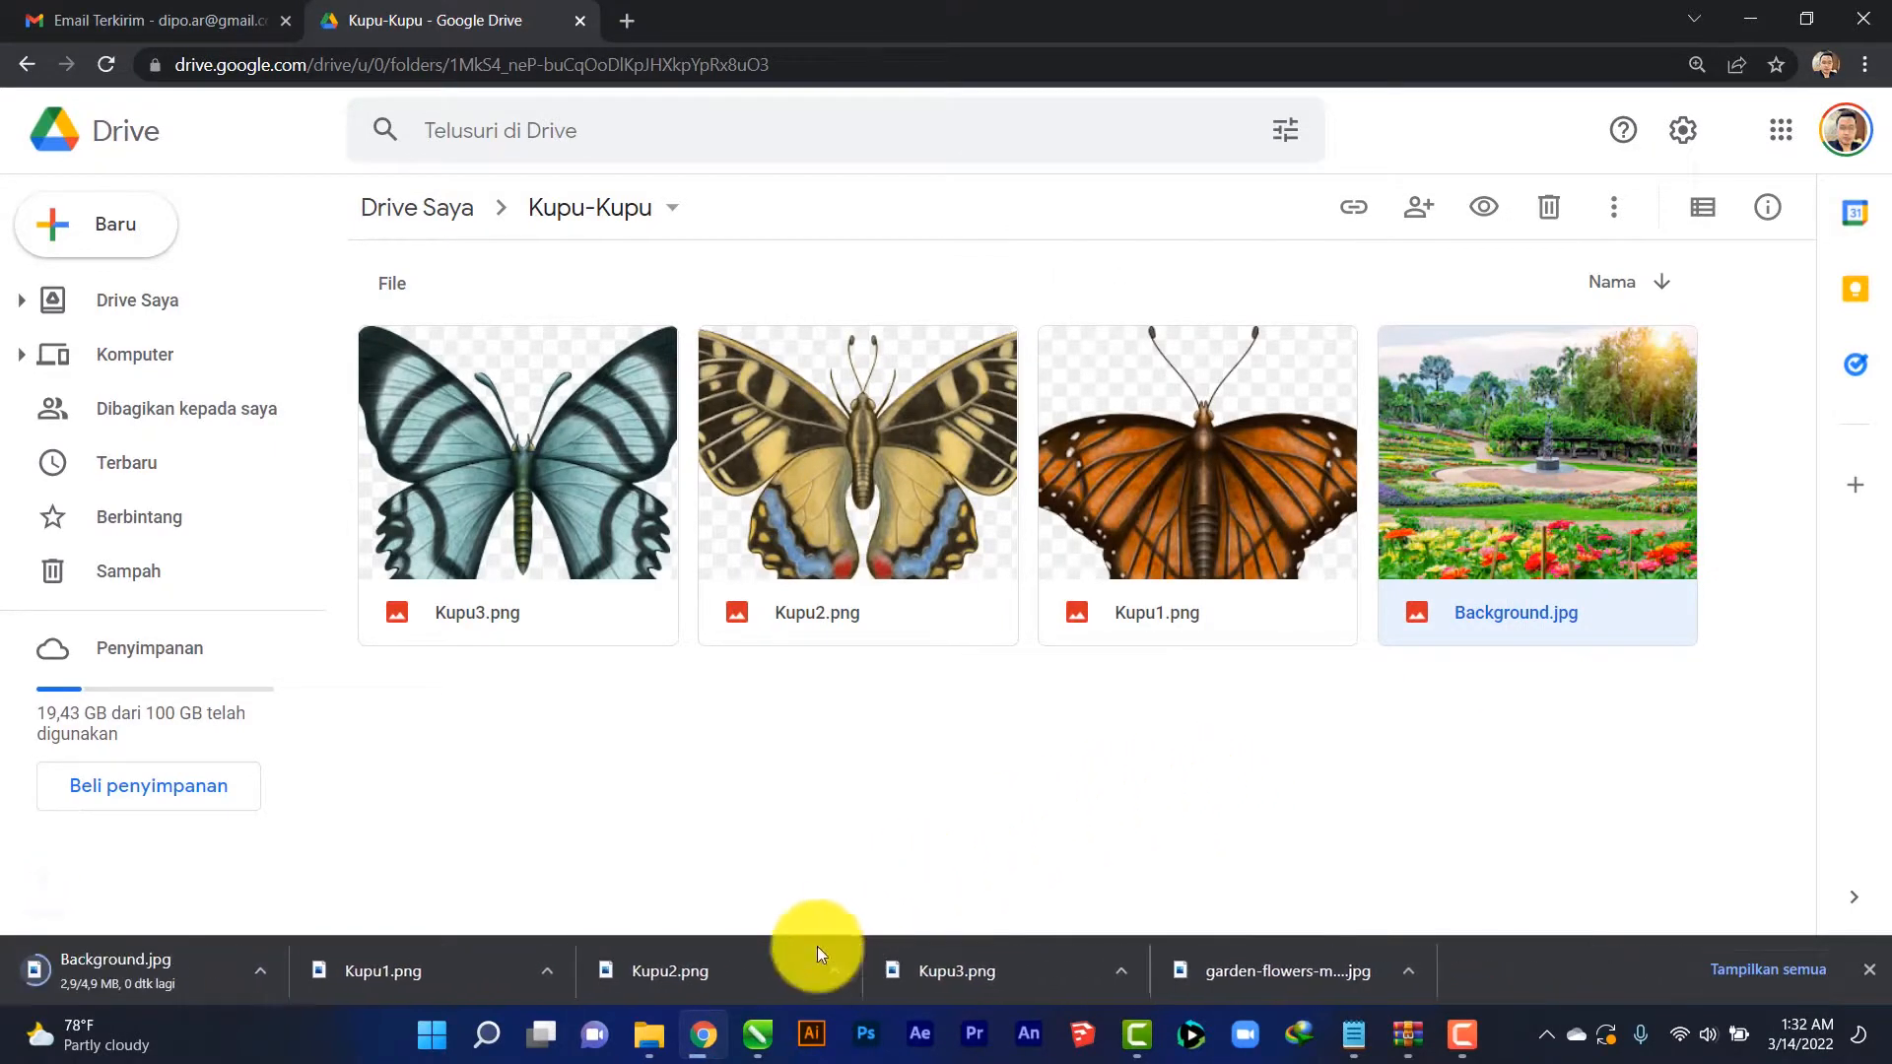
# Switch to File Explorer and check the downloaded images in the Downloads folder
pyautogui.click(652, 1052)
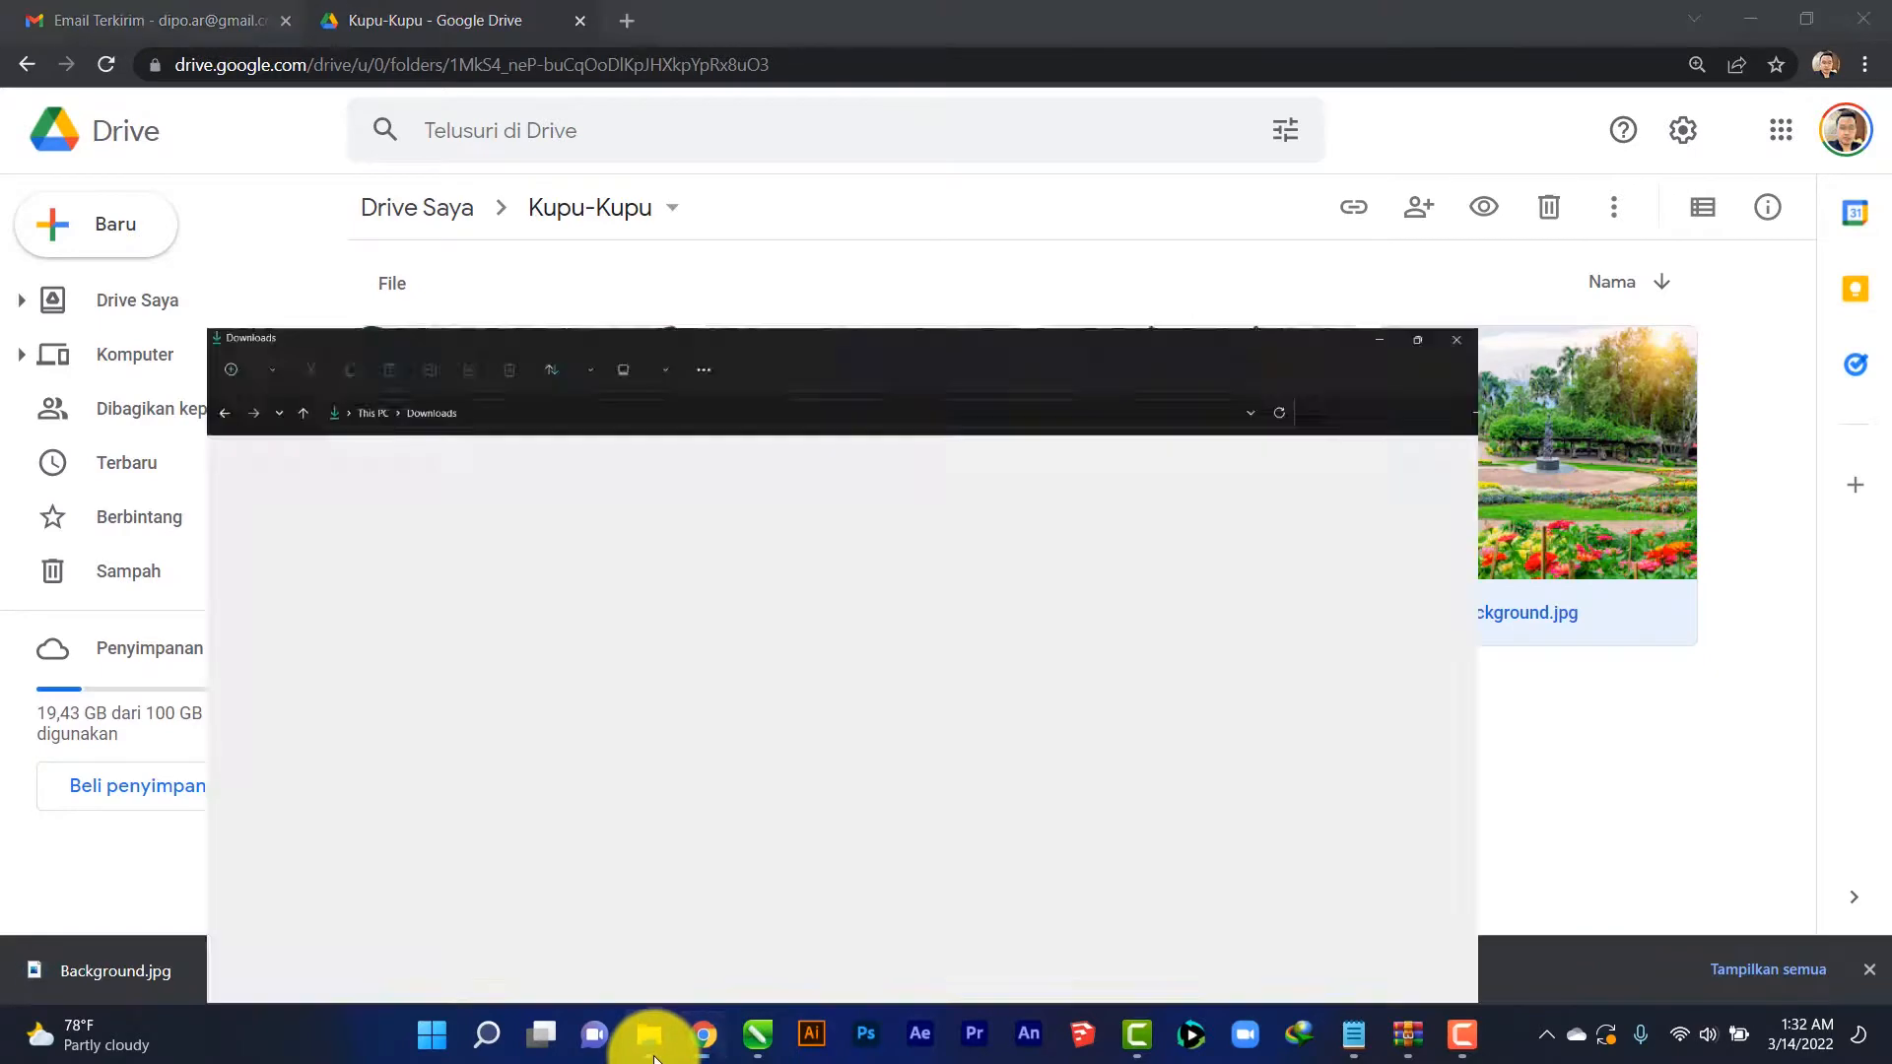
pyautogui.click(103, 248)
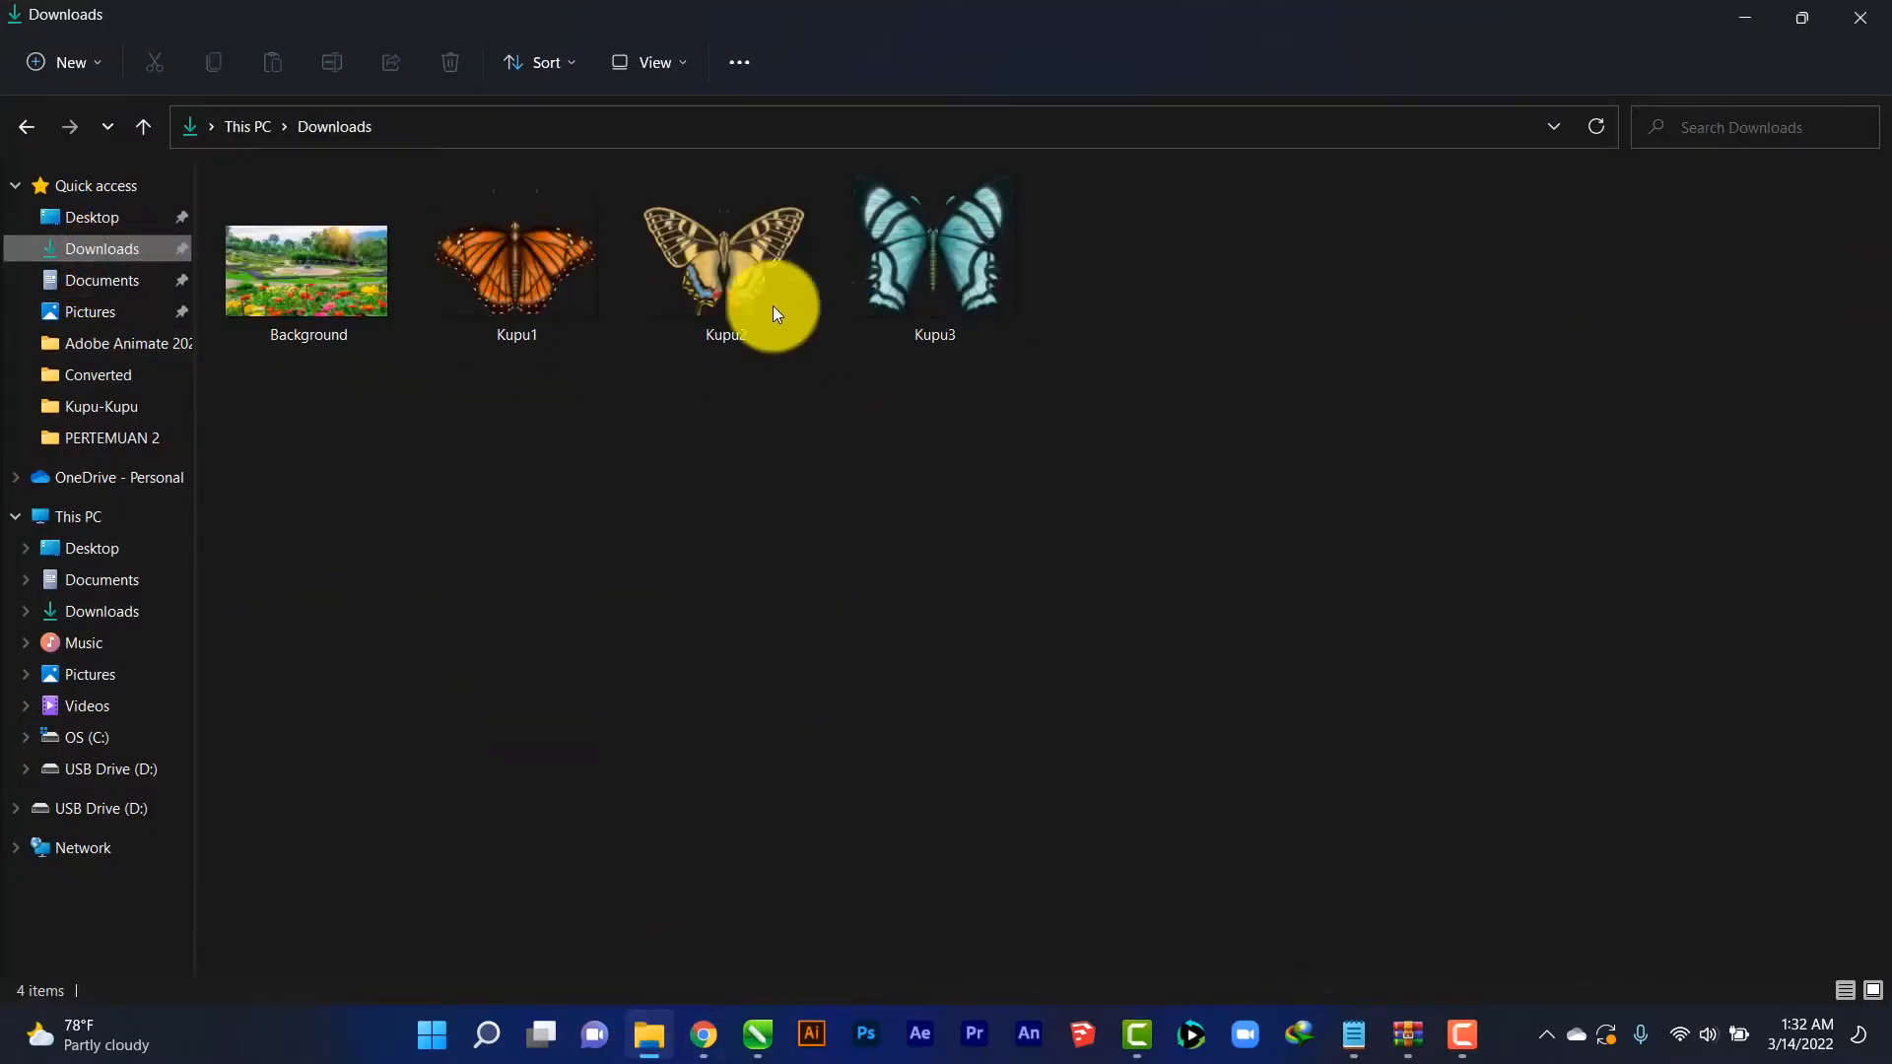
pyautogui.rightClick(584, 475)
pyautogui.moveTo(671, 587)
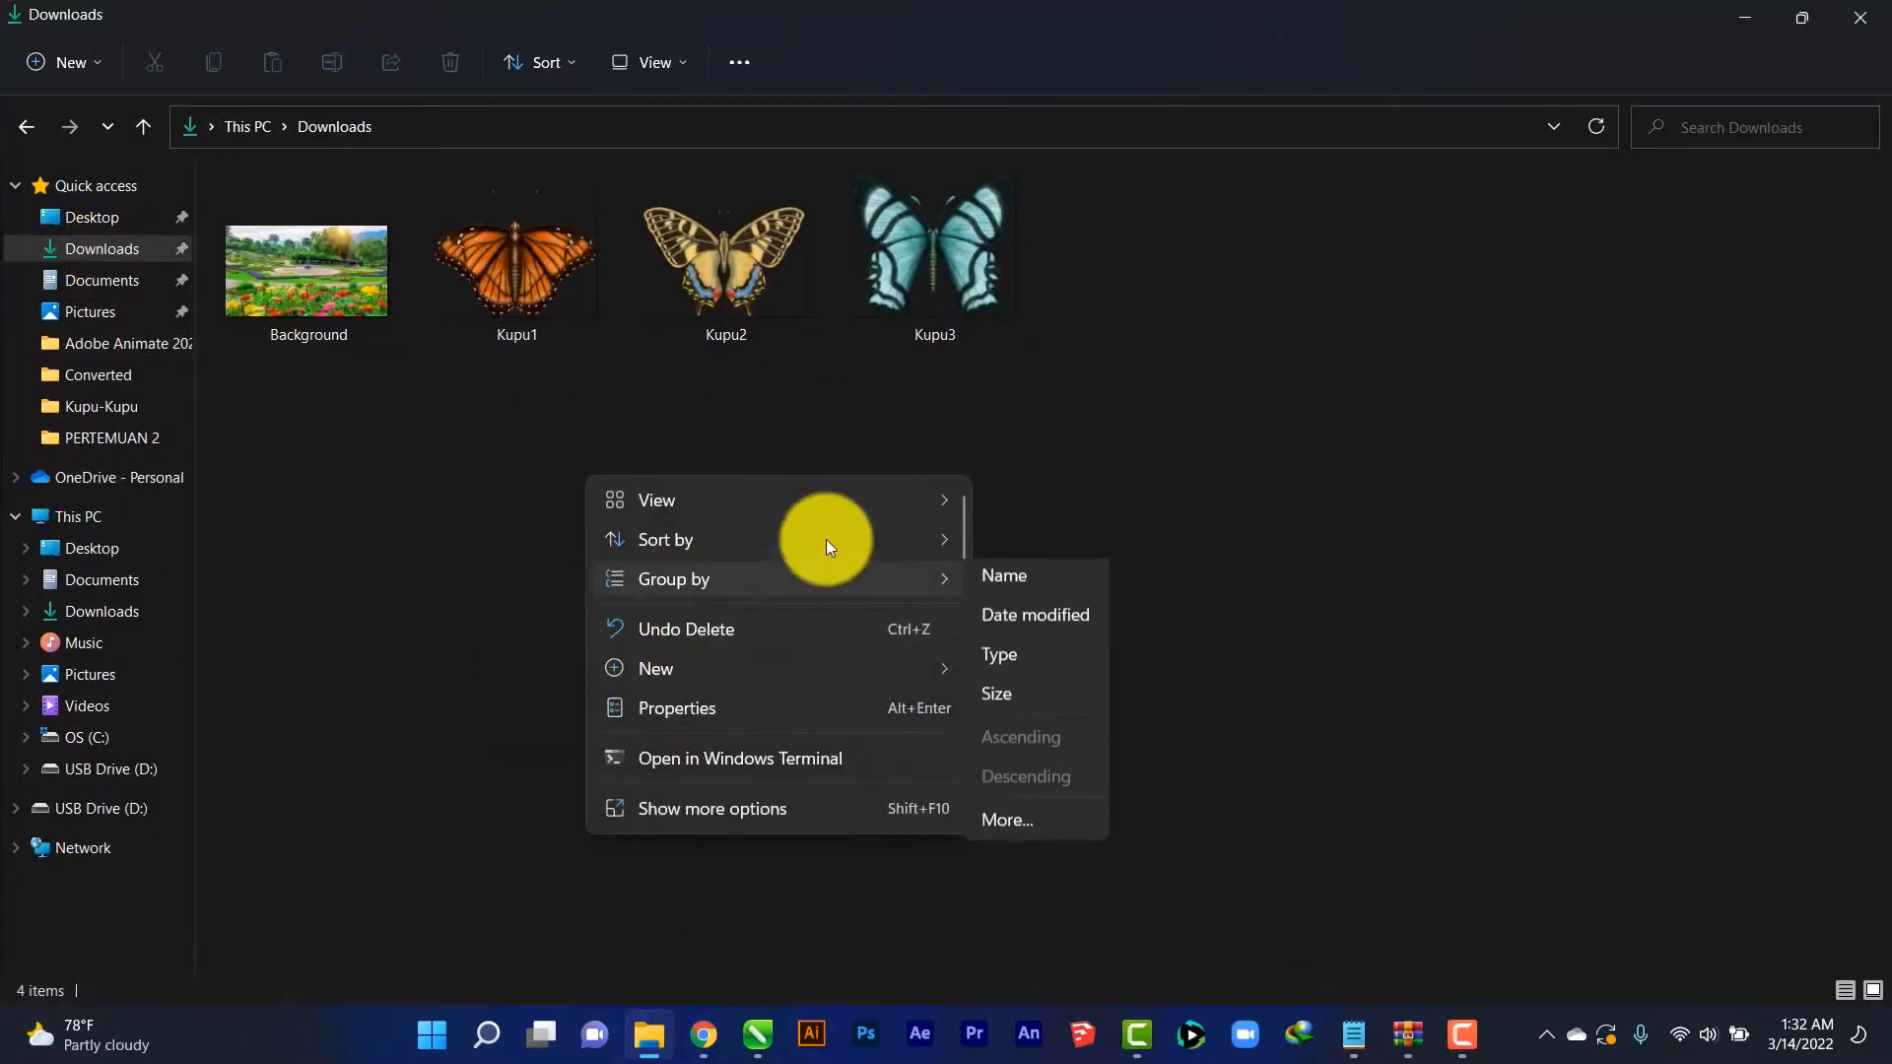
pyautogui.click(953, 392)
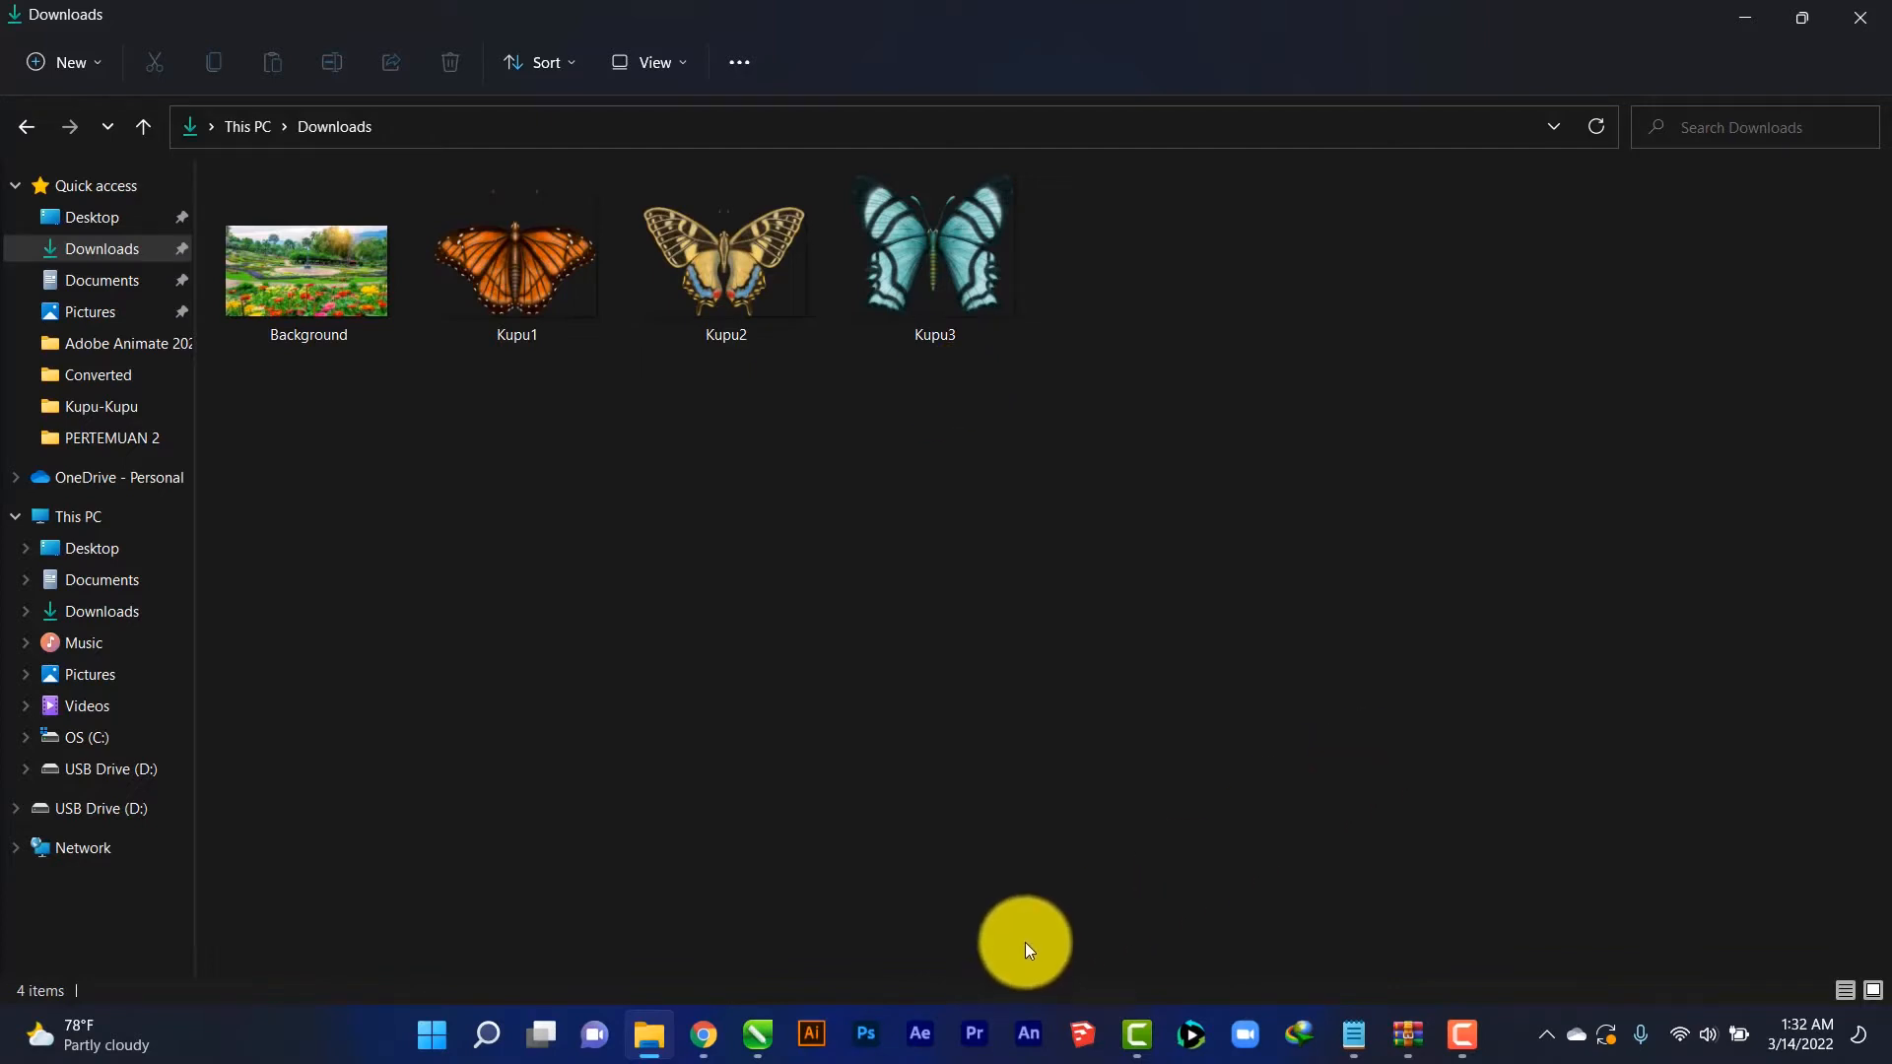
# Switch to Adobe Animate and create a 1280 x 720 HD document at 30 fps for ActionScript 3.0, with the stage fitted in the window
pyautogui.click(1026, 1043)
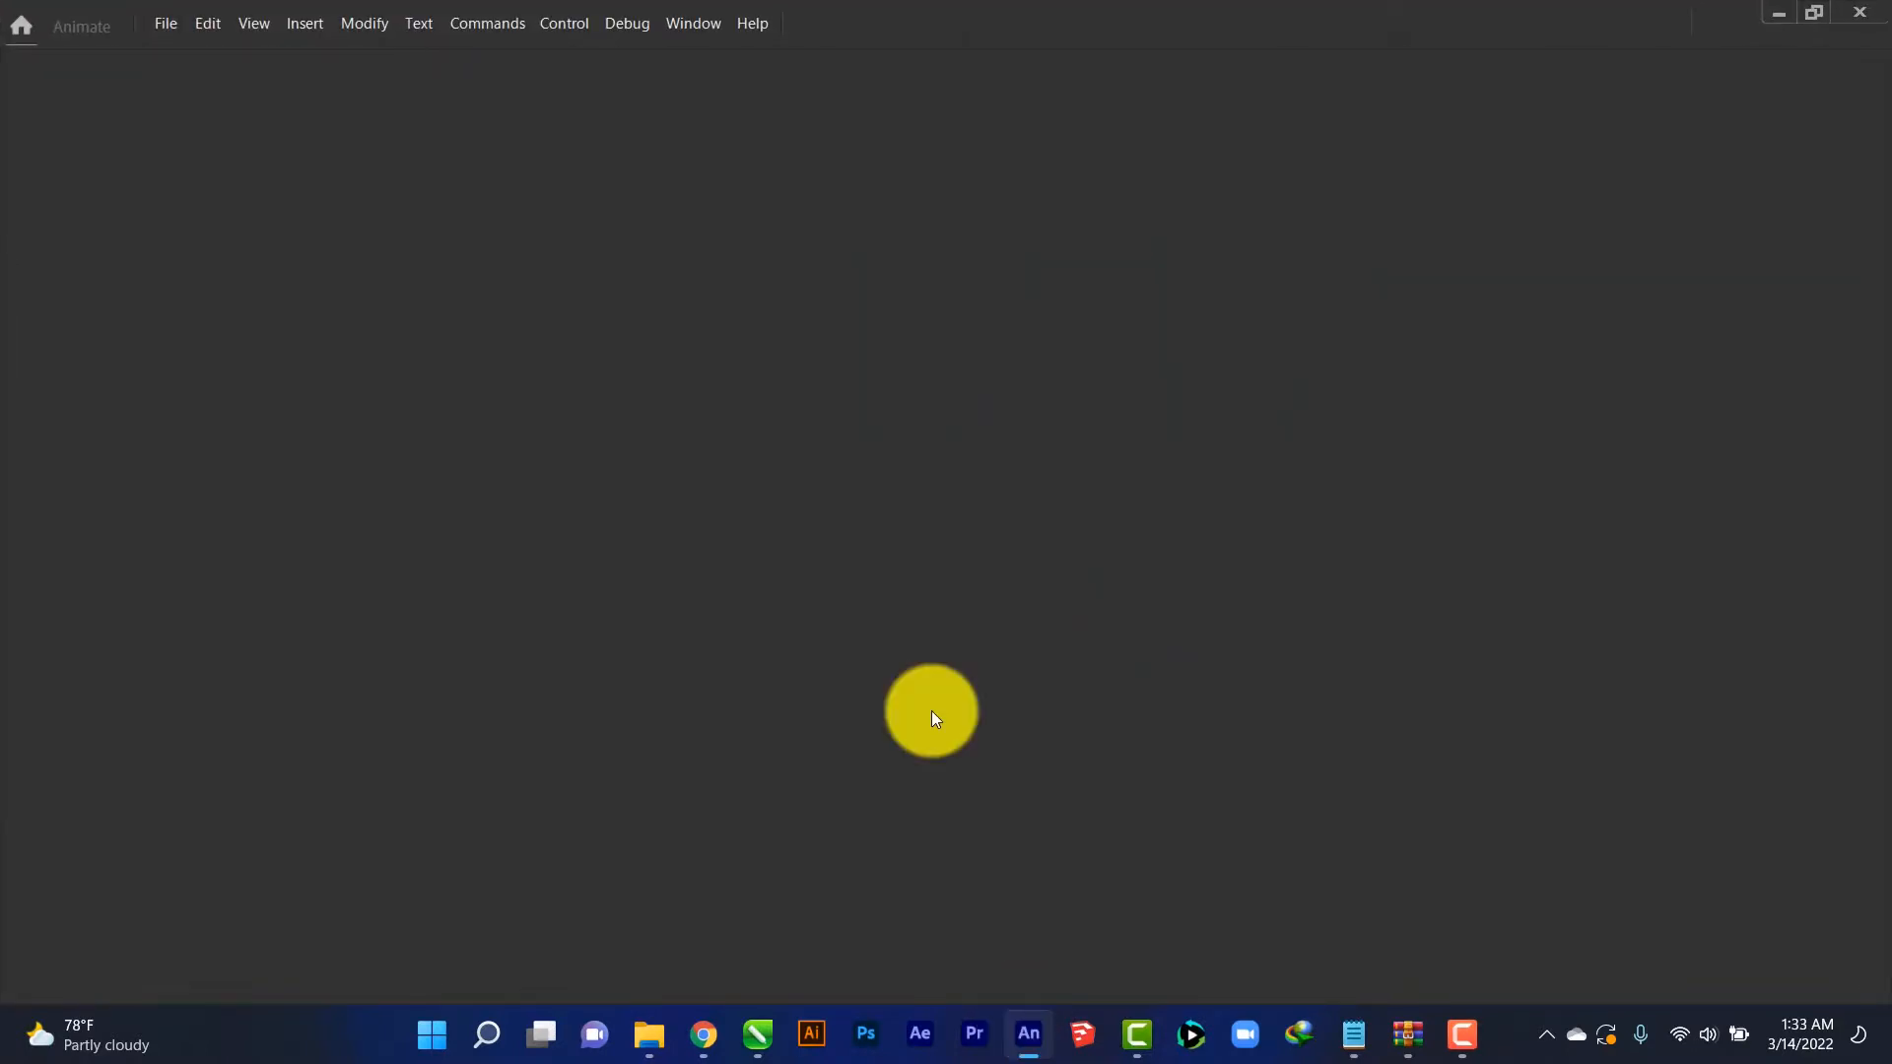
pyautogui.hotkey('ctrl', 'n')
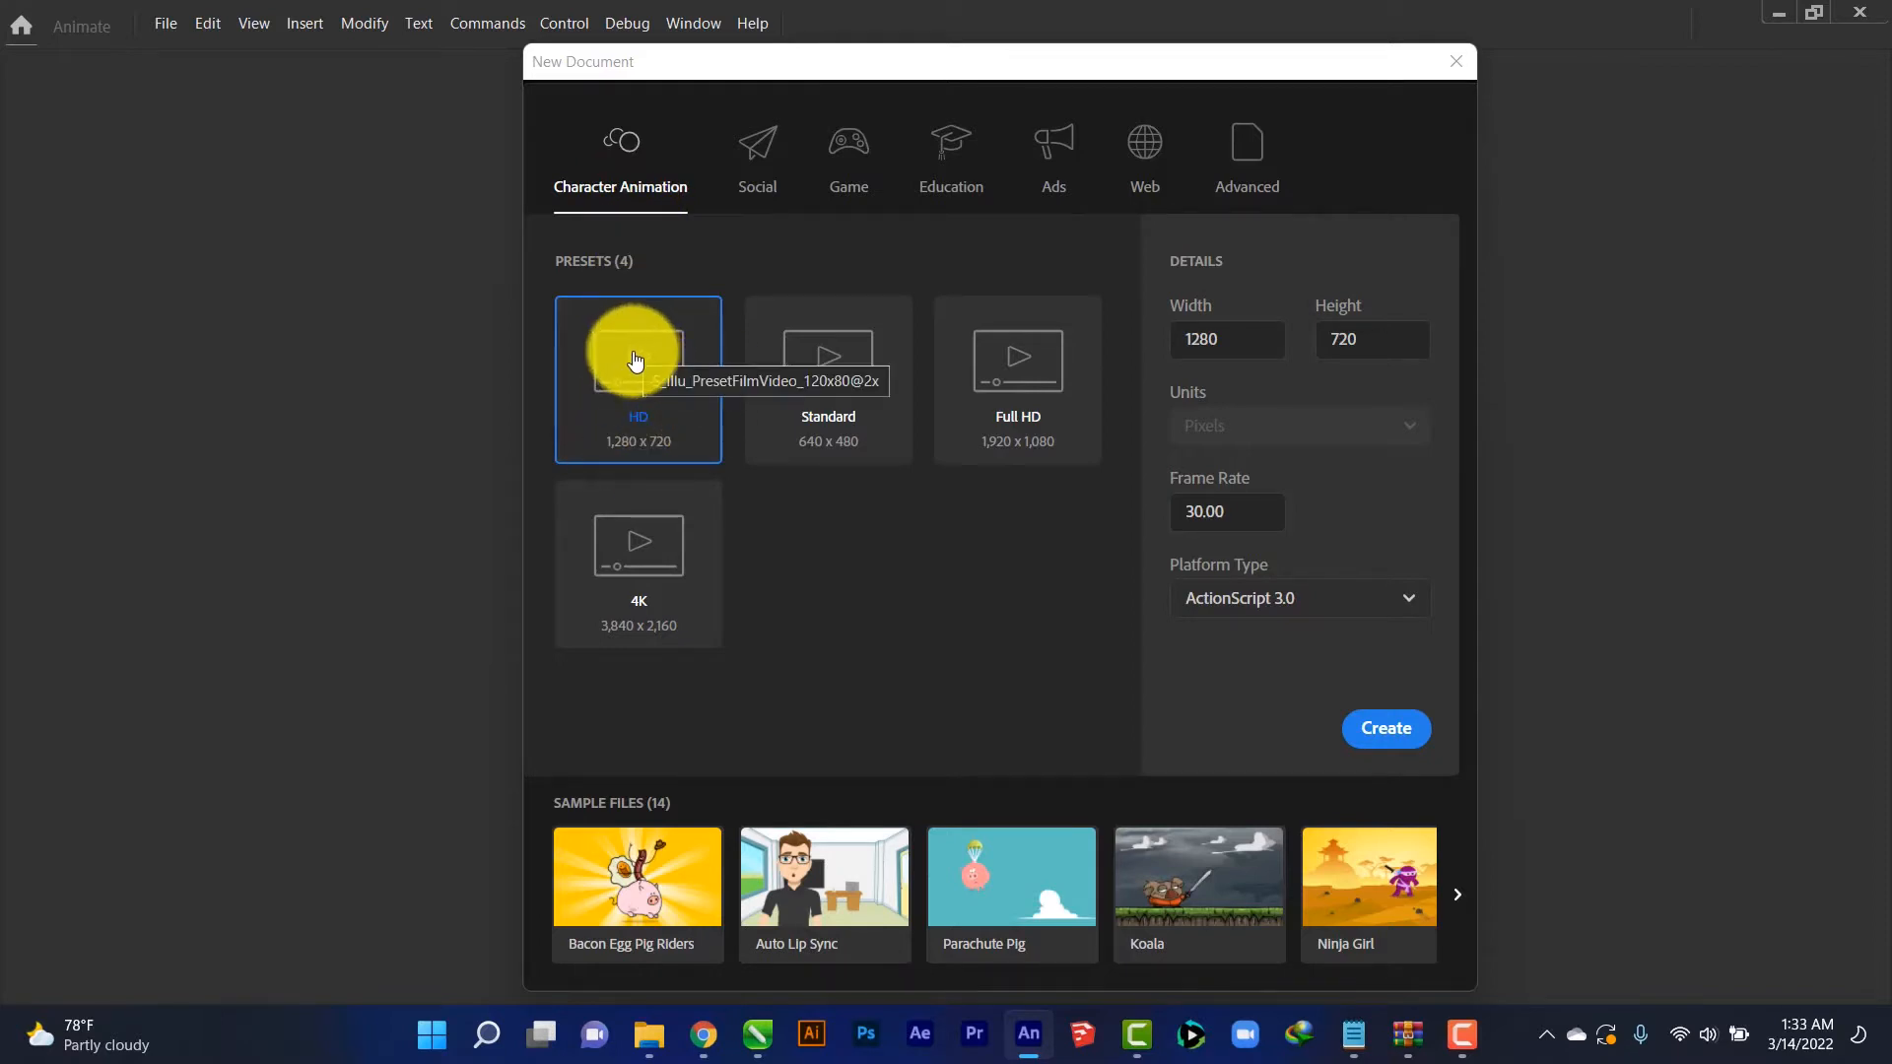
pyautogui.click(1397, 732)
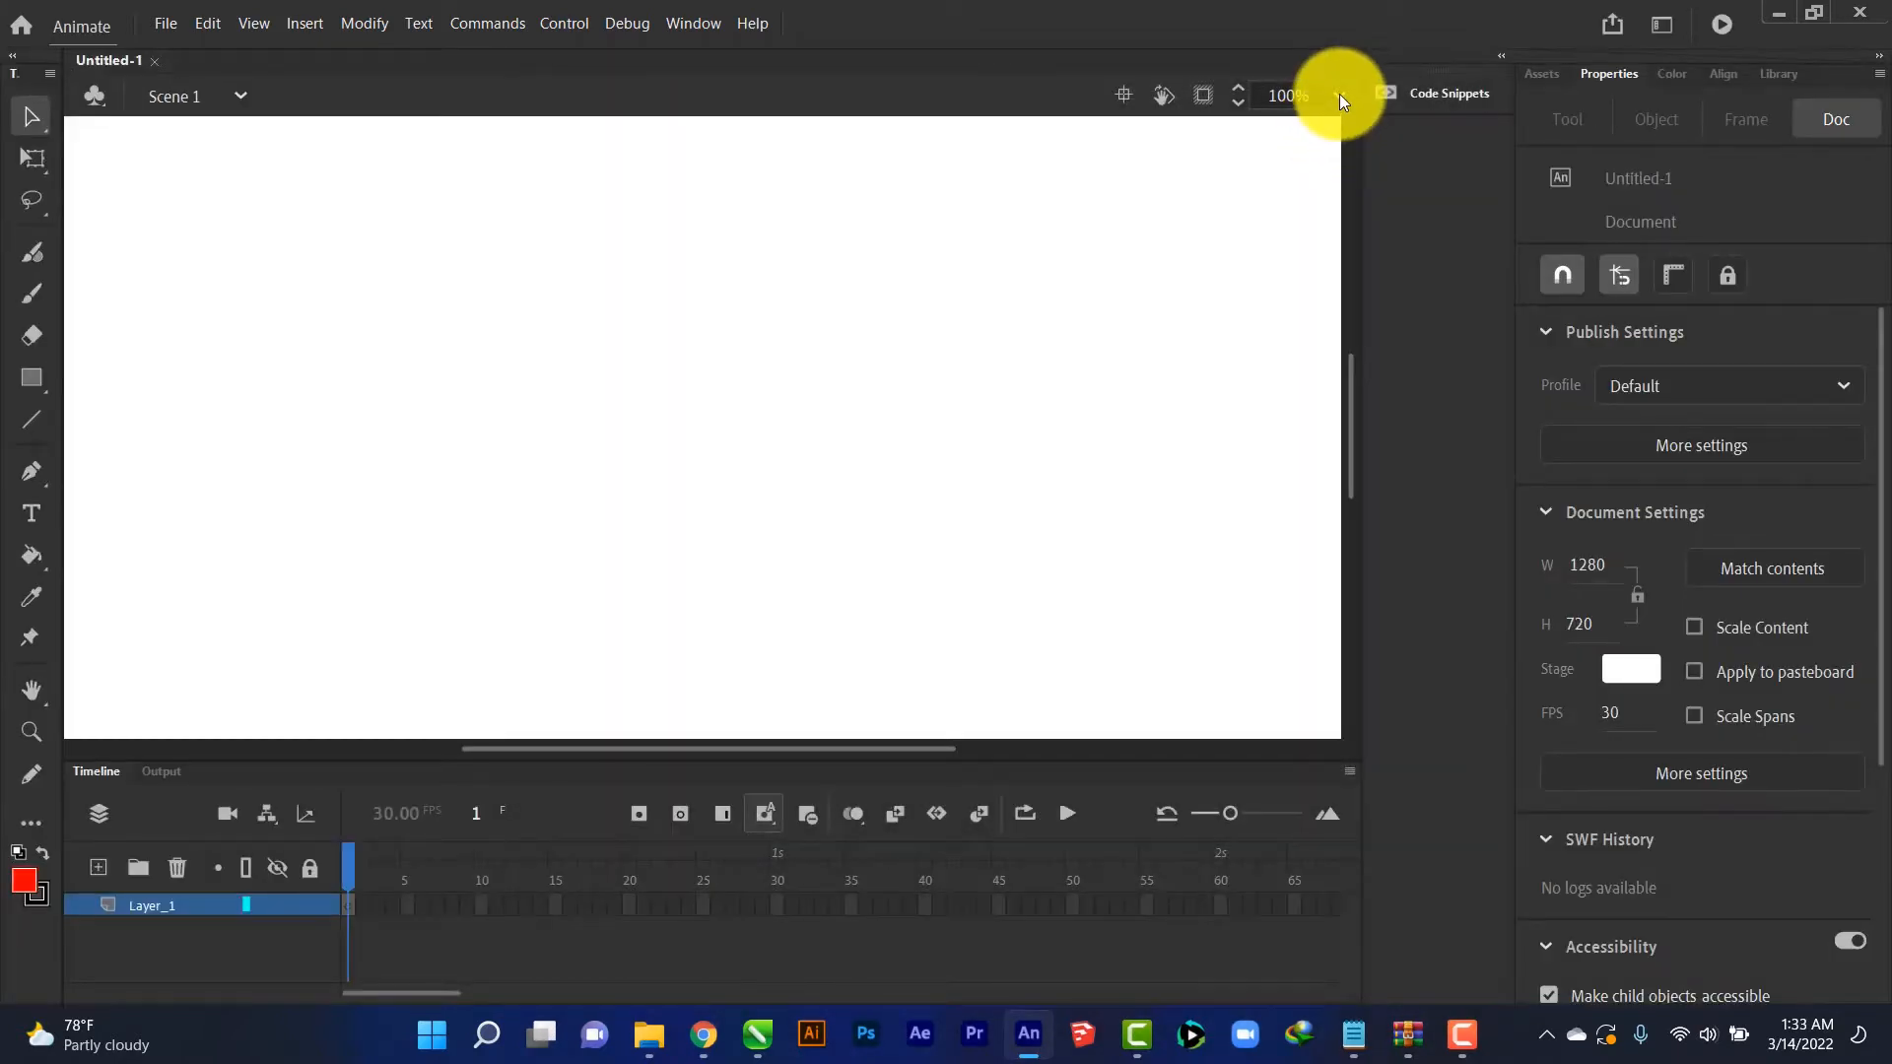
pyautogui.click(1342, 97)
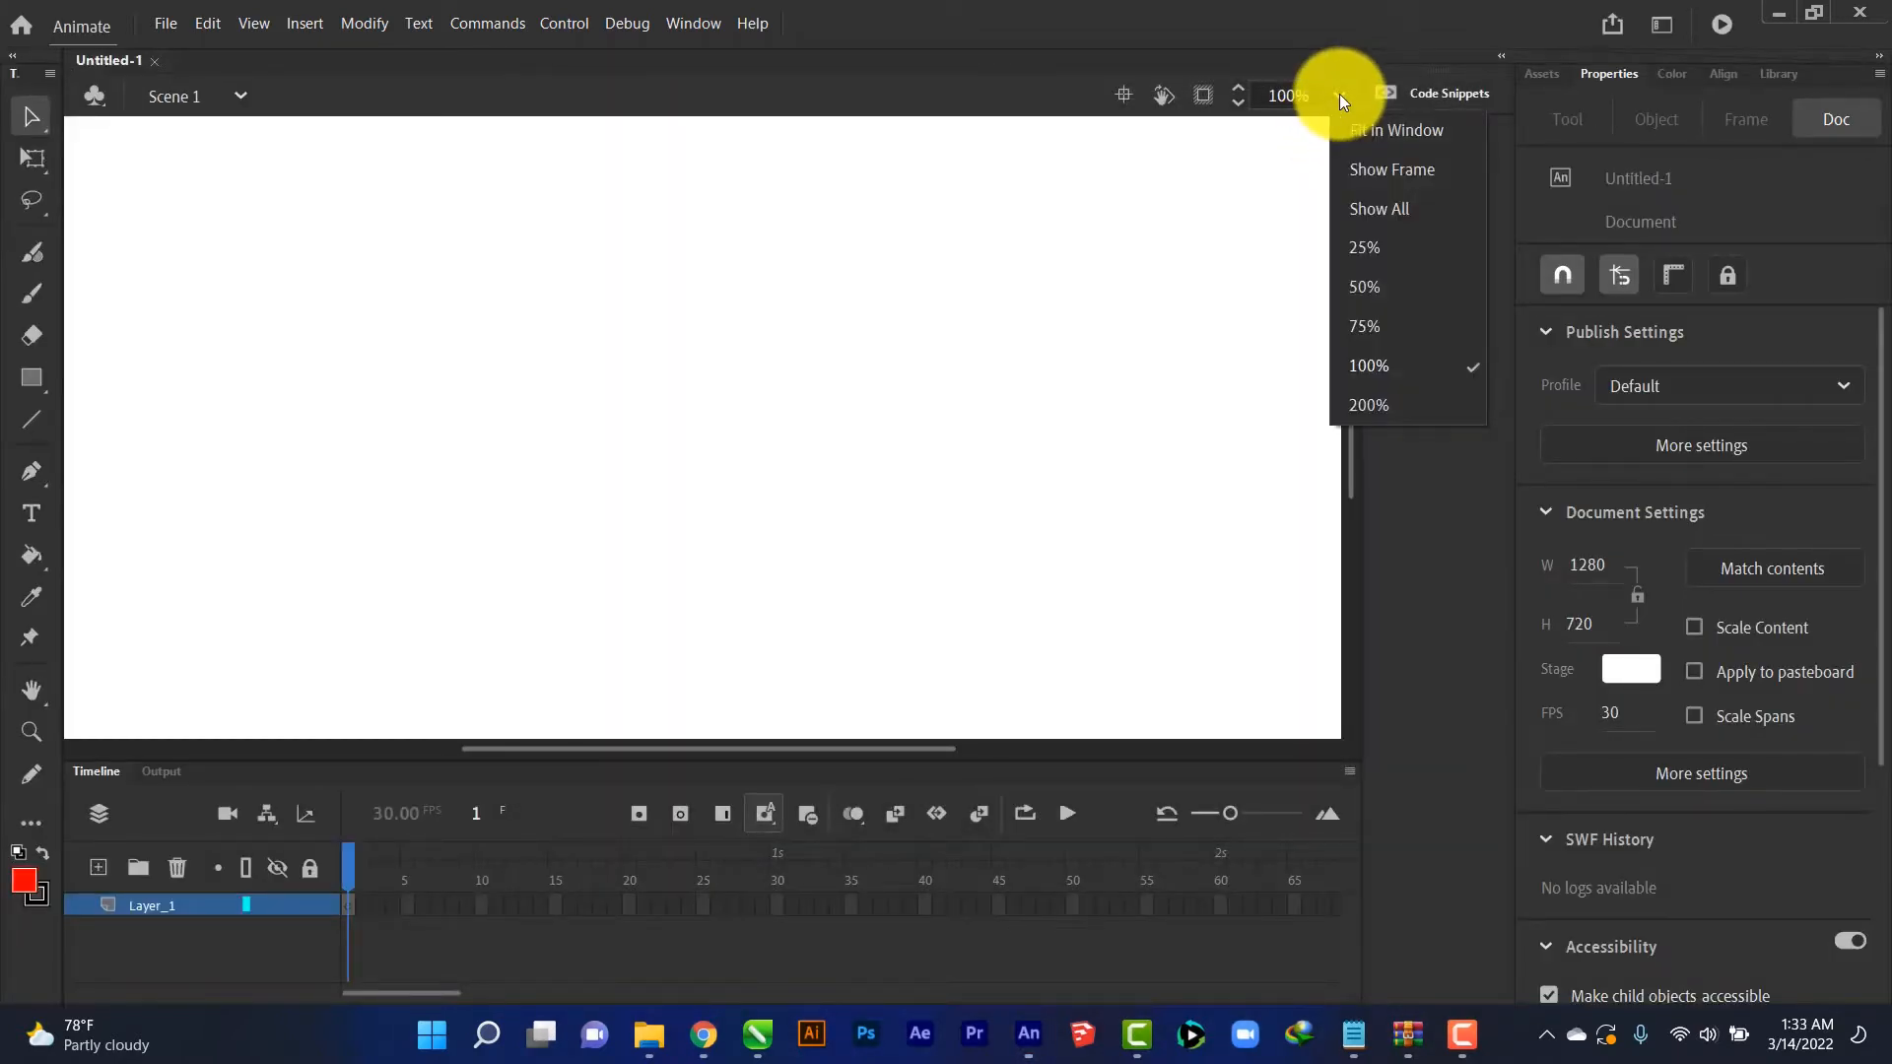
pyautogui.click(1358, 126)
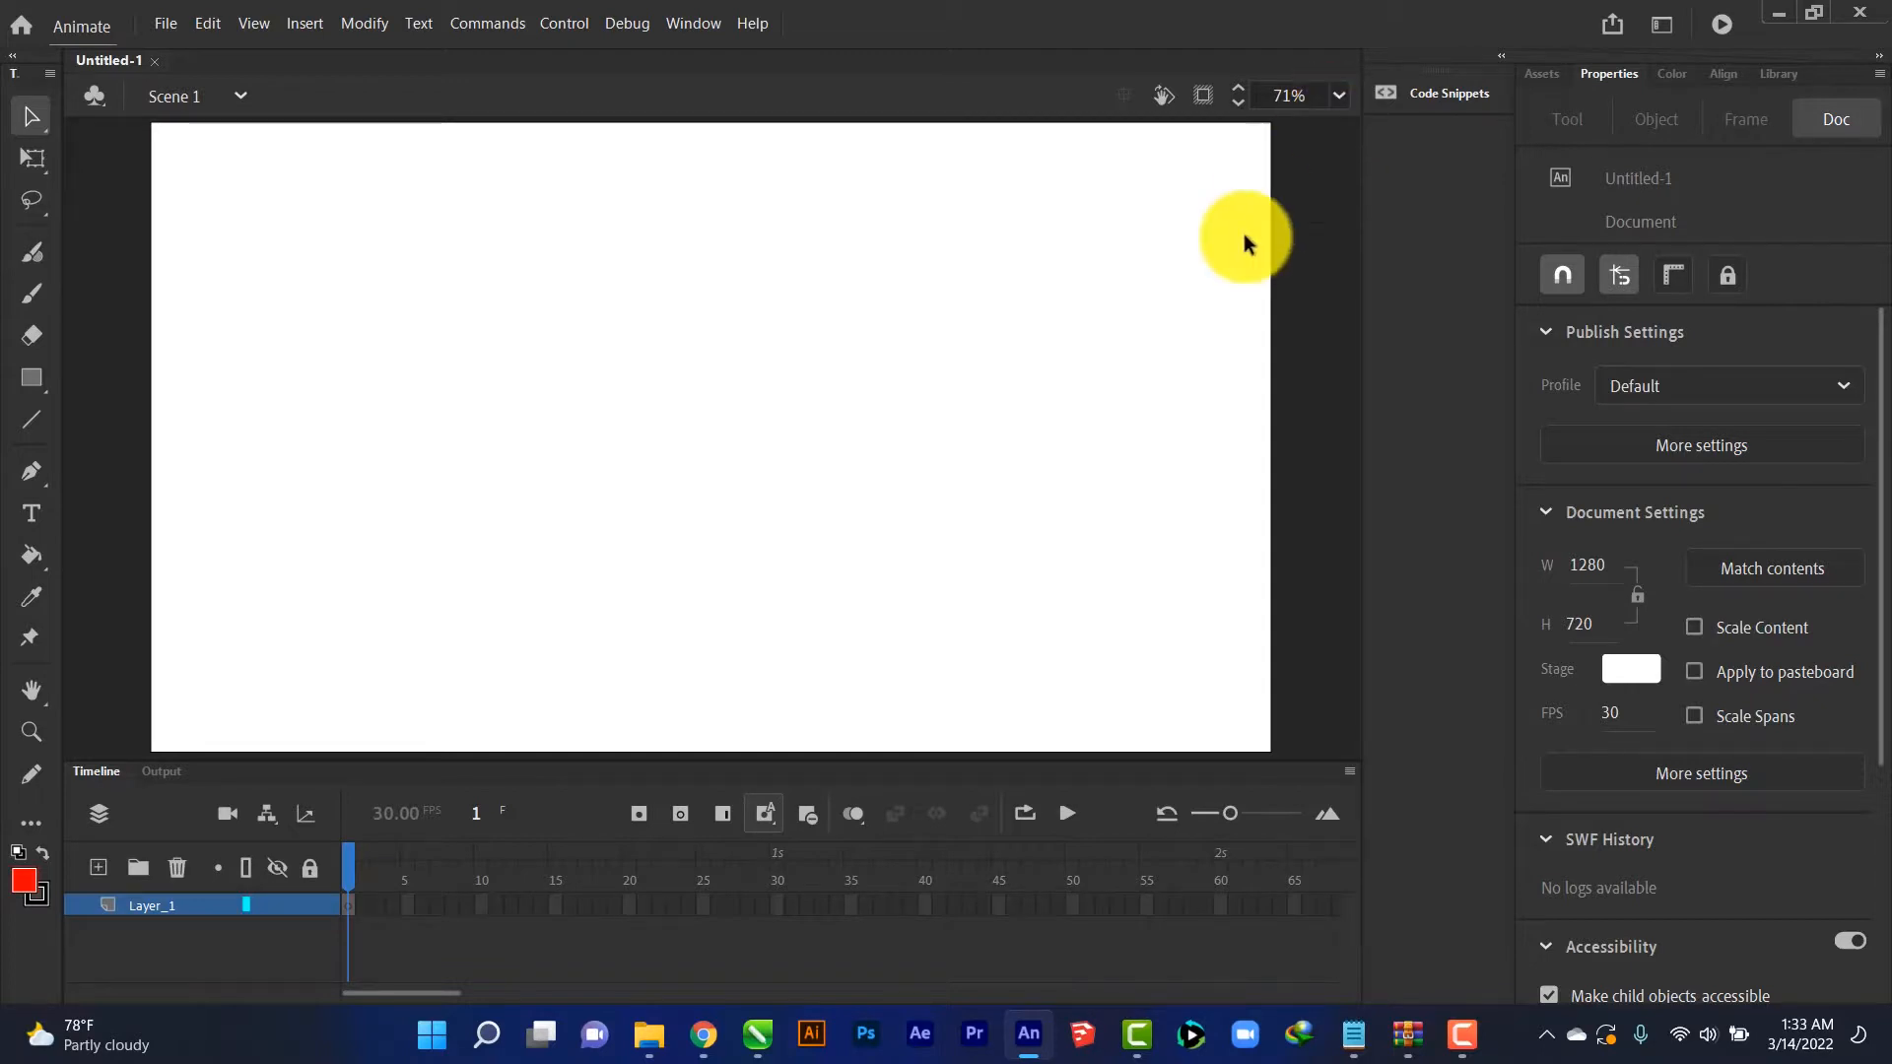
# Import Background, Kupu1, Kupu2 and Kupu3 from the Desktop's Kupu-Kupu folder into the document's library
pyautogui.click(165, 26)
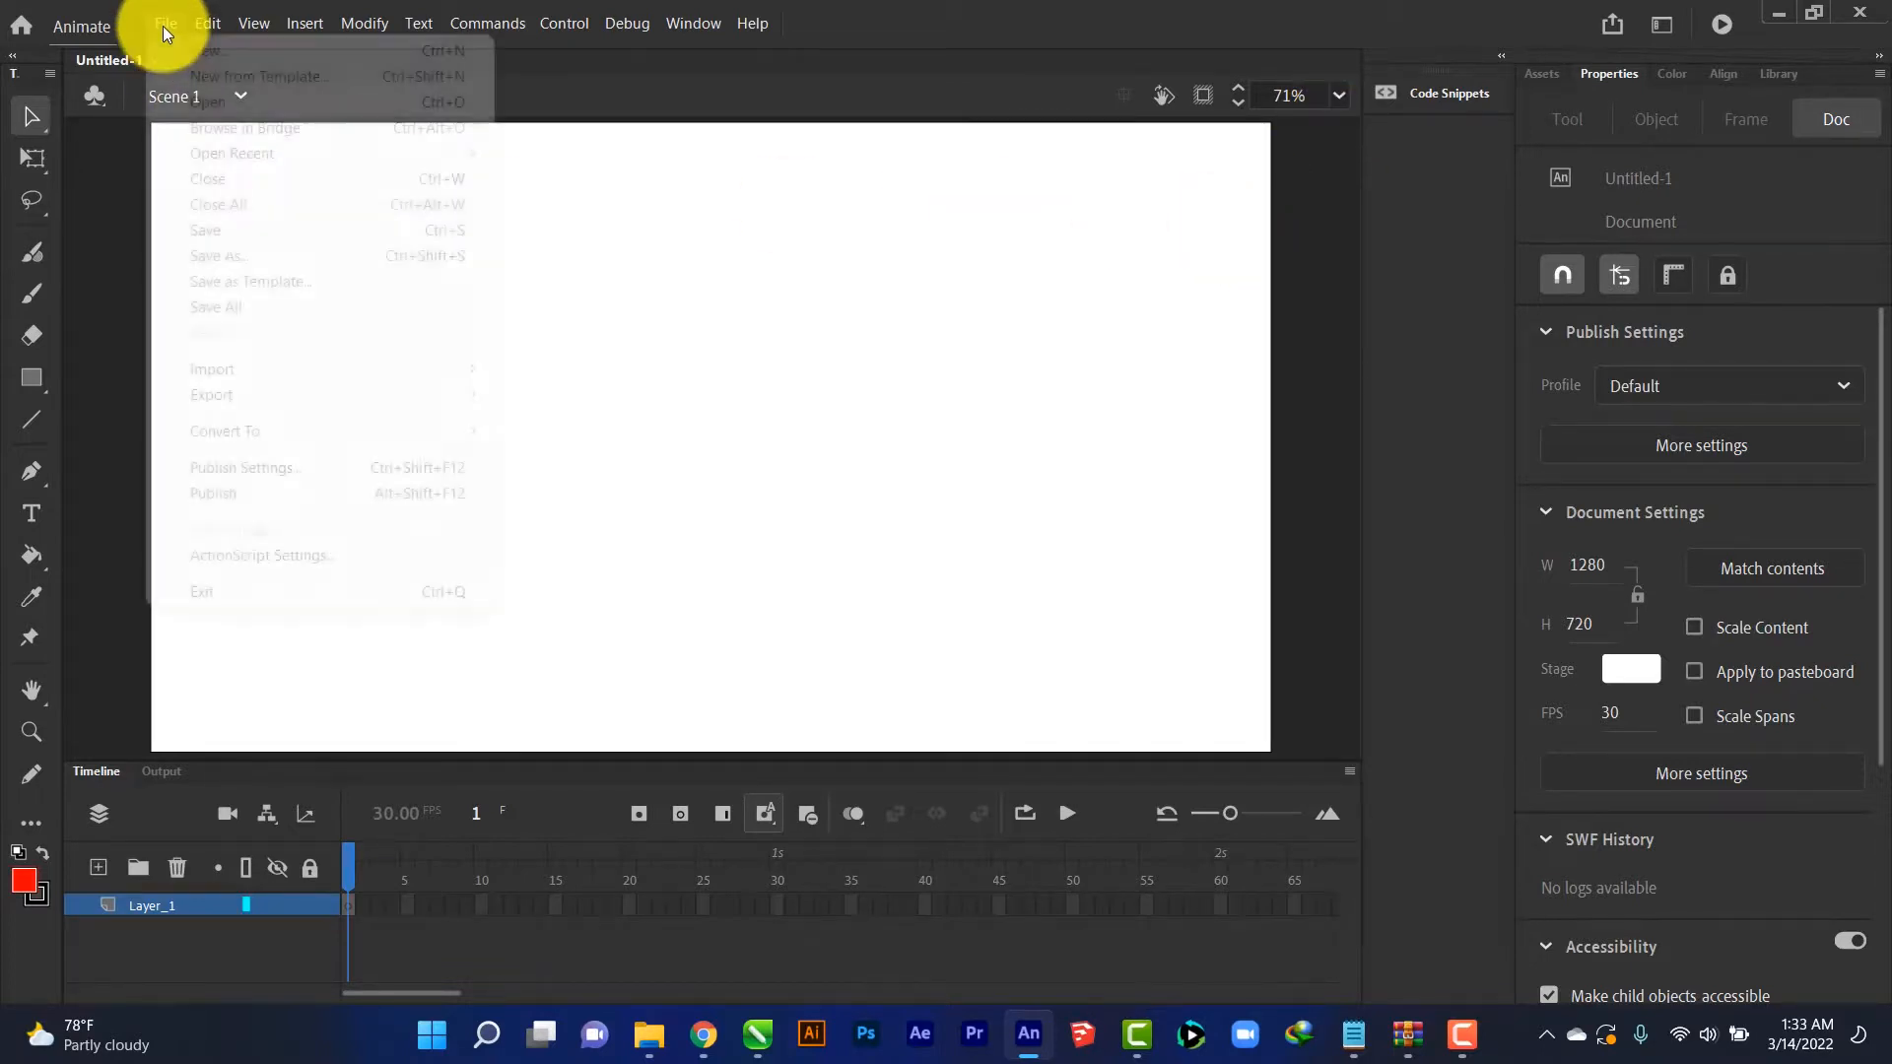
pyautogui.moveTo(325, 372)
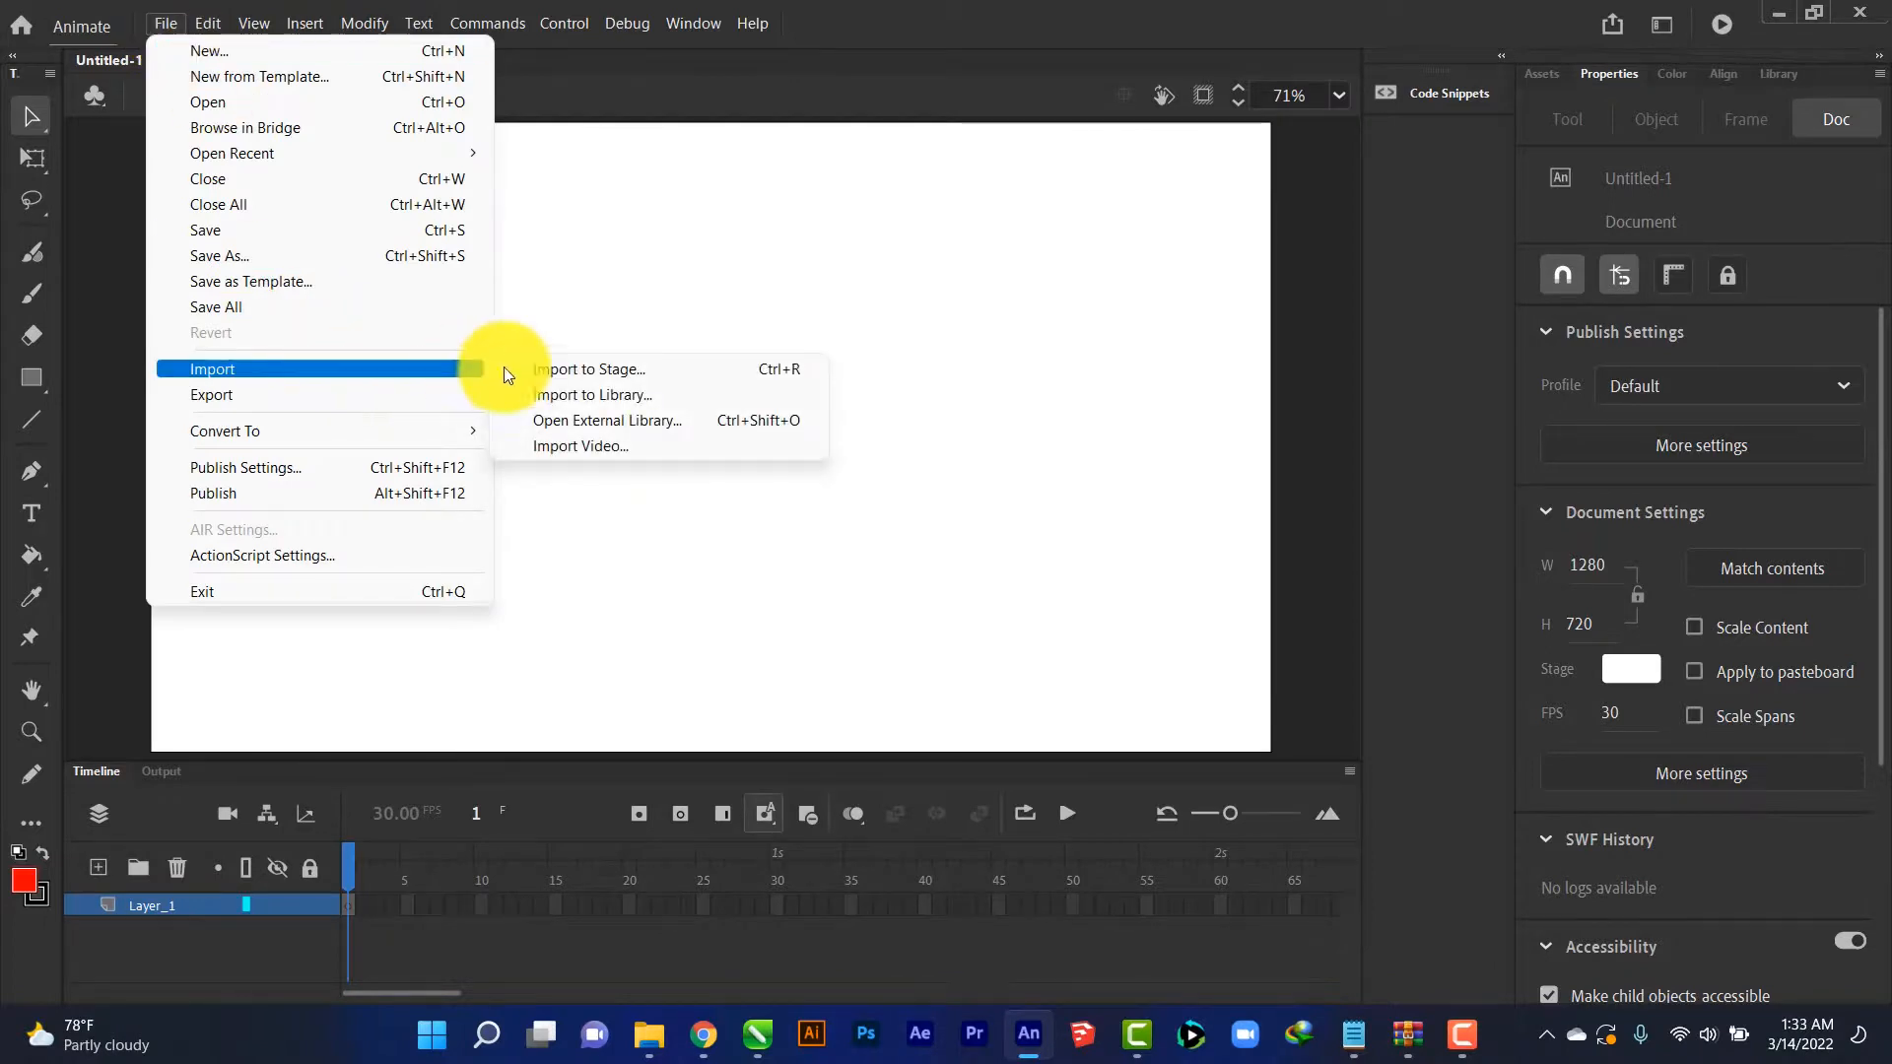
pyautogui.click(592, 394)
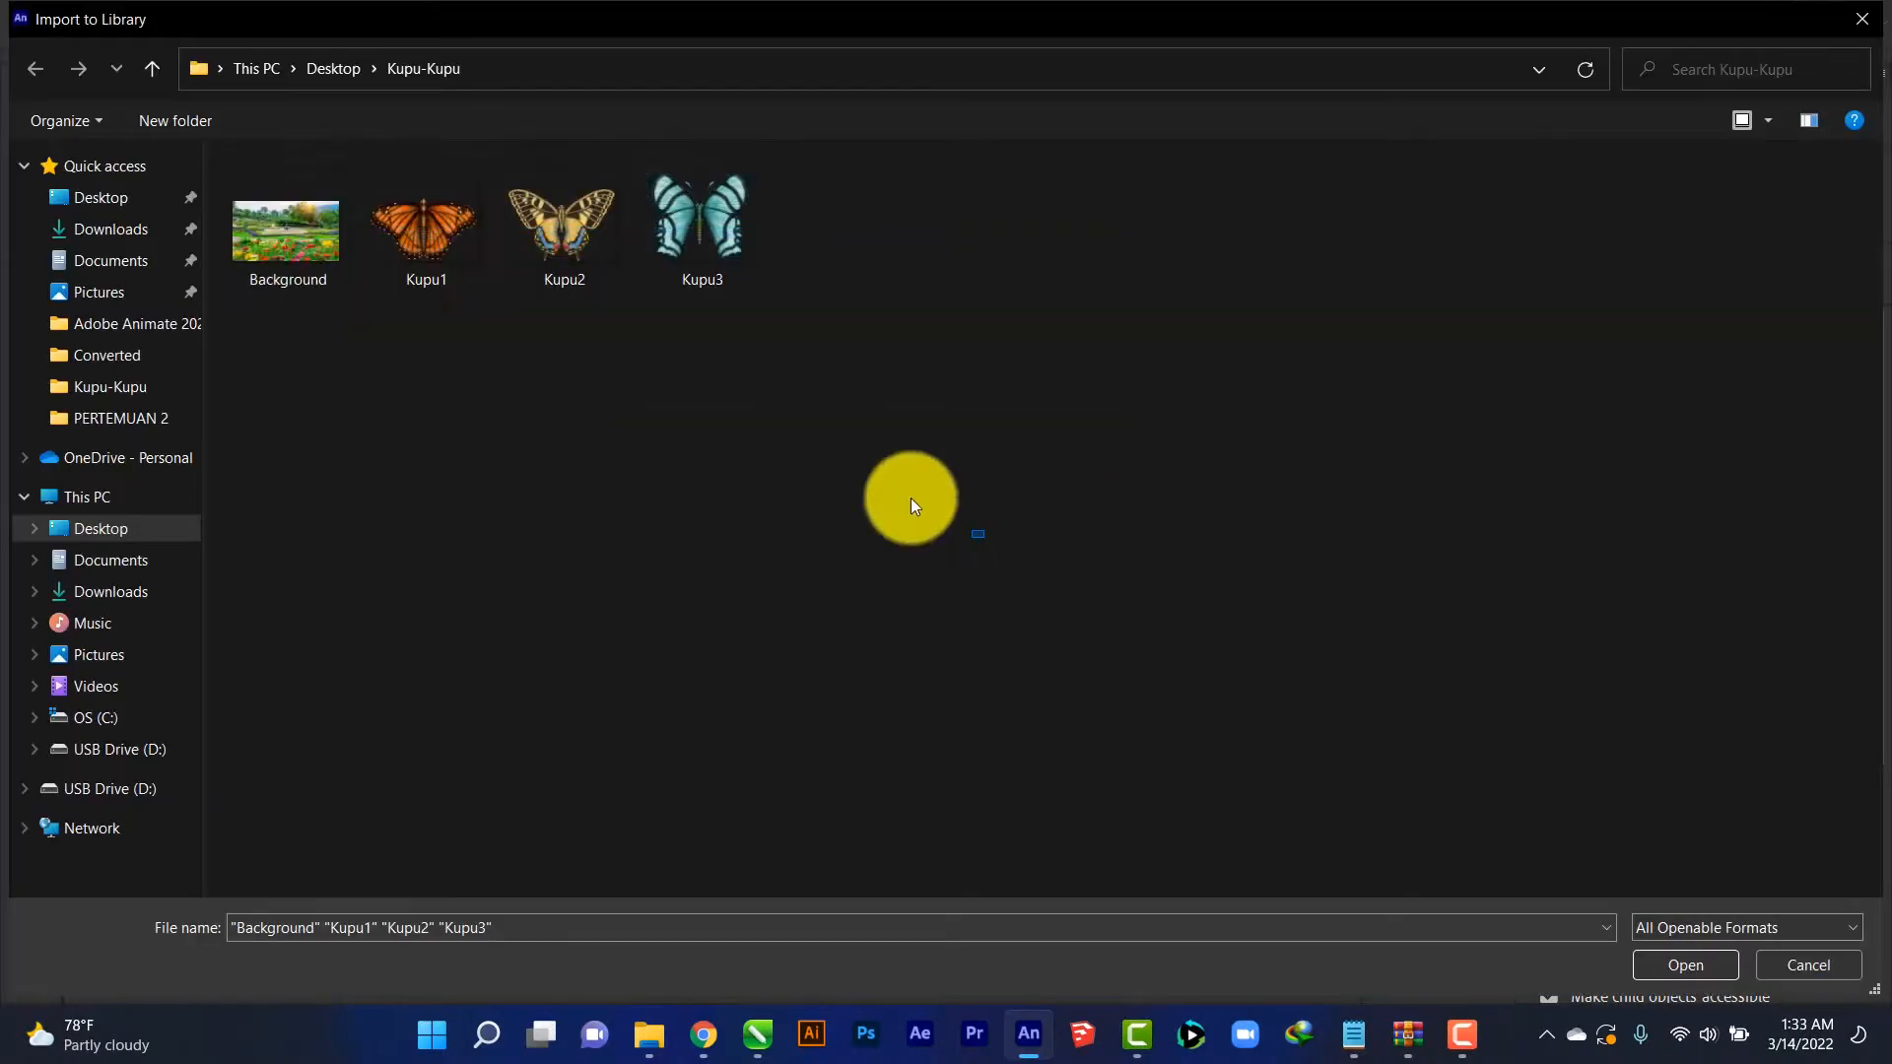
pyautogui.moveTo(986, 537); pyautogui.dragTo(311, 192)
pyautogui.moveTo(974, 506); pyautogui.dragTo(377, 262)
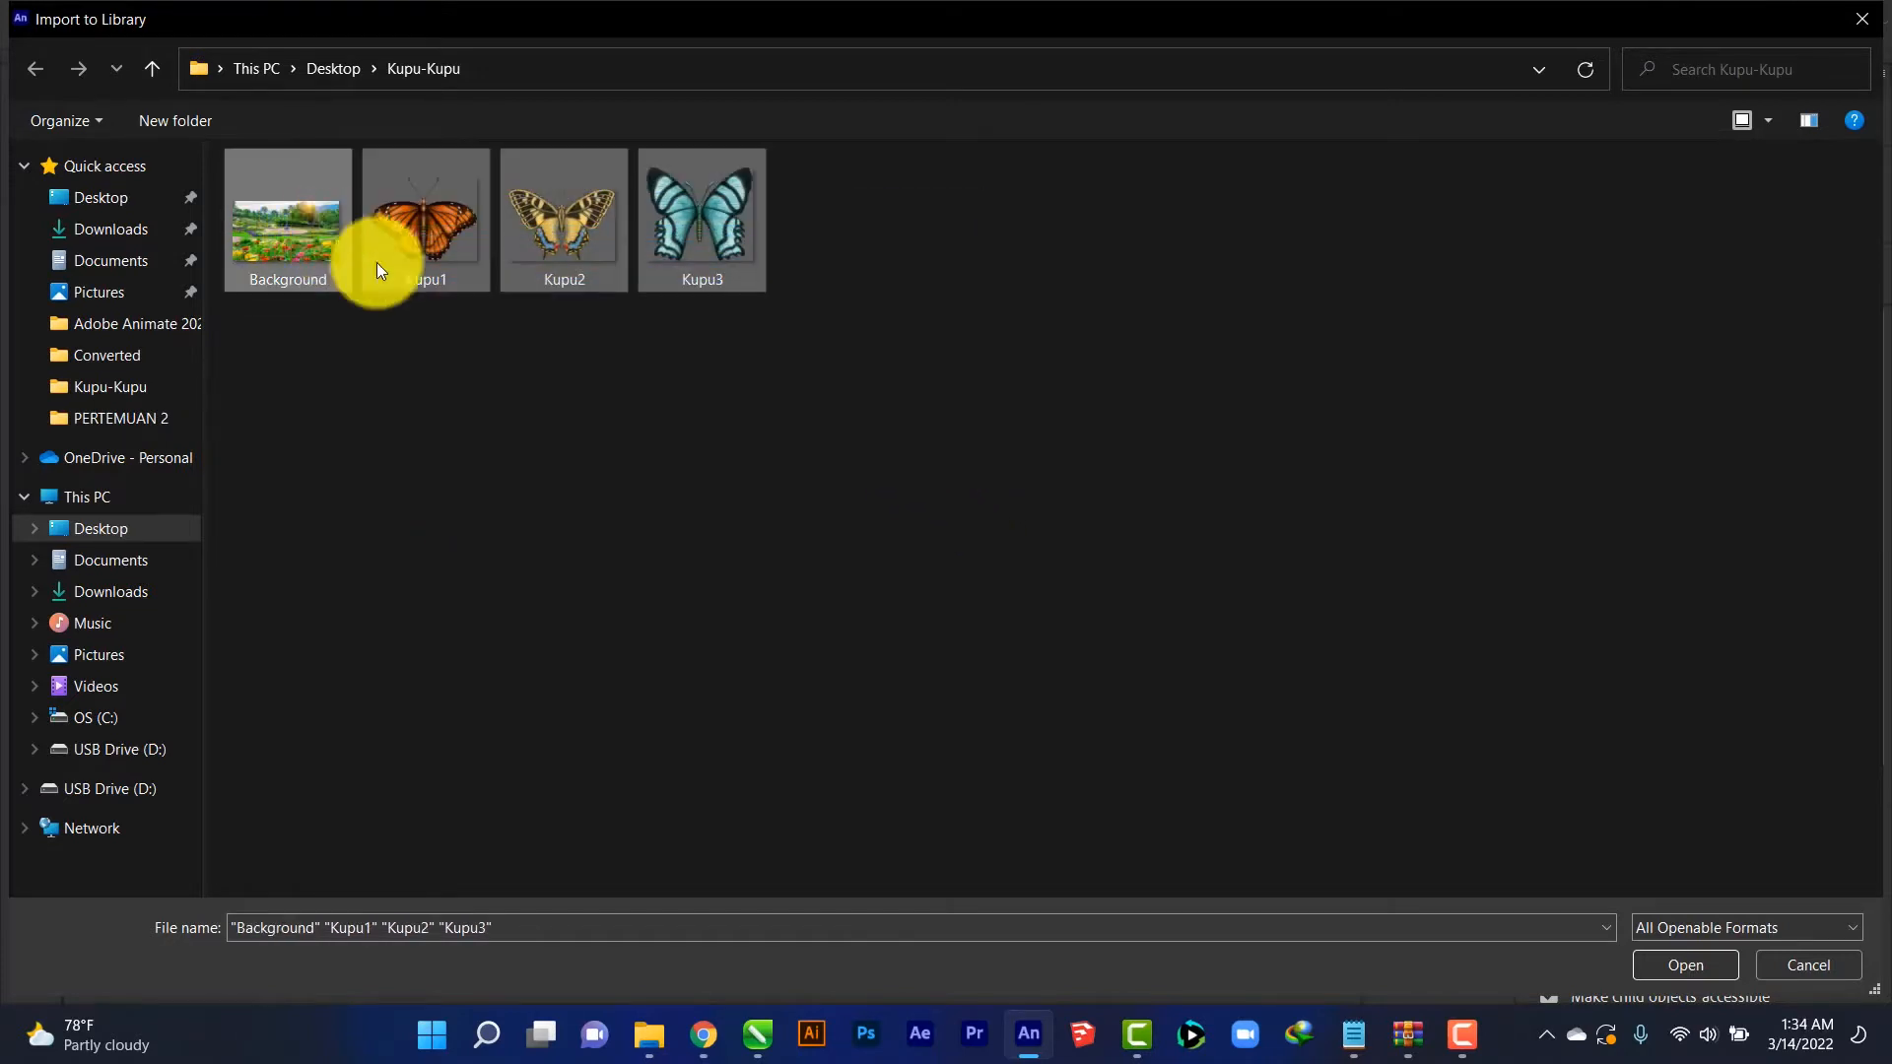
pyautogui.click(1687, 965)
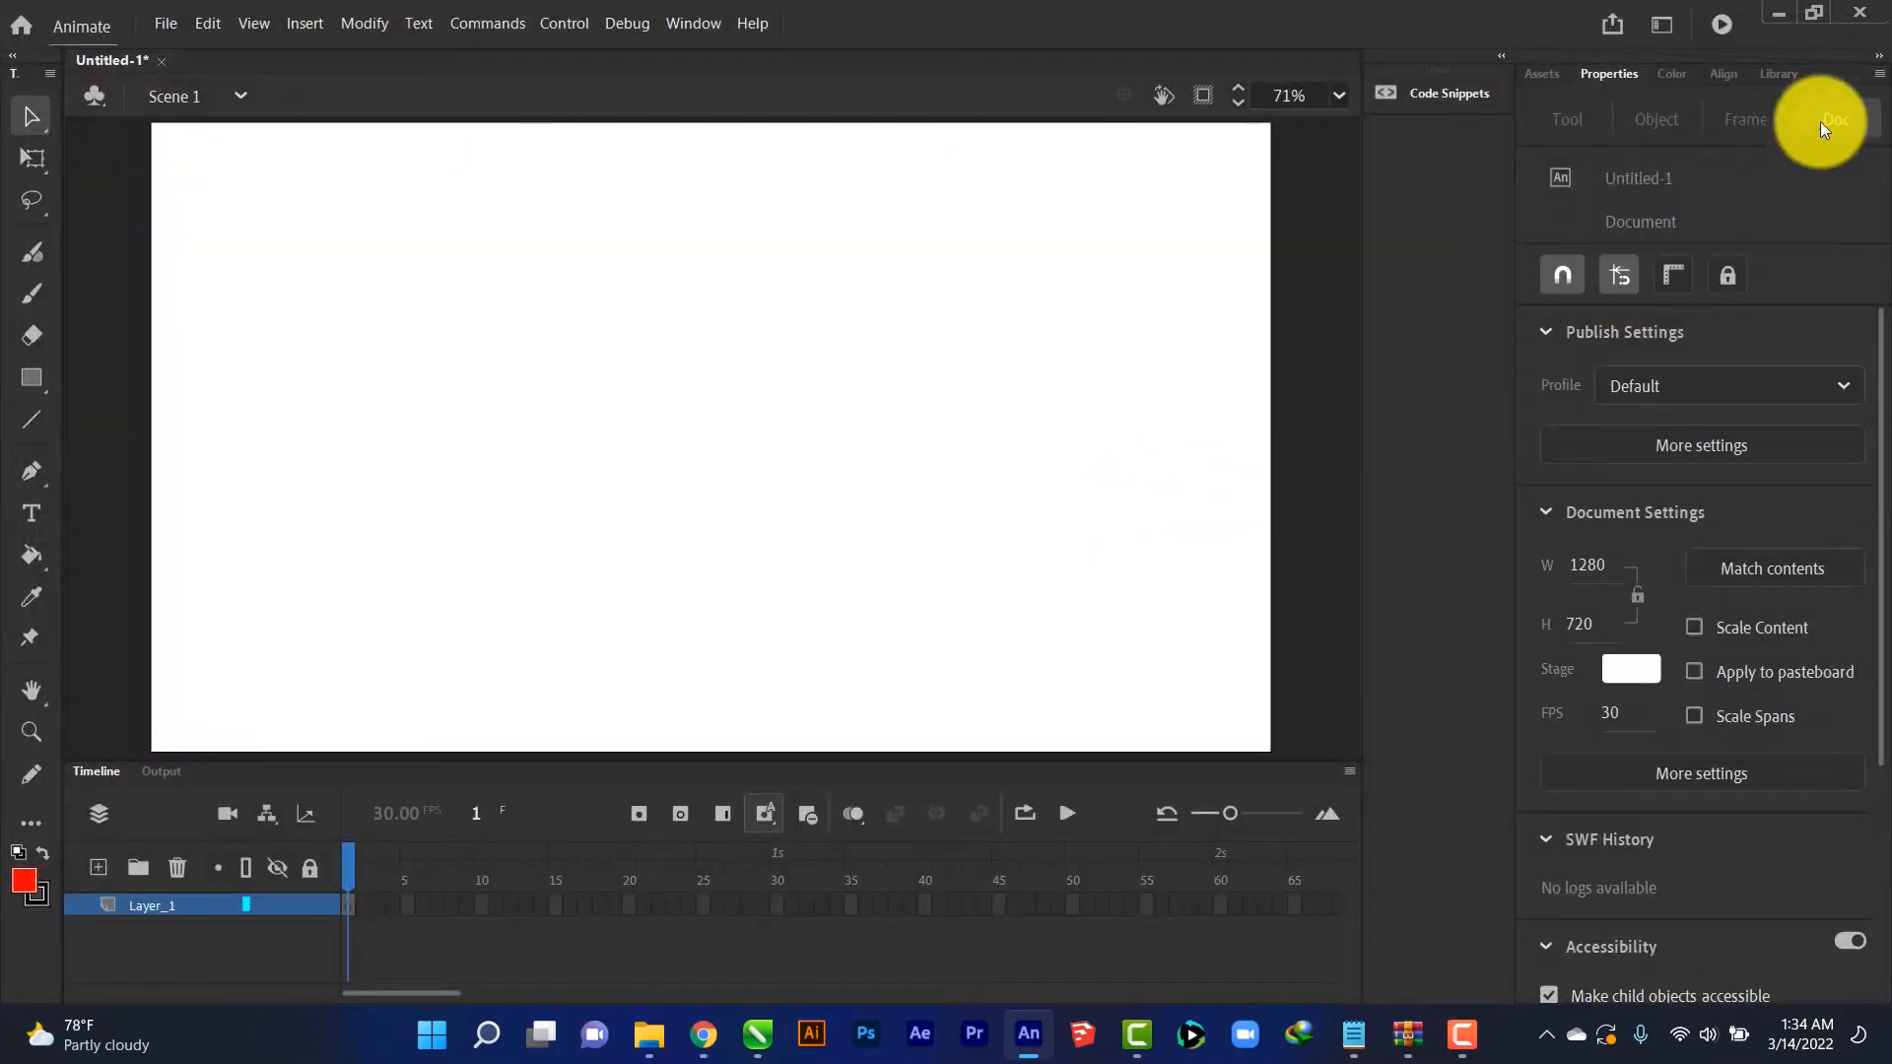
# Place Background.jpg from the library onto the stage on Layer_1
pyautogui.click(1771, 79)
pyautogui.click(1626, 381)
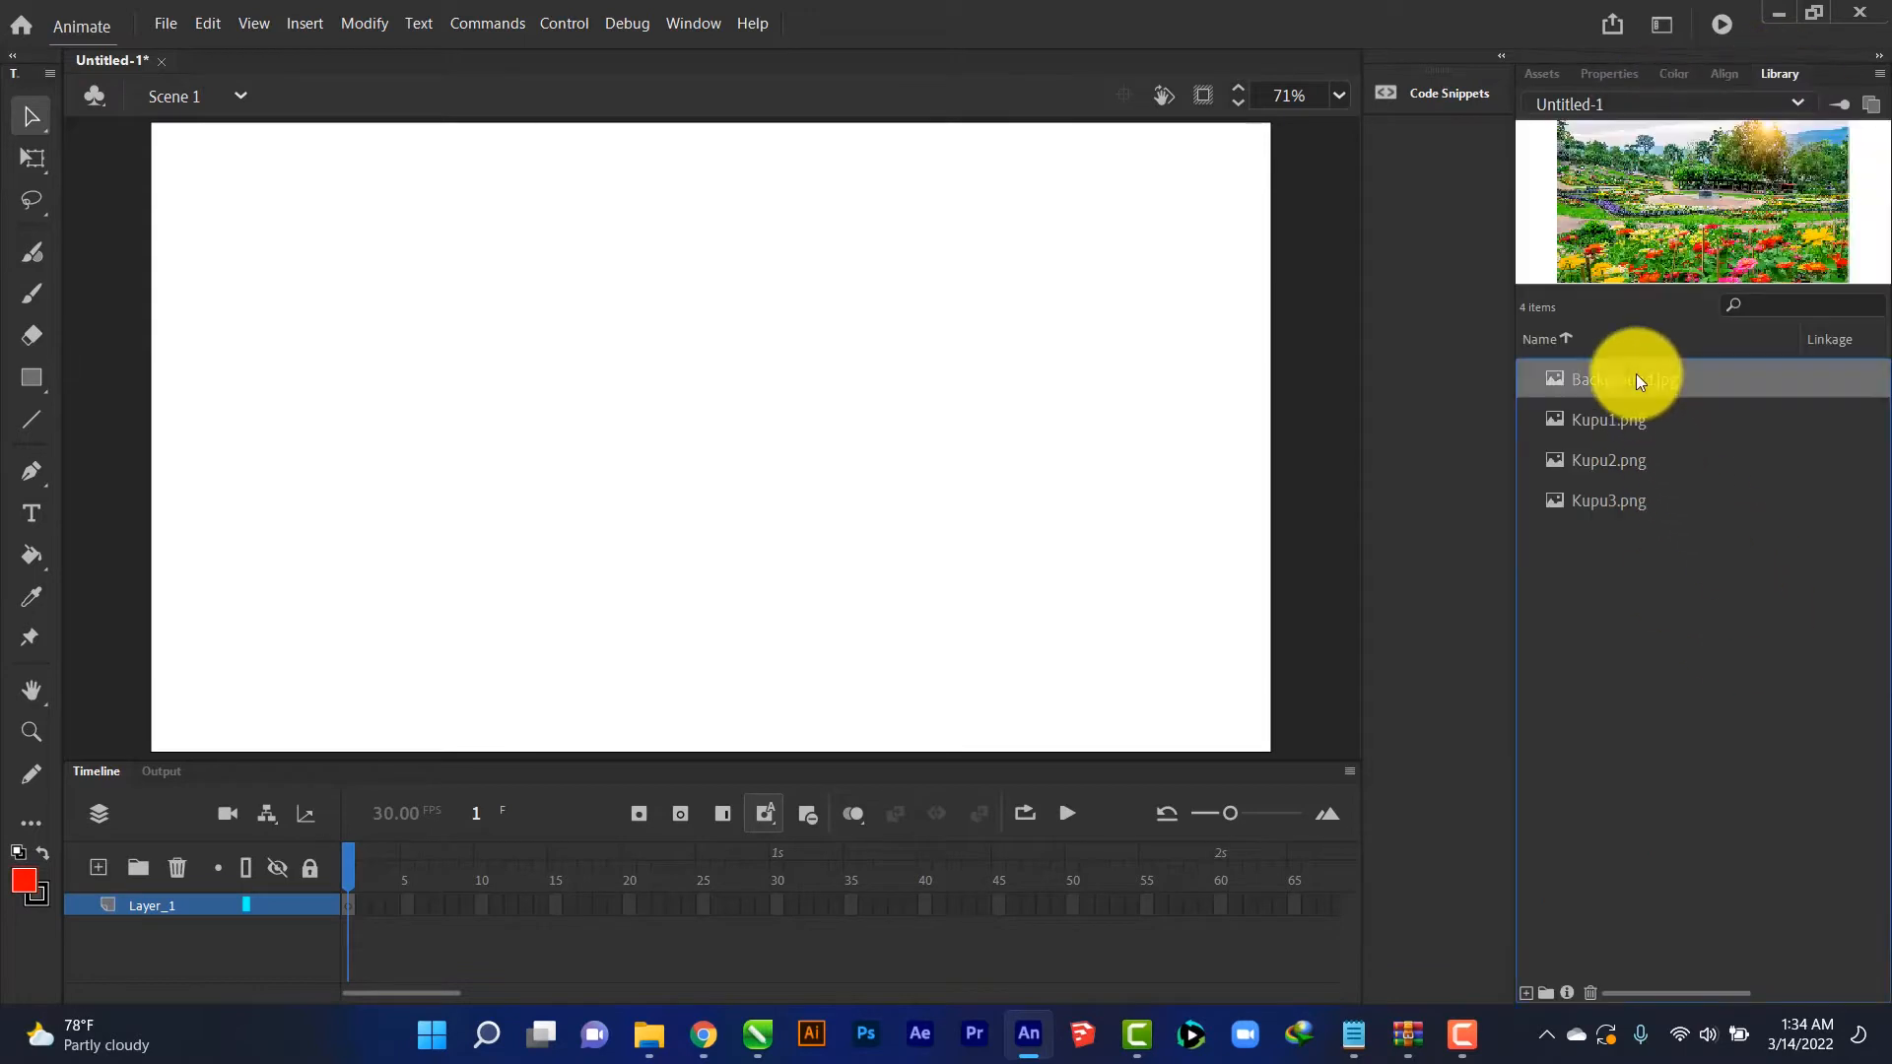
pyautogui.click(1618, 503)
pyautogui.click(1635, 386)
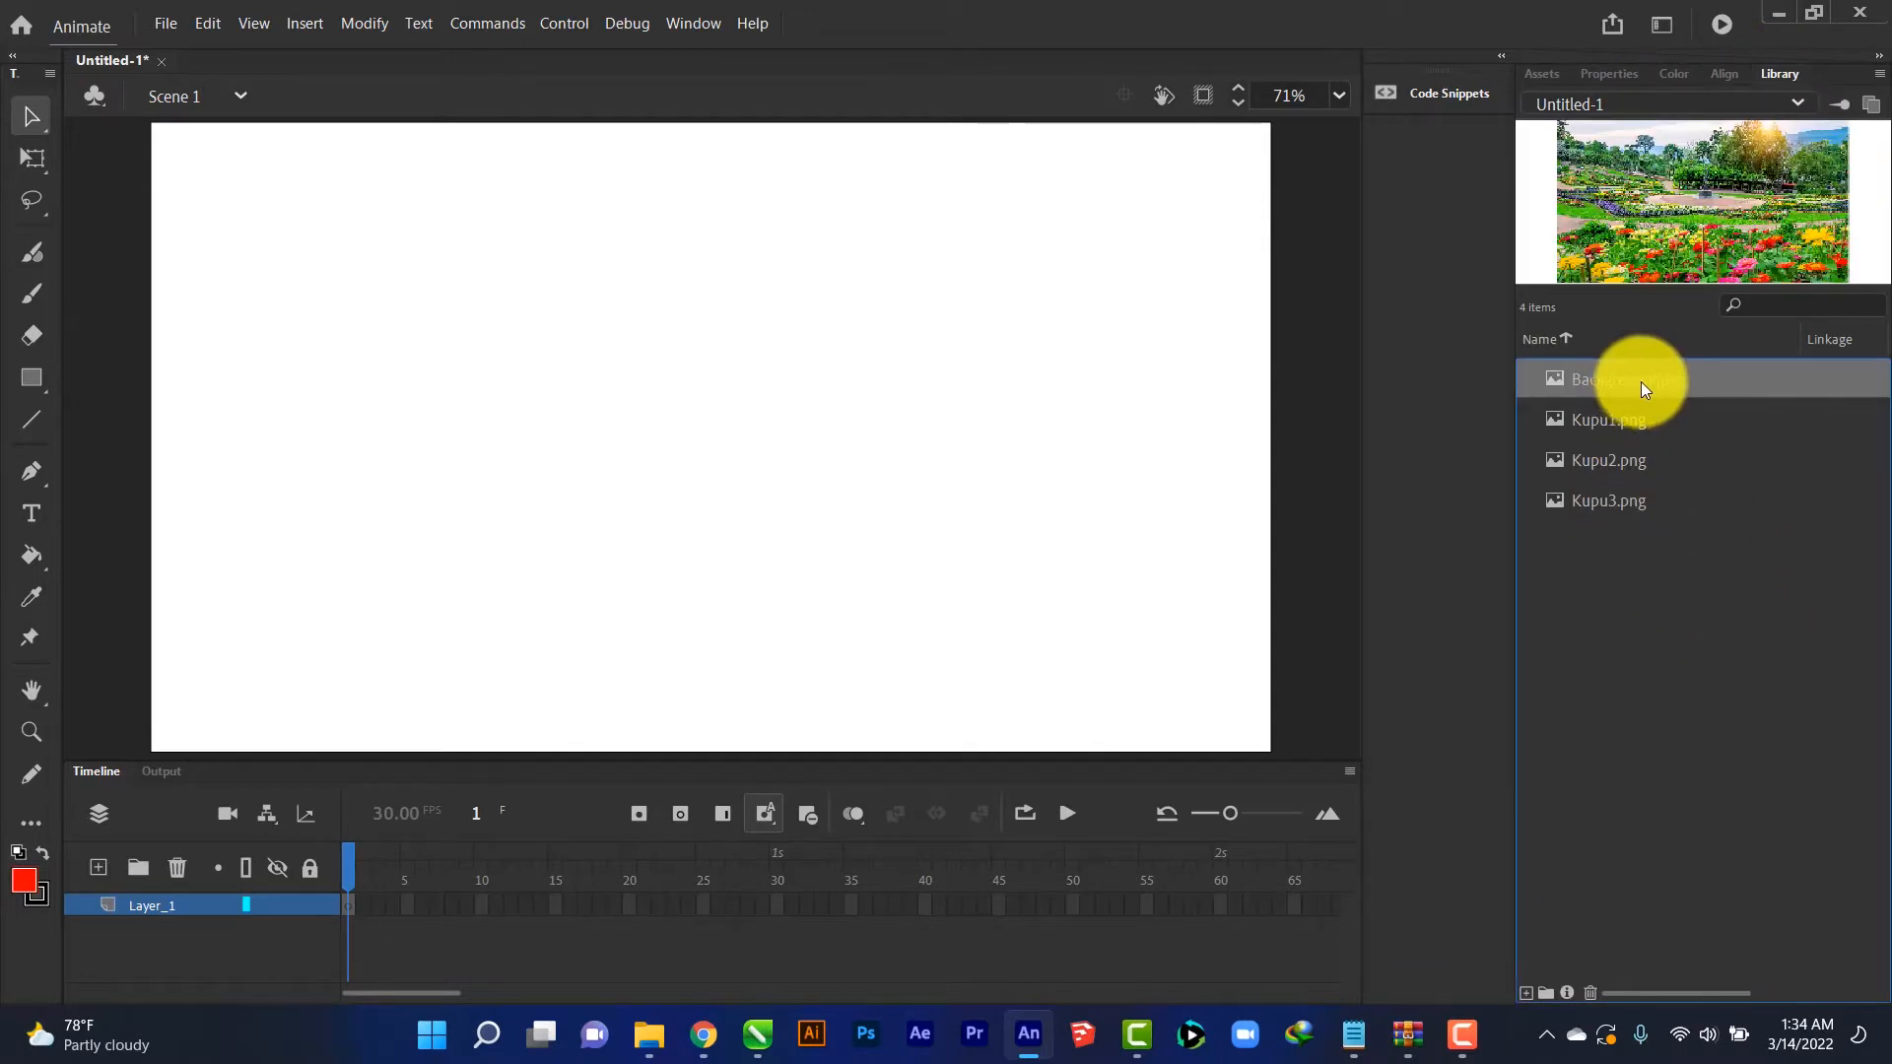
pyautogui.moveTo(1639, 386); pyautogui.dragTo(510, 356)
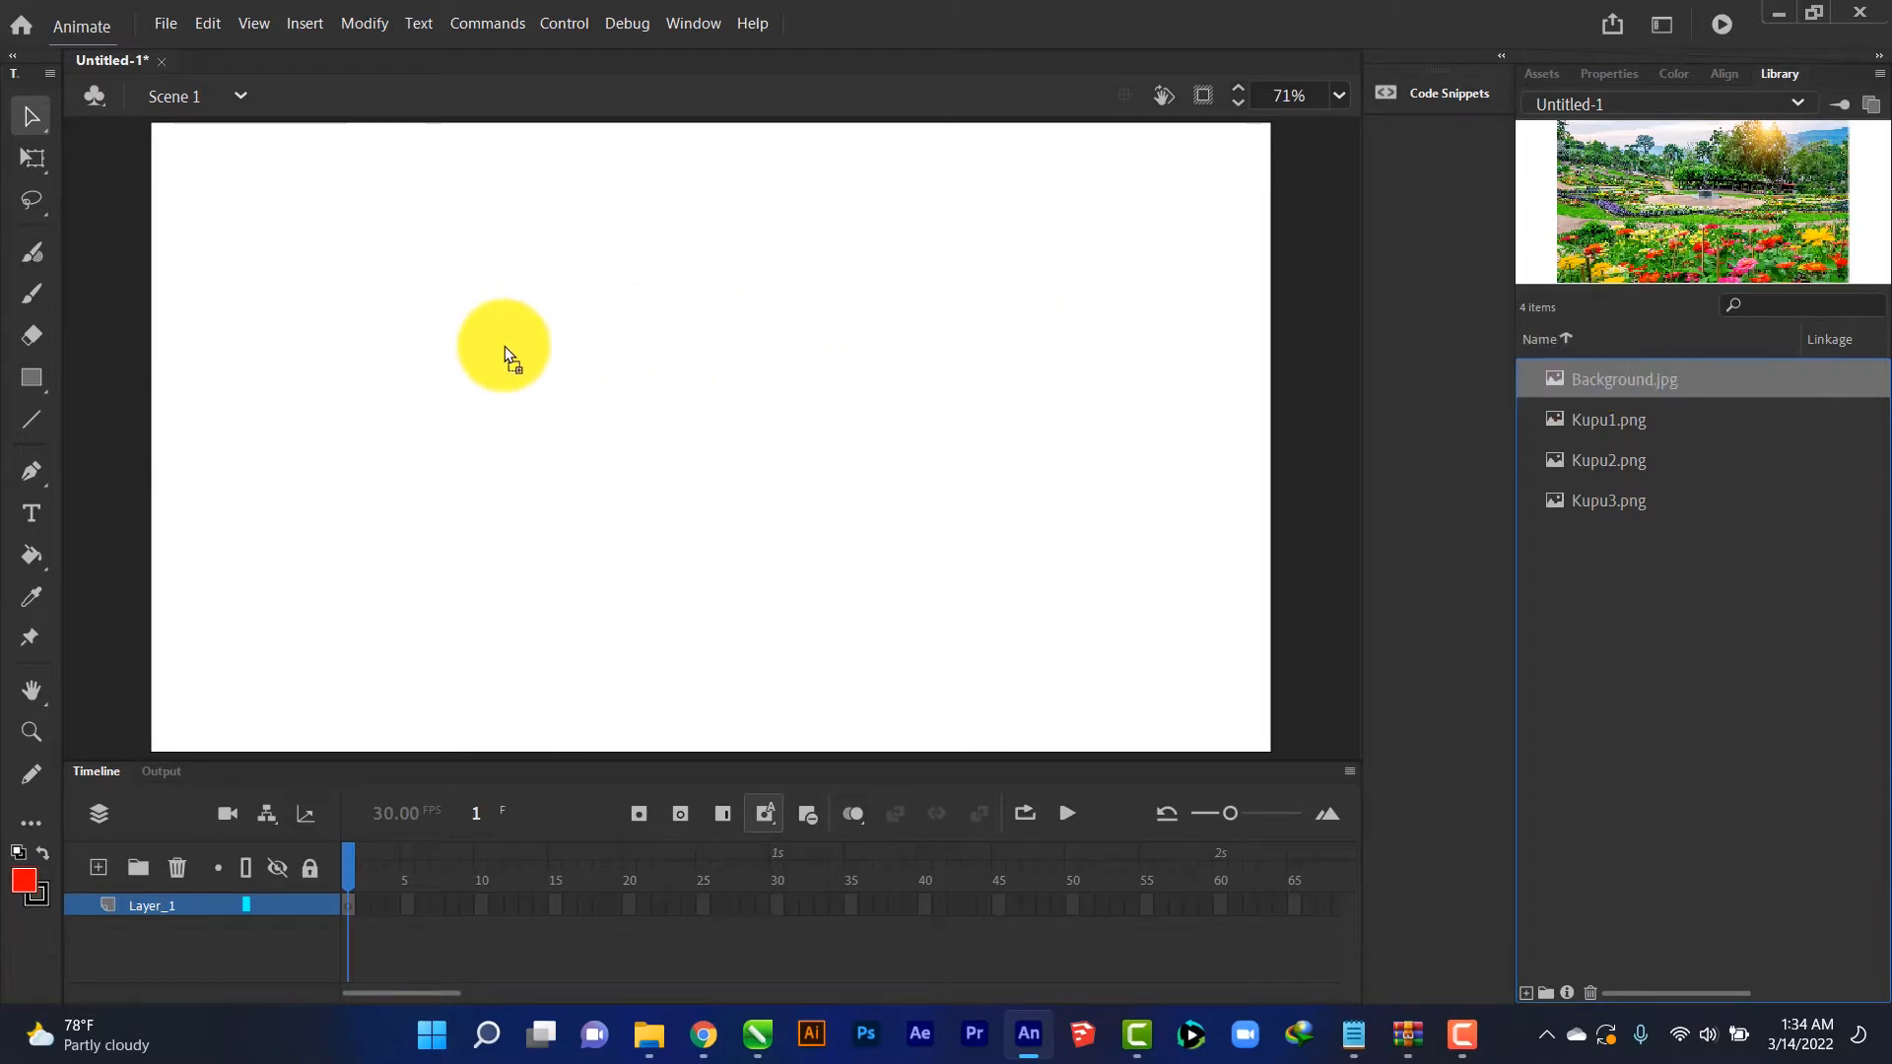
pyautogui.moveTo(509, 356); pyautogui.dragTo(507, 345)
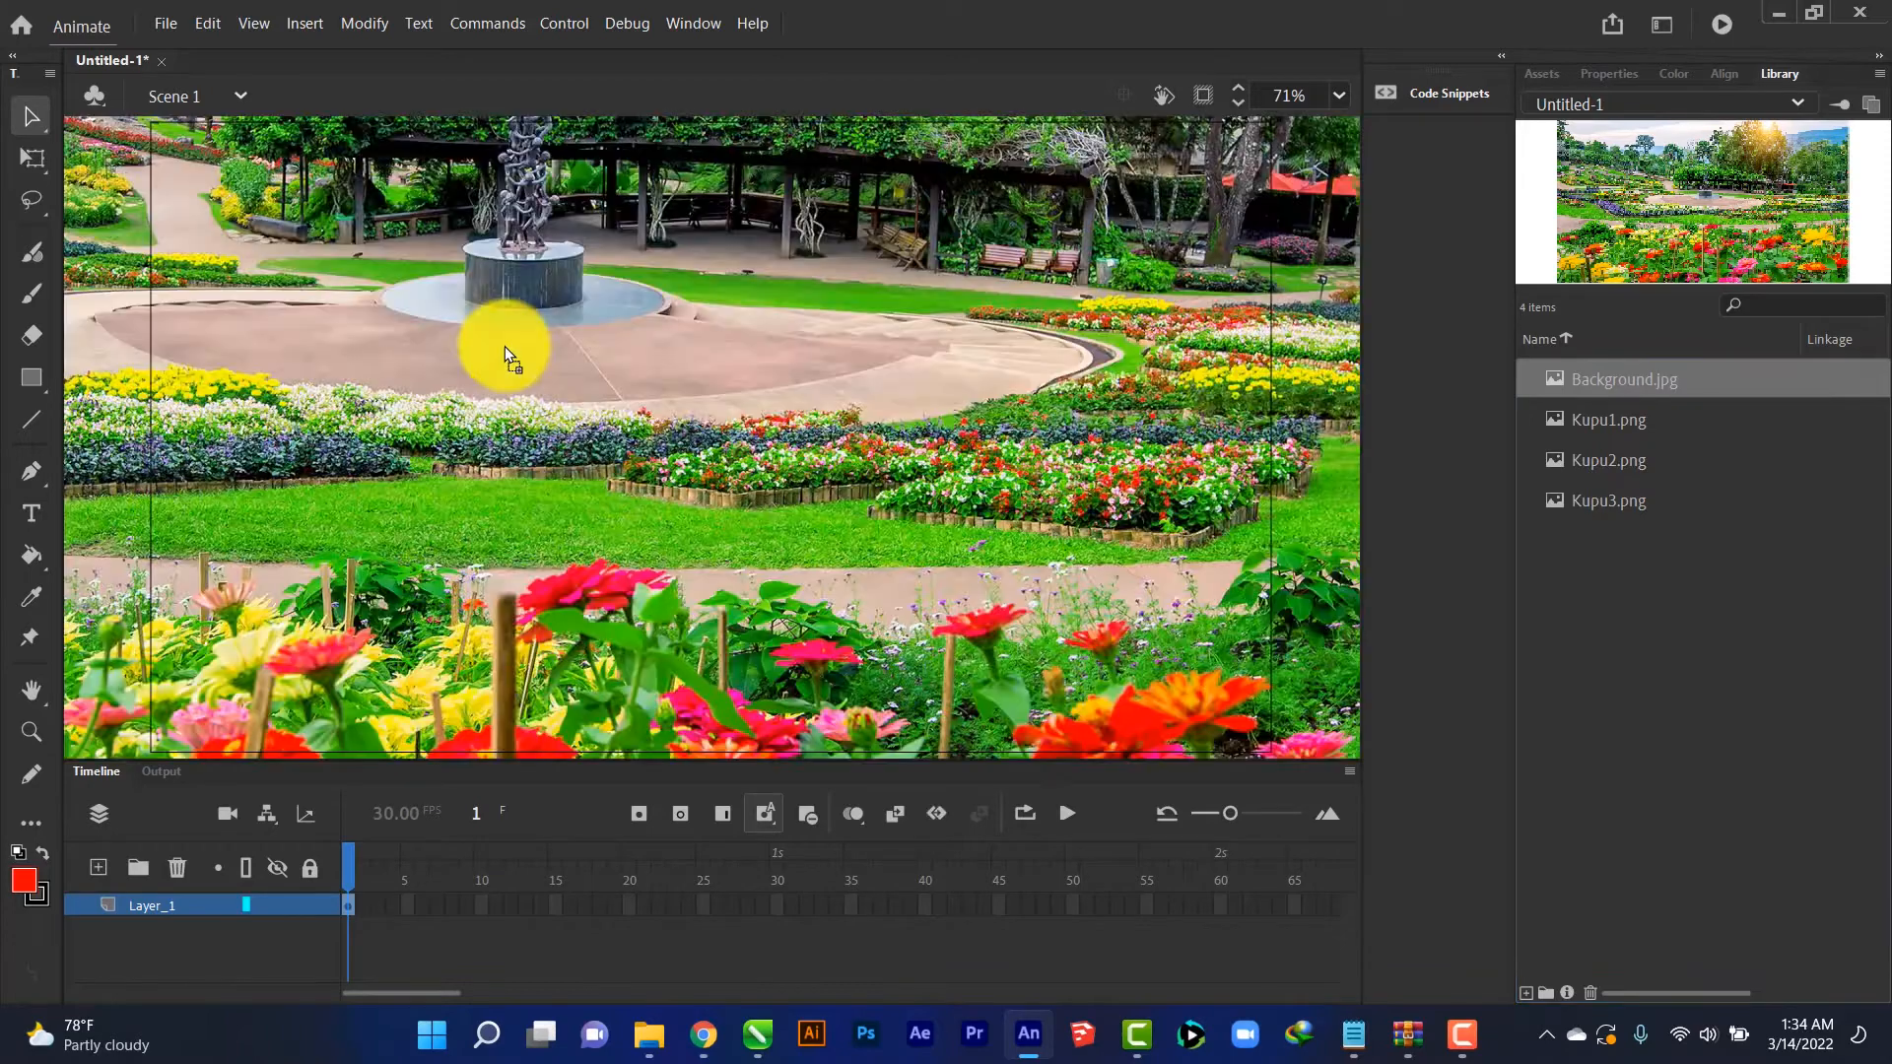
# Centre the background image horizontally and vertically relative to the stage
pyautogui.click(1726, 73)
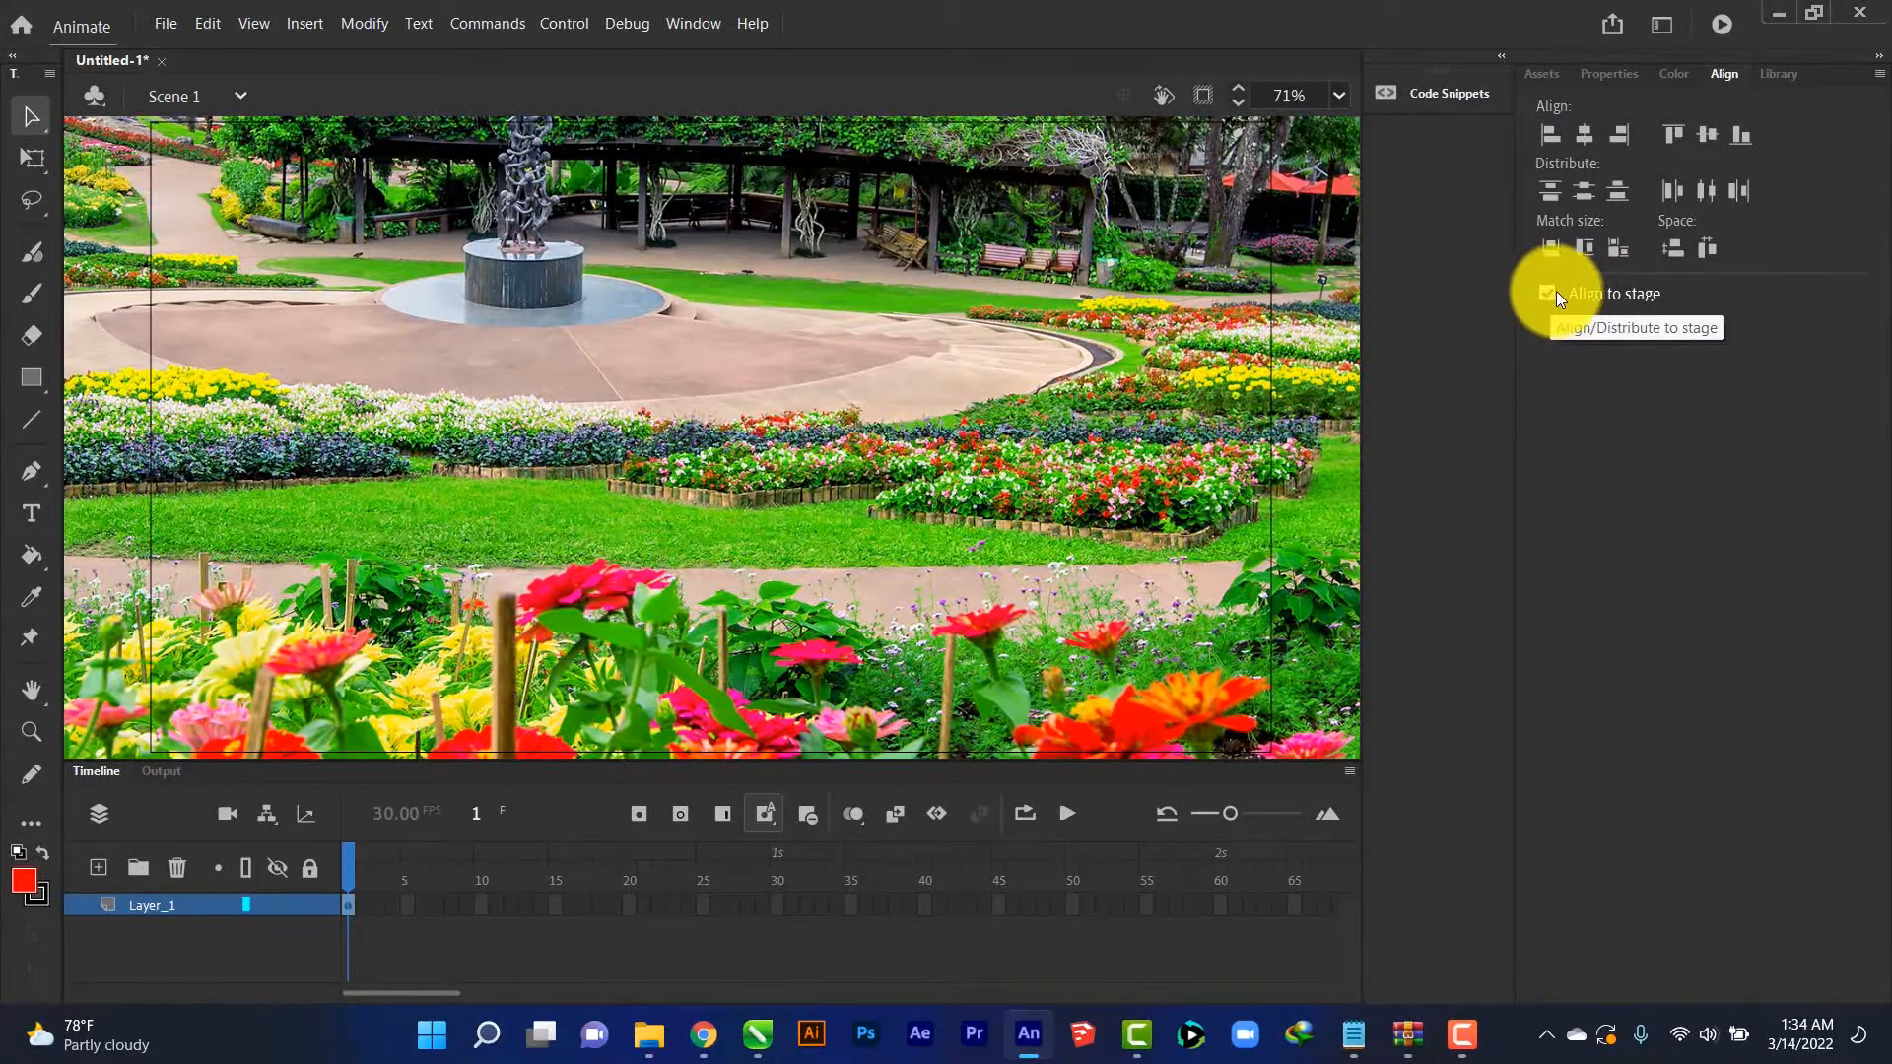
pyautogui.click(1589, 131)
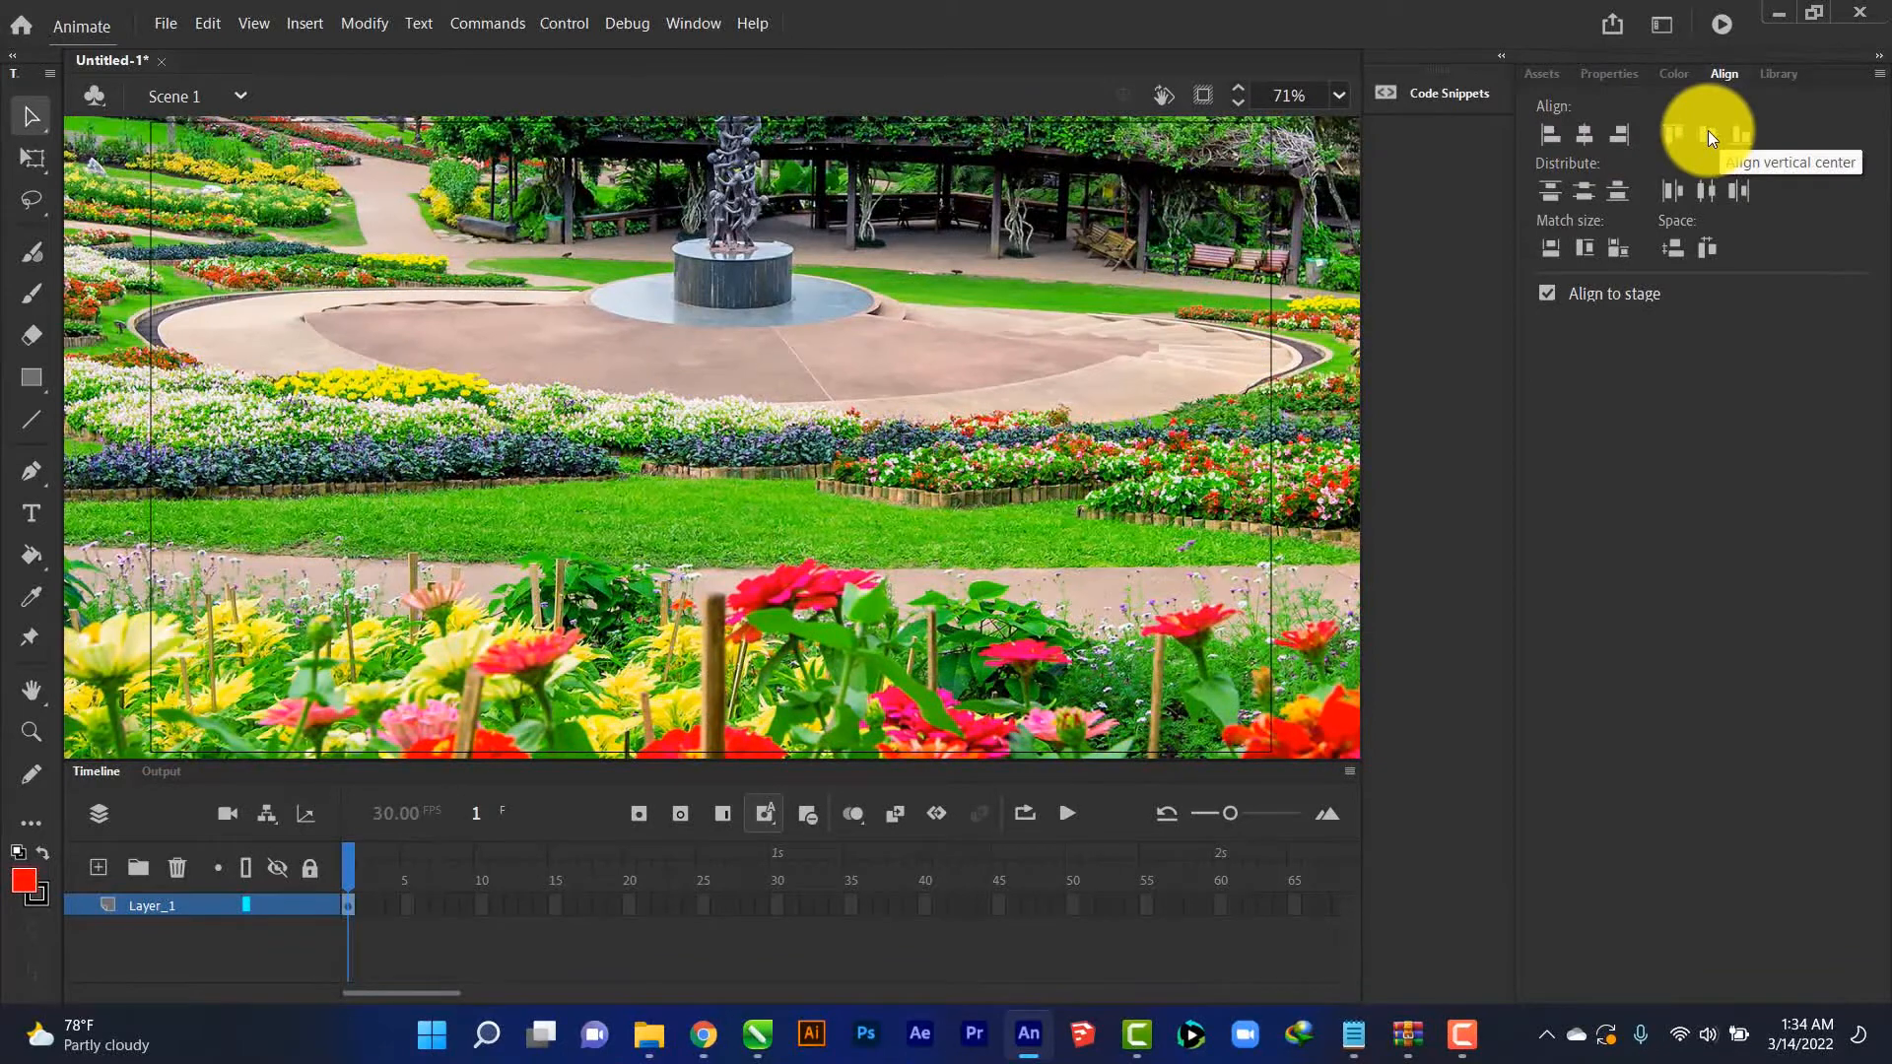
pyautogui.click(1707, 131)
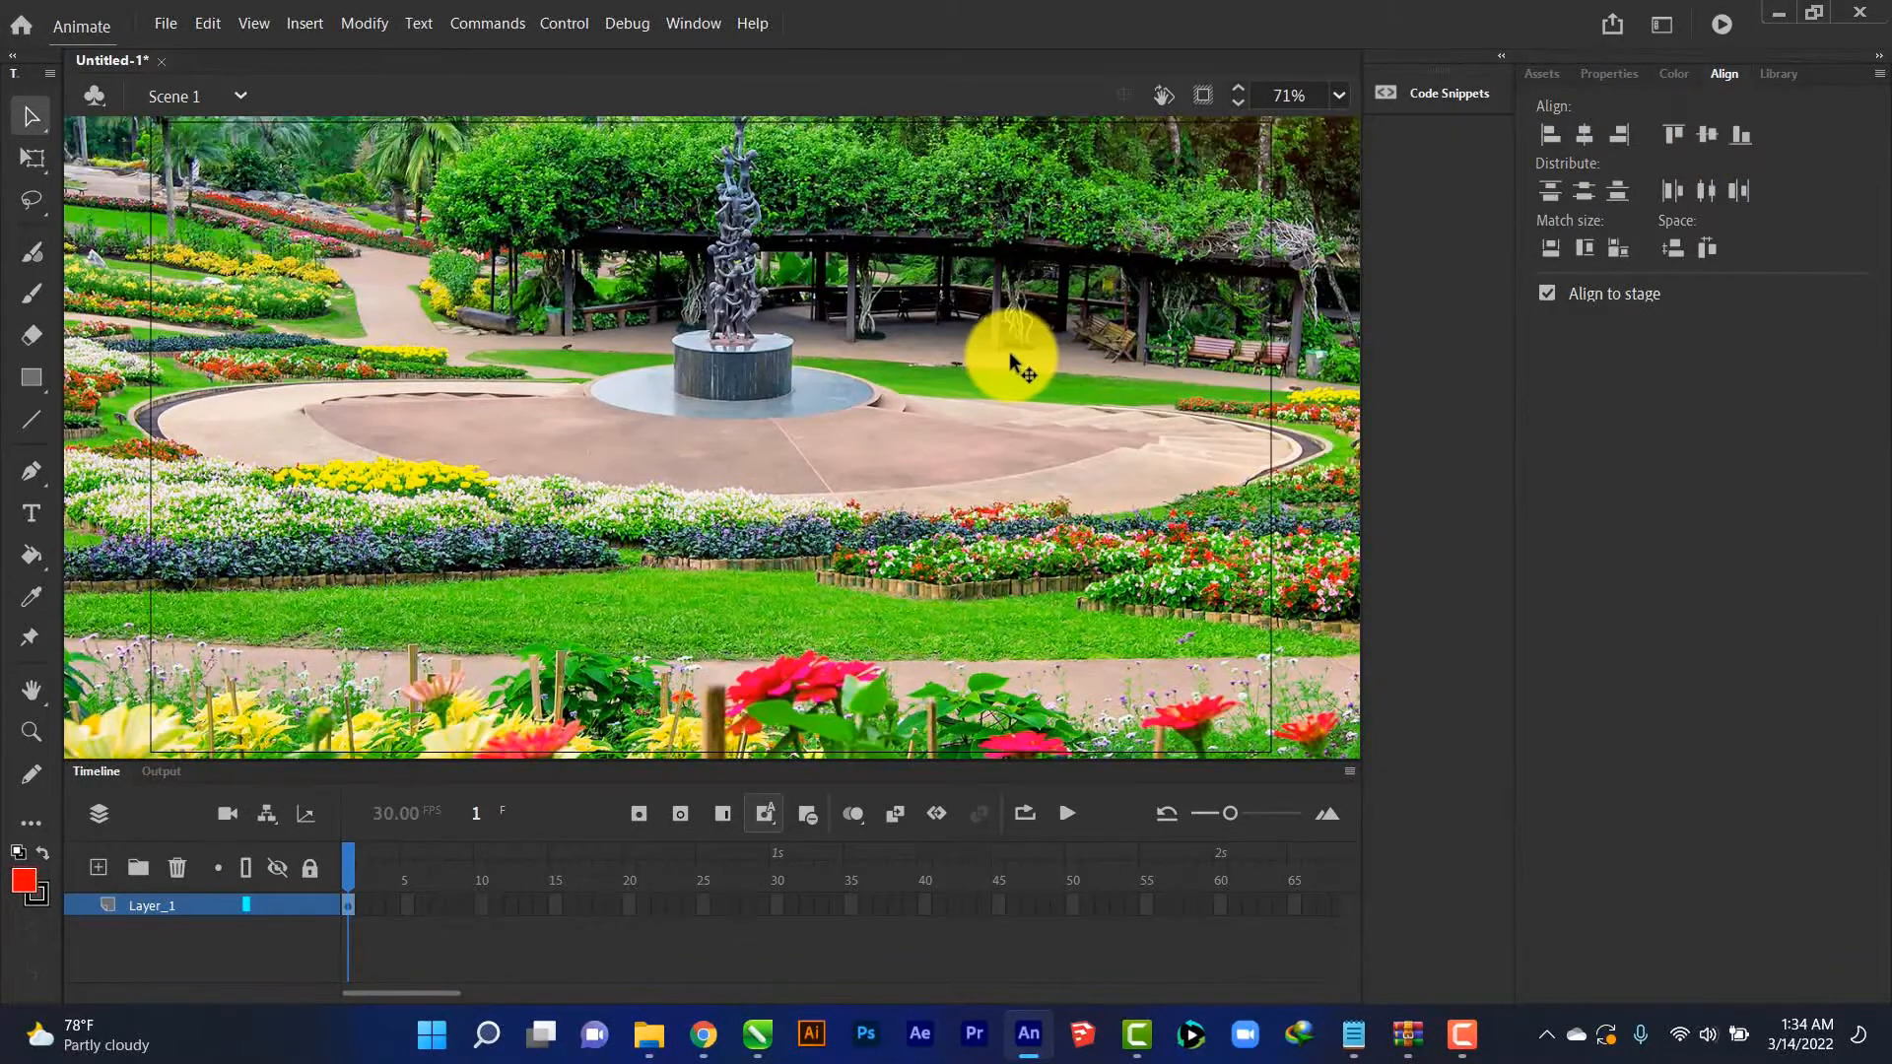
# Scale the background image down around its centre with the Free Transform tool until it matches the stage's edges
pyautogui.hotkey('ctrl', '-')
pyautogui.hotkey('ctrl', '-')
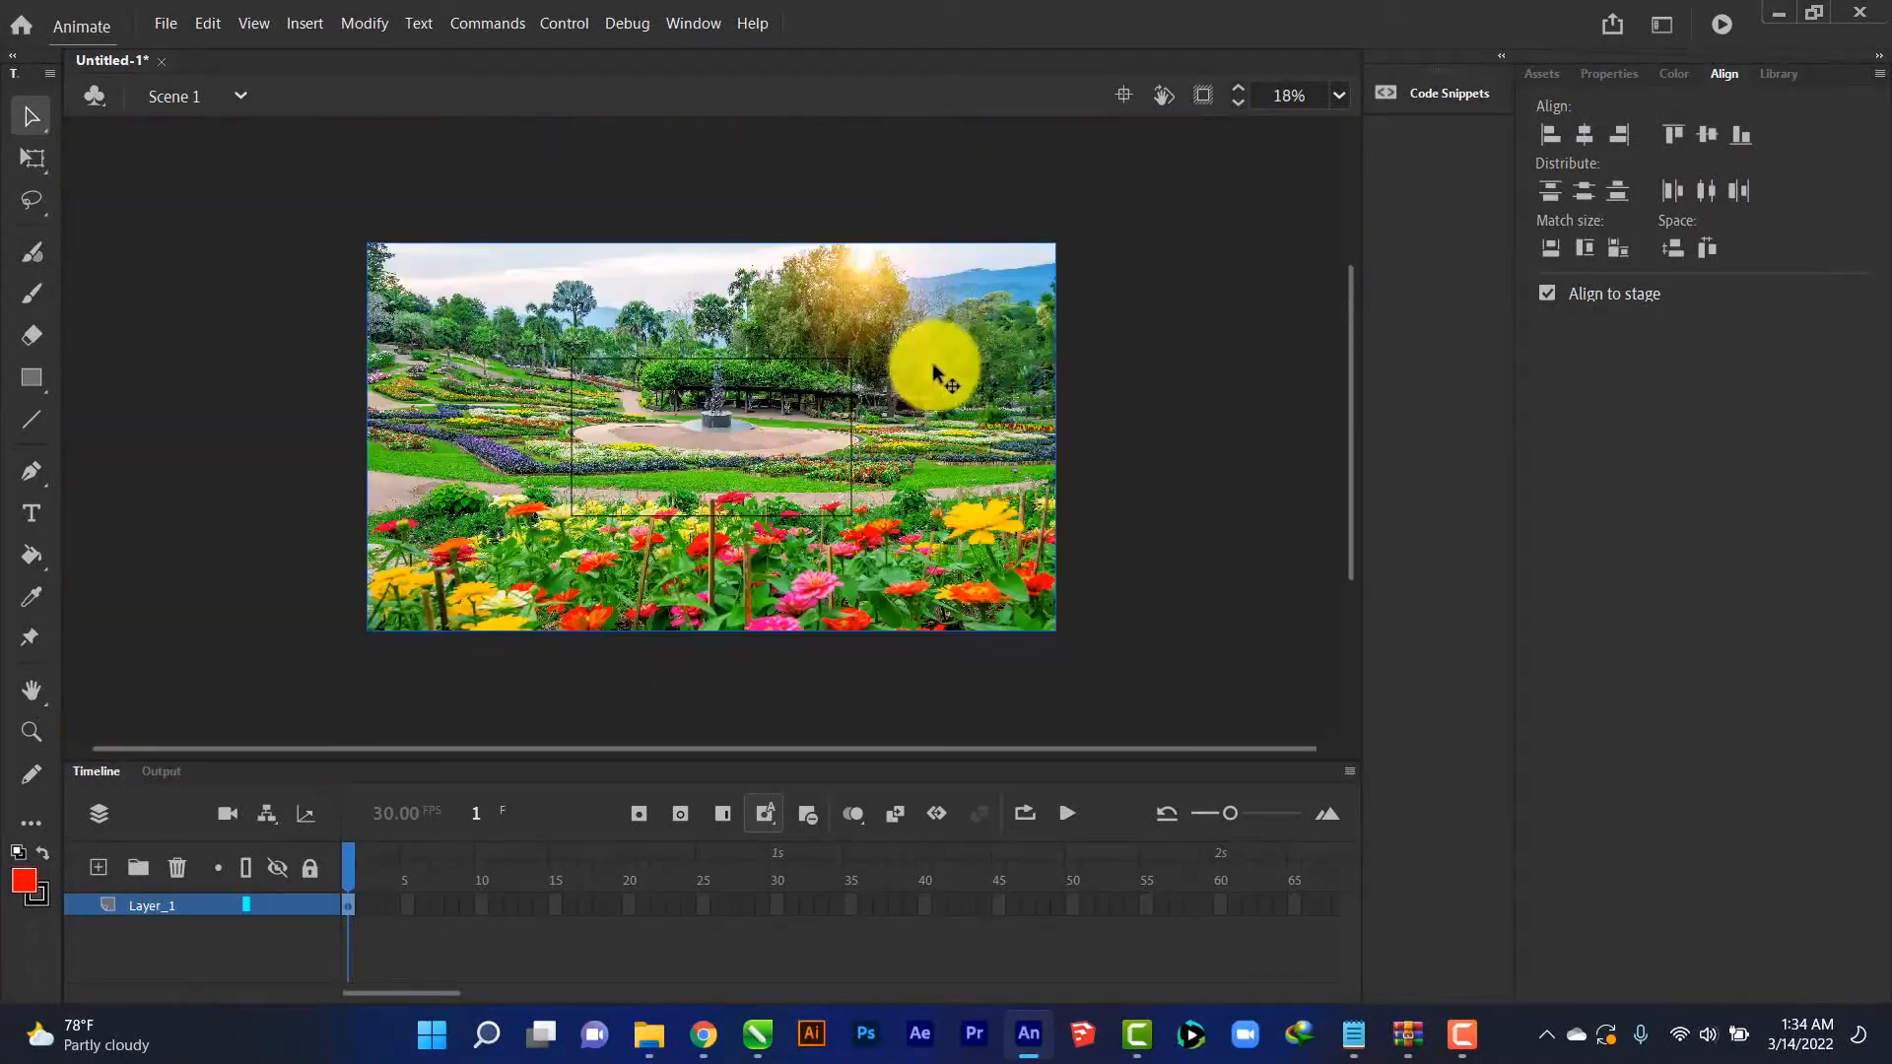
pyautogui.click(30, 159)
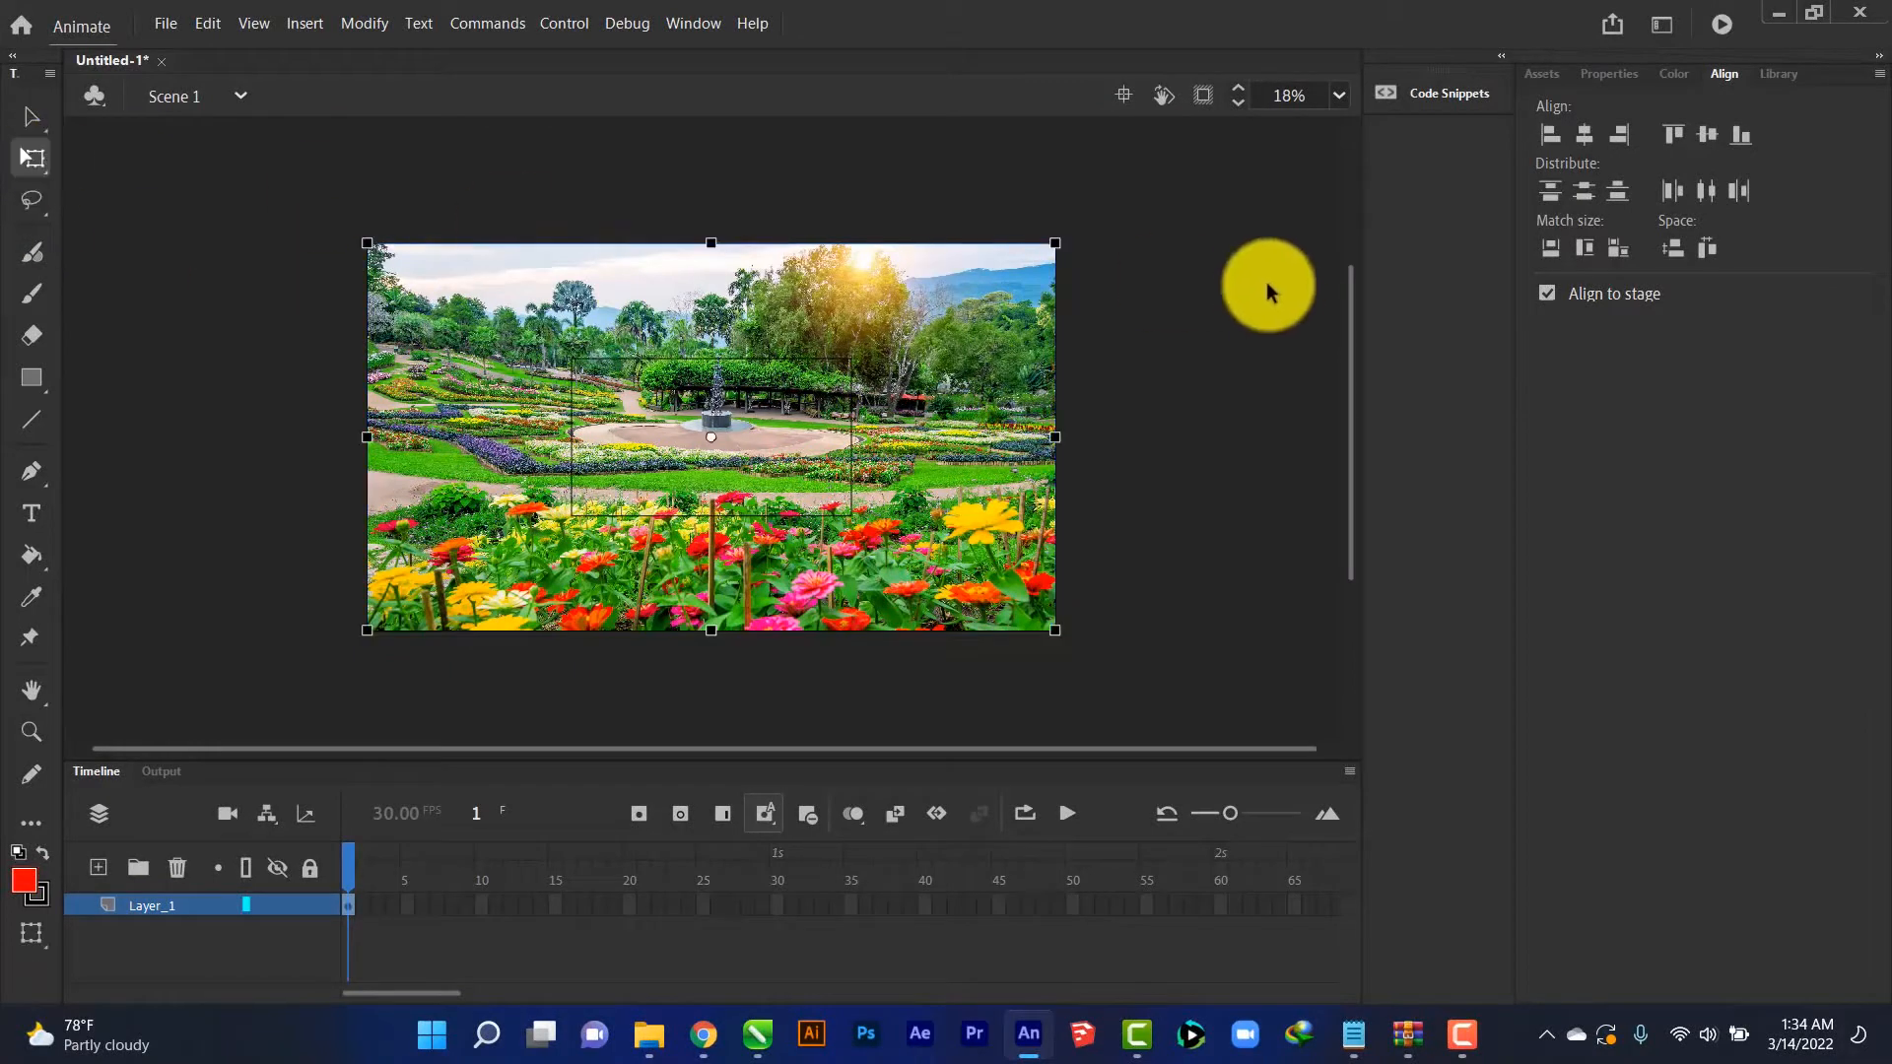
pyautogui.moveTo(1054, 239); pyautogui.dragTo(862, 355)
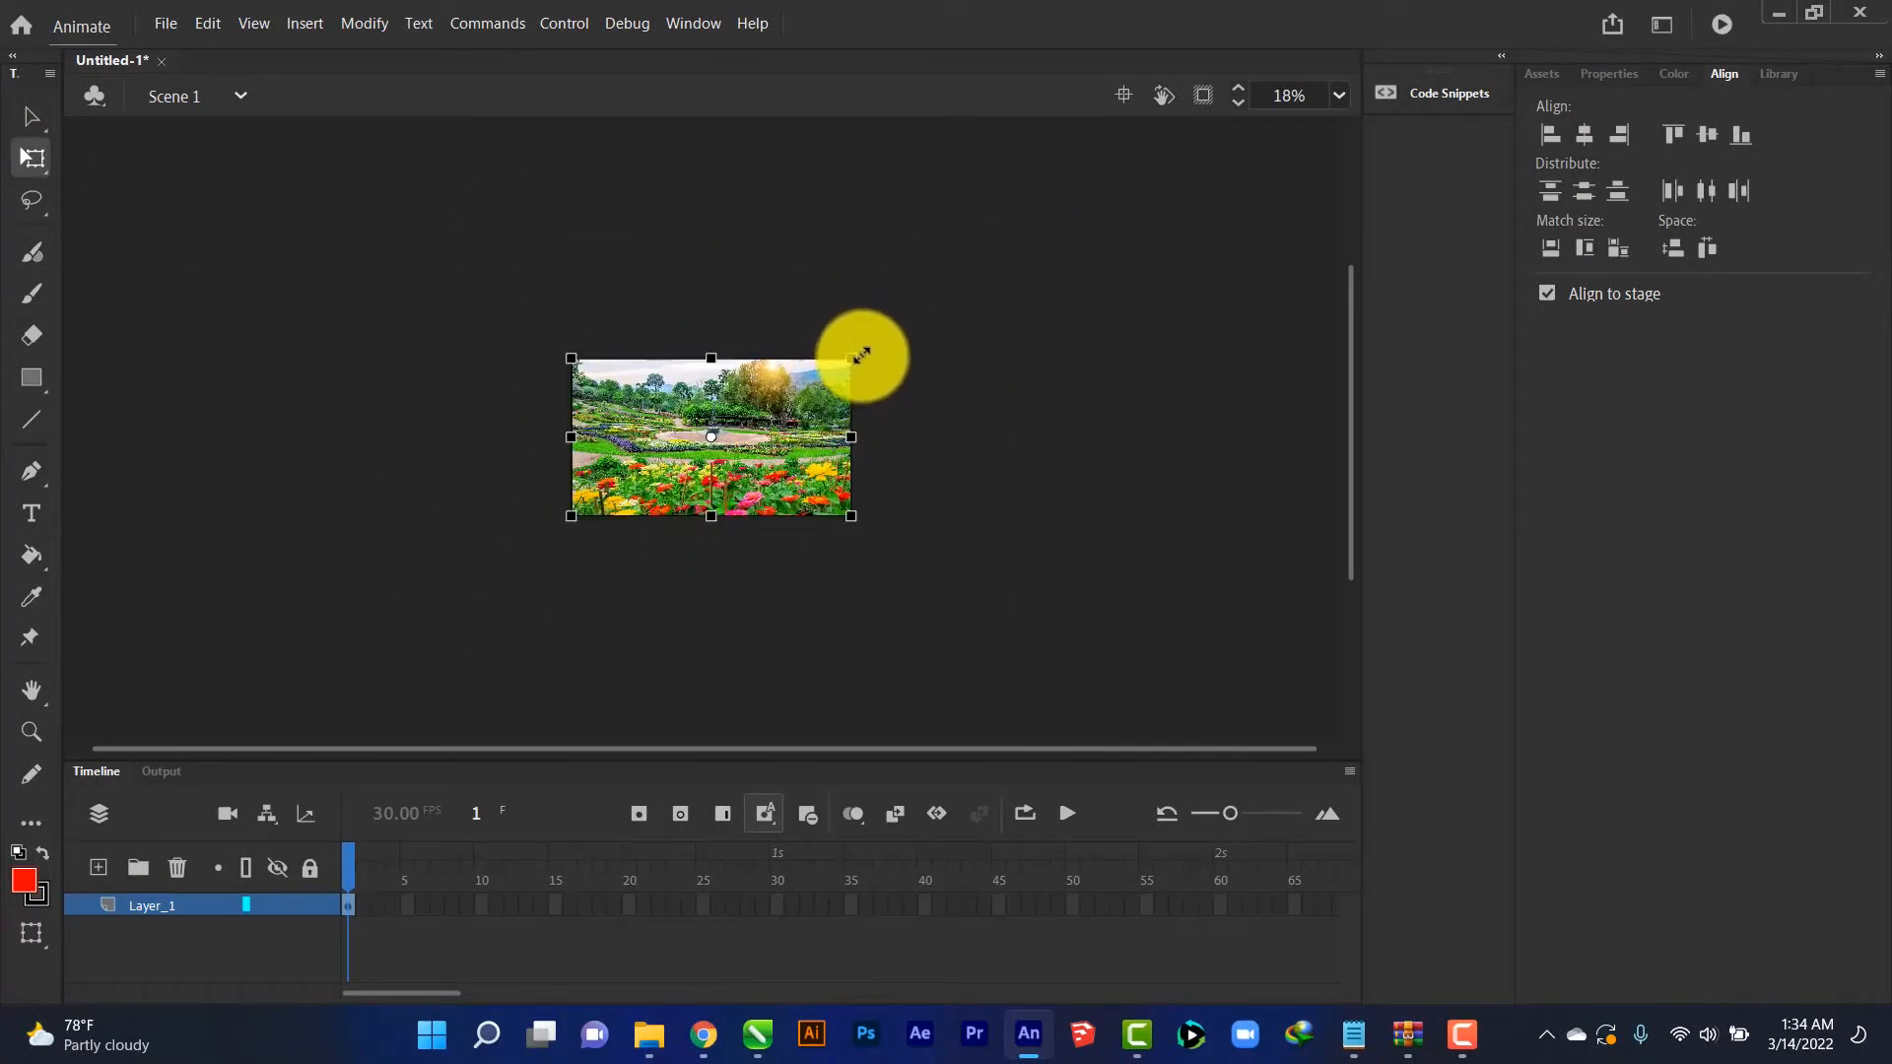
pyautogui.click(915, 357)
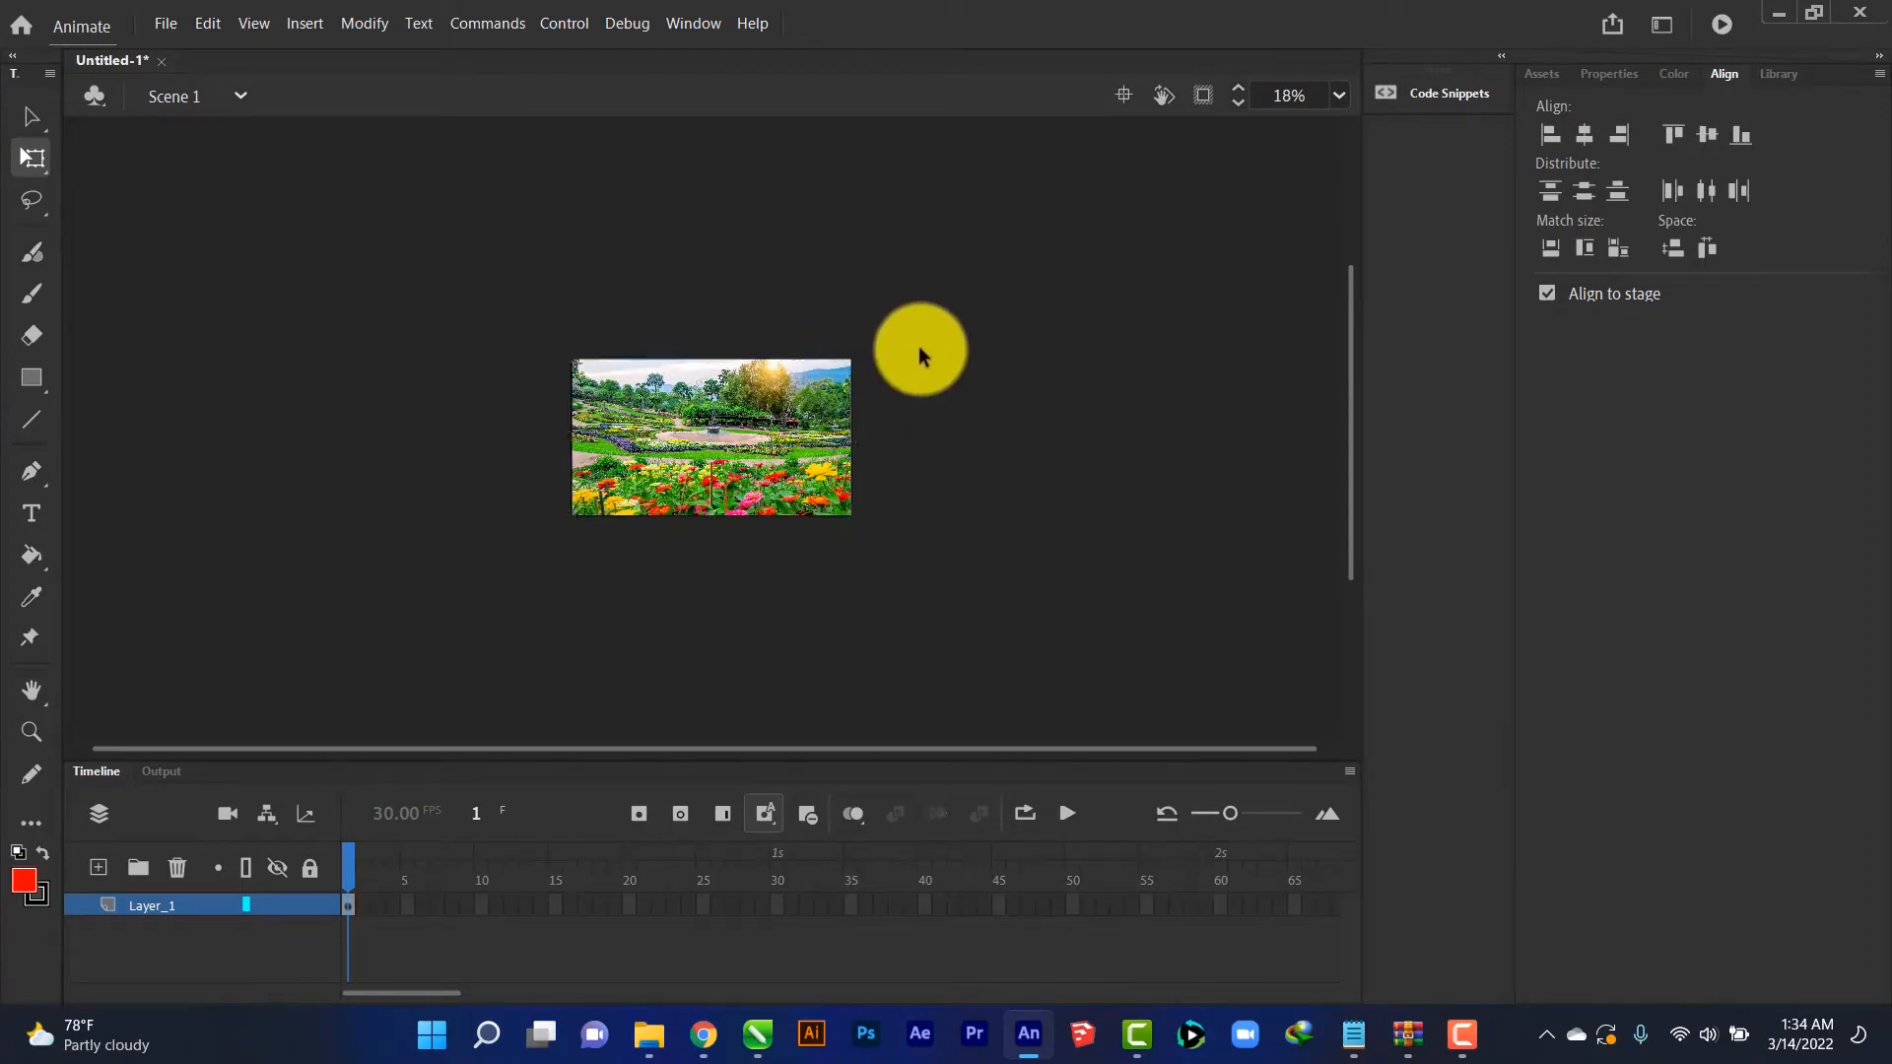
pyautogui.hotkey('ctrl', '=')
pyautogui.hotkey('ctrl', '=')
pyautogui.click(1779, 74)
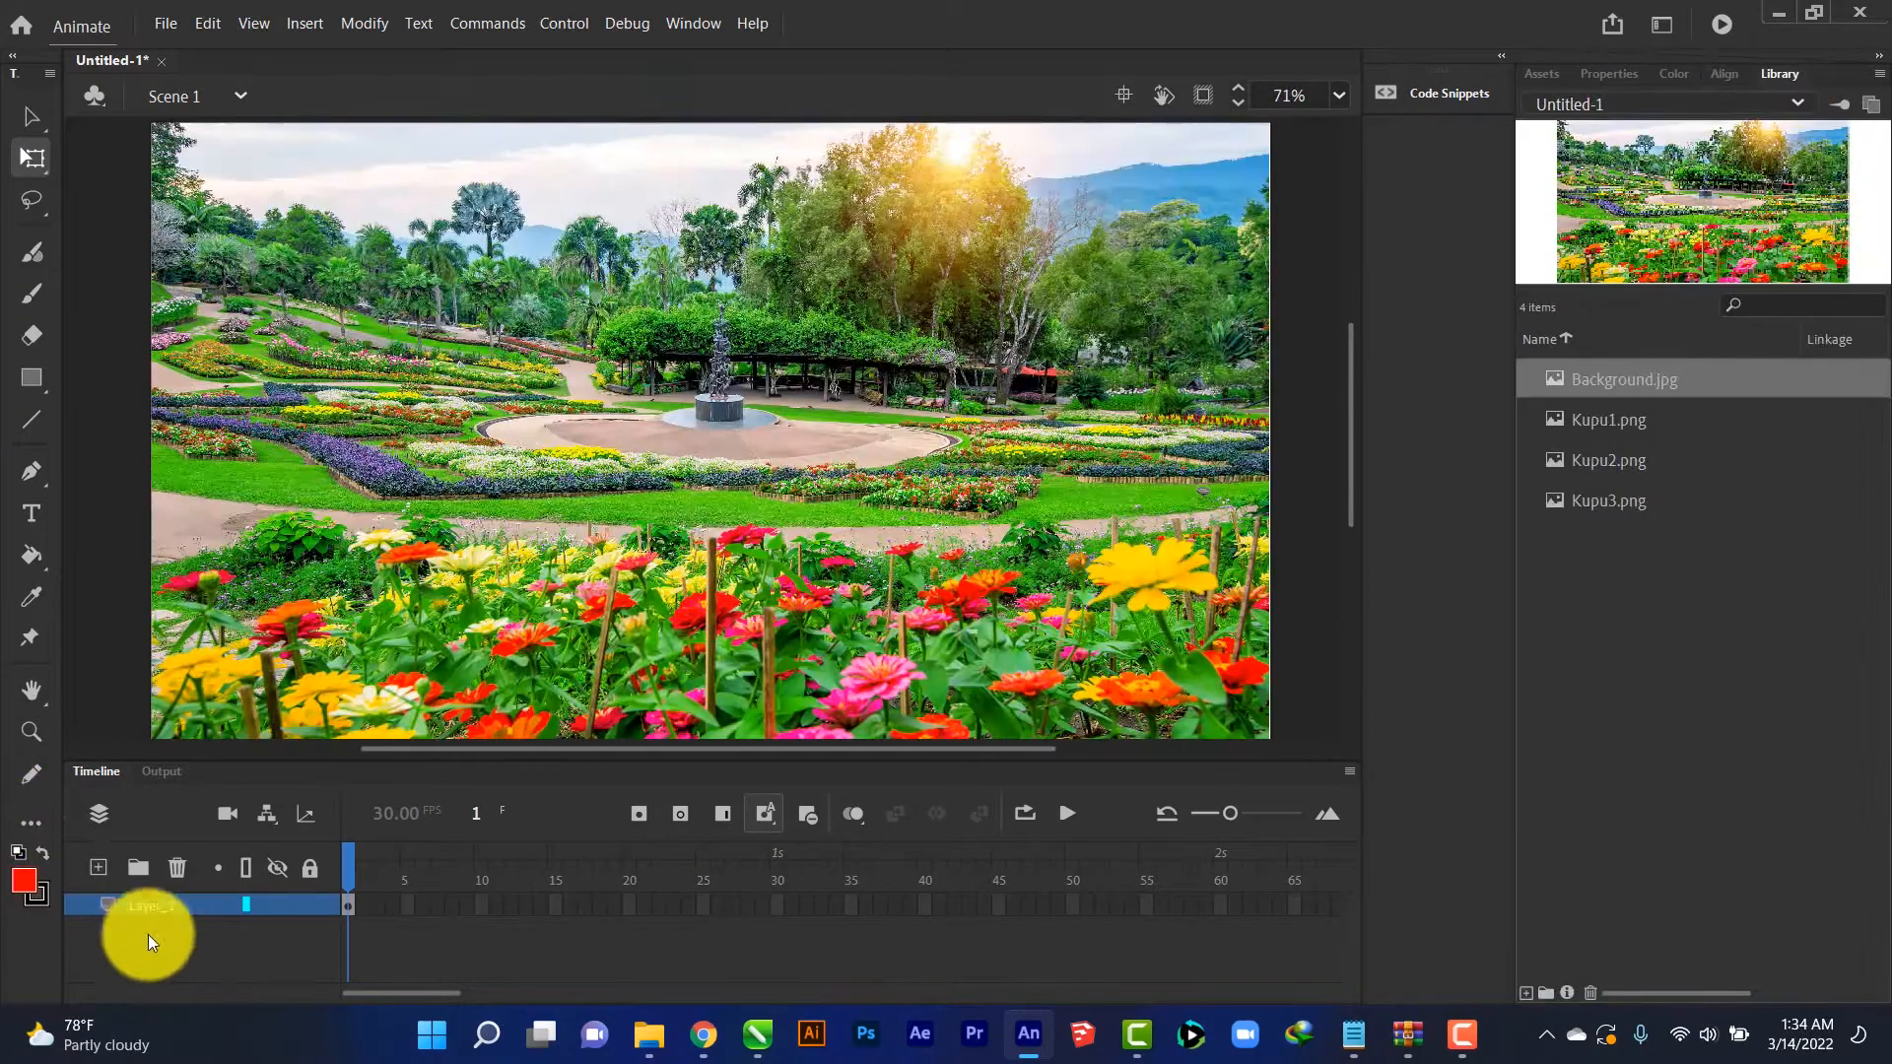
# Rename the layer holding the garden image to Background
pyautogui.click(154, 905)
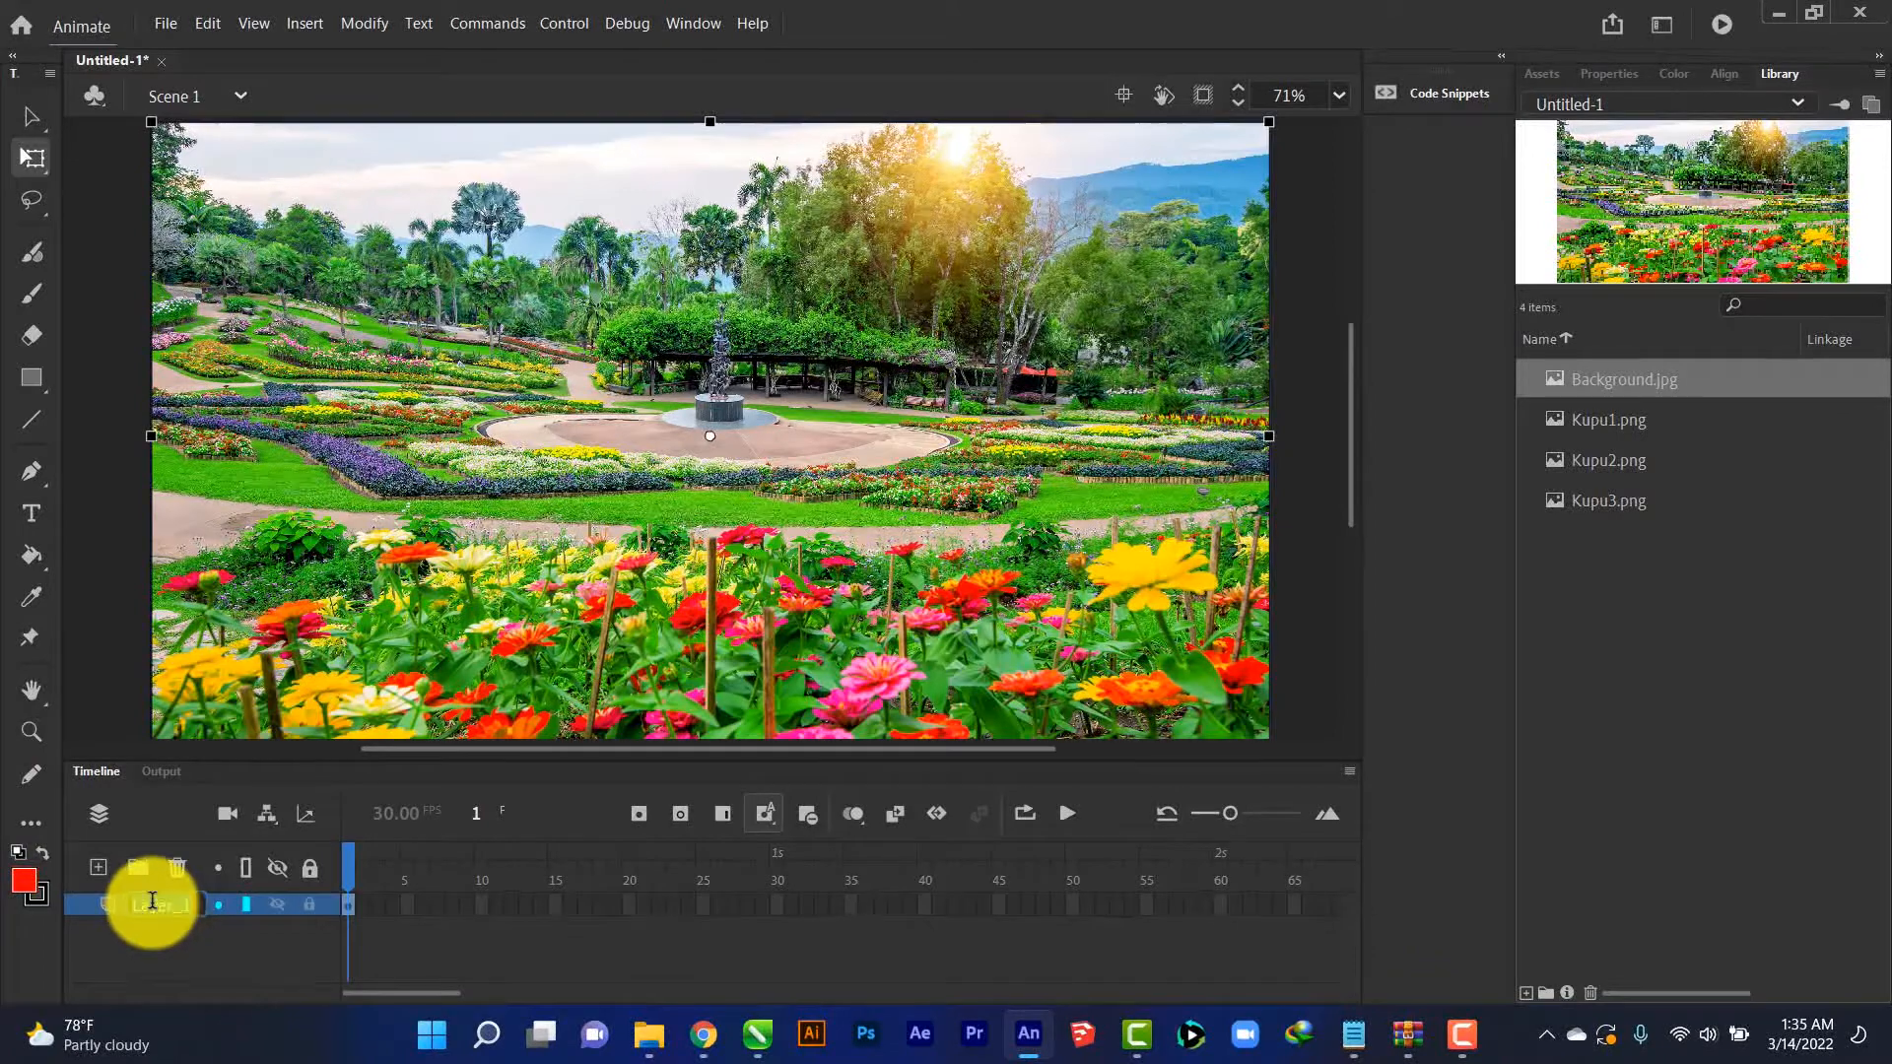
pyautogui.write('Background')
pyautogui.press('Return')
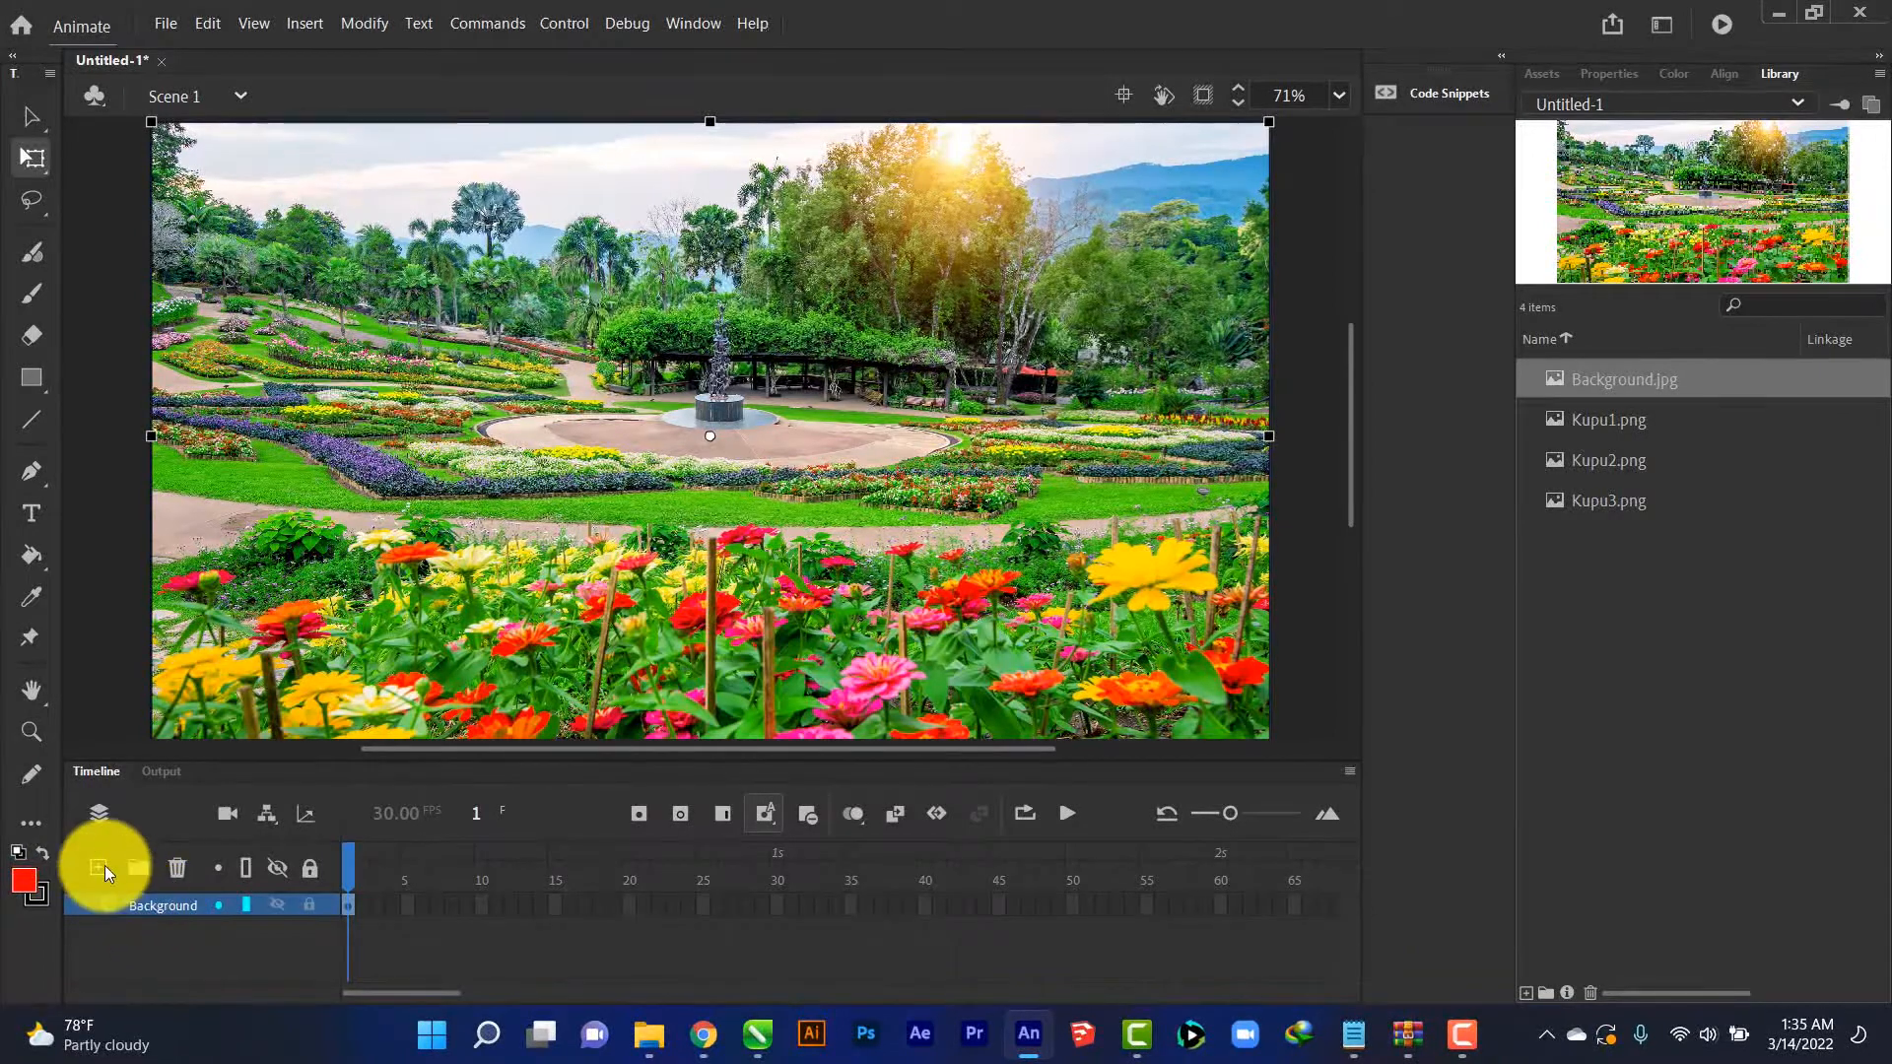
# Add a layer above Background, place Kupu1.png on its stage area, and name the layer Kupu1
pyautogui.click(97, 866)
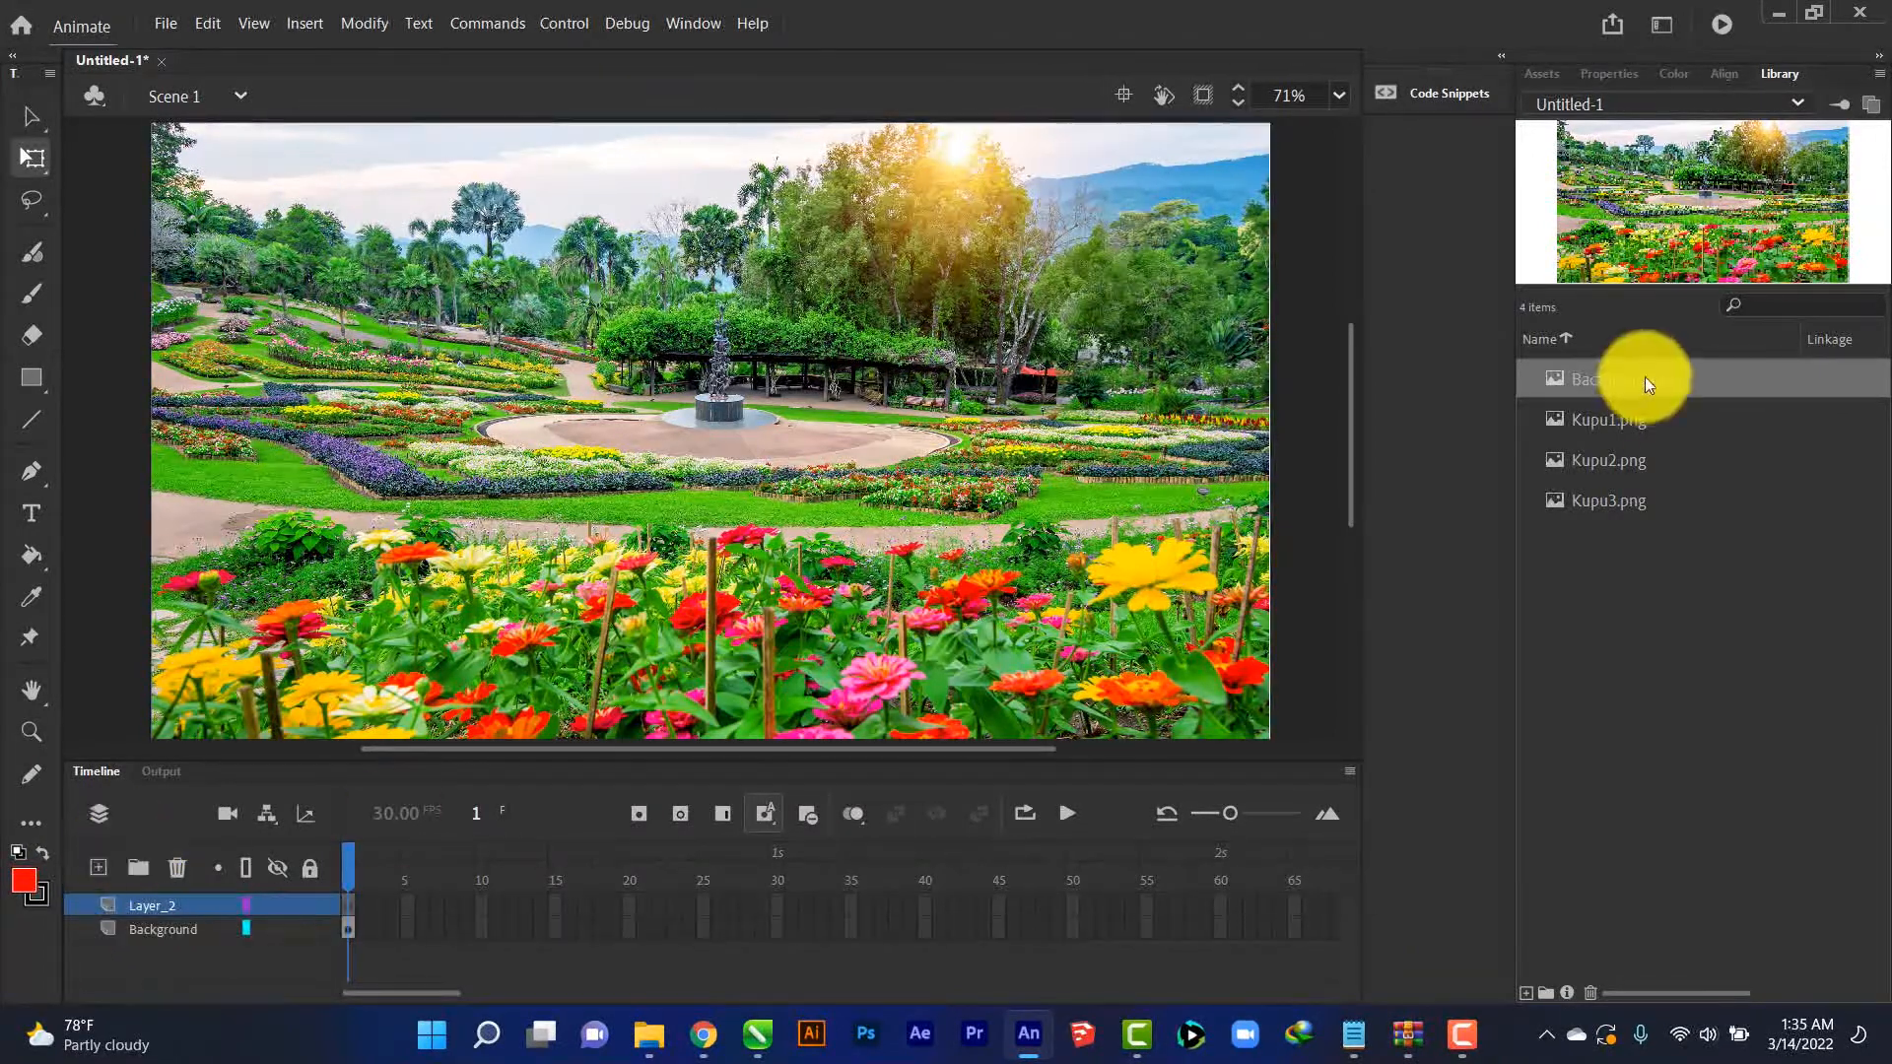
pyautogui.moveTo(1622, 419); pyautogui.dragTo(632, 373)
pyautogui.write('Kupu1')
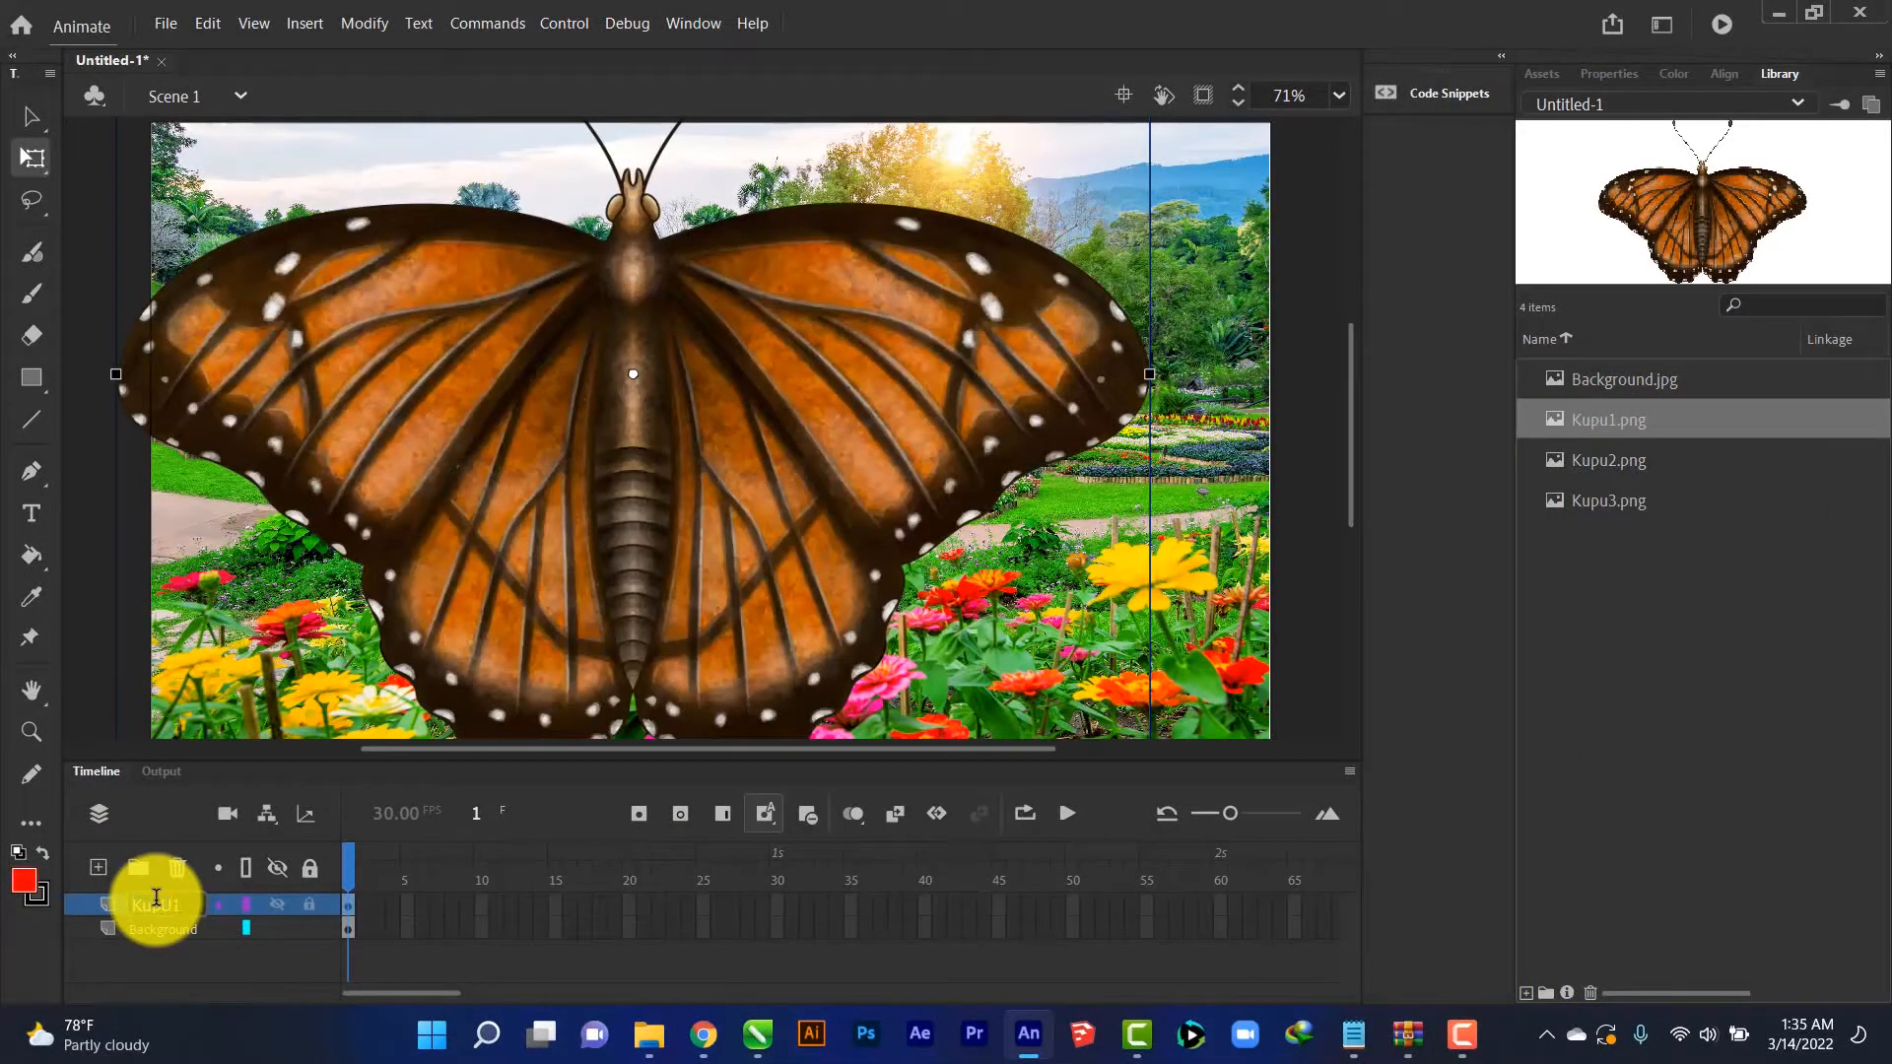
pyautogui.press('Return')
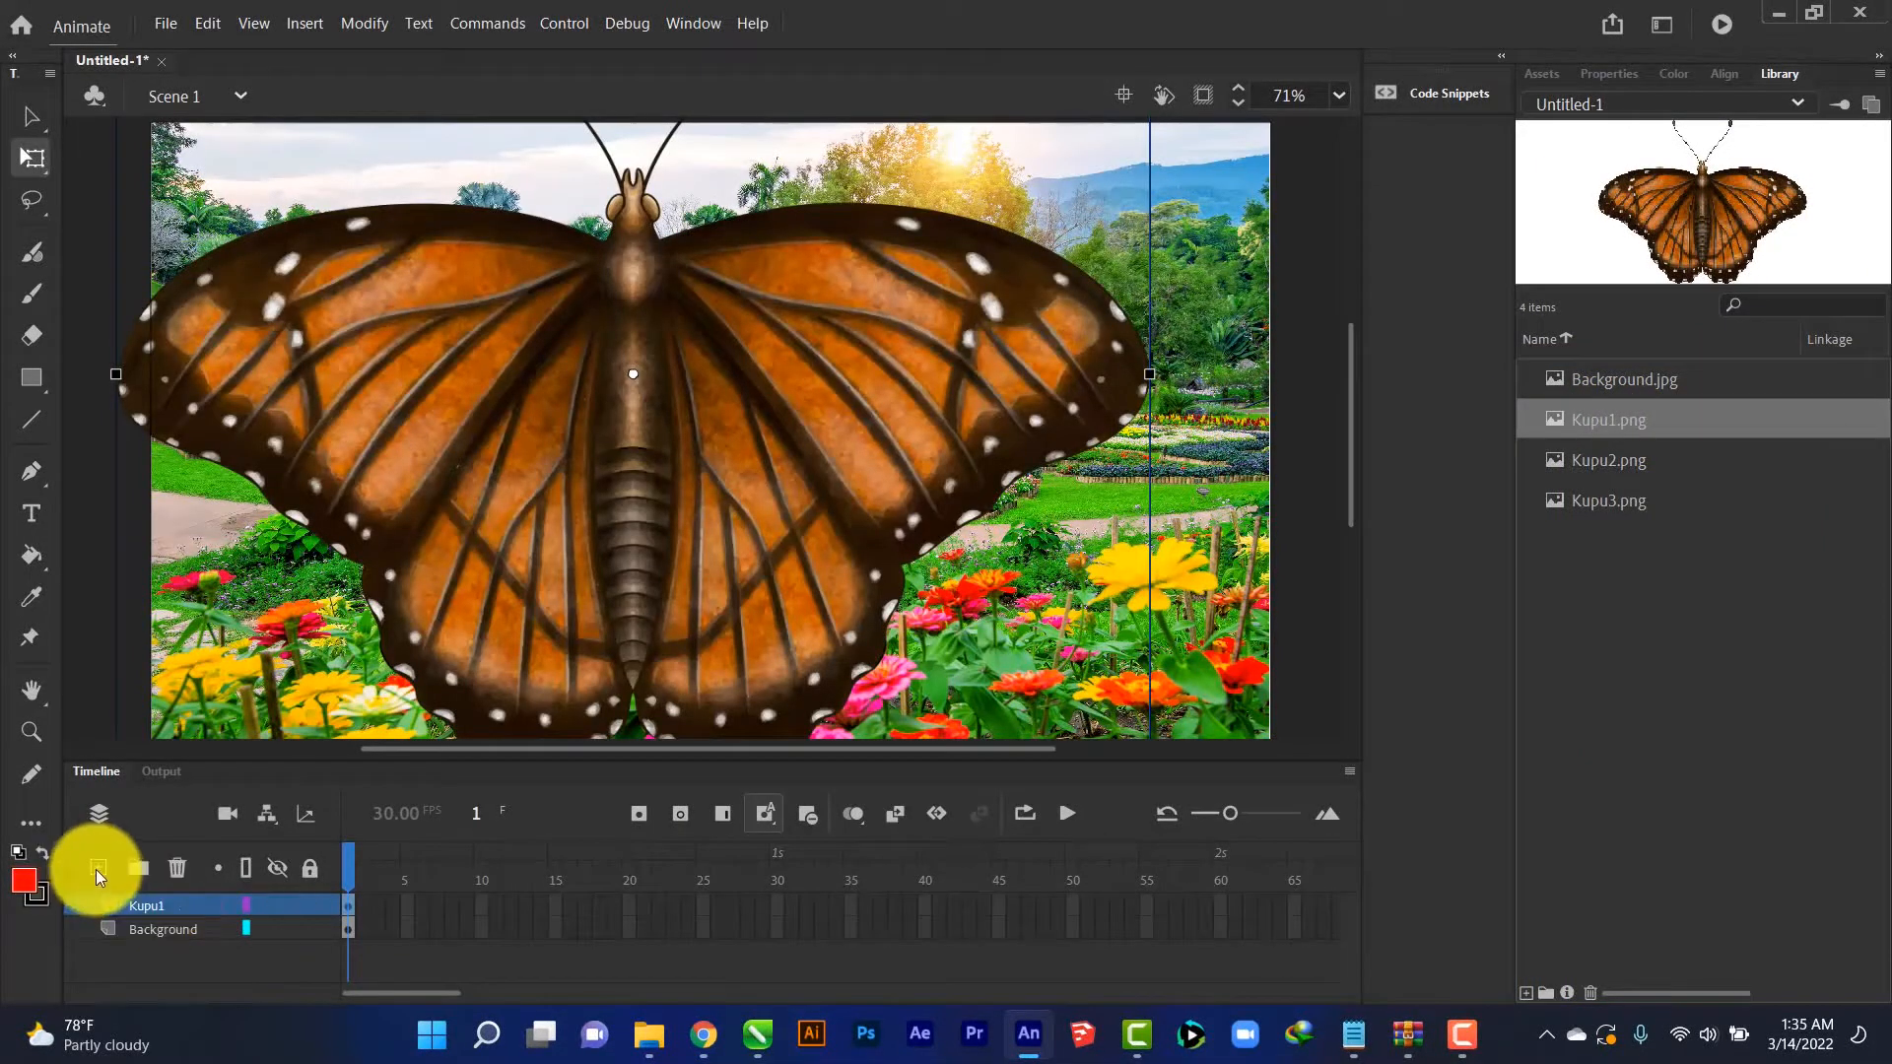
# Add another layer on top, place Kupu2.png from the library on it, and name the layer Kupu2
pyautogui.click(97, 868)
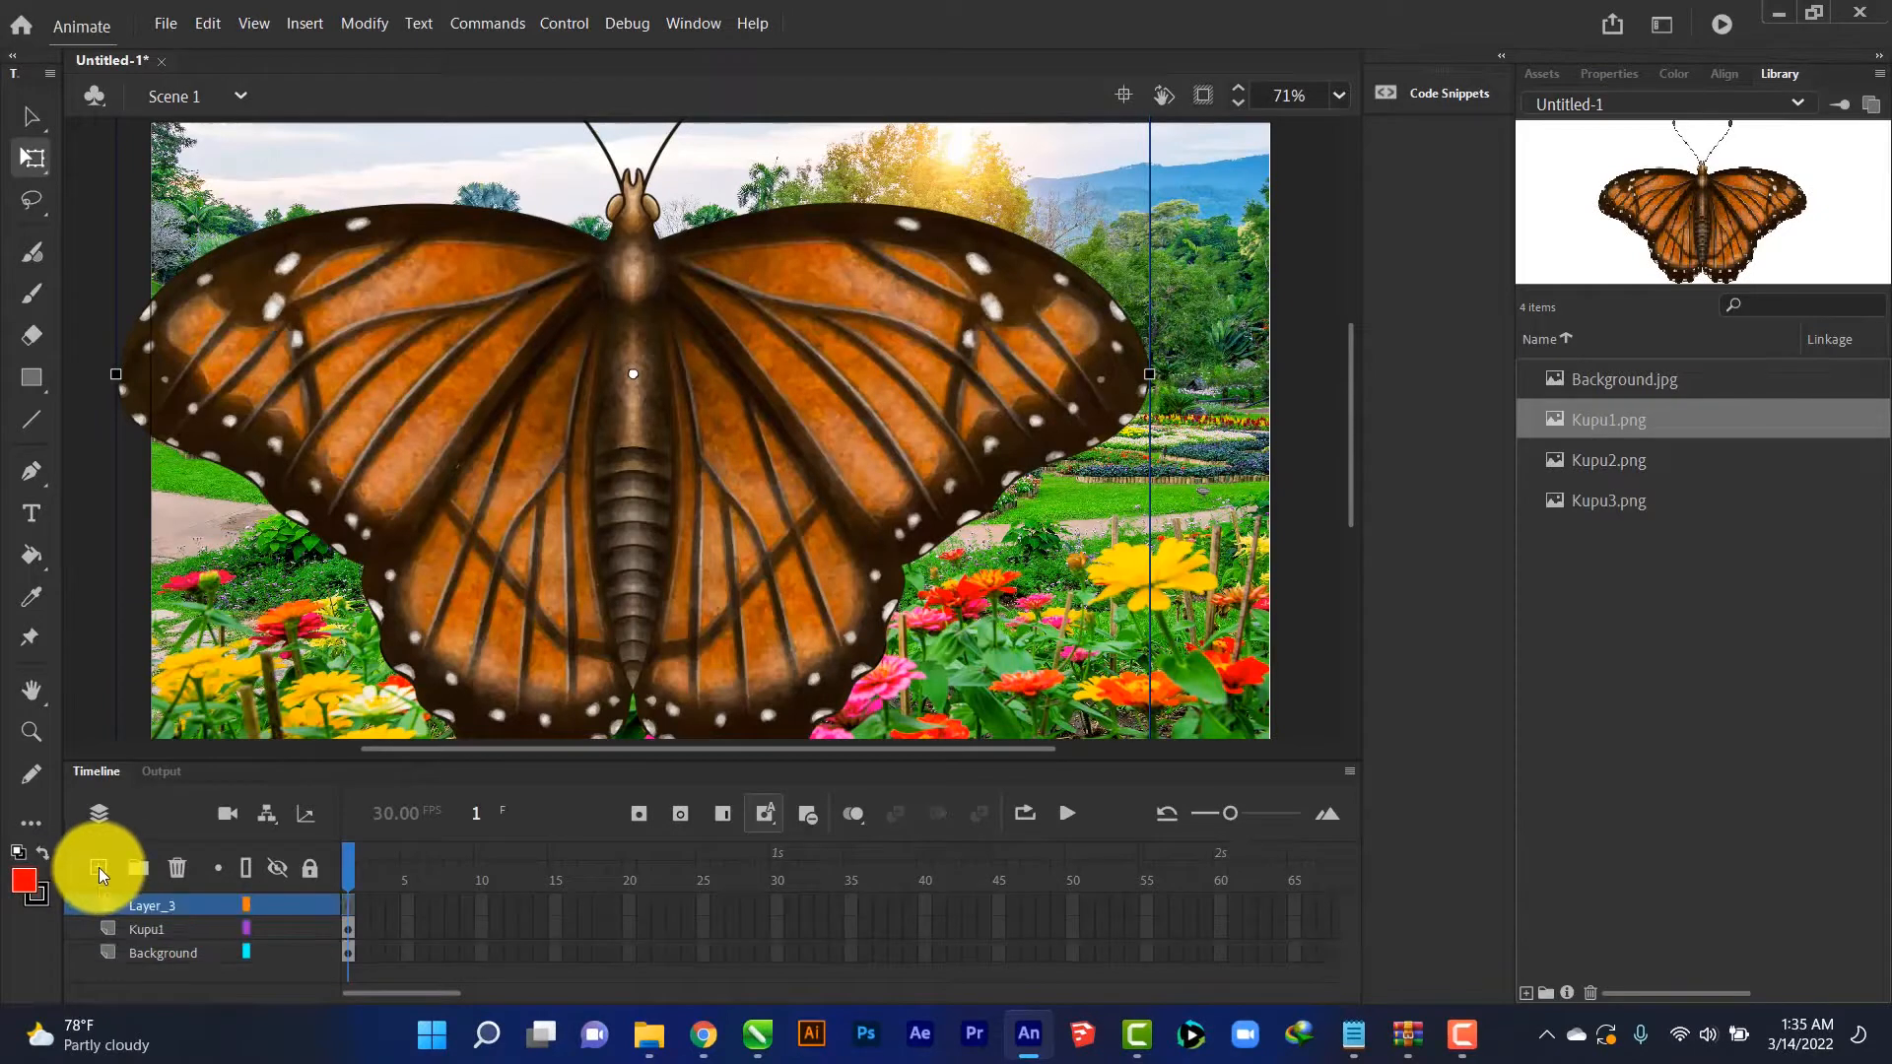
pyautogui.click(1612, 475)
pyautogui.moveTo(1613, 482); pyautogui.dragTo(650, 430)
pyautogui.rightClick(156, 907)
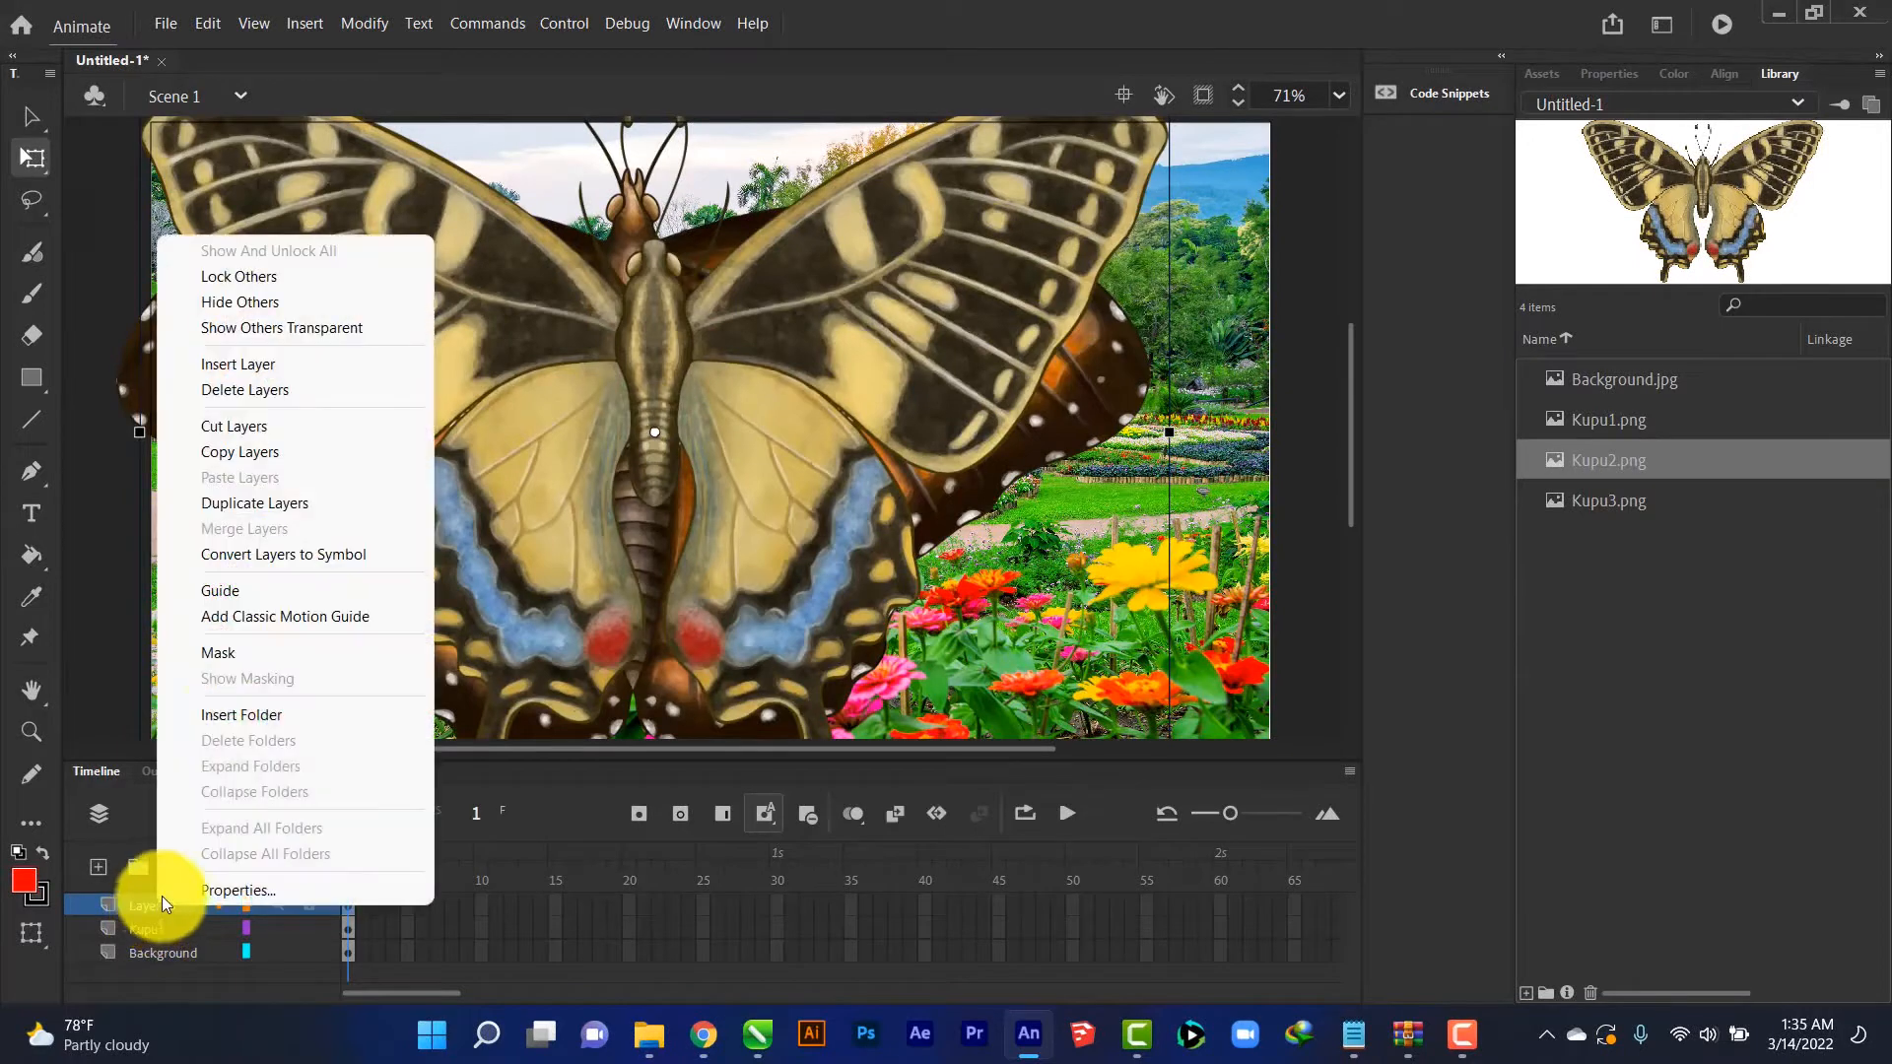
pyautogui.click(144, 908)
pyautogui.doubleClick(144, 909)
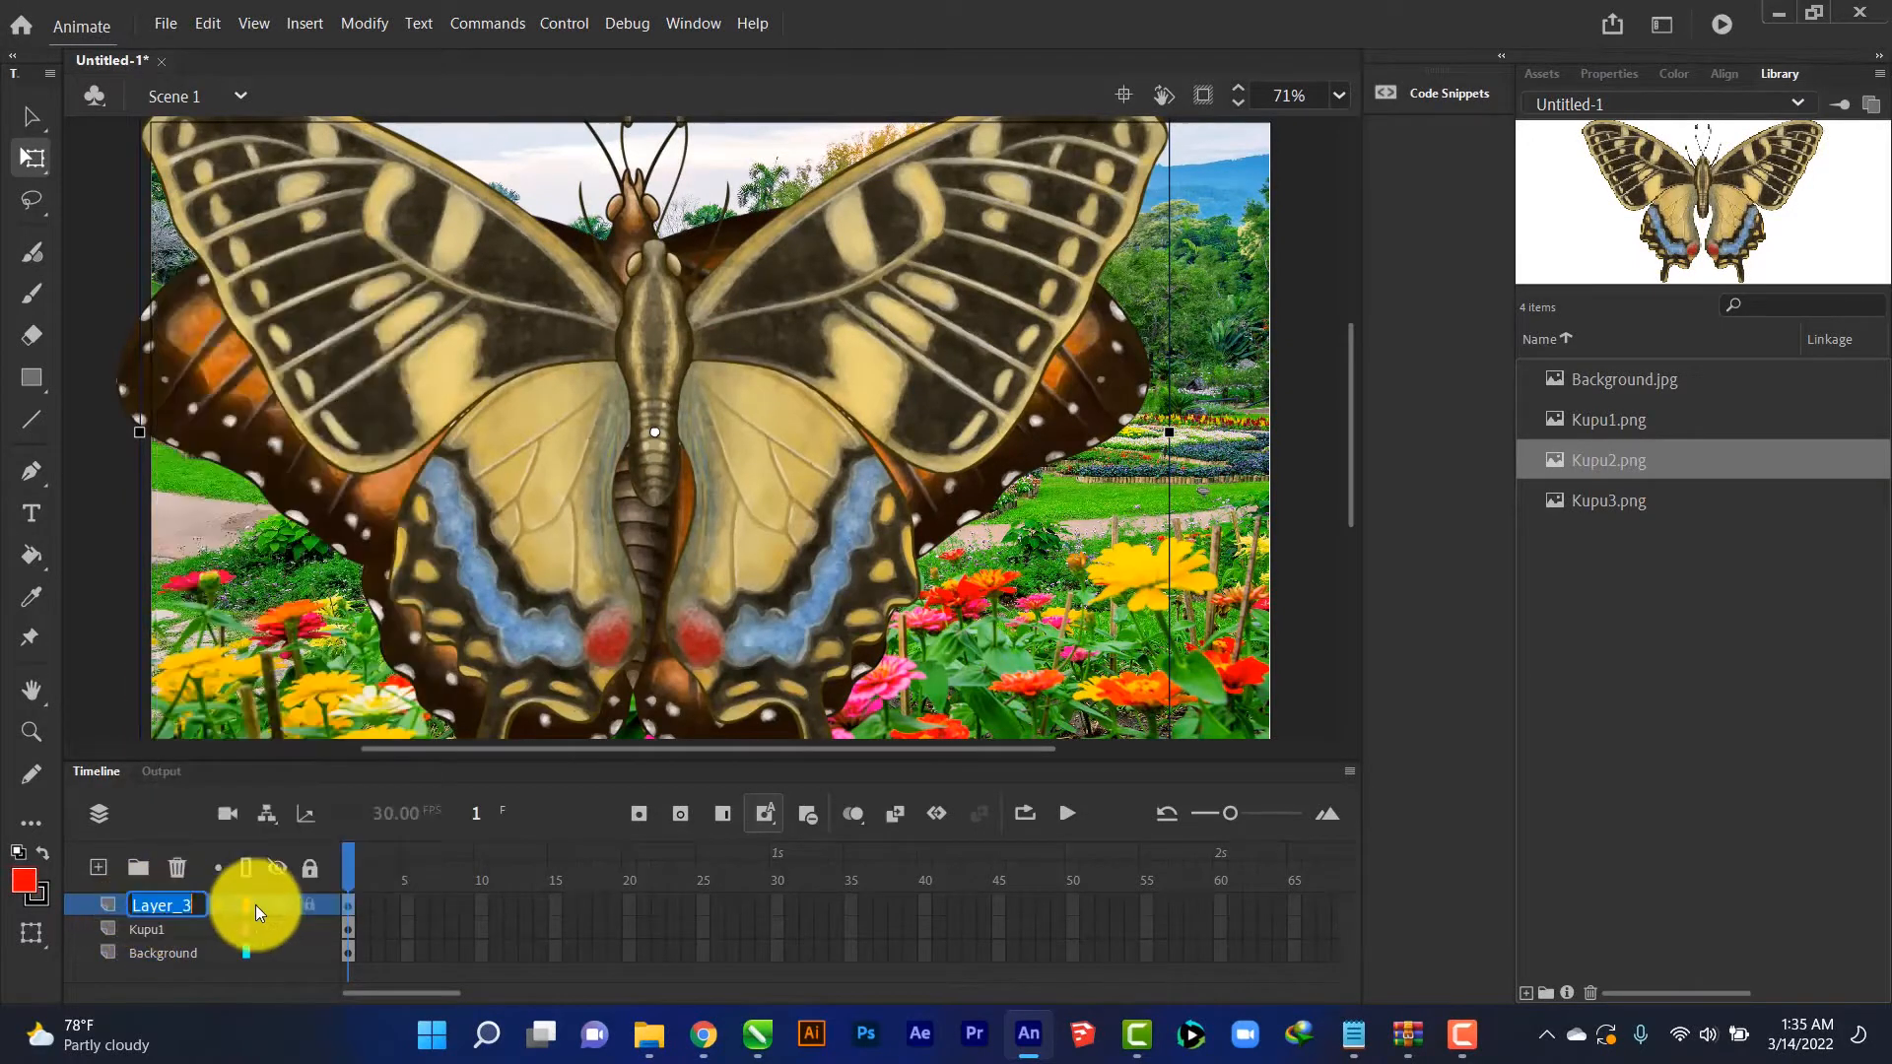
pyautogui.write('KupU2')
# Create a layer above Kupu2 with the Kupu3.png image on it and name the layer Kupu3
pyautogui.click(97, 868)
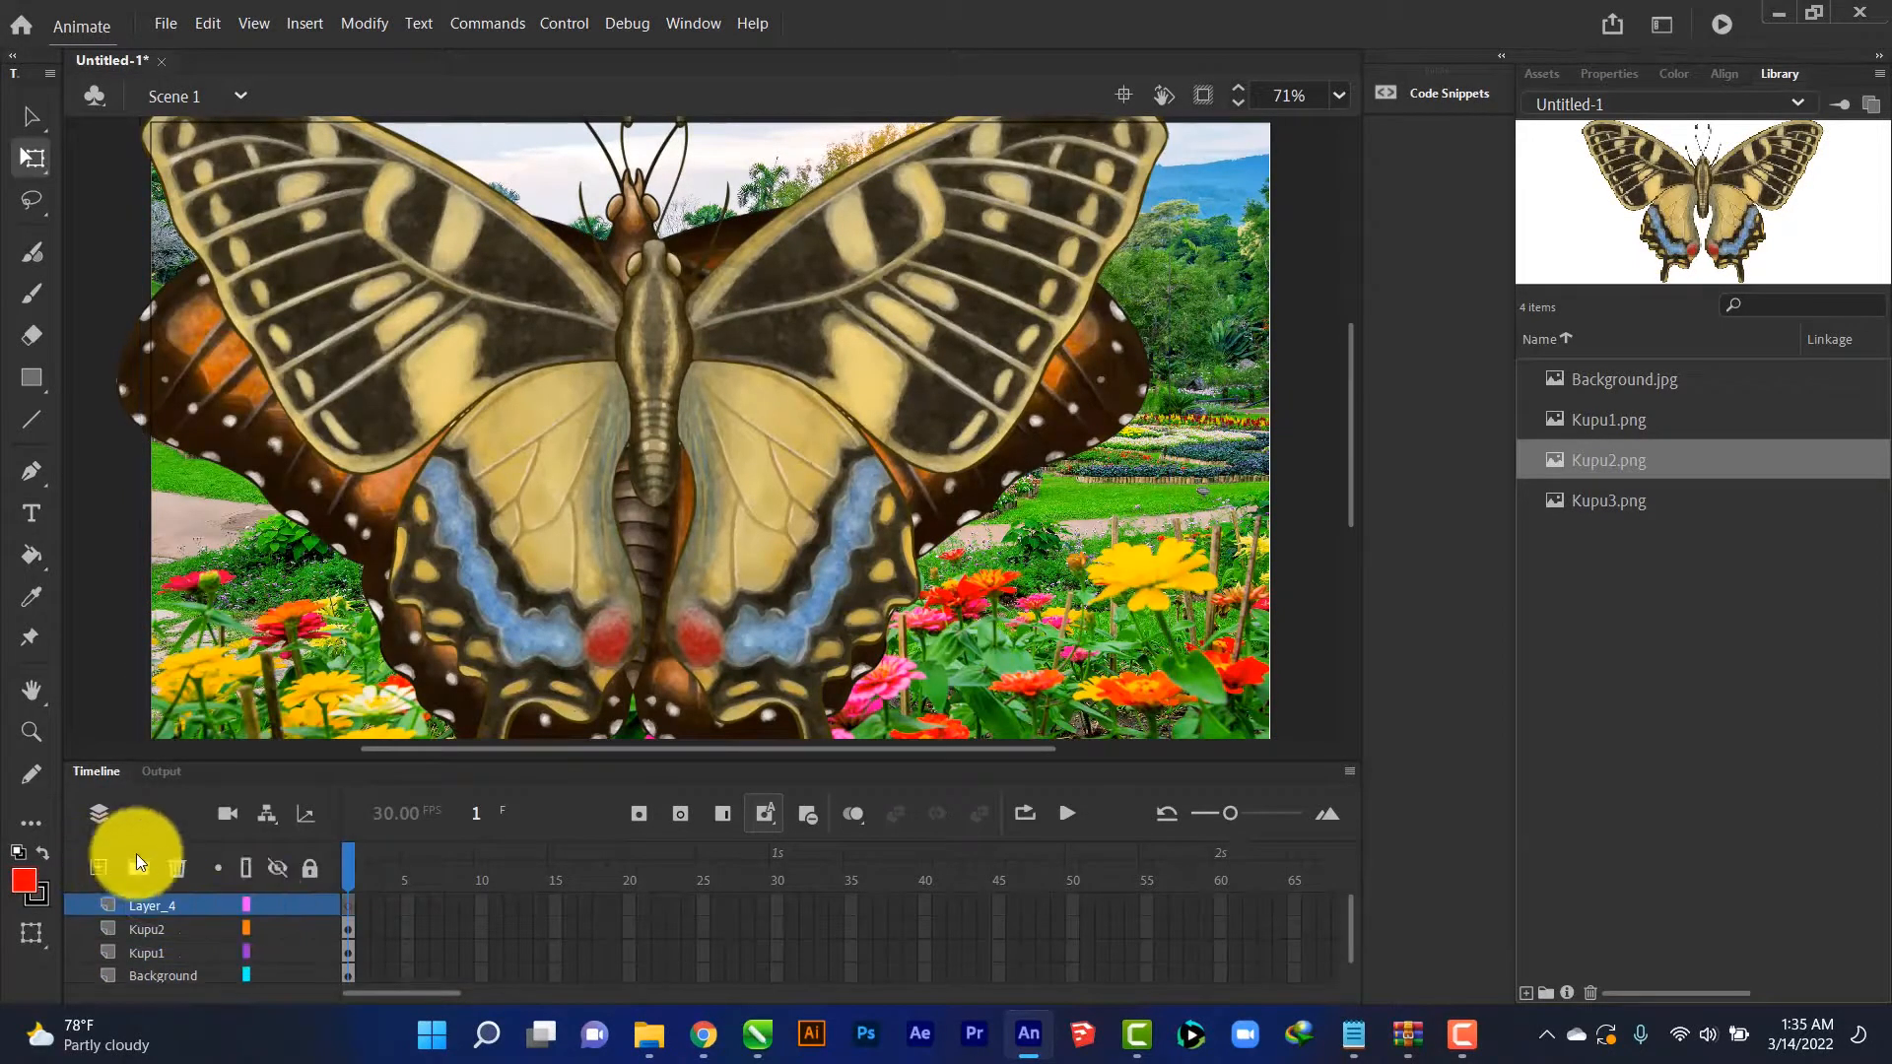
pyautogui.click(1601, 502)
pyautogui.moveTo(1601, 505); pyautogui.dragTo(536, 461)
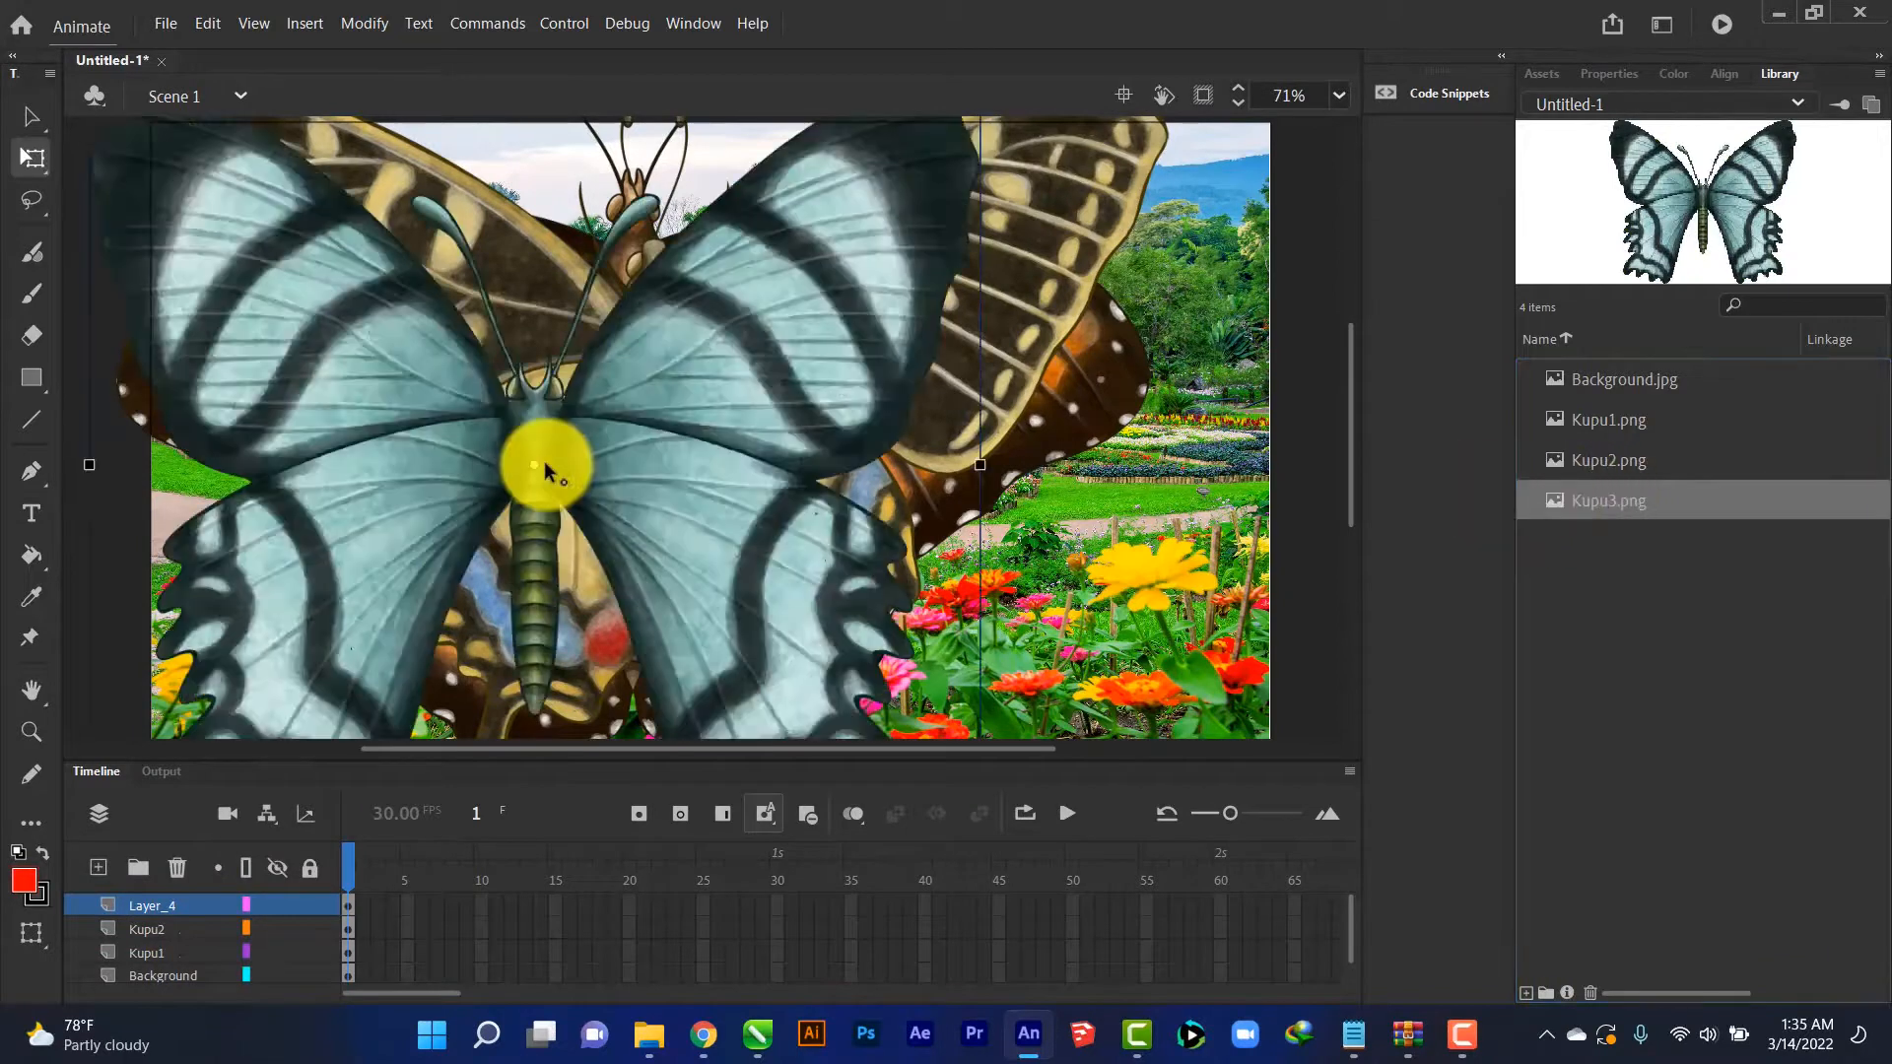
pyautogui.doubleClick(150, 903)
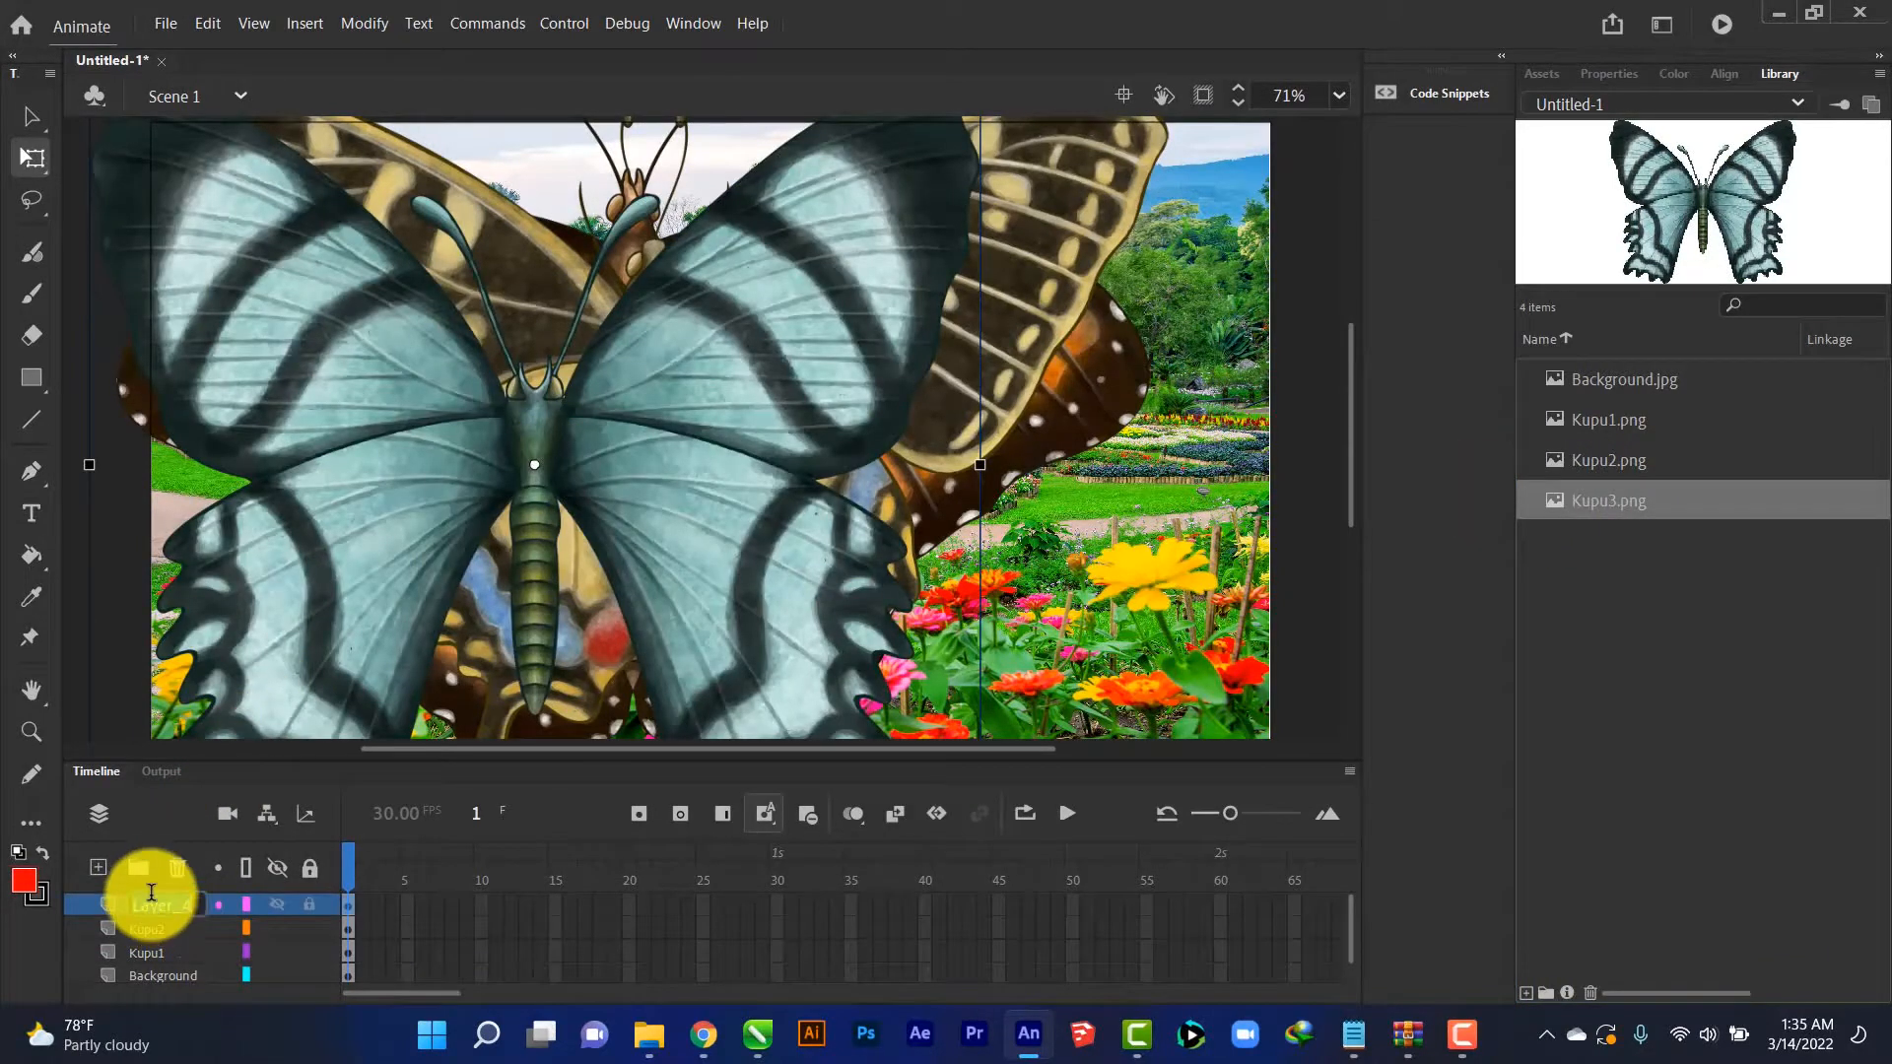
pyautogui.write('Kupu3')
pyautogui.press('Return')
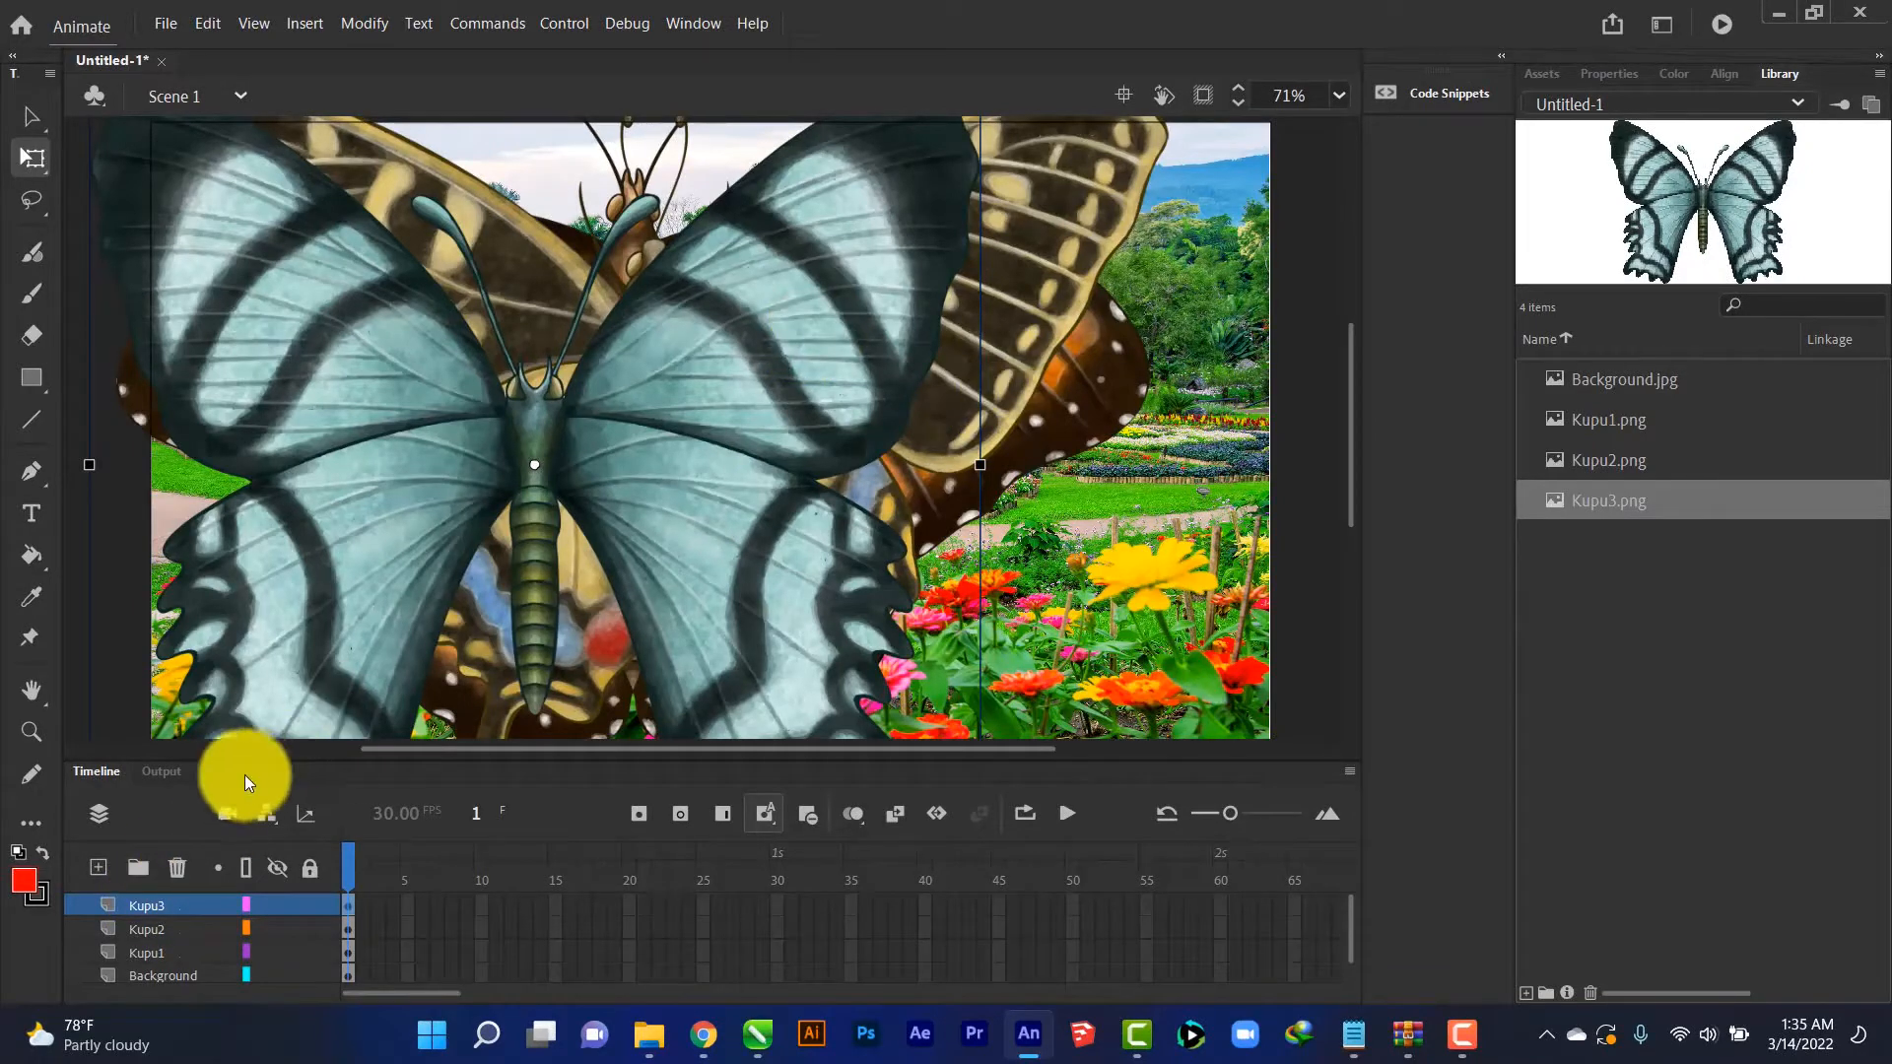
# Centre the butterflies on layers Kupu1, Kupu2 and Kupu3 horizontally and vertically relative to the stage
pyautogui.click(1724, 74)
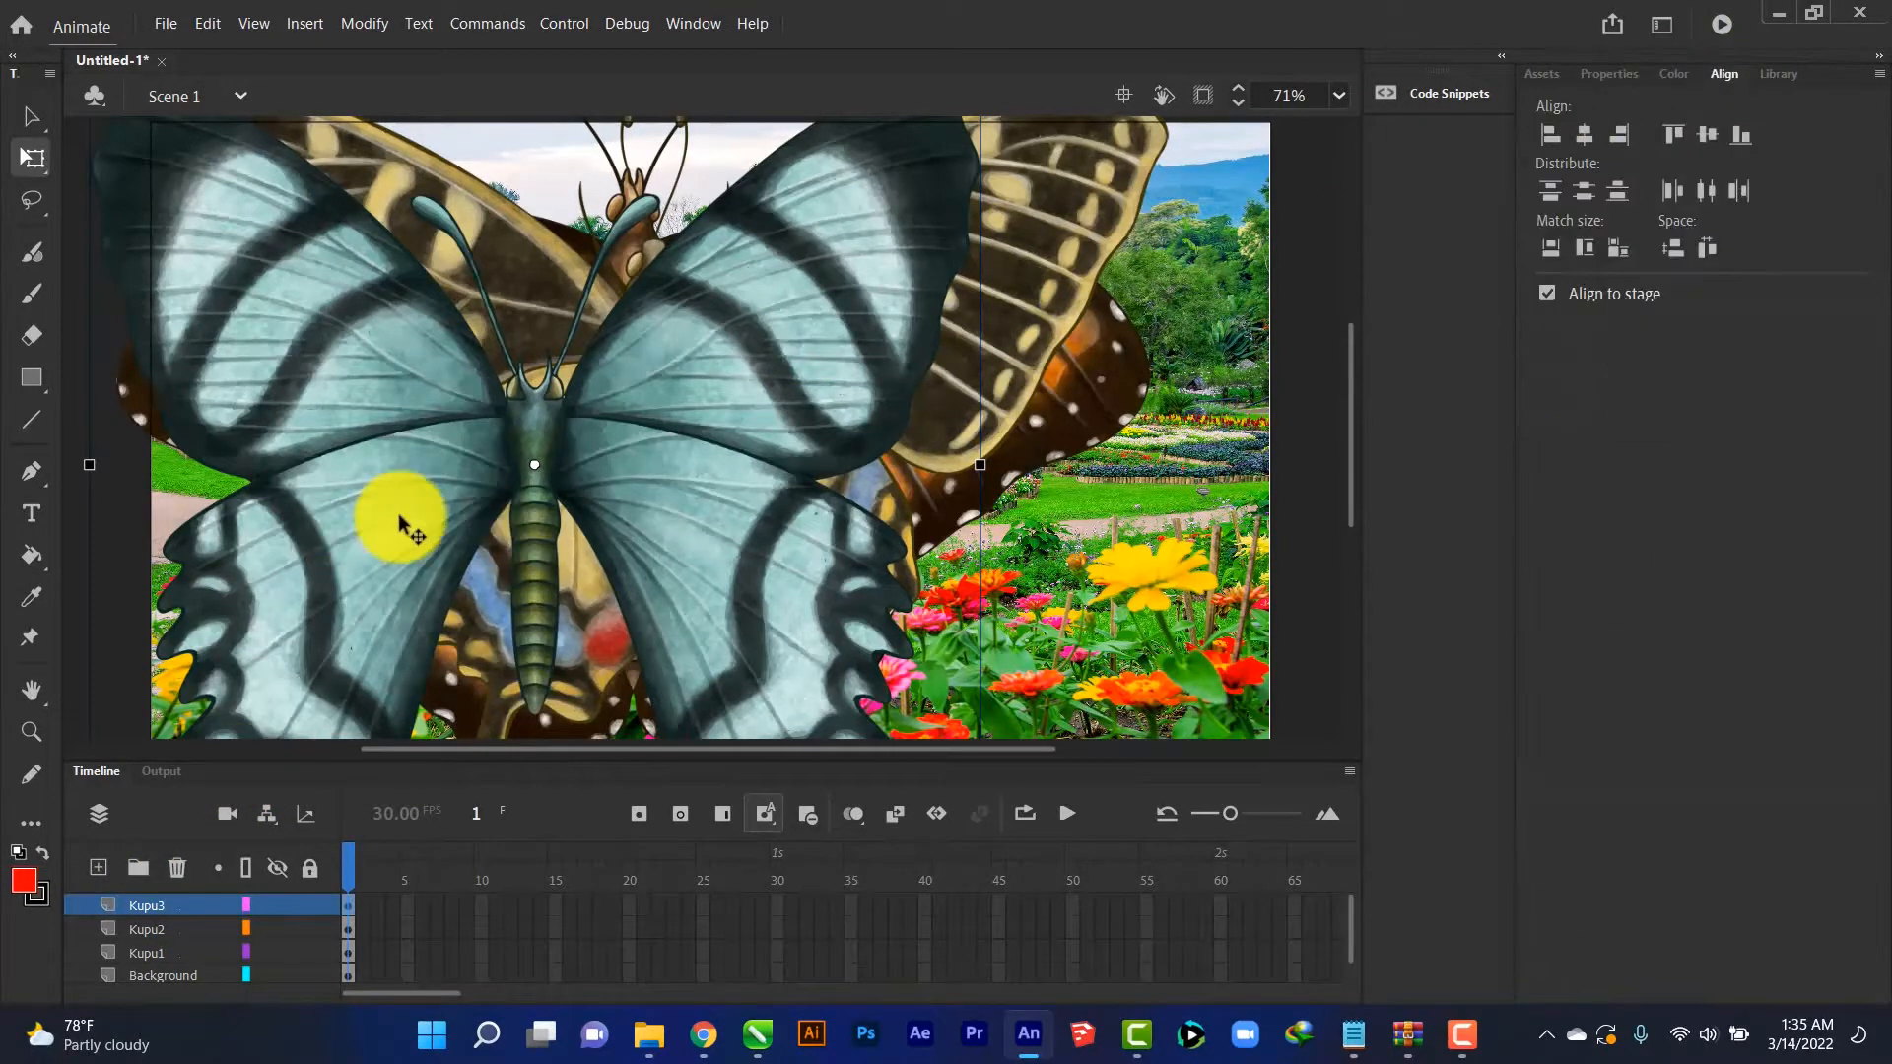
pyautogui.keyDown('shift'); pyautogui.click(150, 929); pyautogui.keyUp('shift')
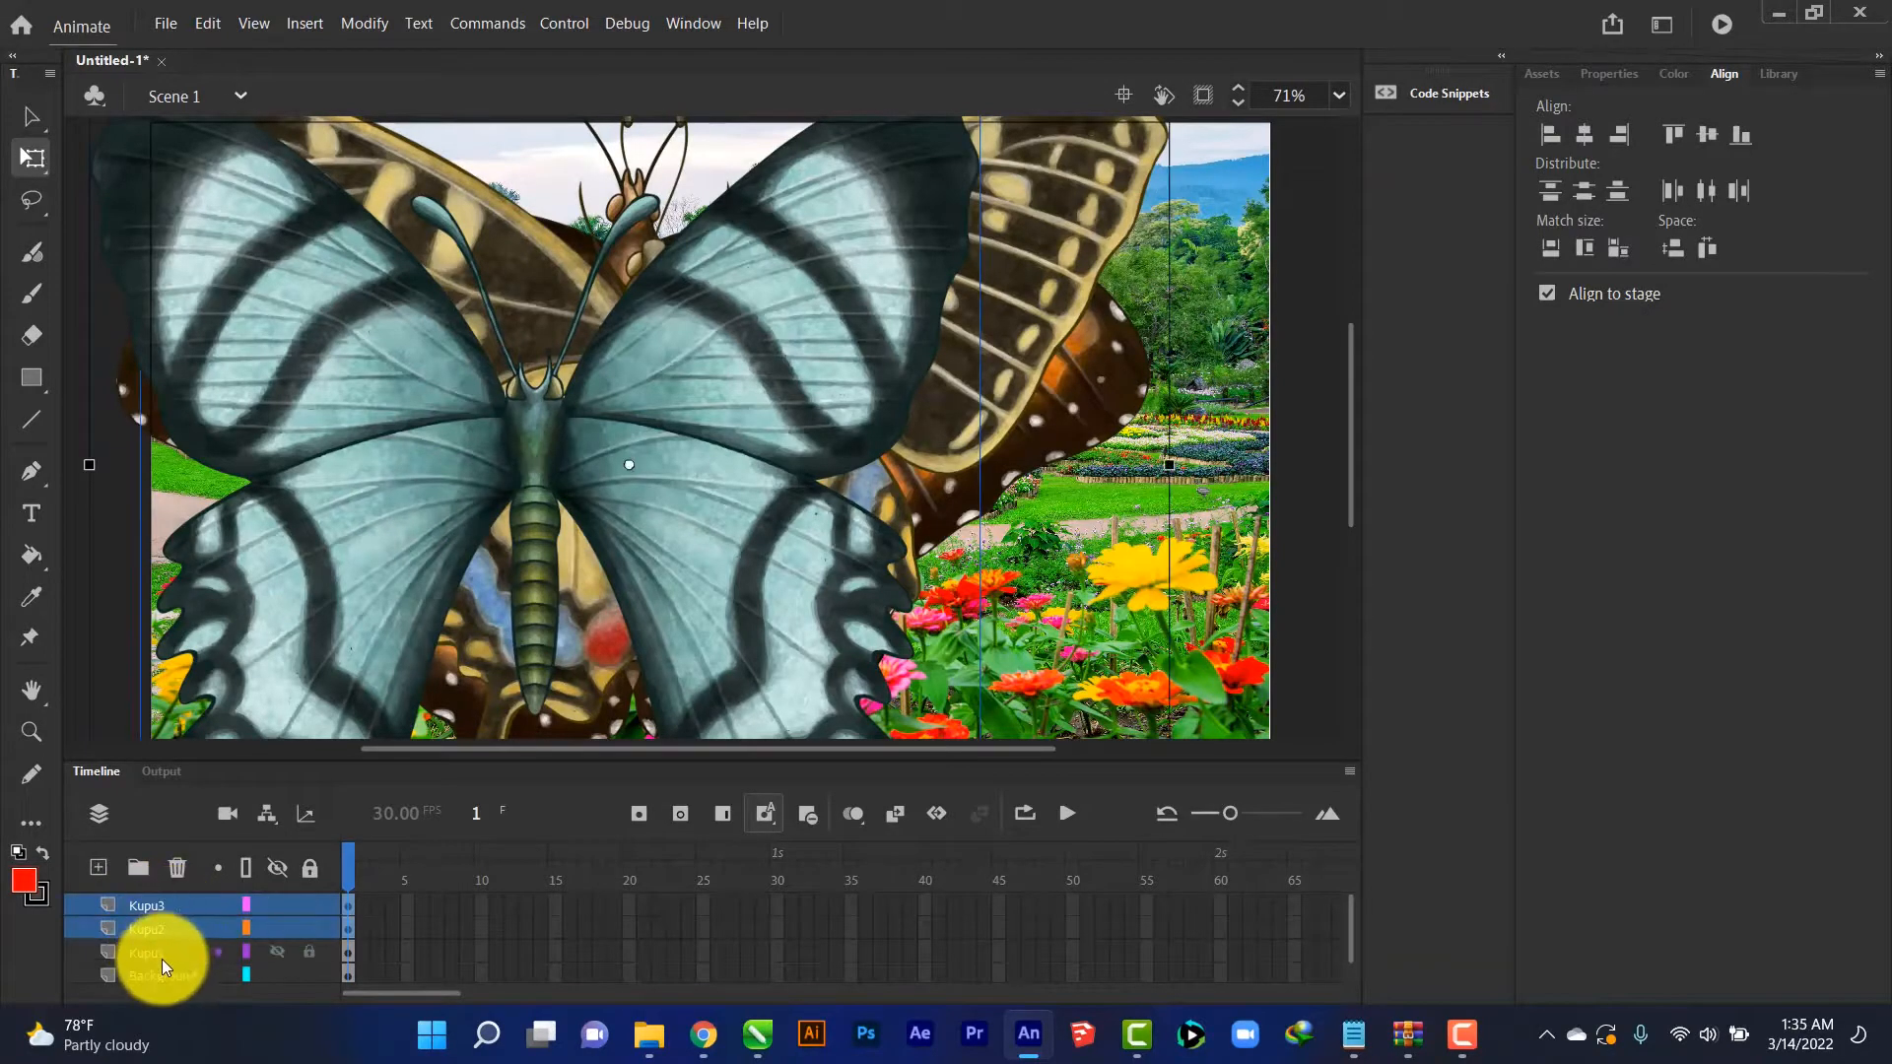
pyautogui.keyDown('shift'); pyautogui.click(163, 953); pyautogui.keyUp('shift')
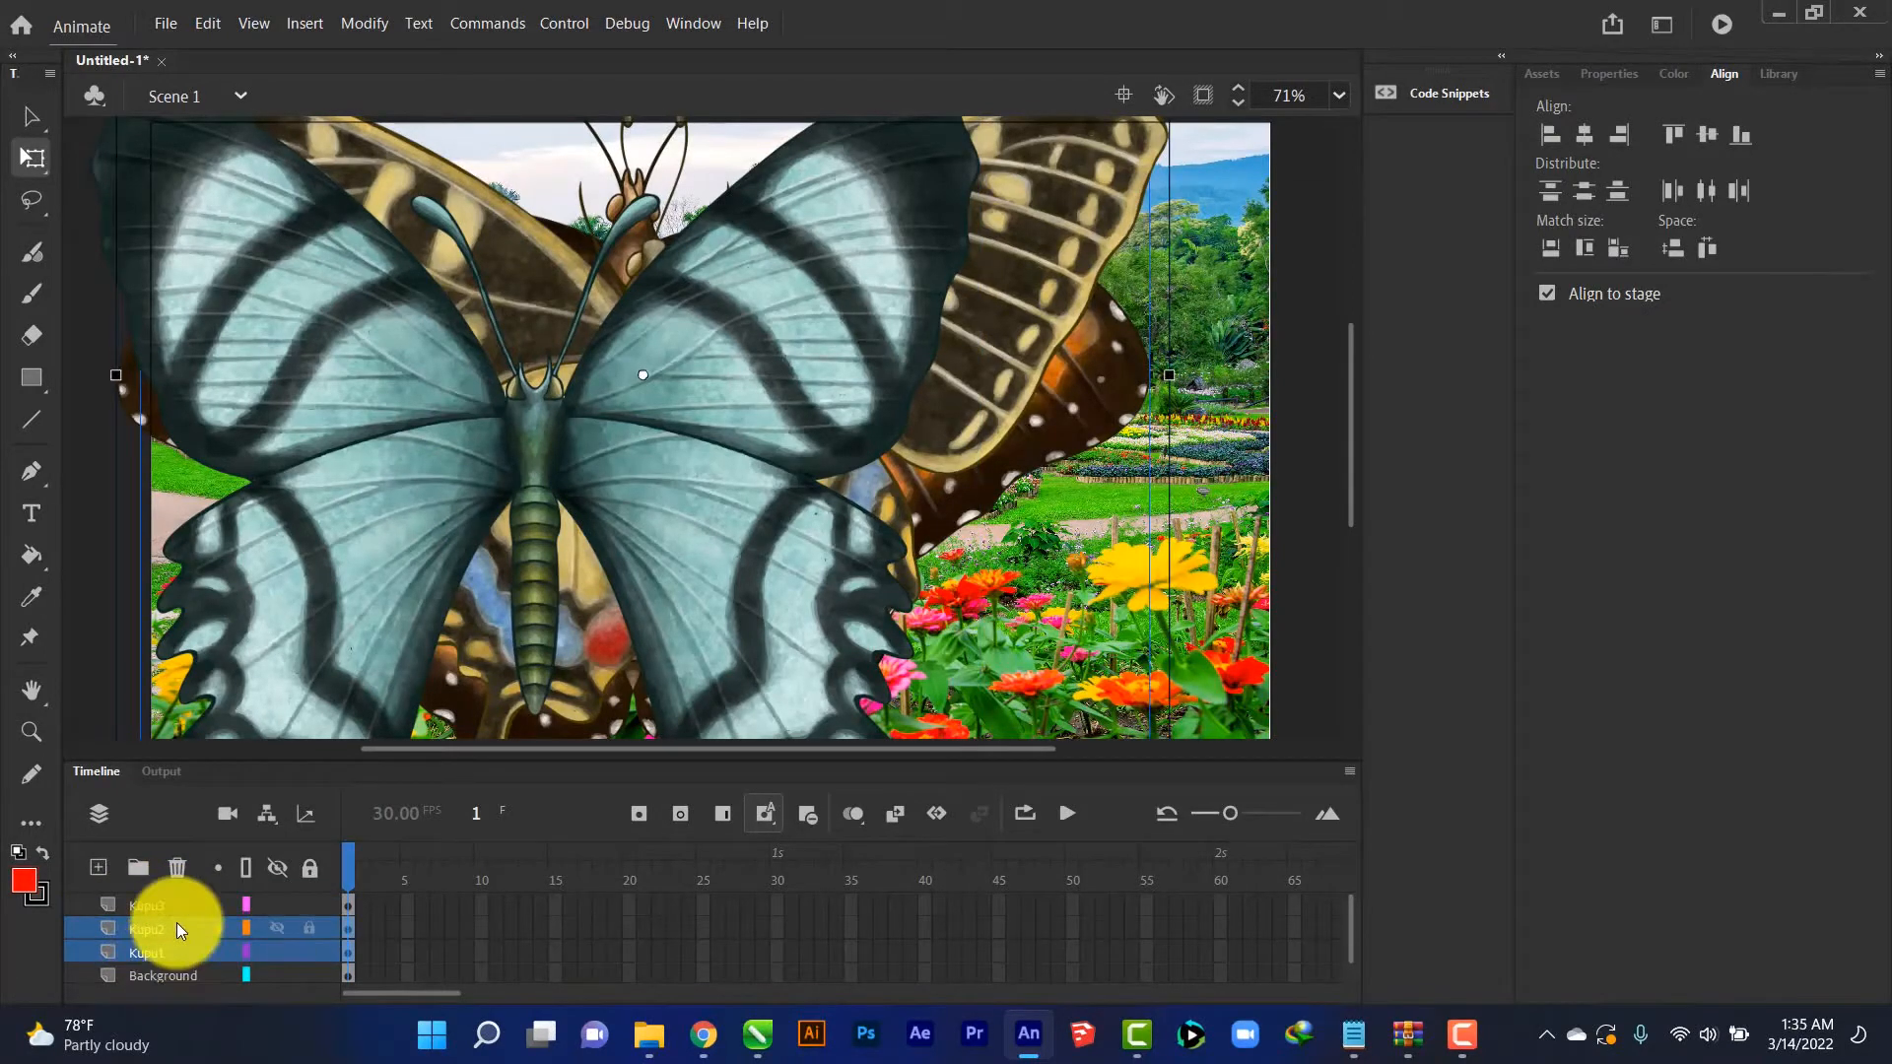
pyautogui.click(1584, 134)
pyautogui.click(1707, 134)
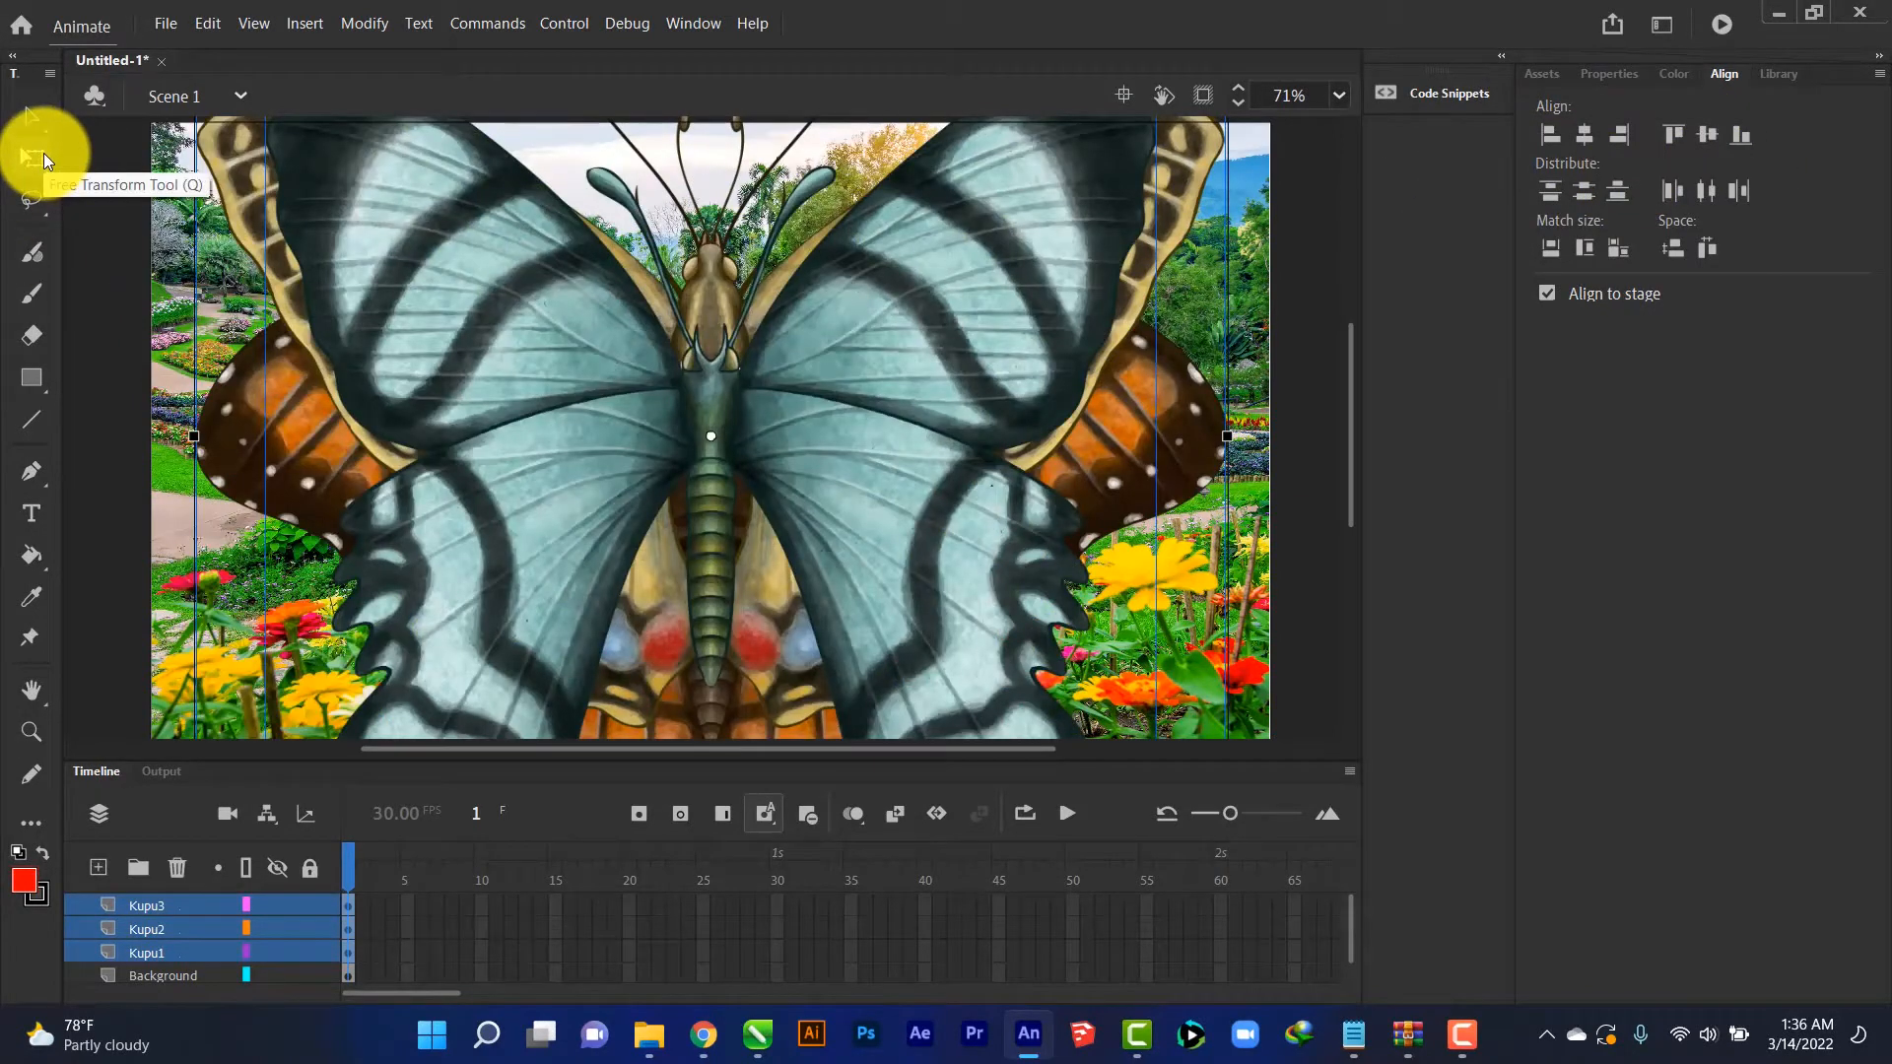
# Scale the three selected butterflies down together around their centre to about a quarter of the stage width
pyautogui.hotkey('ctrl', '-')
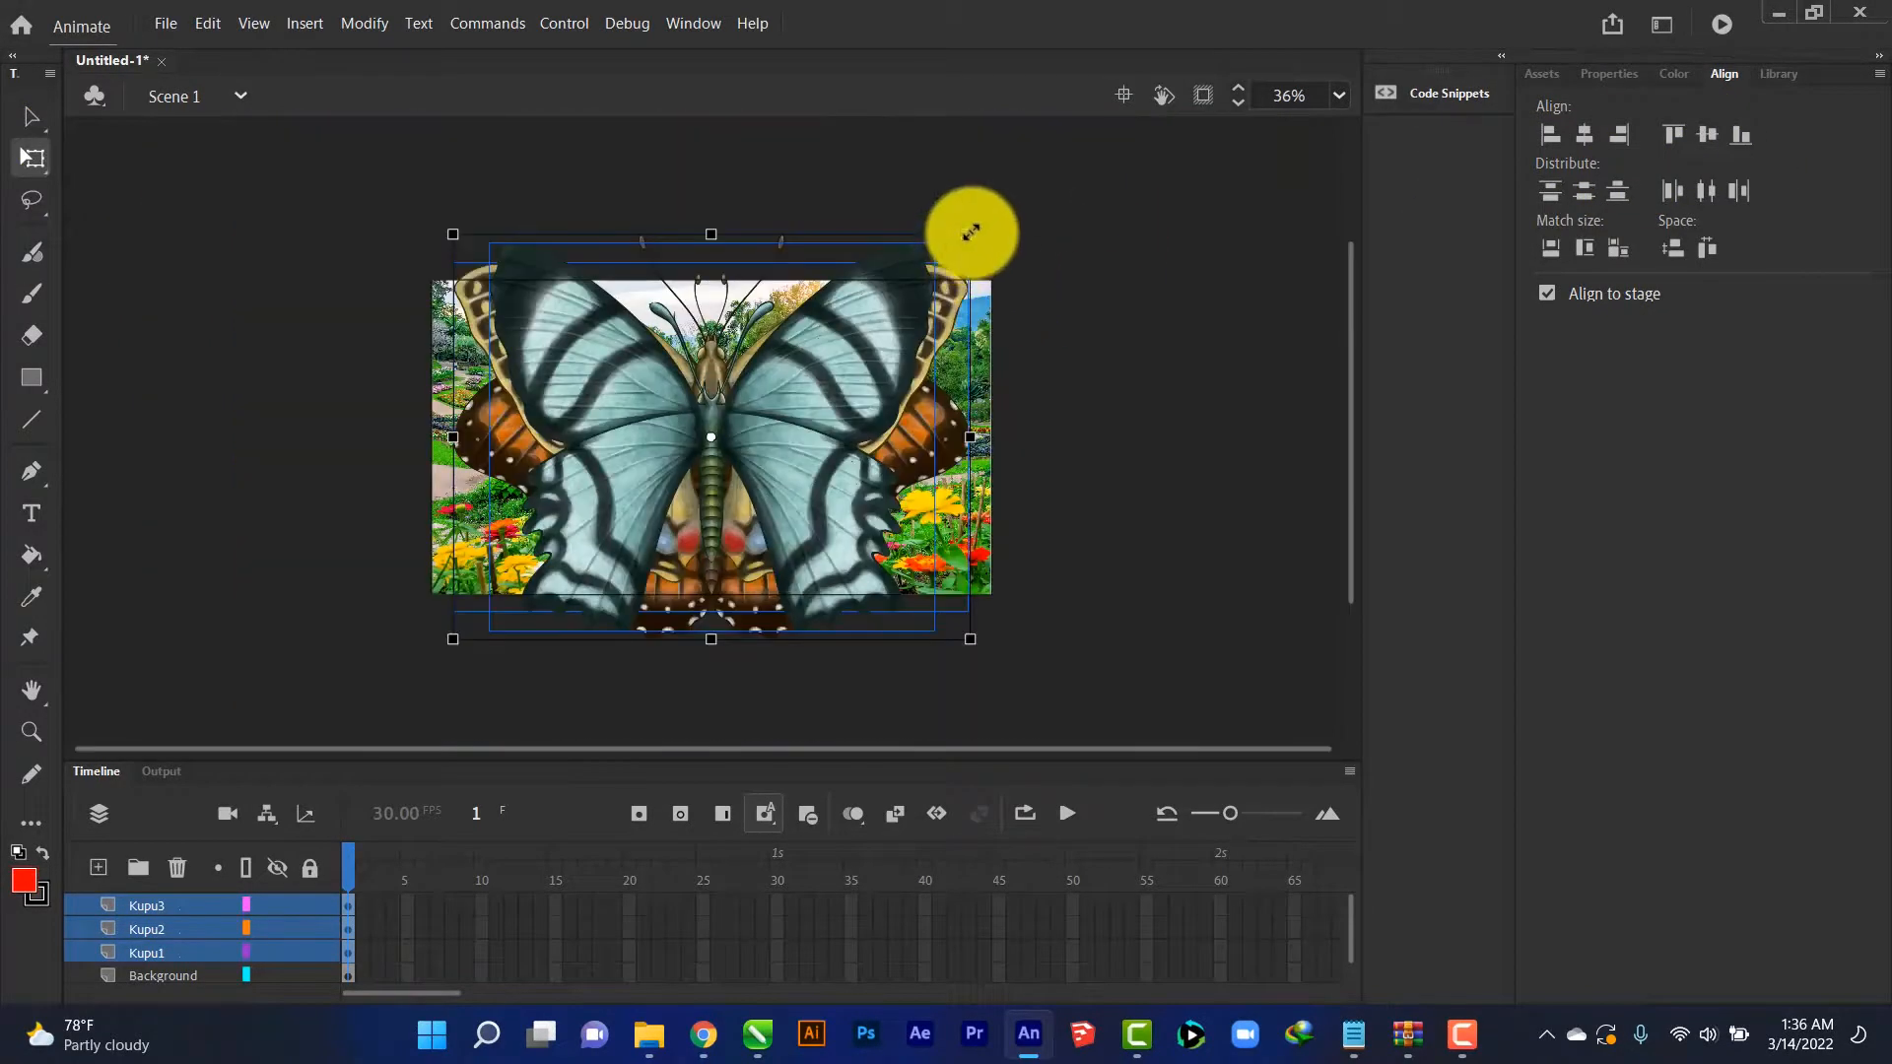
pyautogui.moveTo(970, 232); pyautogui.dragTo(783, 335)
pyautogui.click(1541, 73)
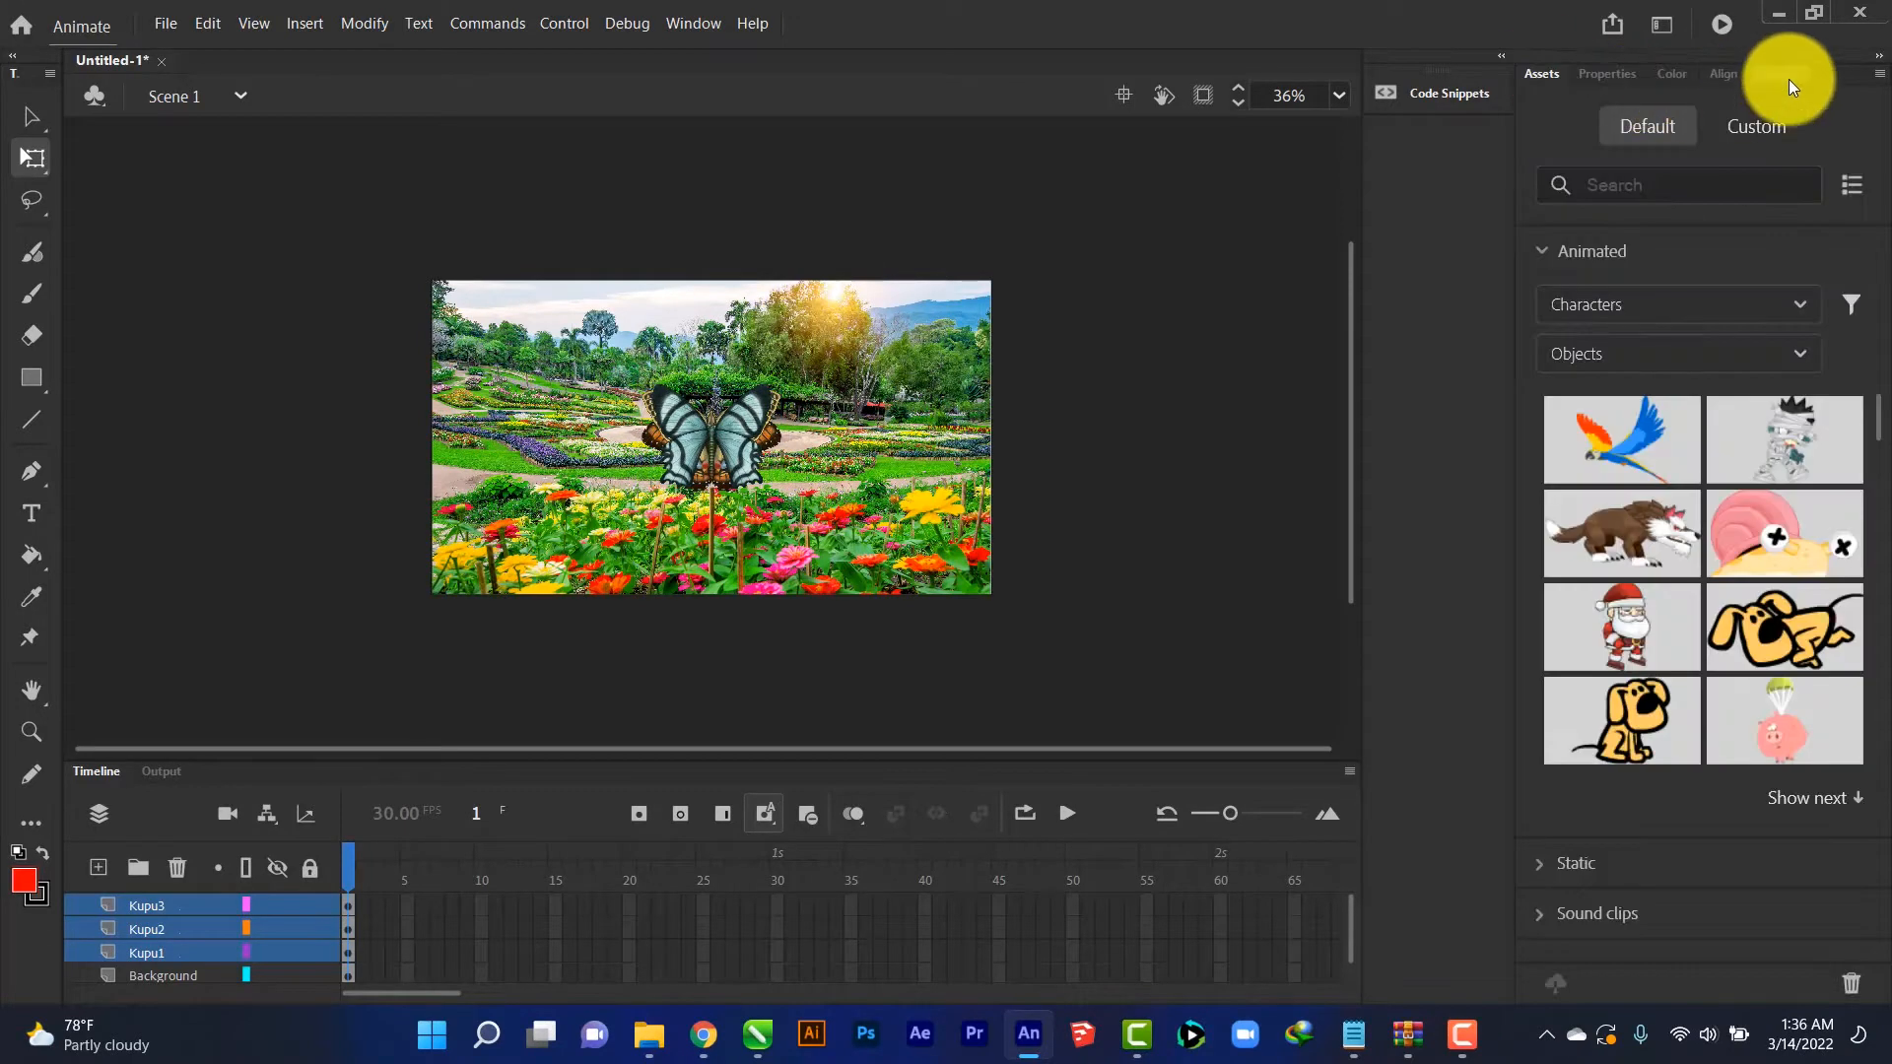
pyautogui.click(1784, 77)
# Hide the Kupu3 and Kupu2 layers so only the Kupu1 butterfly shows over the background
pyautogui.press('v')
pyautogui.click(150, 919)
pyautogui.click(143, 950)
pyautogui.click(156, 895)
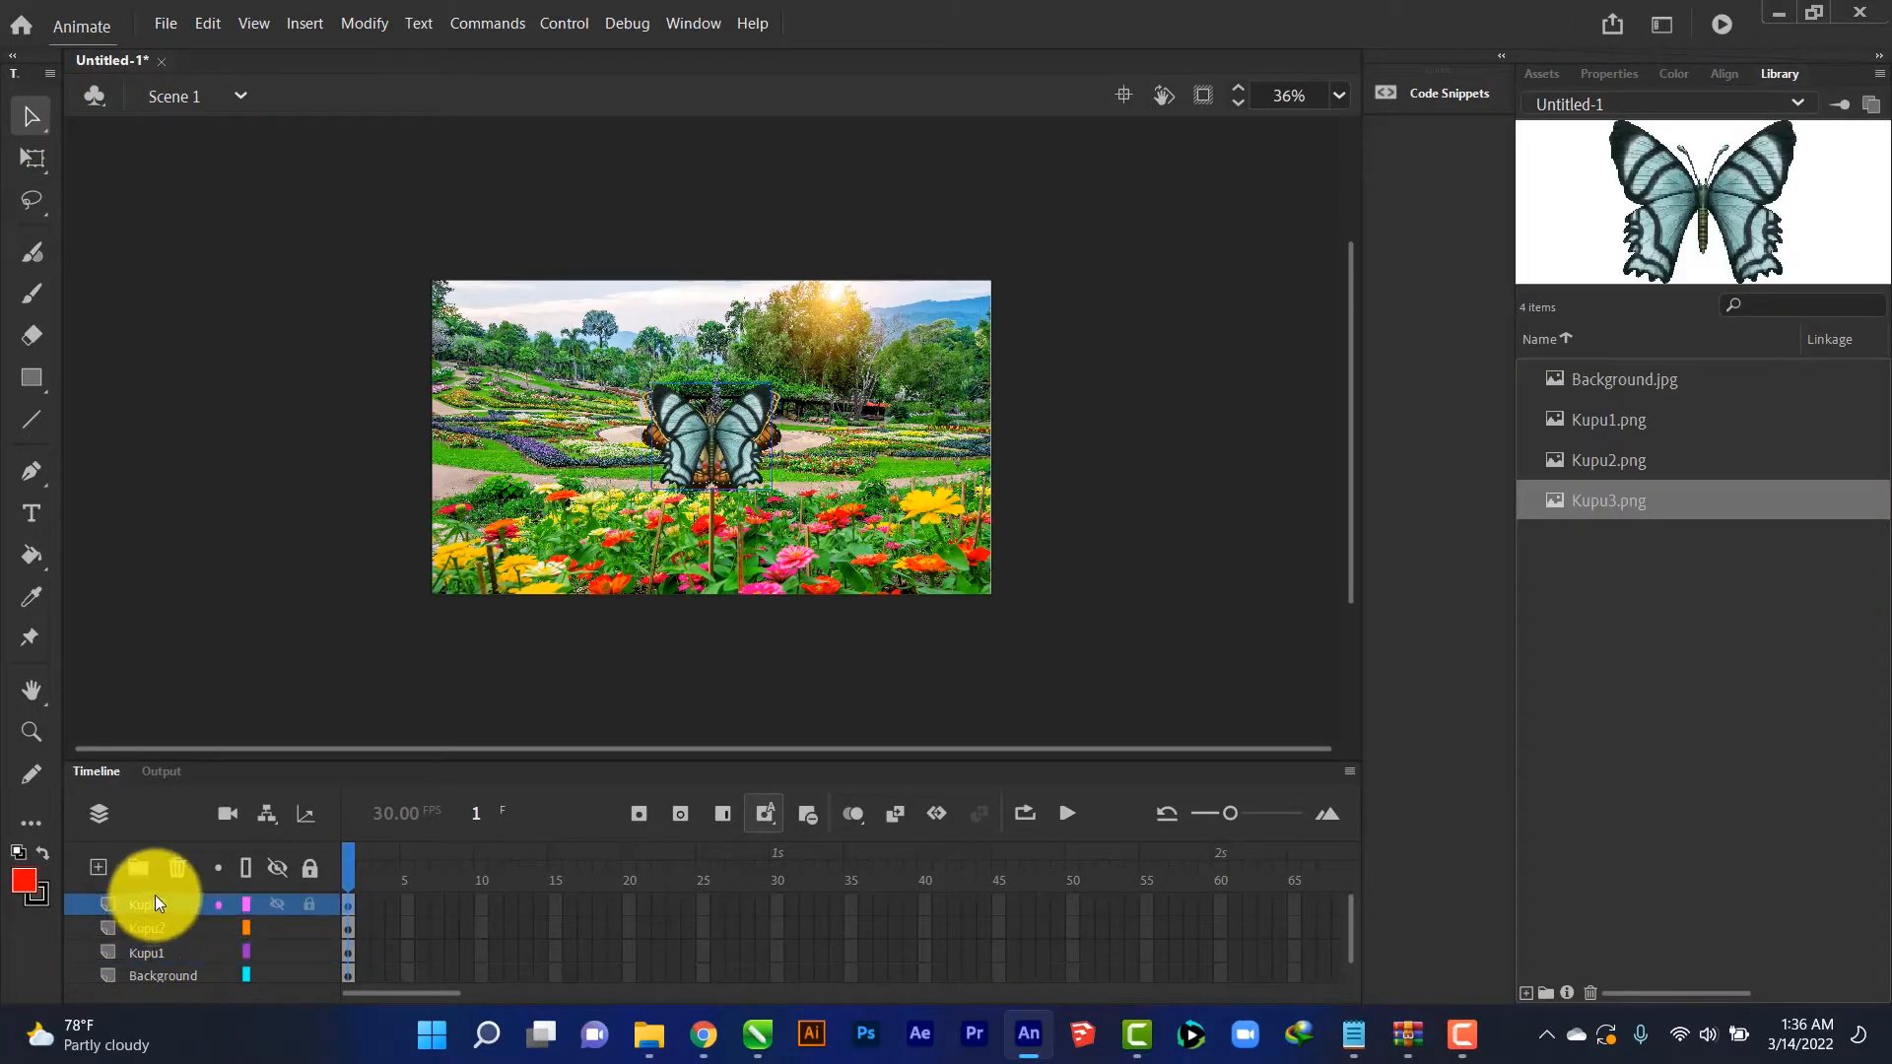
pyautogui.click(150, 928)
pyautogui.click(162, 903)
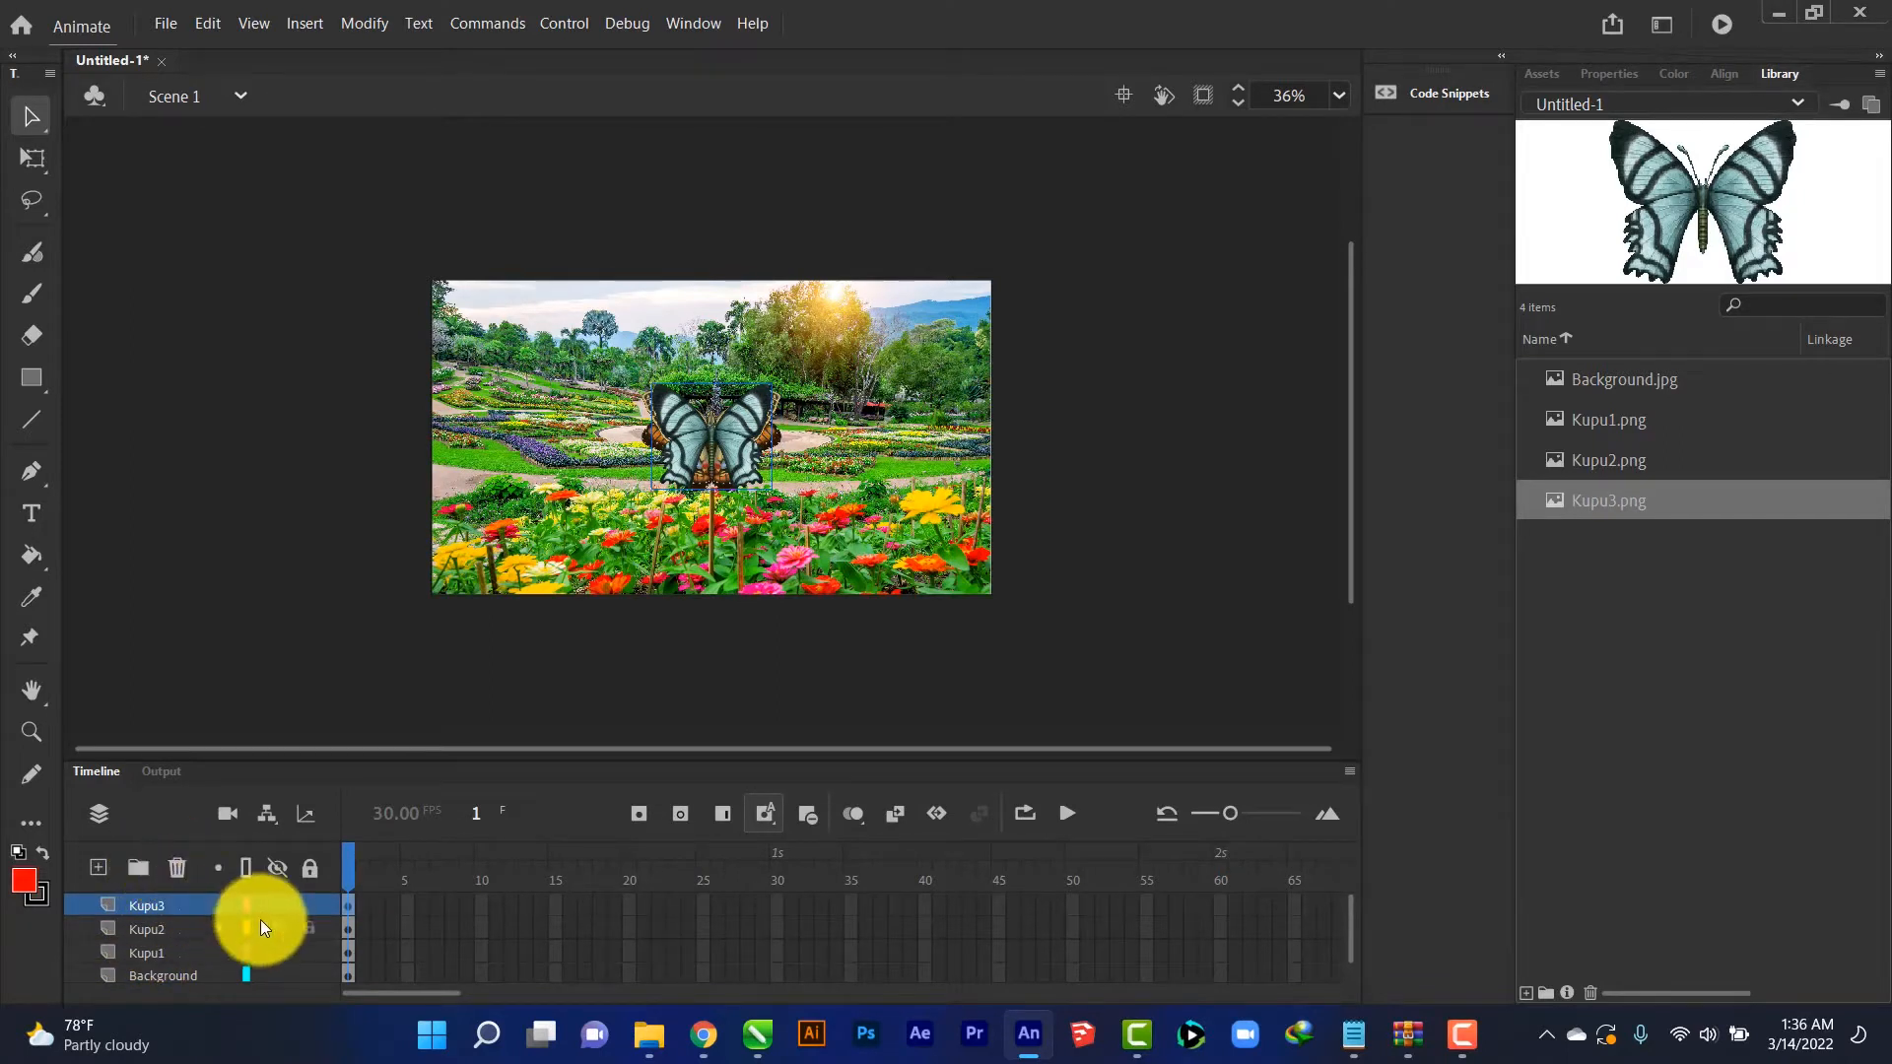
pyautogui.click(282, 907)
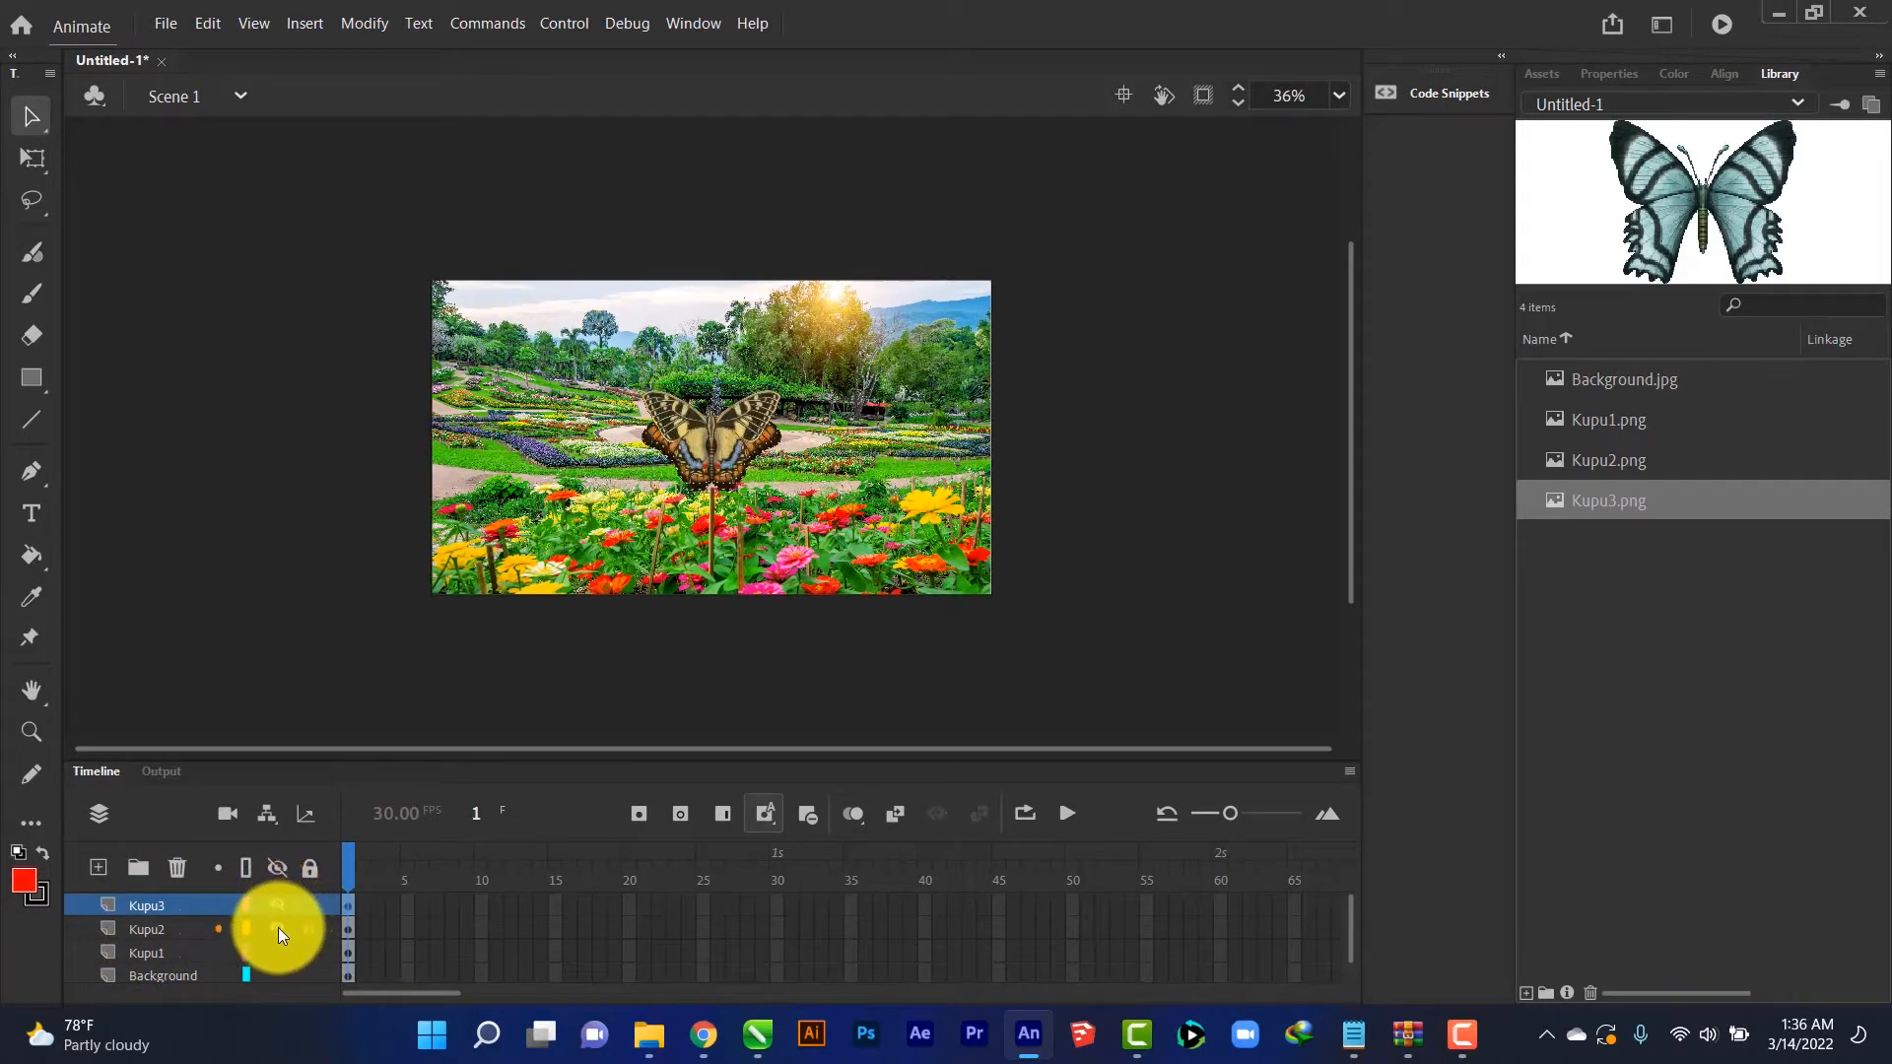
pyautogui.click(278, 927)
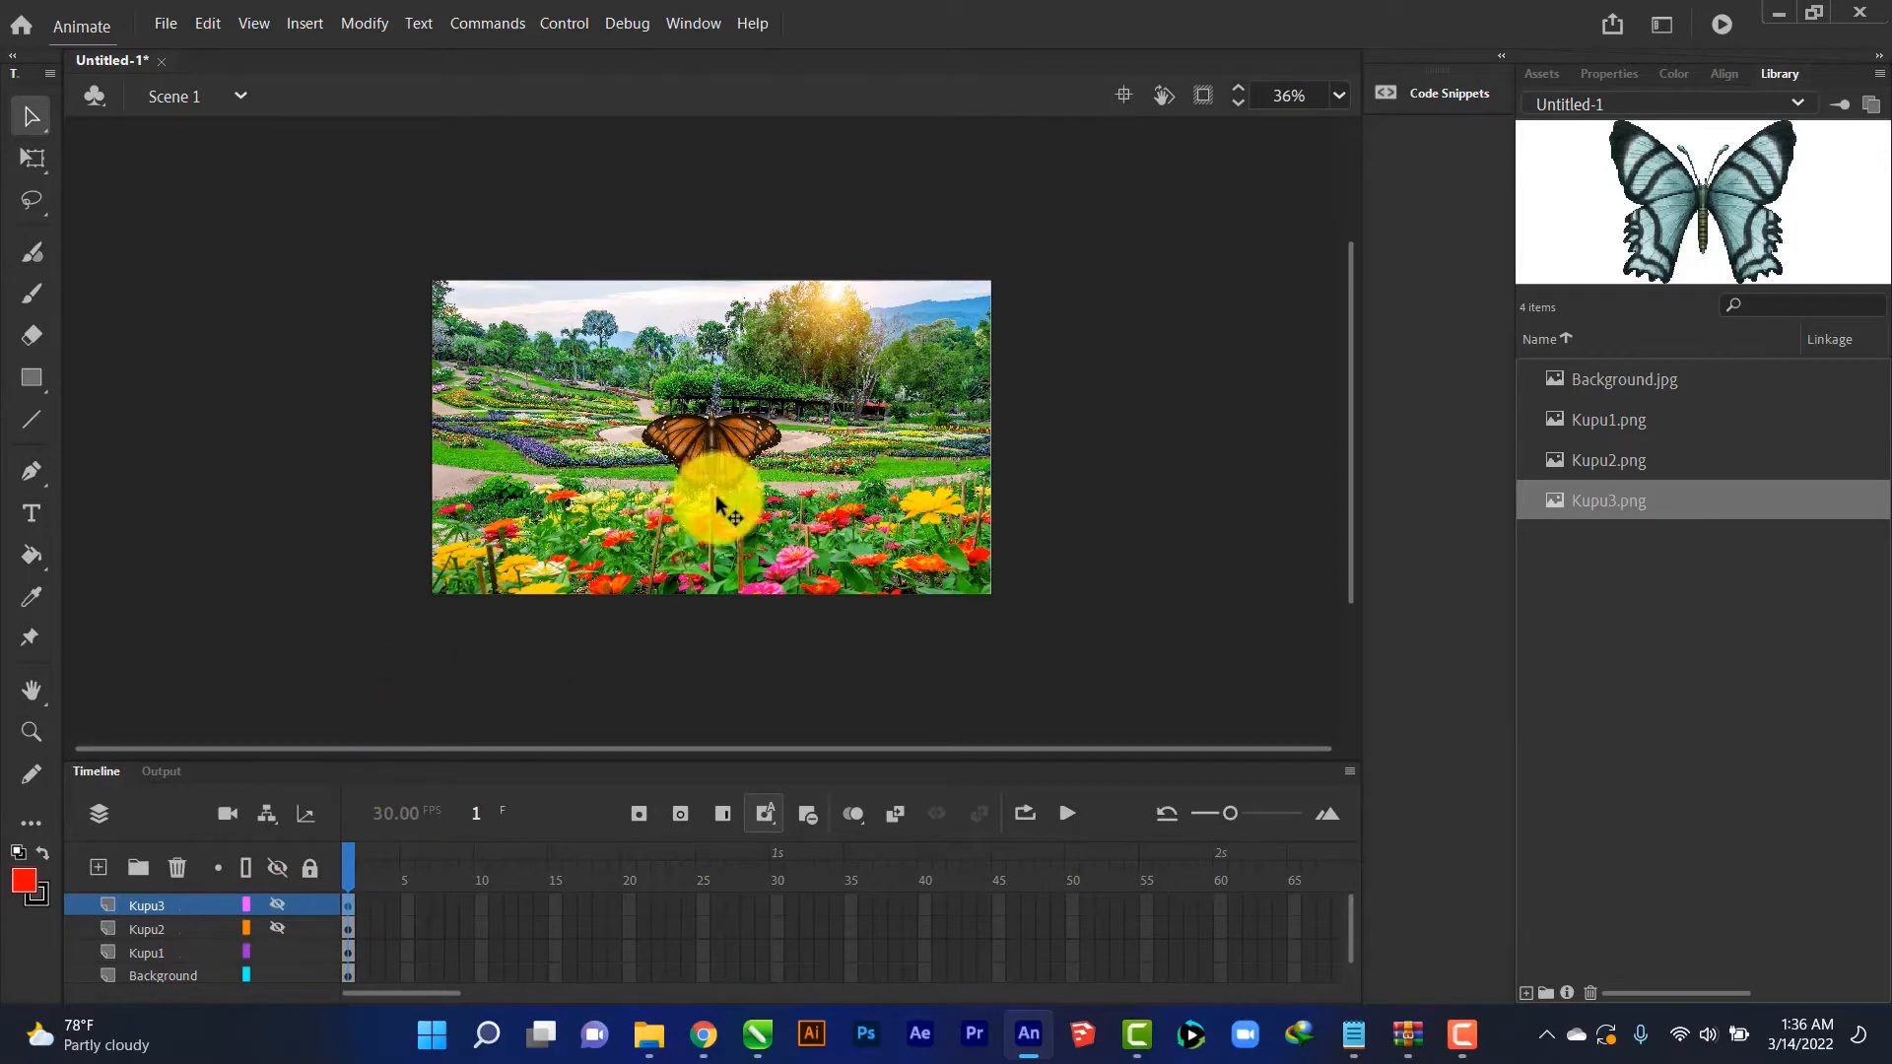
# Lock the Background layer against editing
pyautogui.click(737, 454)
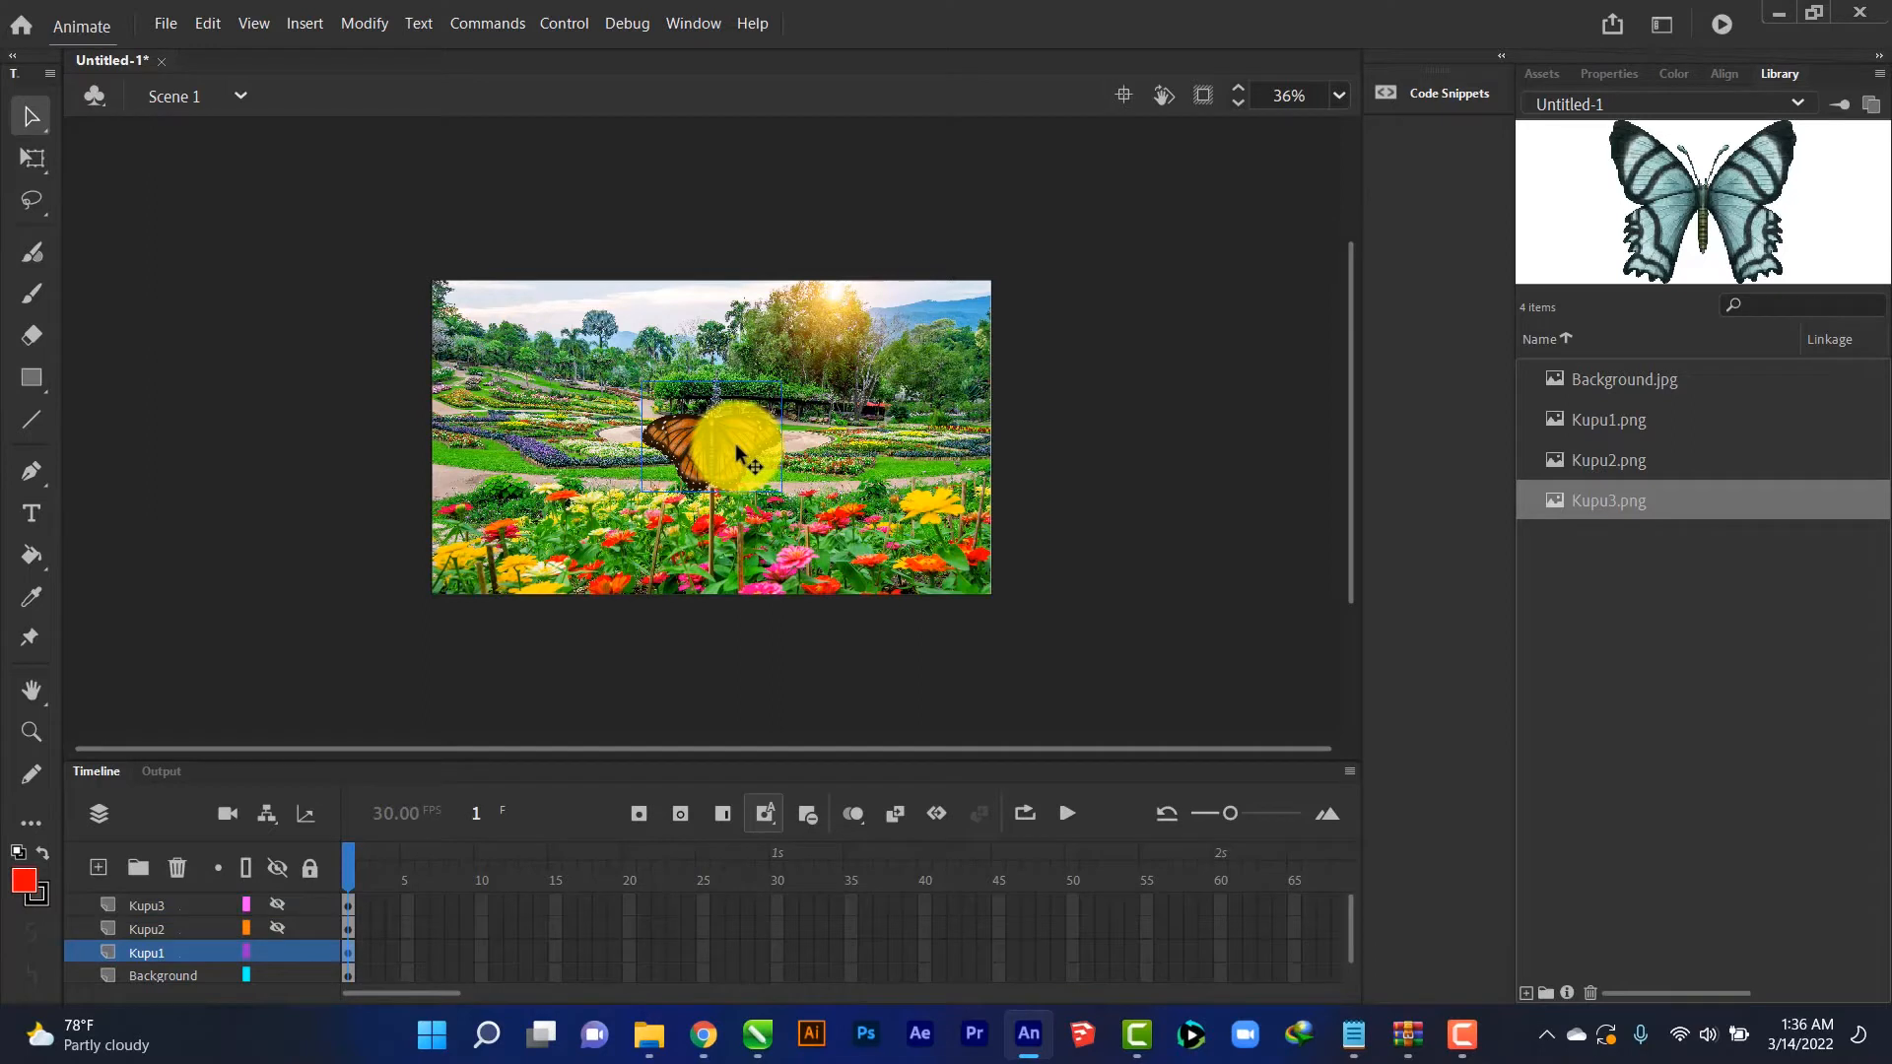
pyautogui.click(164, 973)
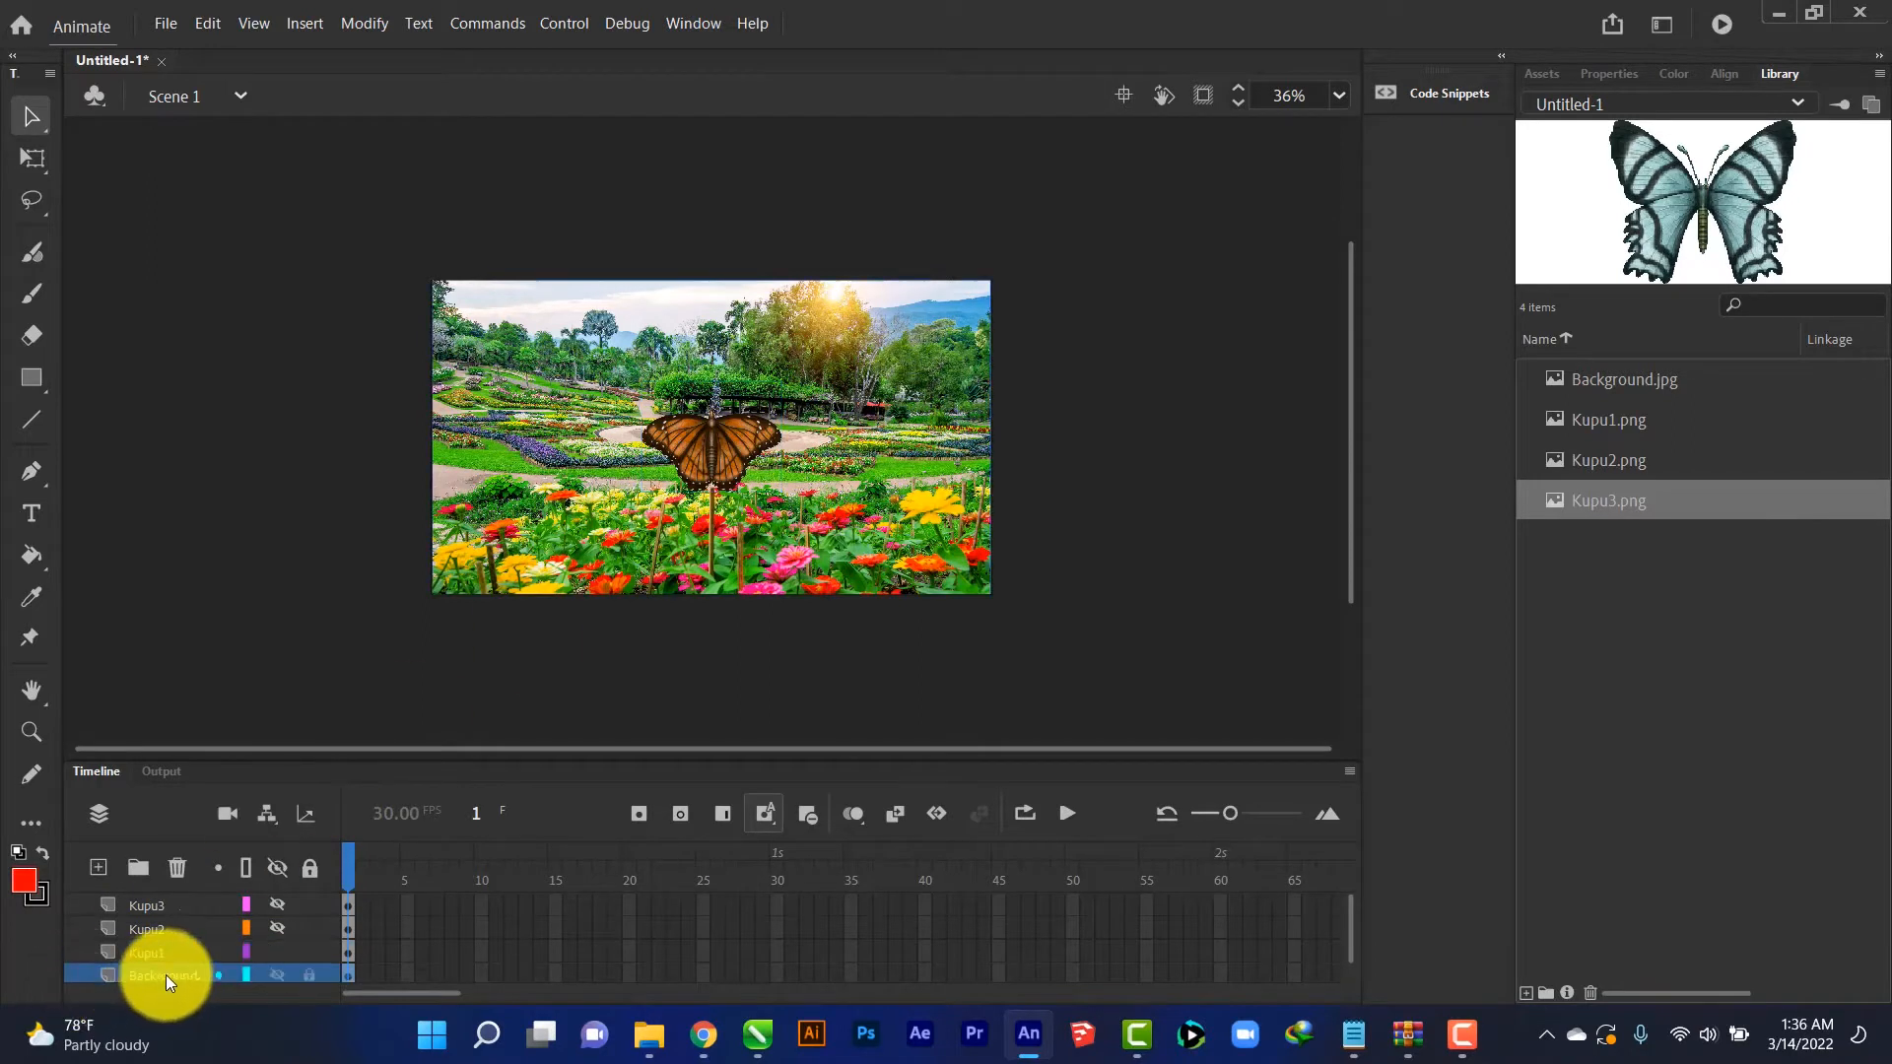
pyautogui.click(311, 977)
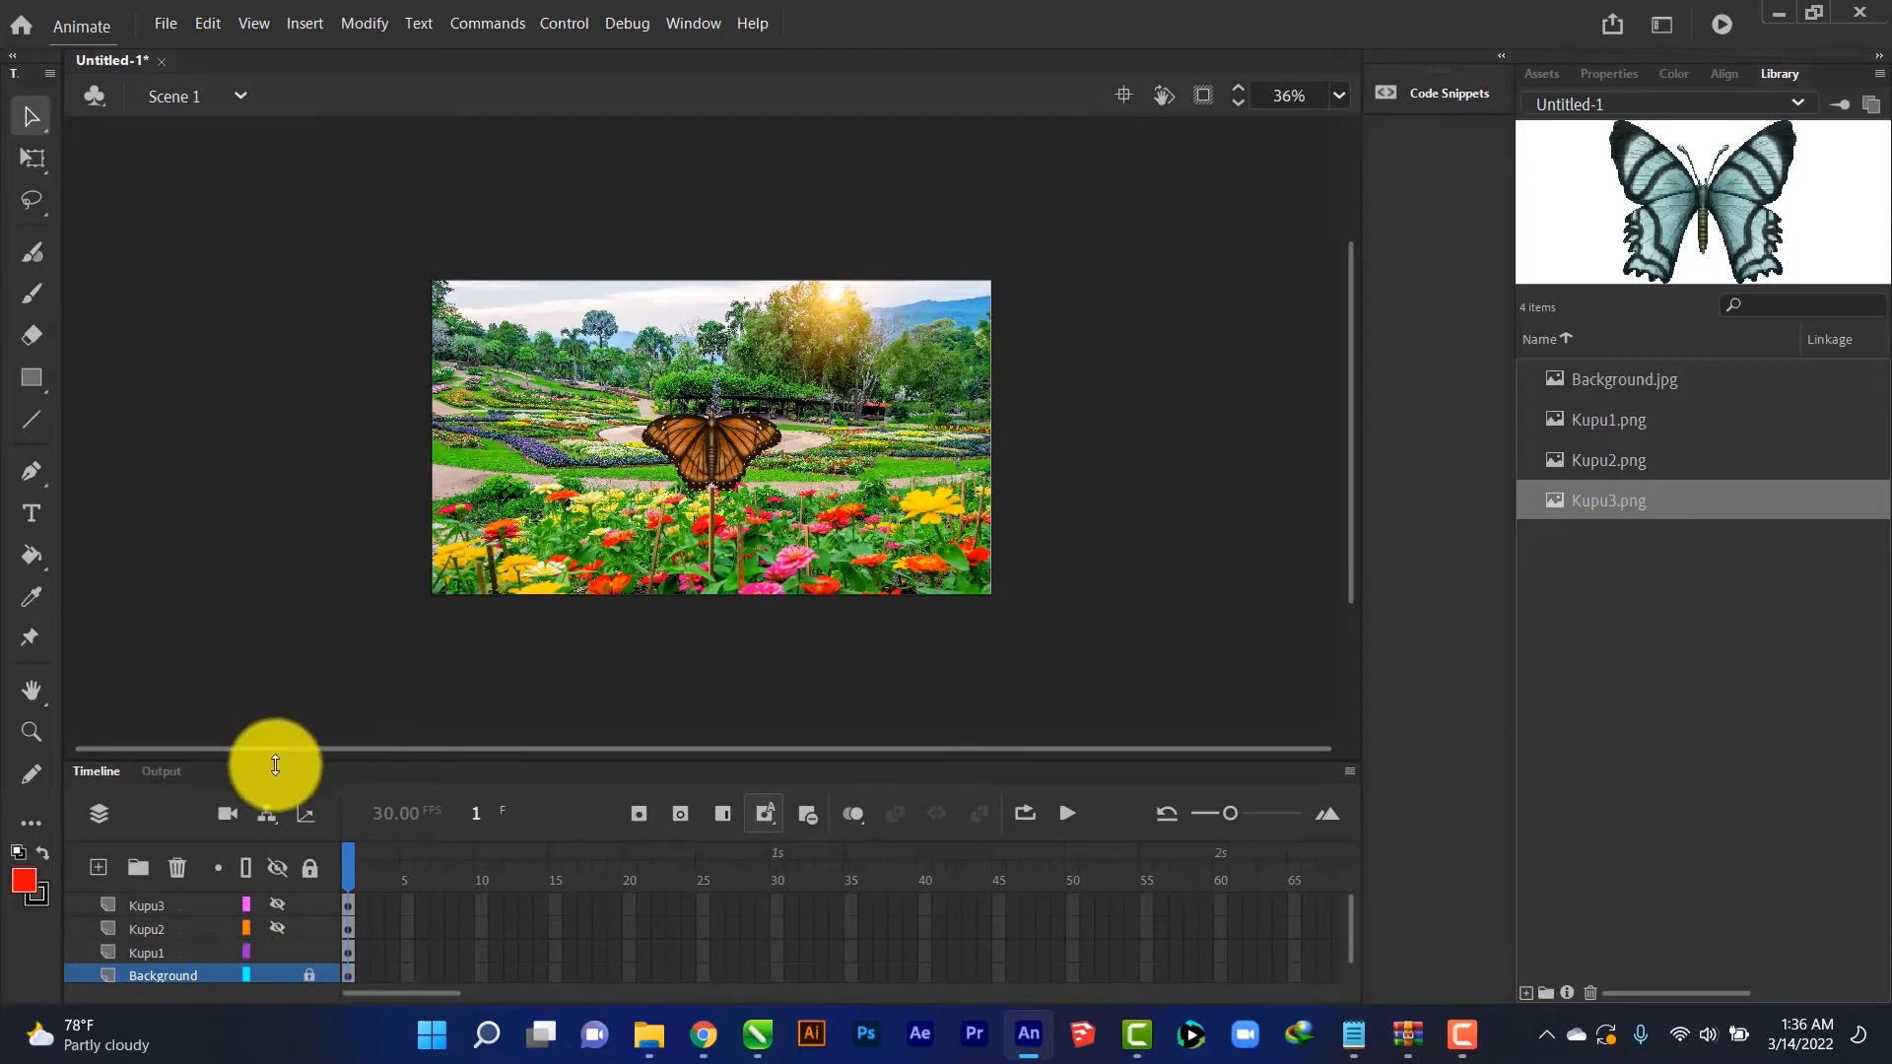
# Convert the orange butterfly on the Kupu1 layer into a Movie Clip symbol named Kupu1
pyautogui.click(159, 954)
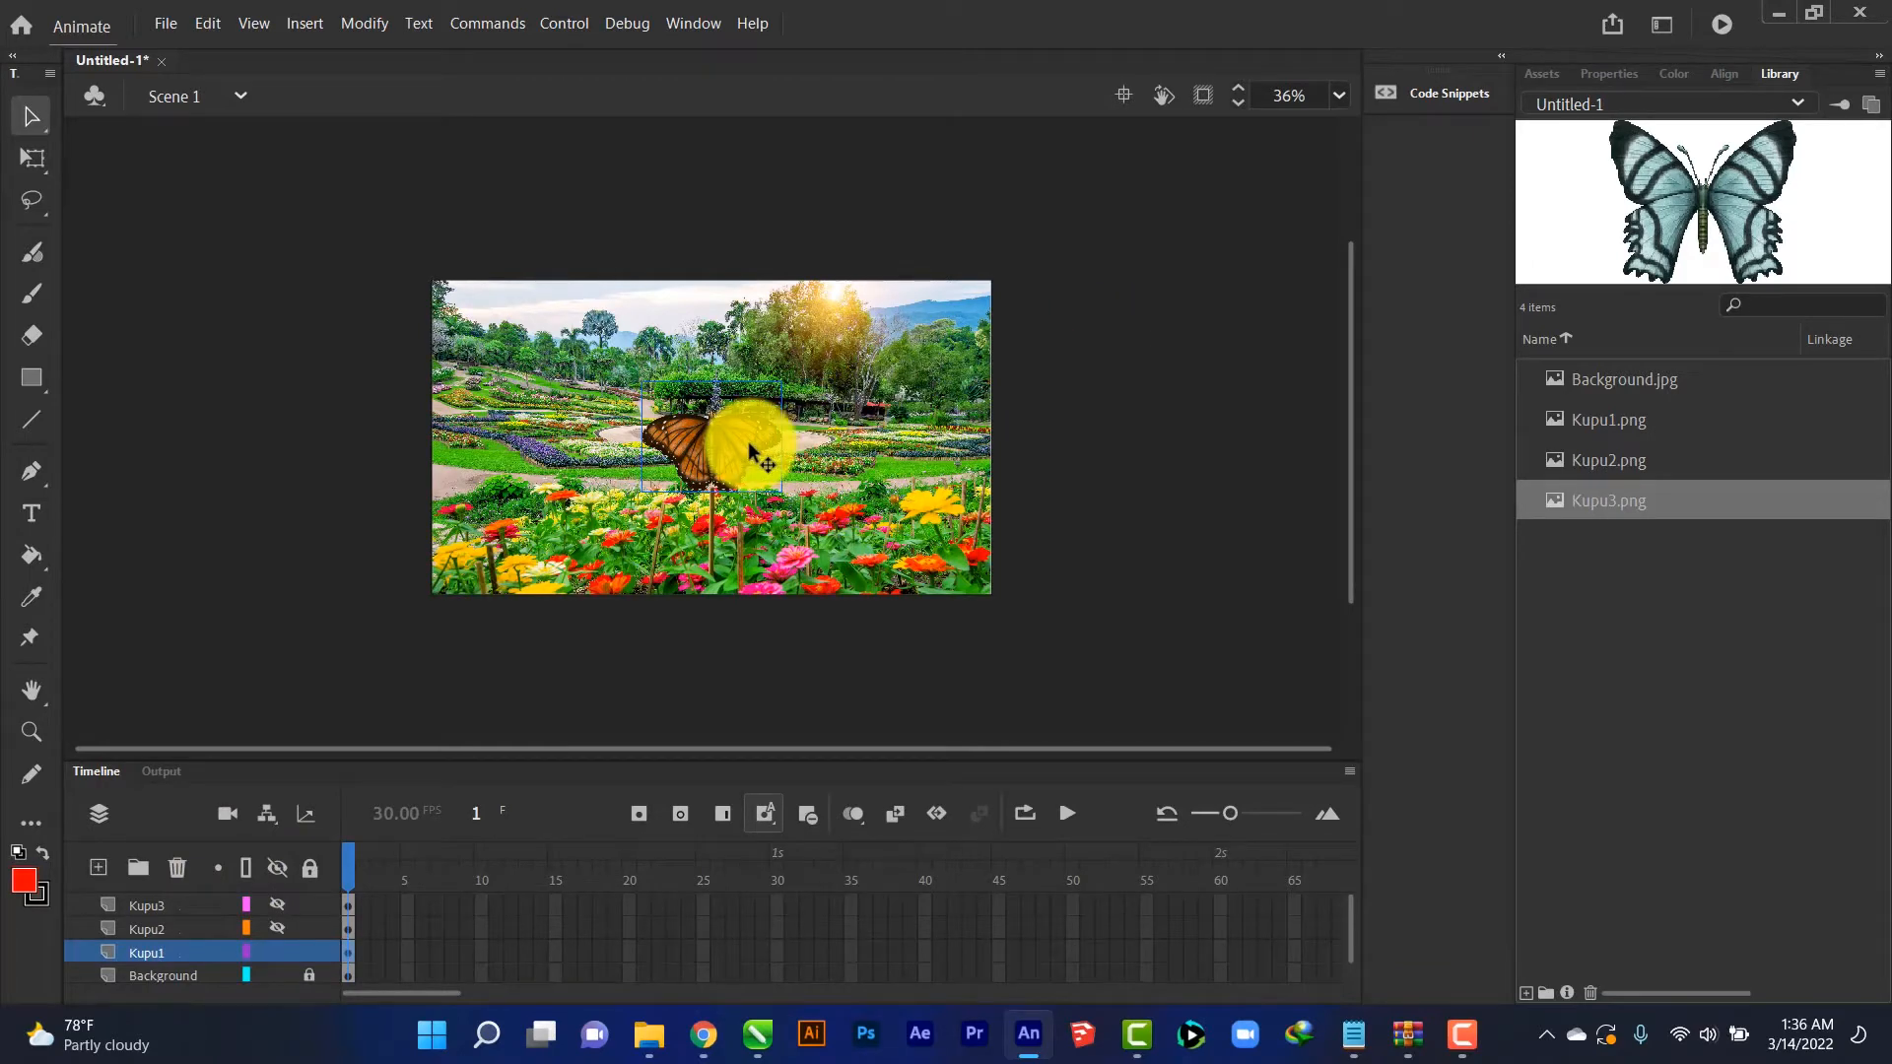
pyautogui.rightClick(748, 441)
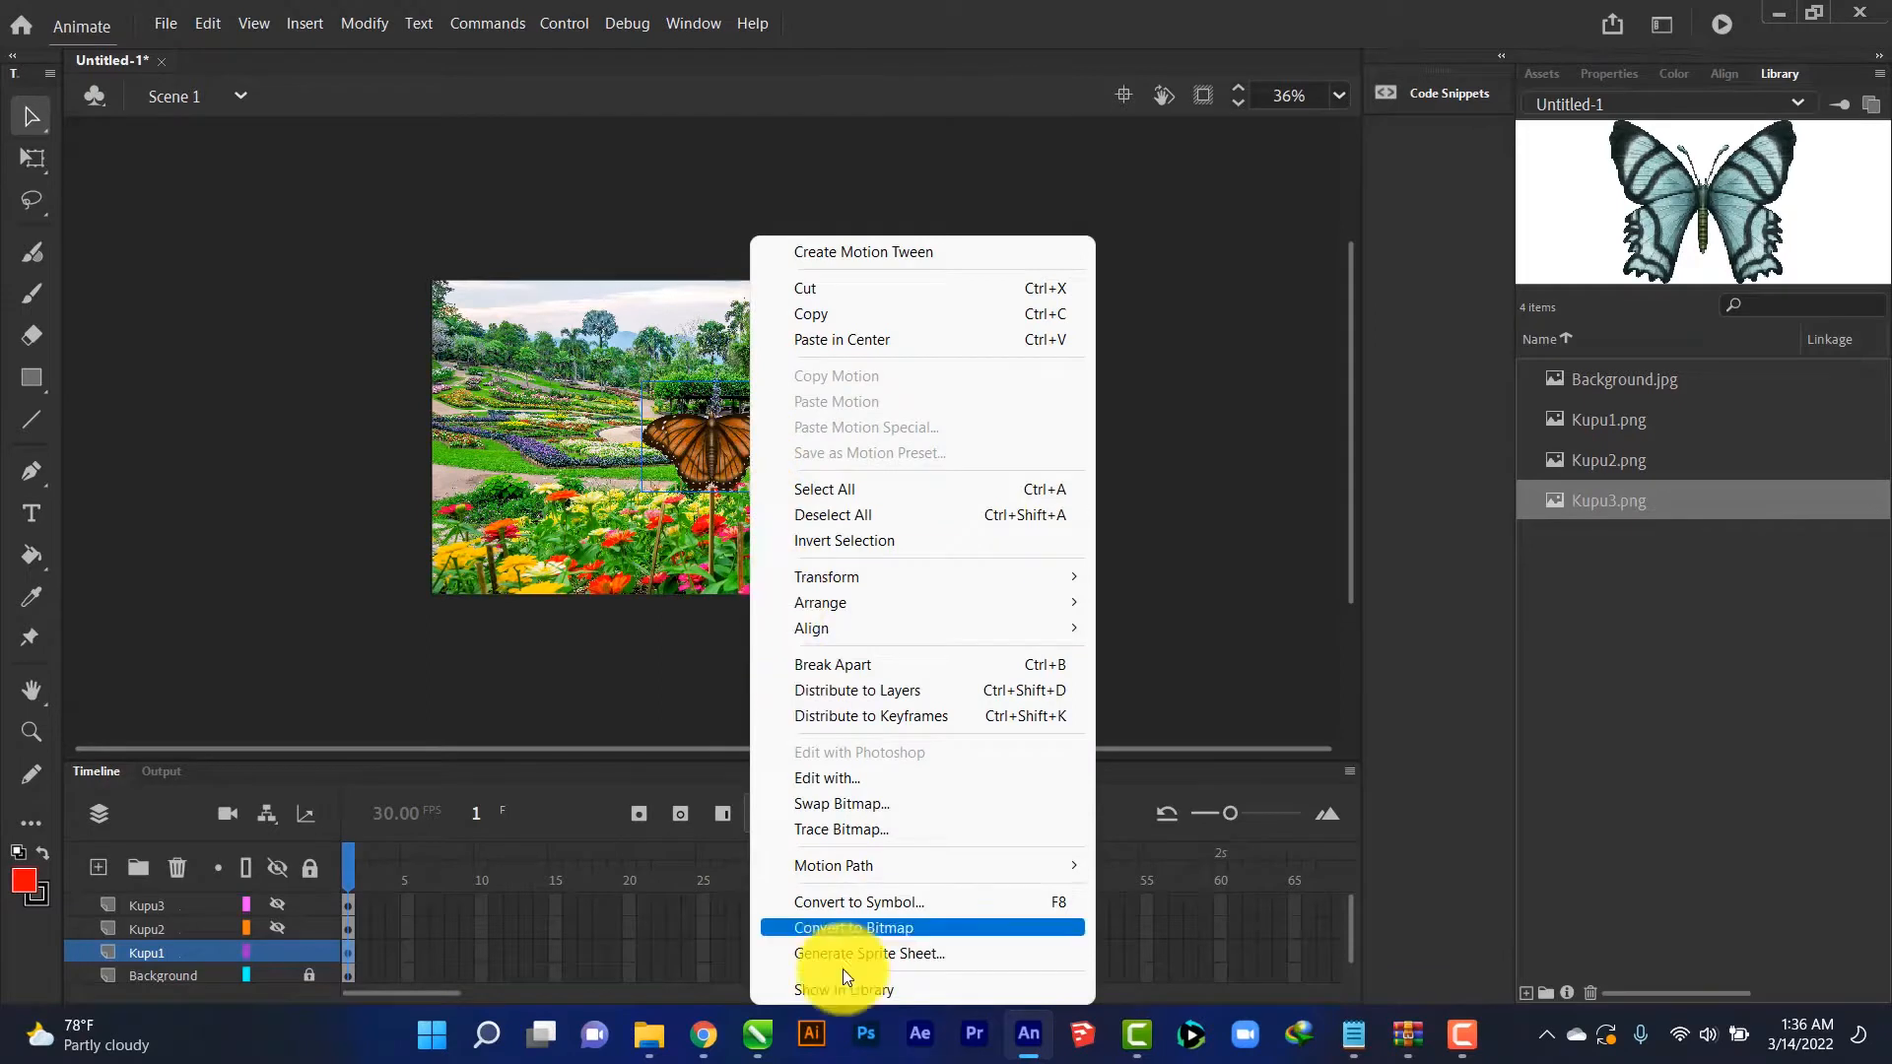
pyautogui.click(861, 903)
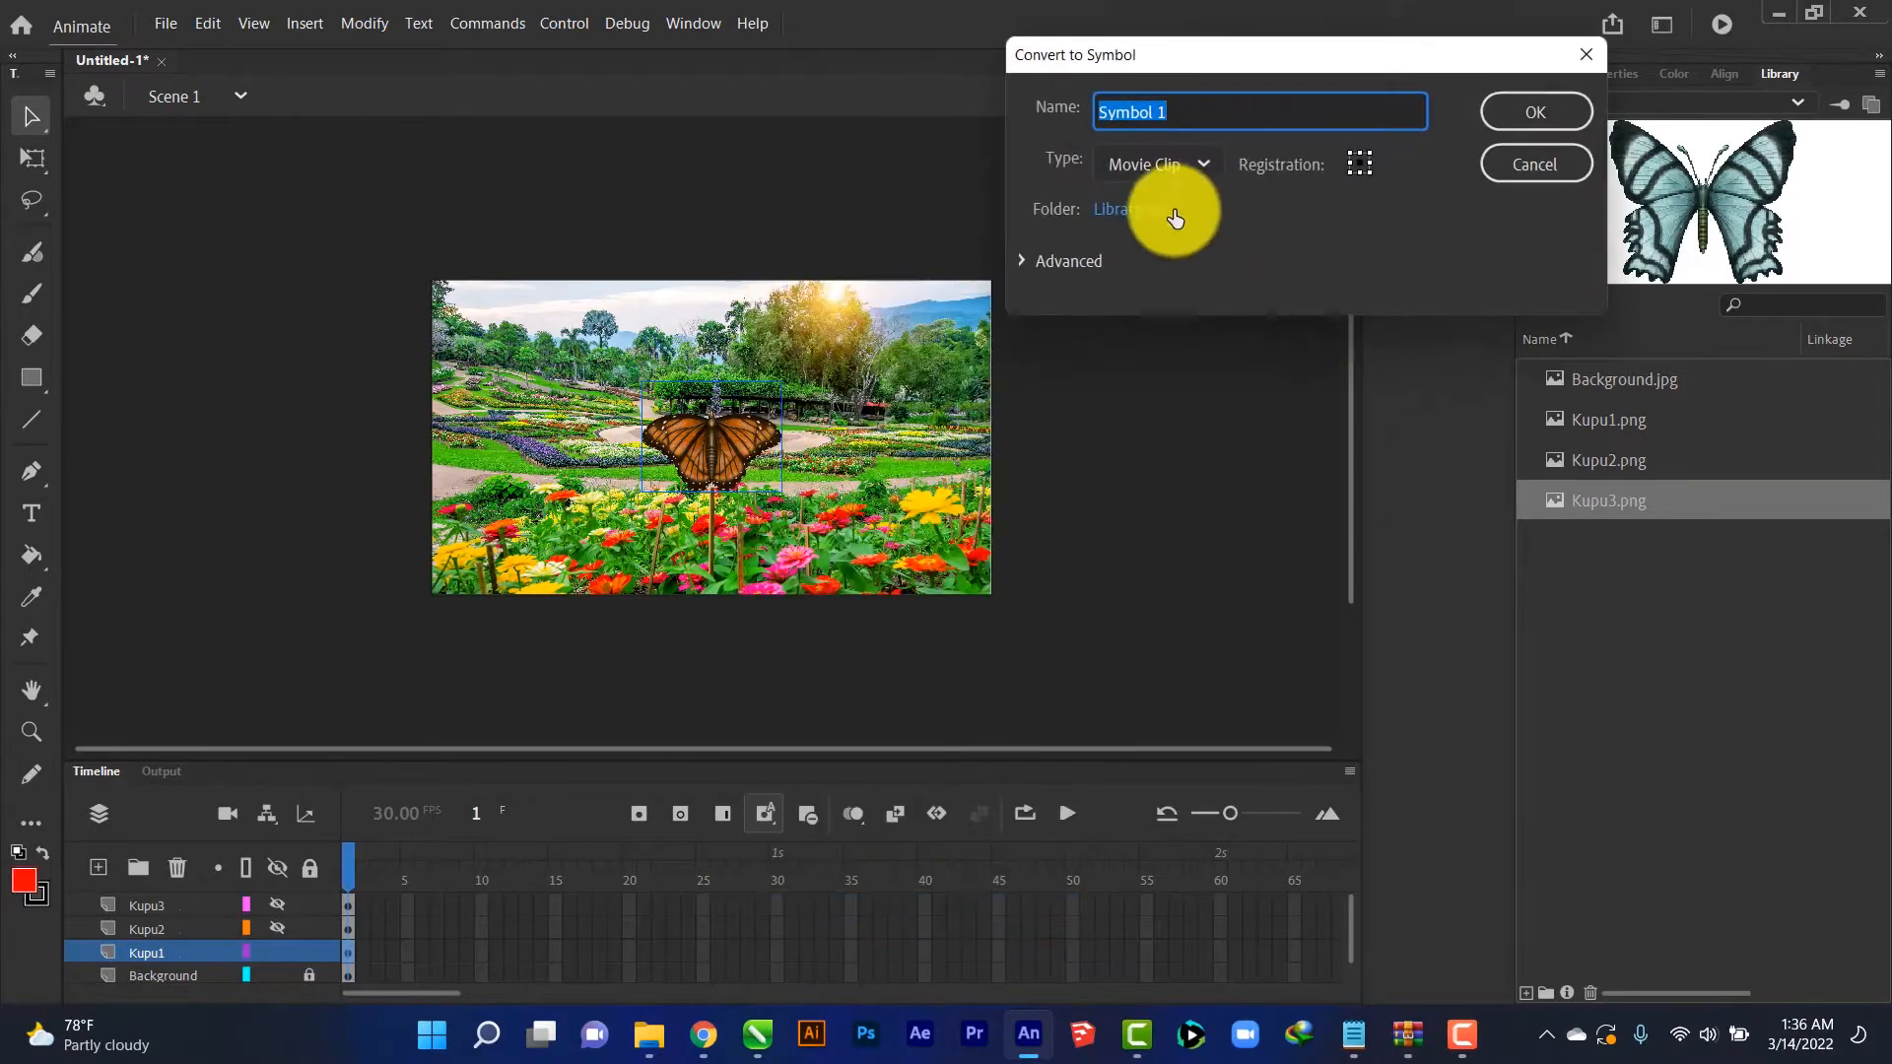
pyautogui.click(1196, 108)
pyautogui.moveTo(1196, 108); pyautogui.dragTo(909, 99)
pyautogui.write('Ku')
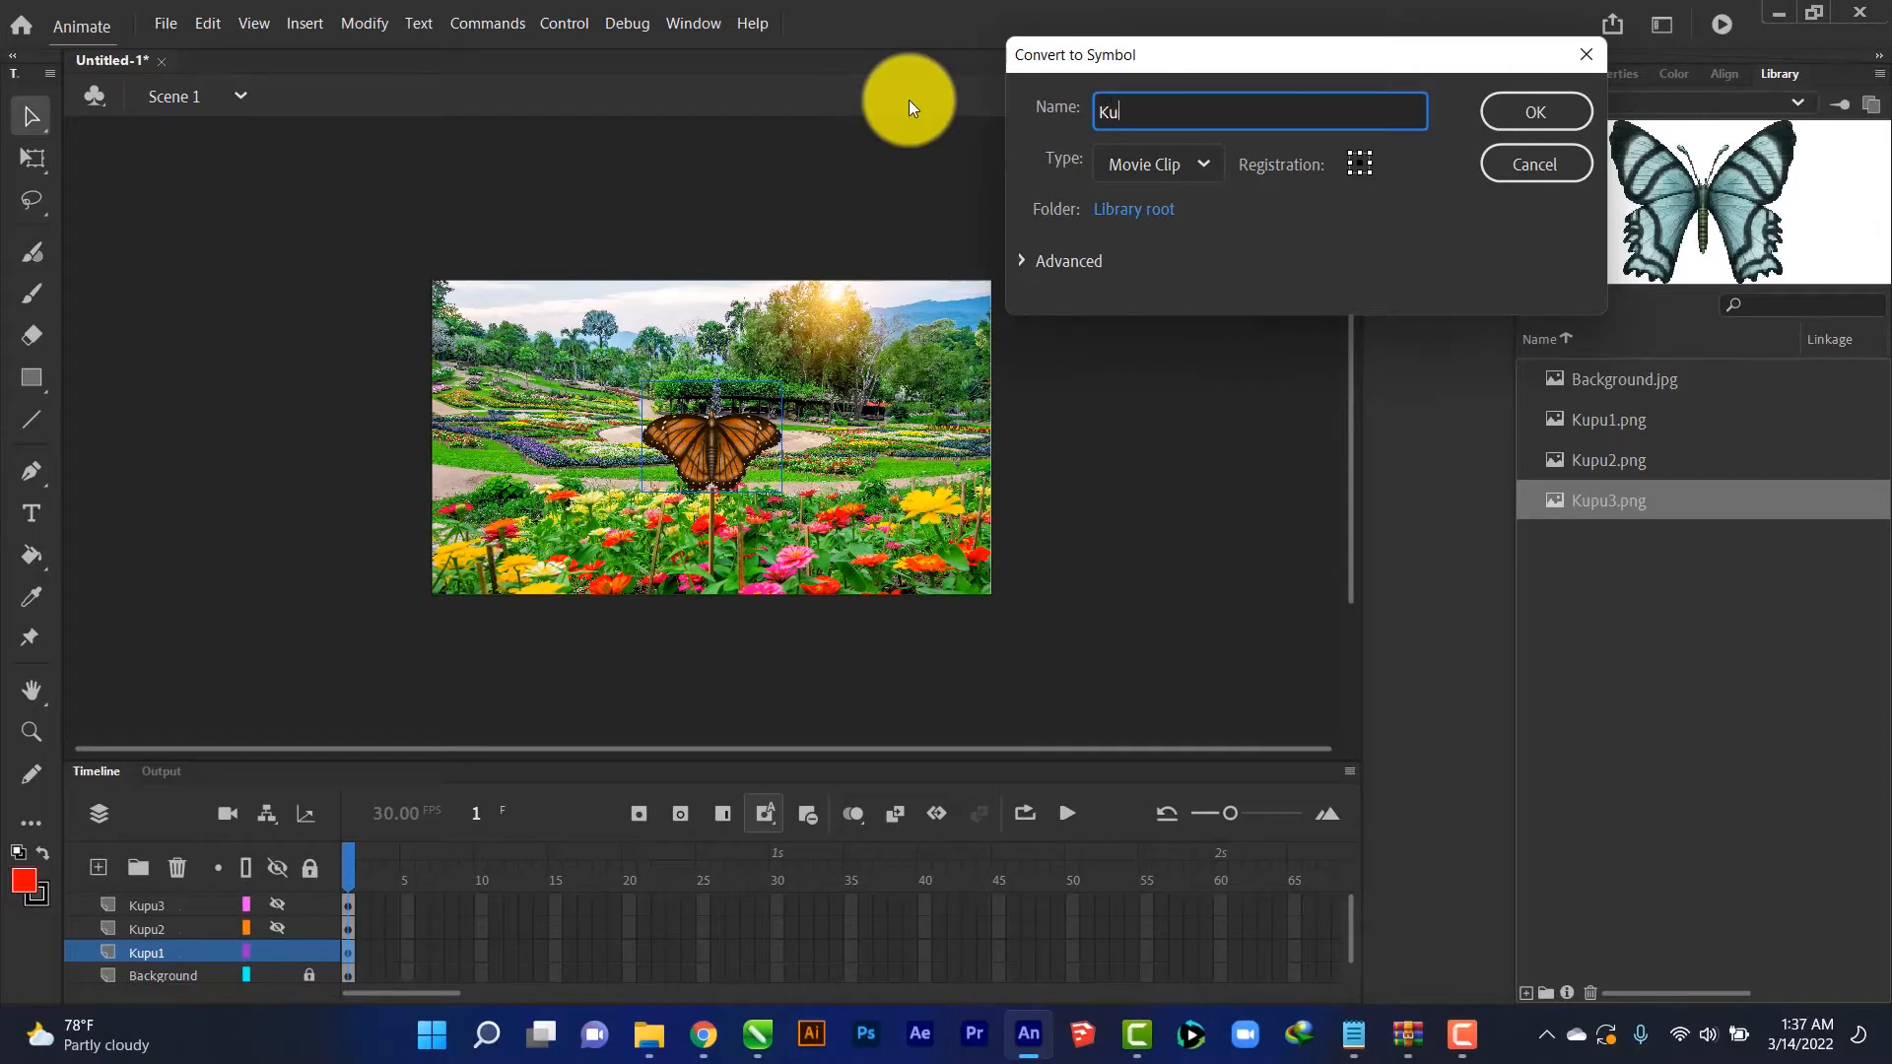
pyautogui.write('pu1')
pyautogui.press('Return')
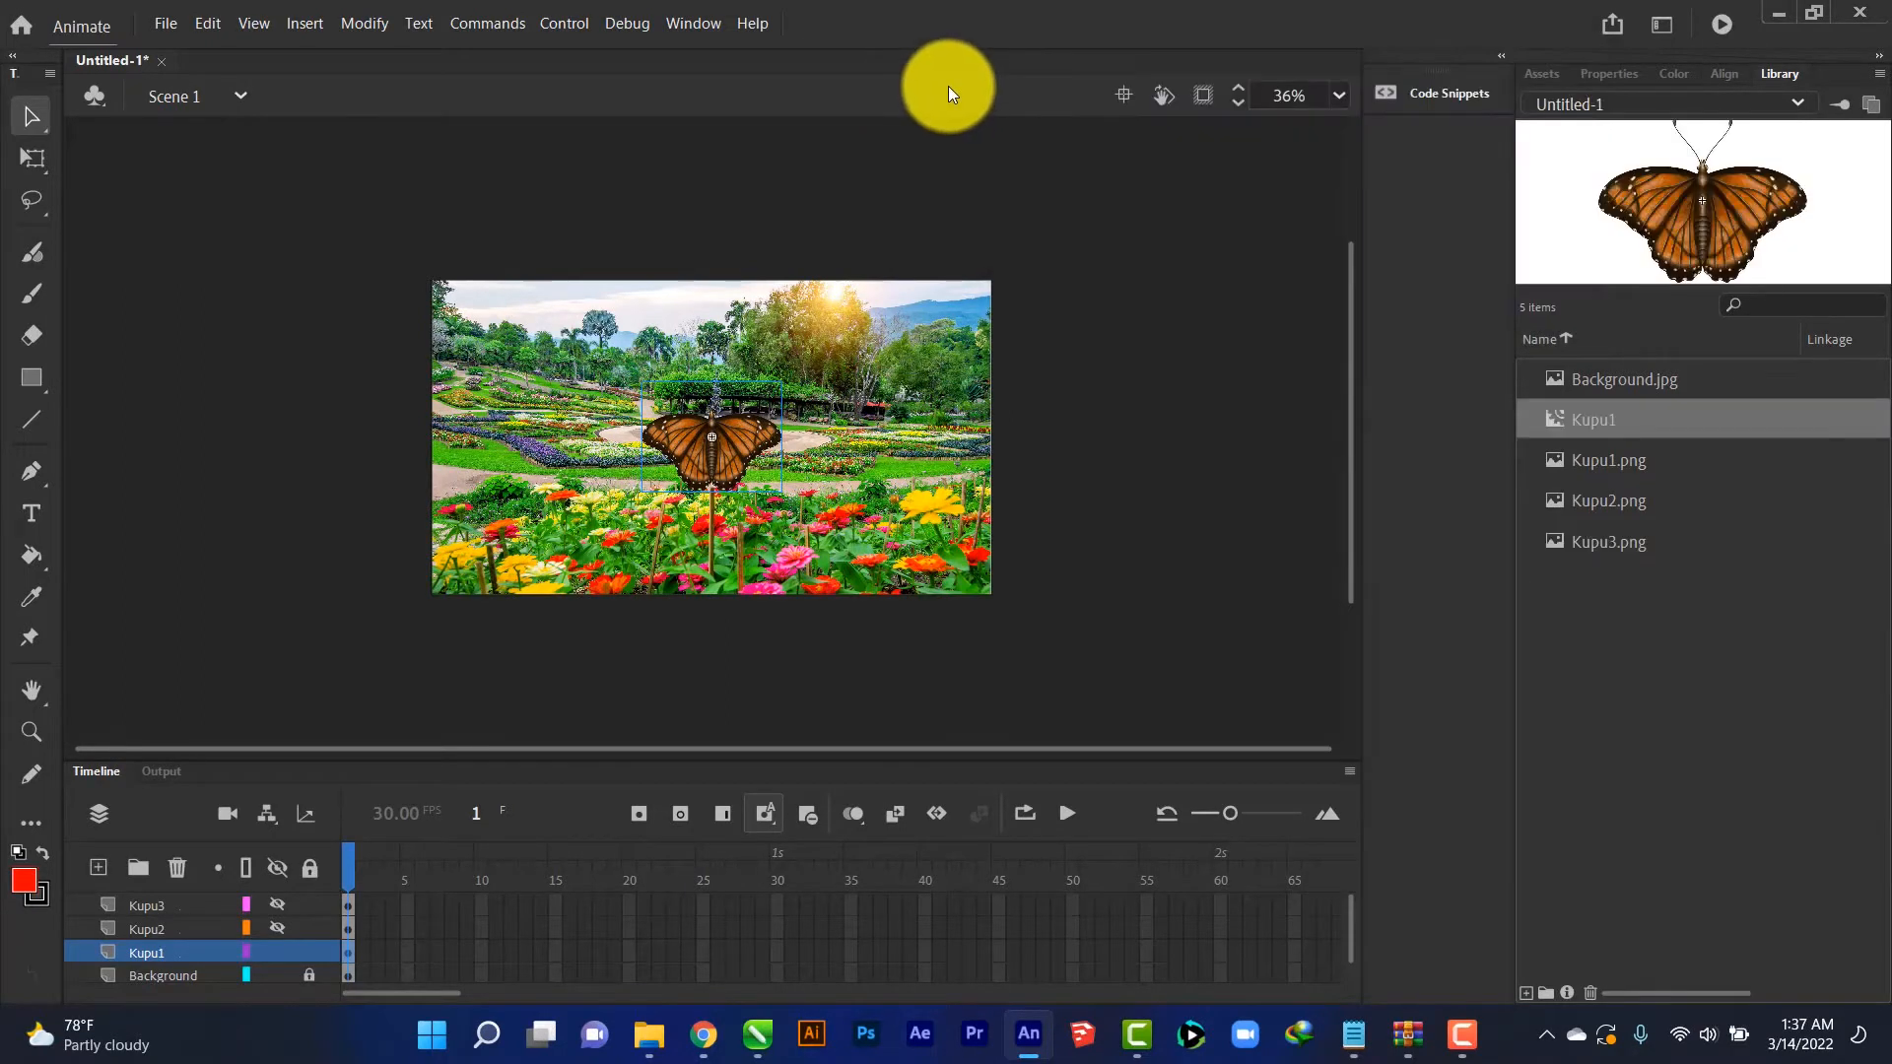
# Open the Kupu1 symbol for editing in place and insert a keyframe at frame 5 of its Layer_1
pyautogui.doubleClick(740, 453)
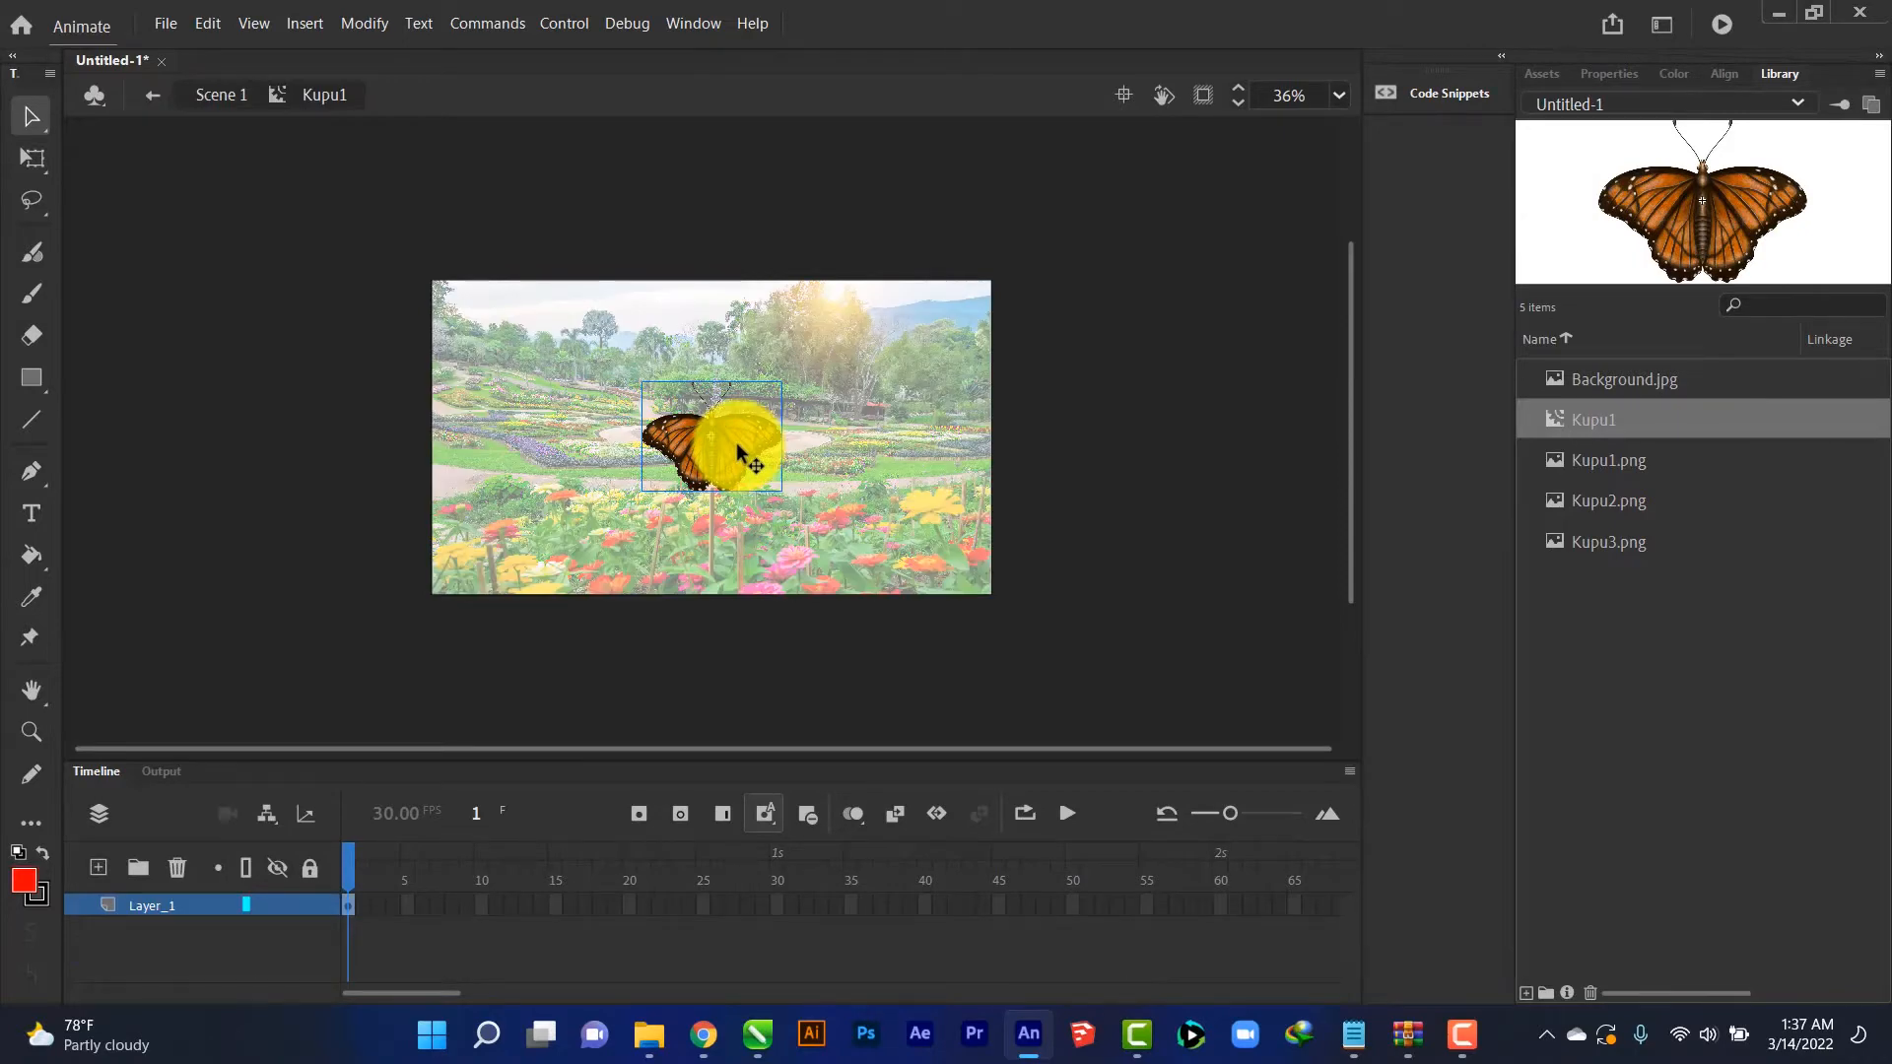
pyautogui.click(134, 905)
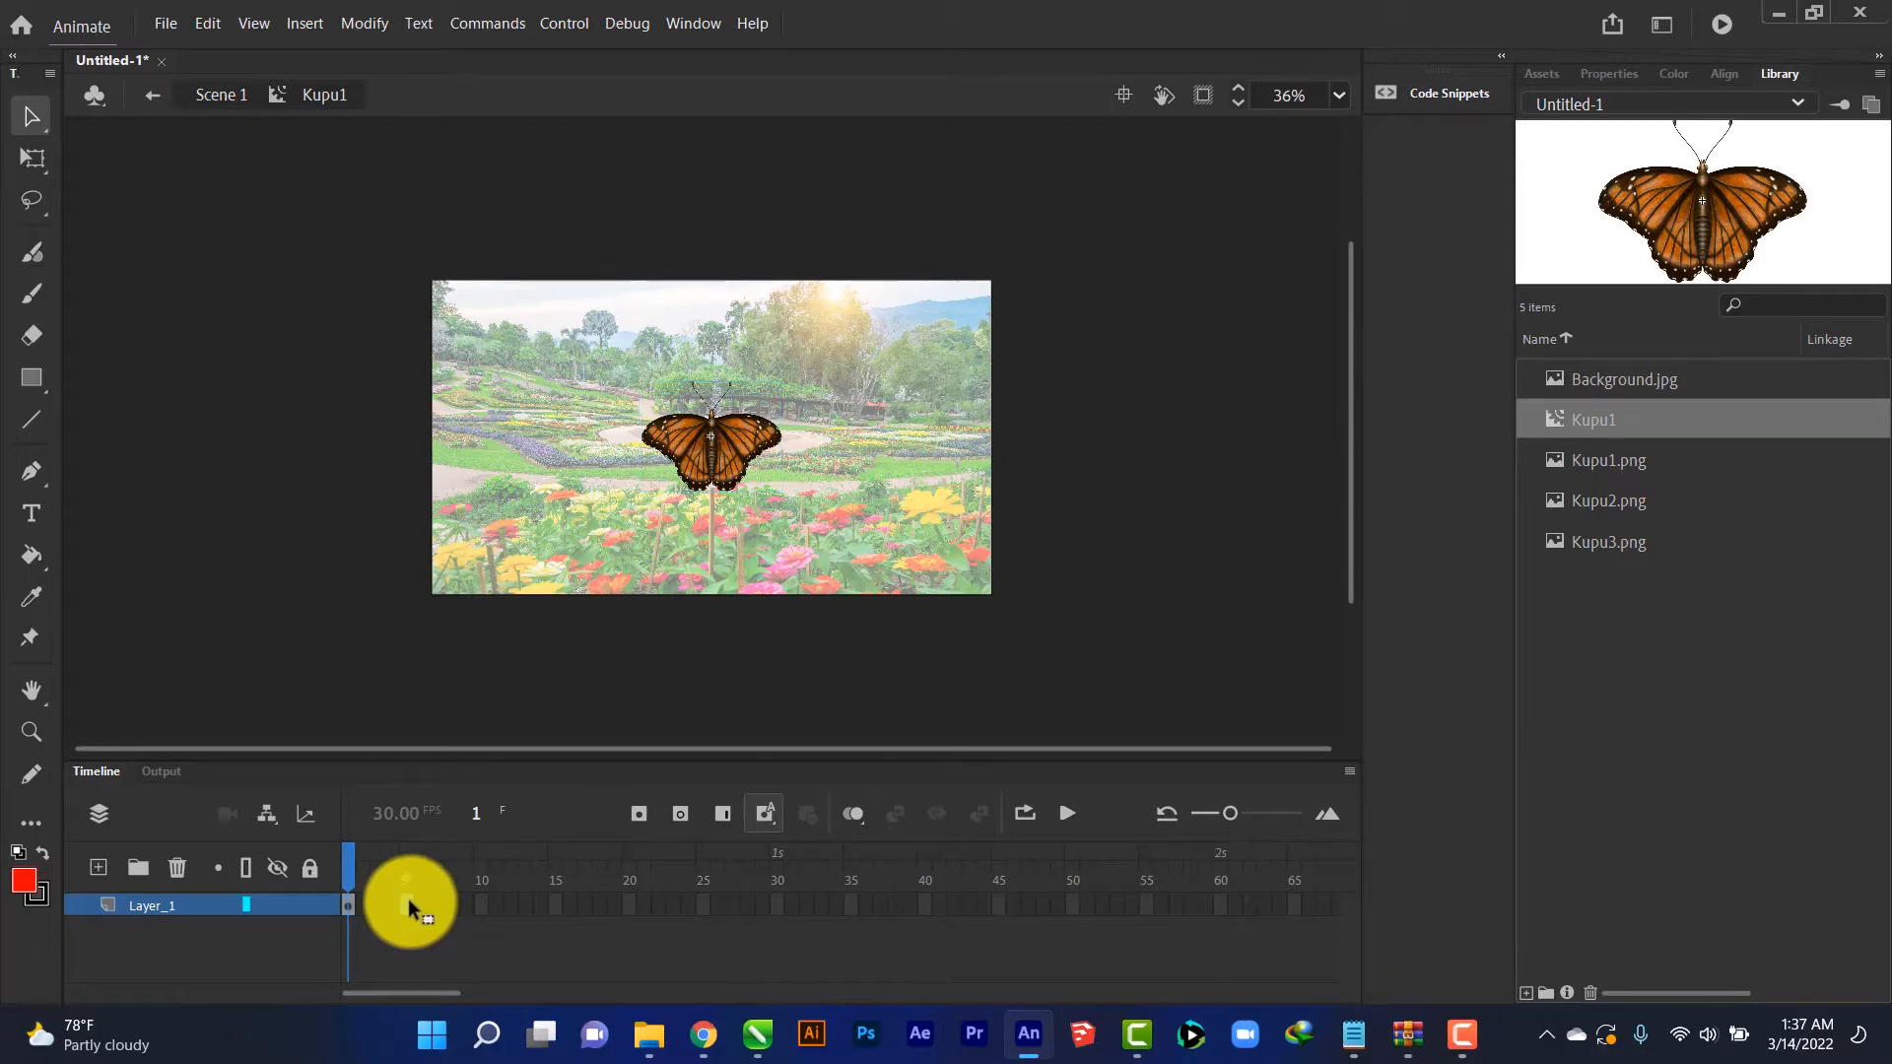
pyautogui.rightClick(408, 900)
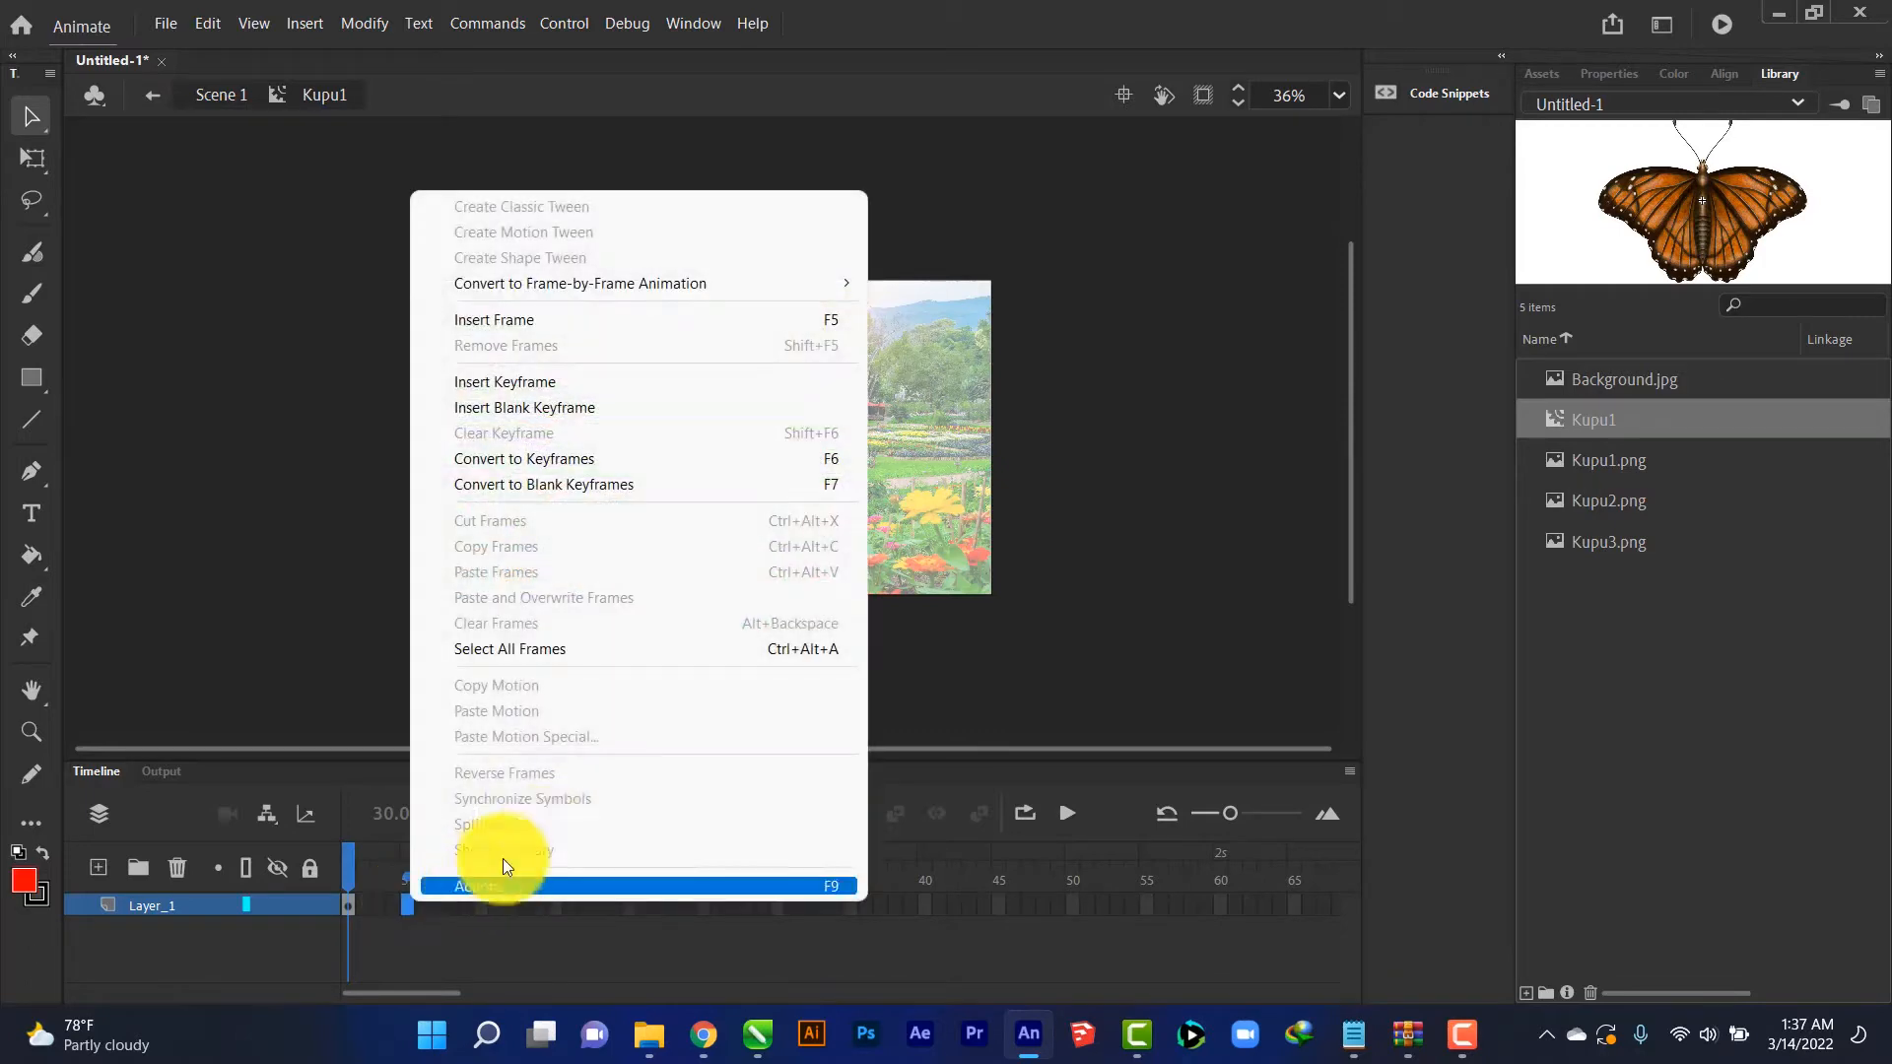
pyautogui.click(676, 384)
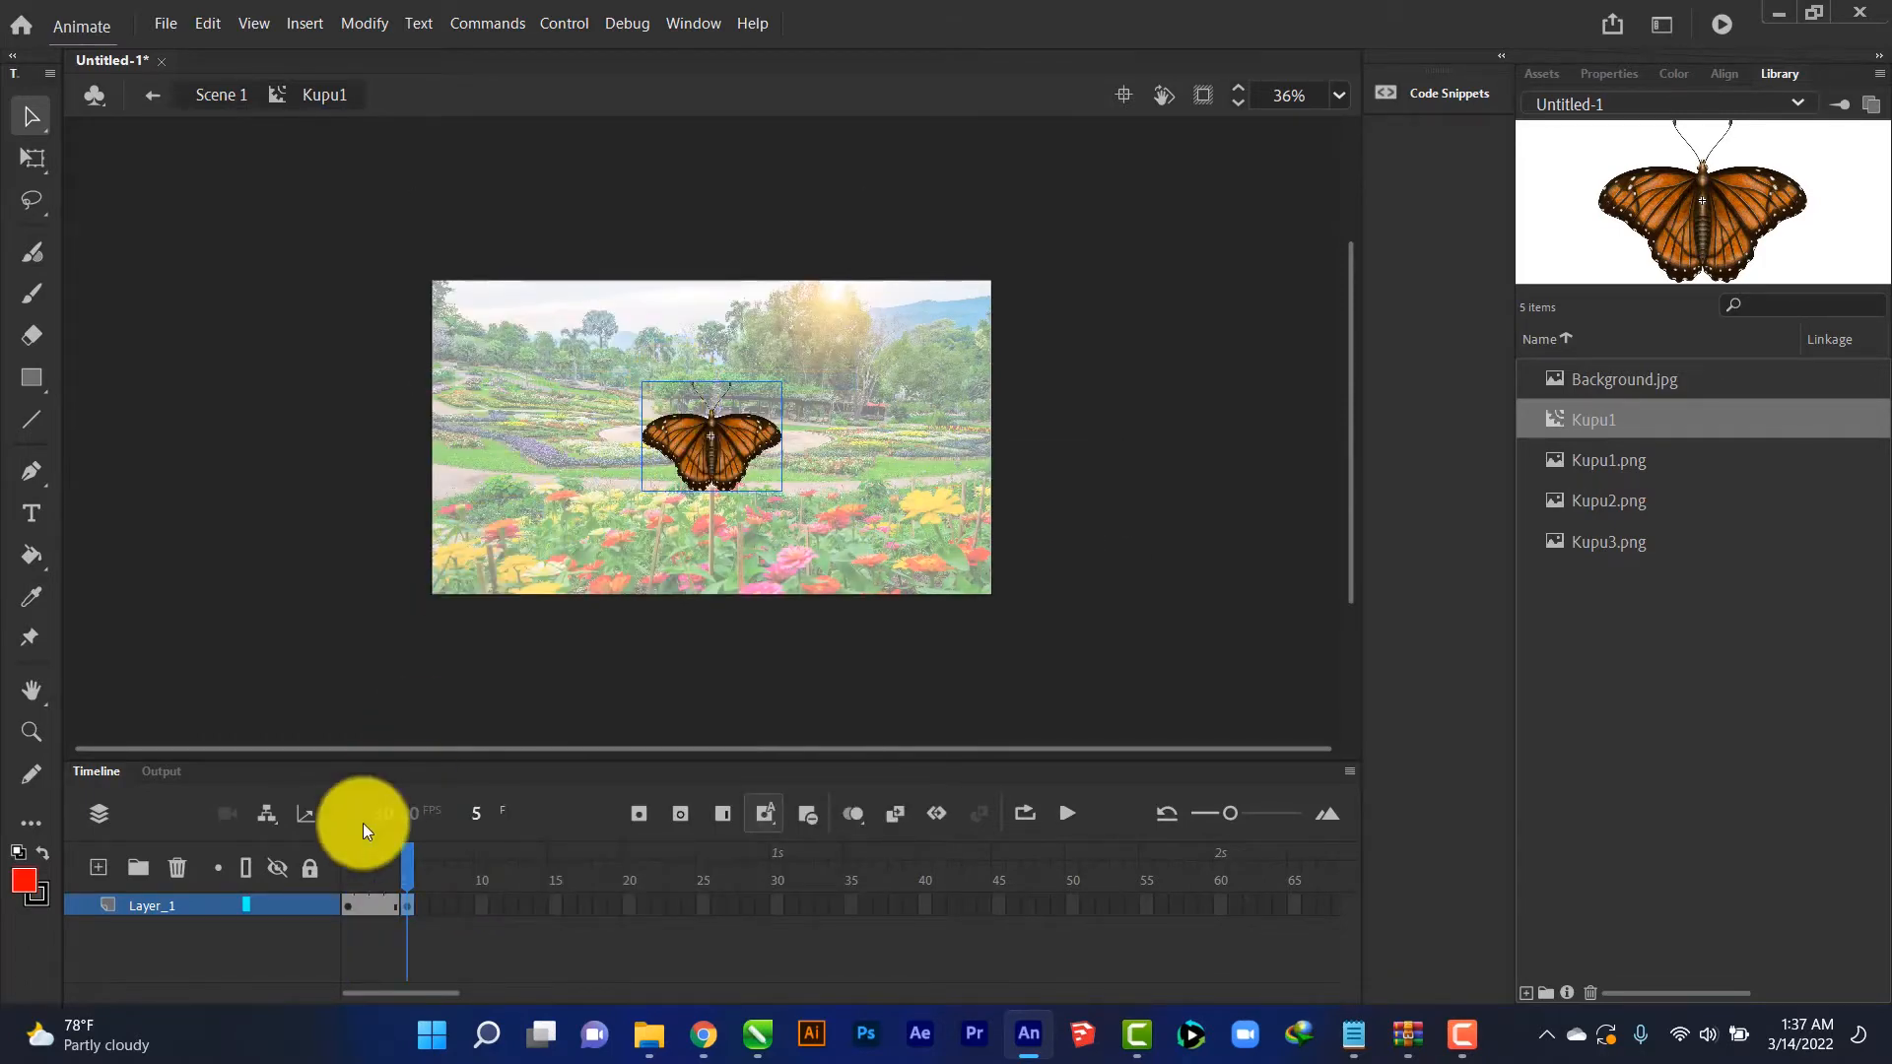
pyautogui.click(173, 913)
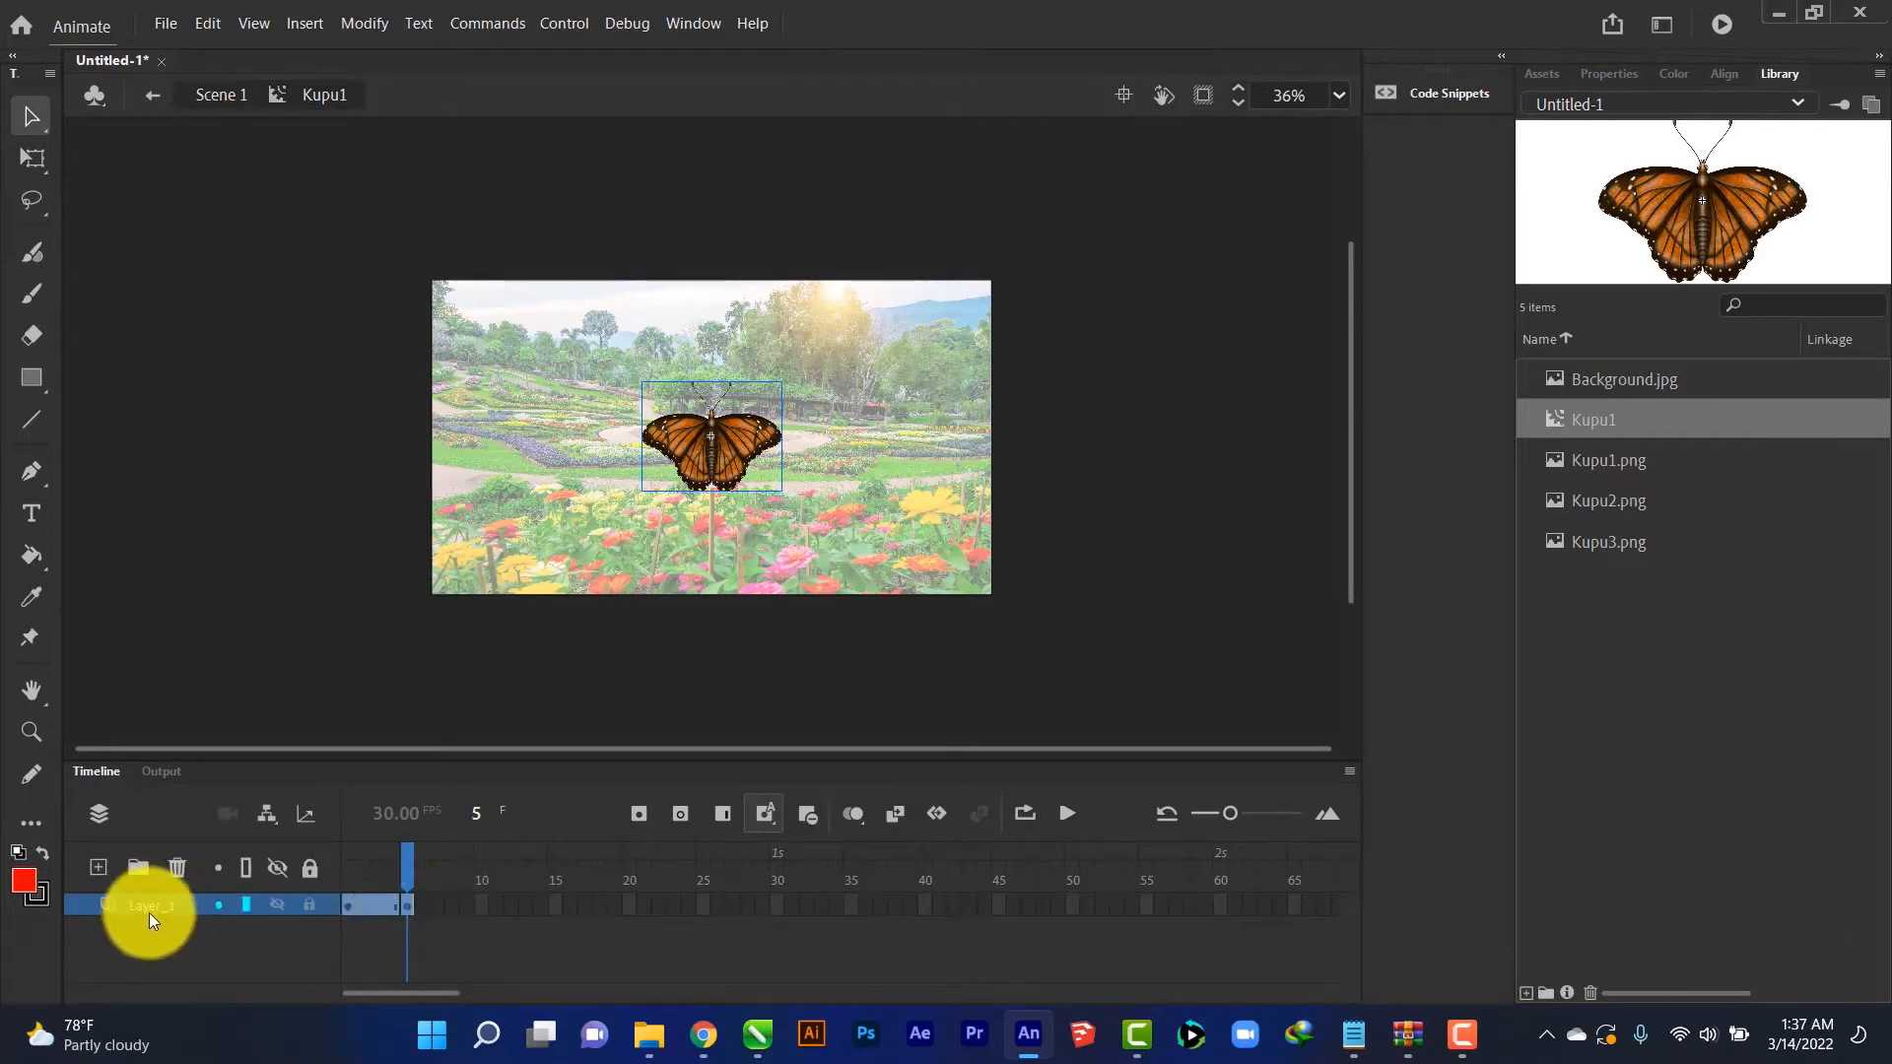
# Create a classic tween from frame 1 to frame 5 and squeeze the orange butterfly into a narrow strip at frame 5
pyautogui.click(896, 810)
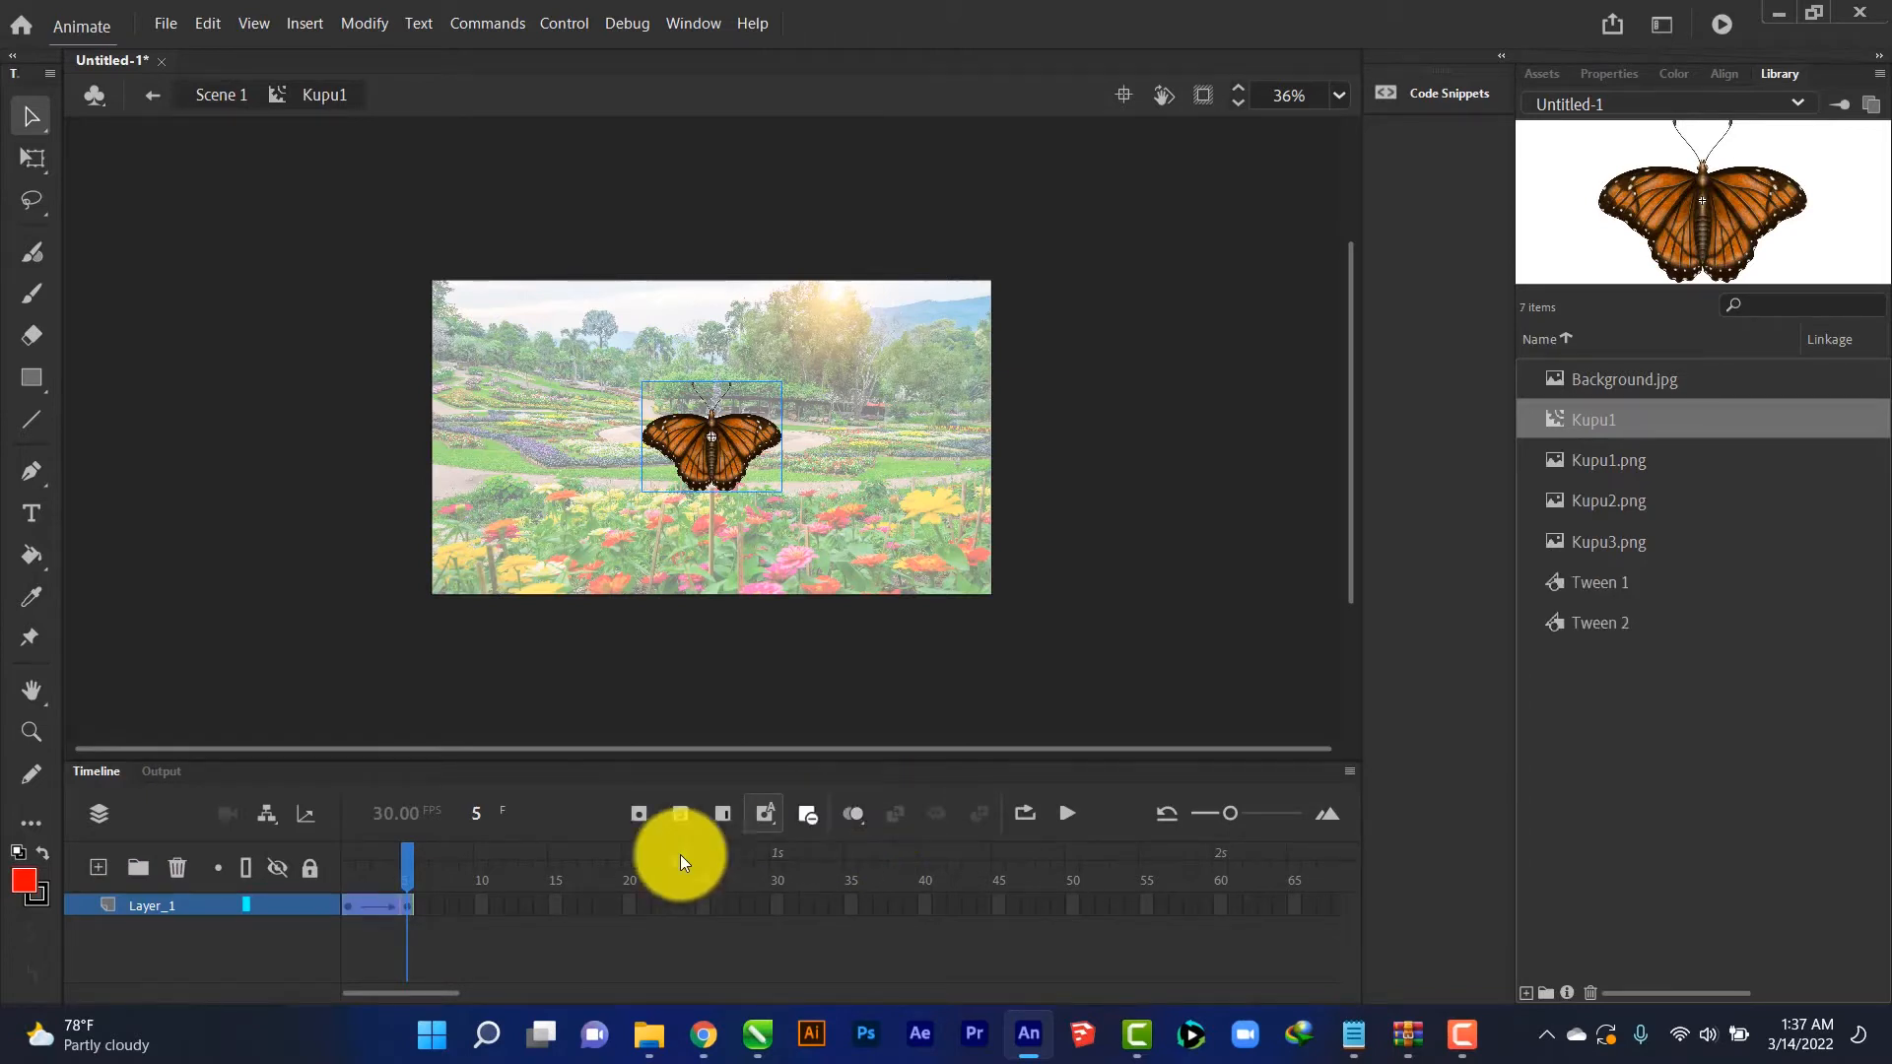
pyautogui.click(418, 903)
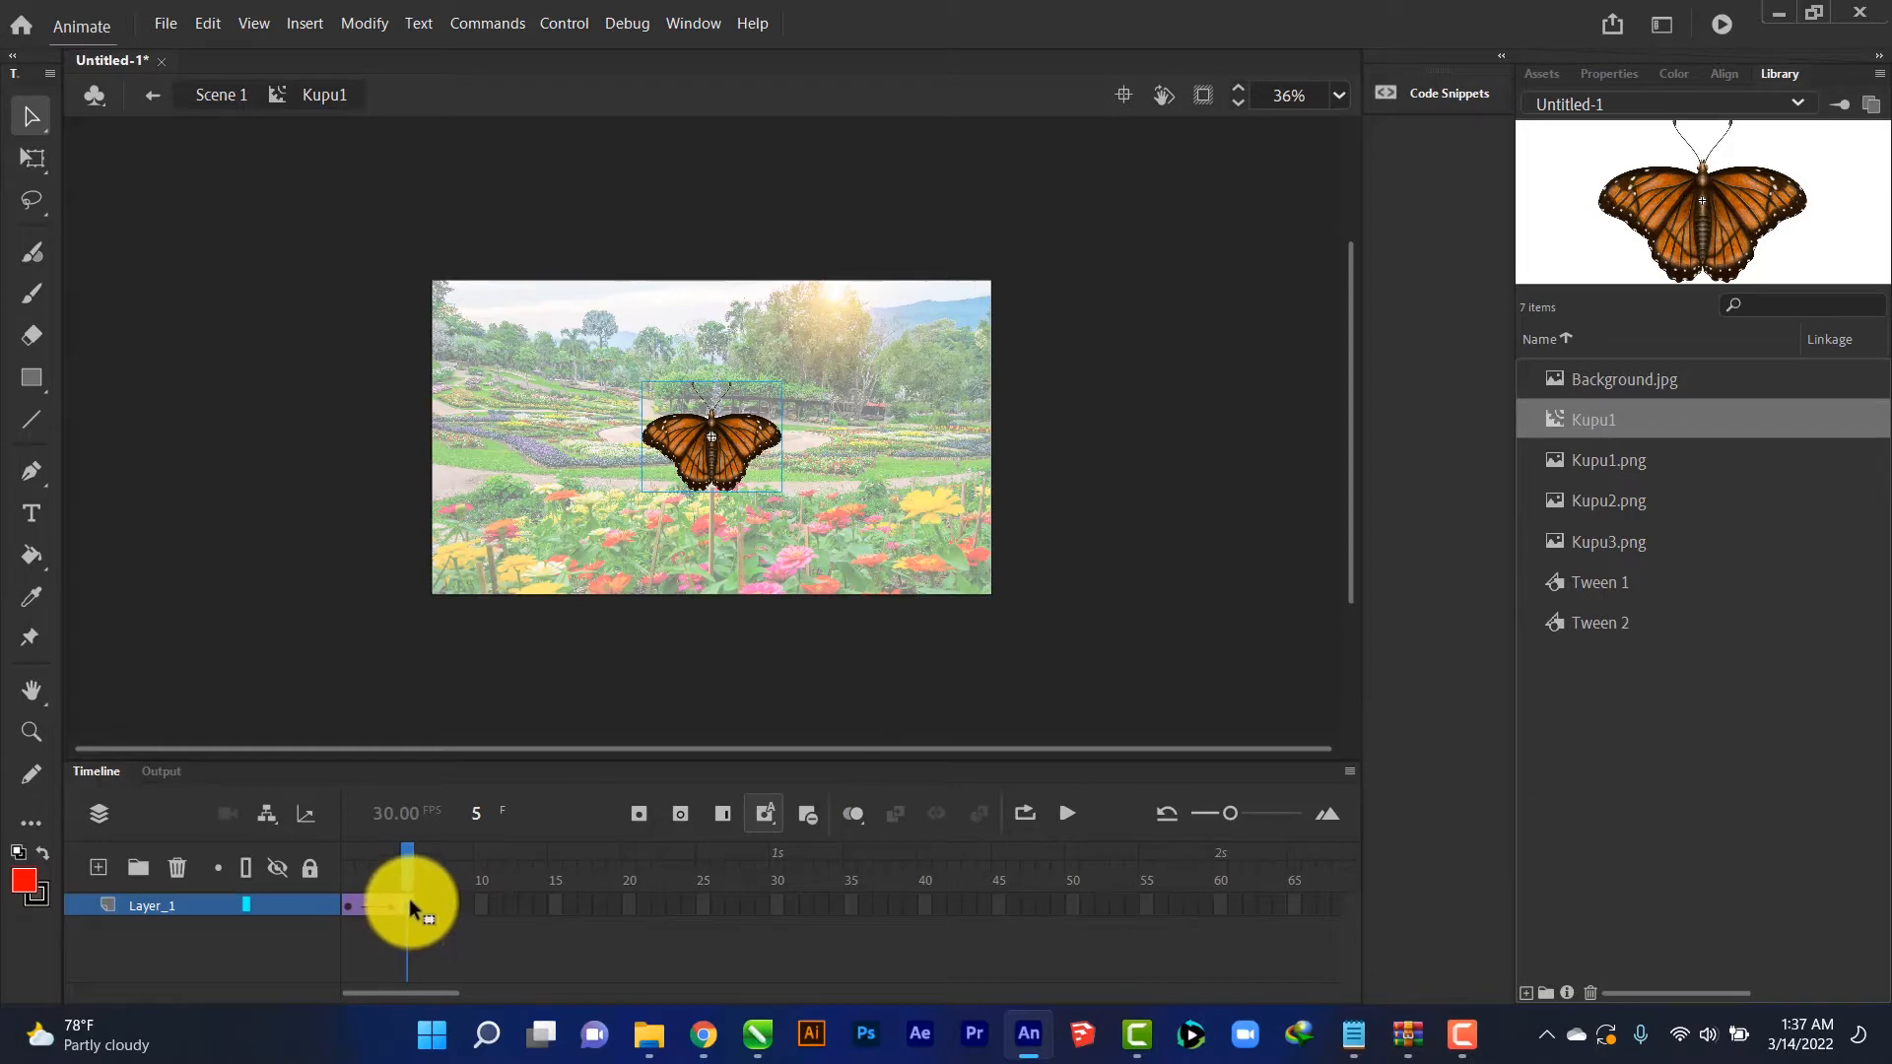
pyautogui.click(34, 157)
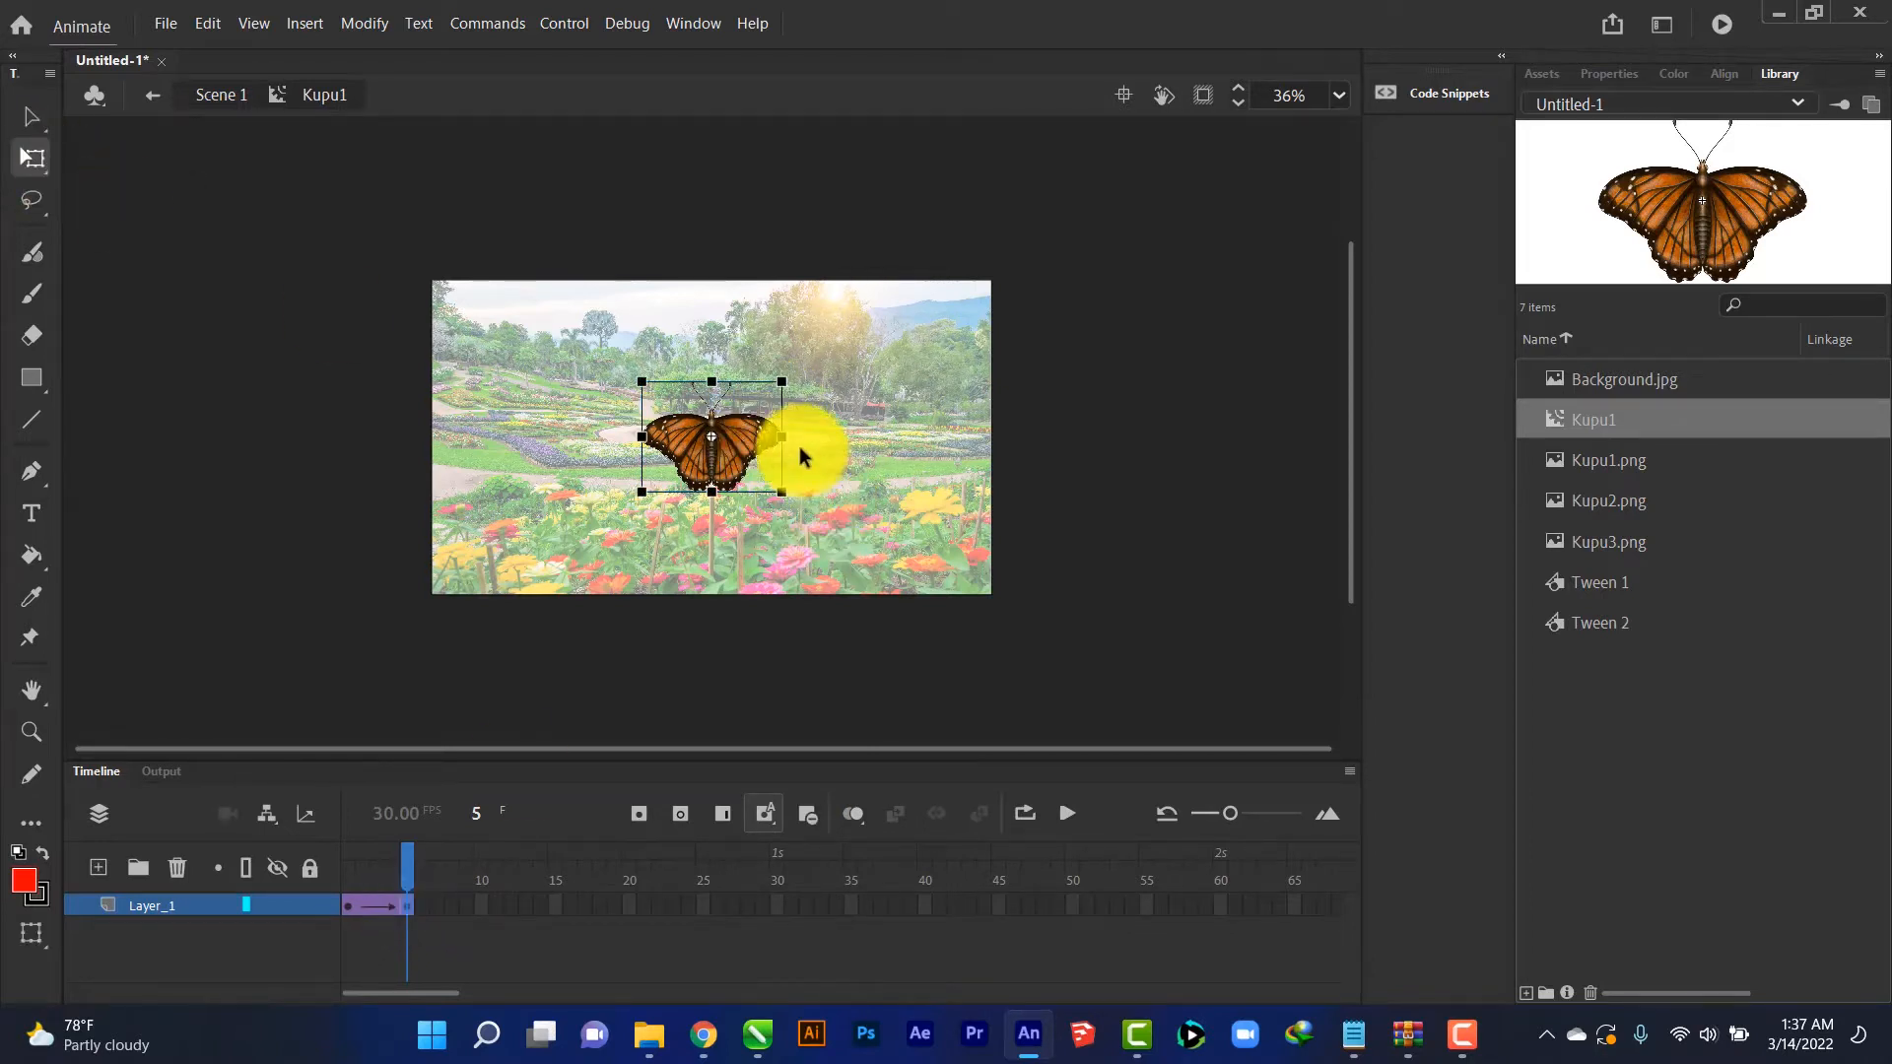
pyautogui.moveTo(778, 437); pyautogui.dragTo(726, 437)
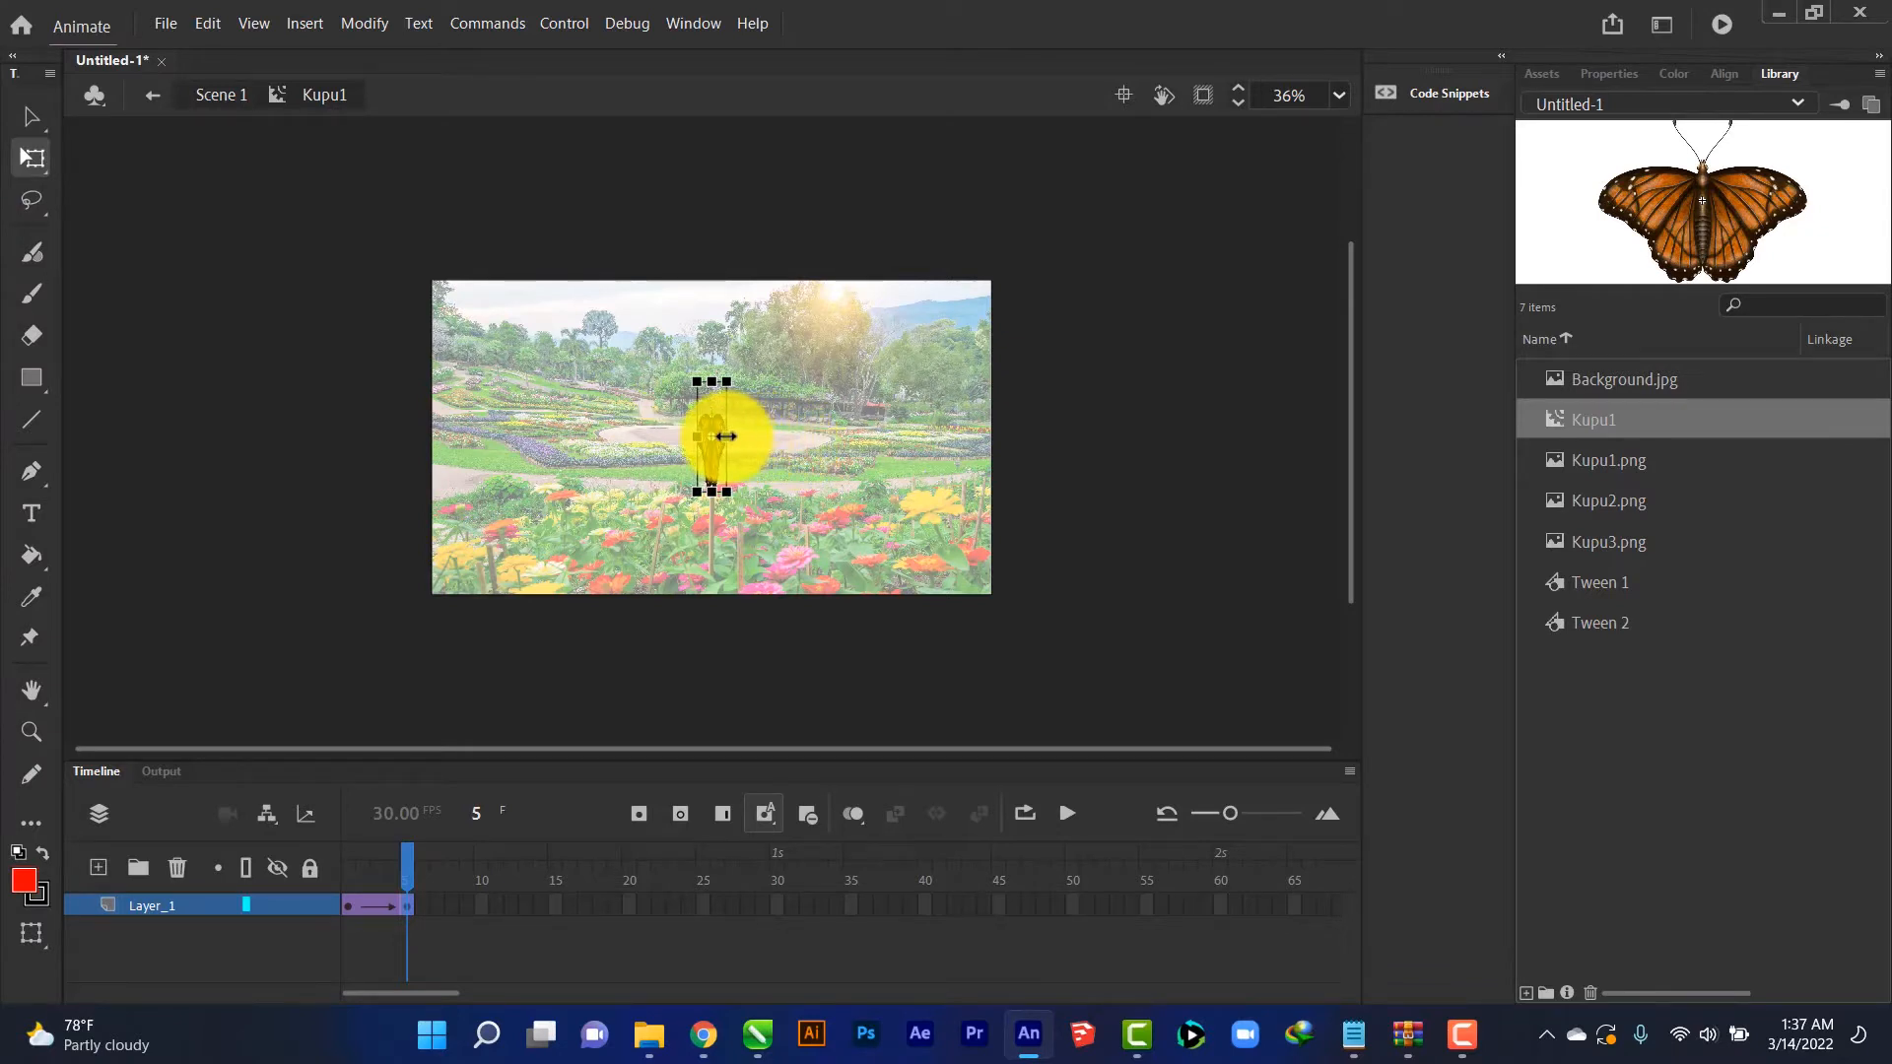
# Insert a keyframe at frame 10 of Layer_1 and widen the orange butterfly back to roughly its original open-wing width
pyautogui.rightClick(477, 905)
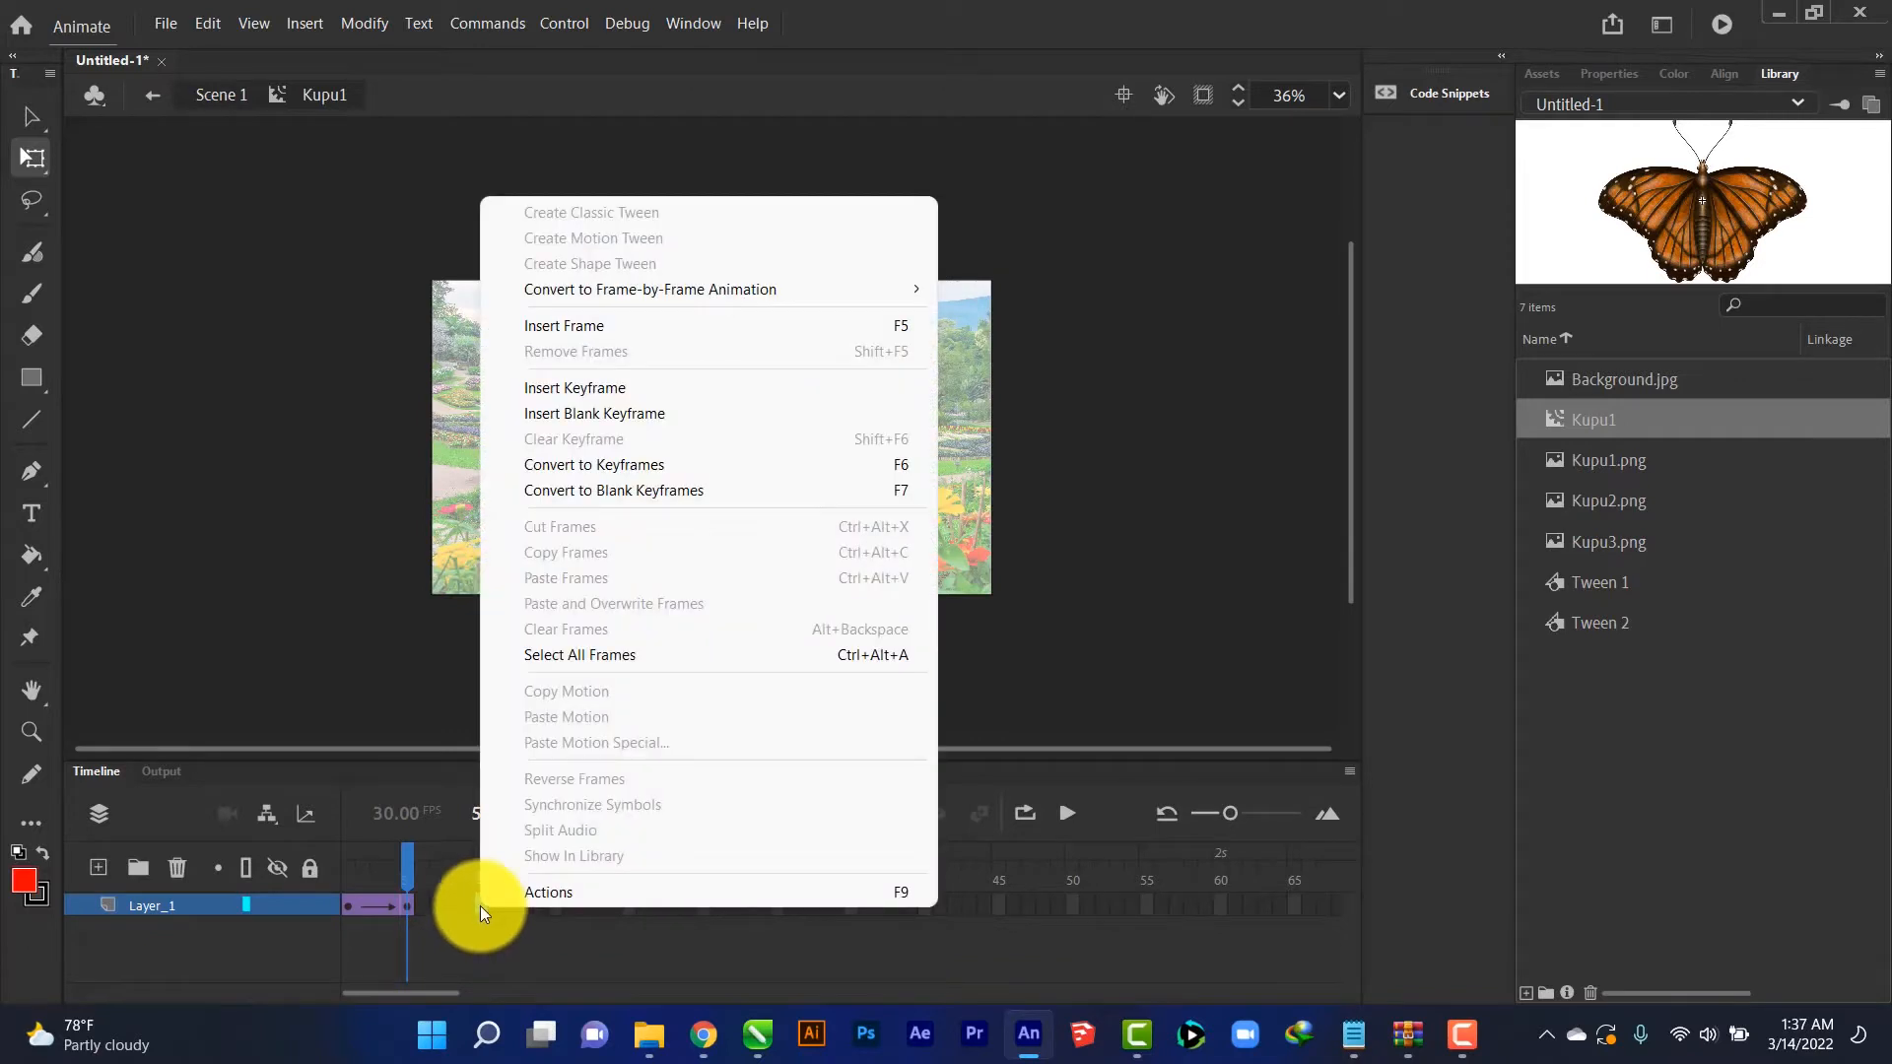
pyautogui.click(628, 390)
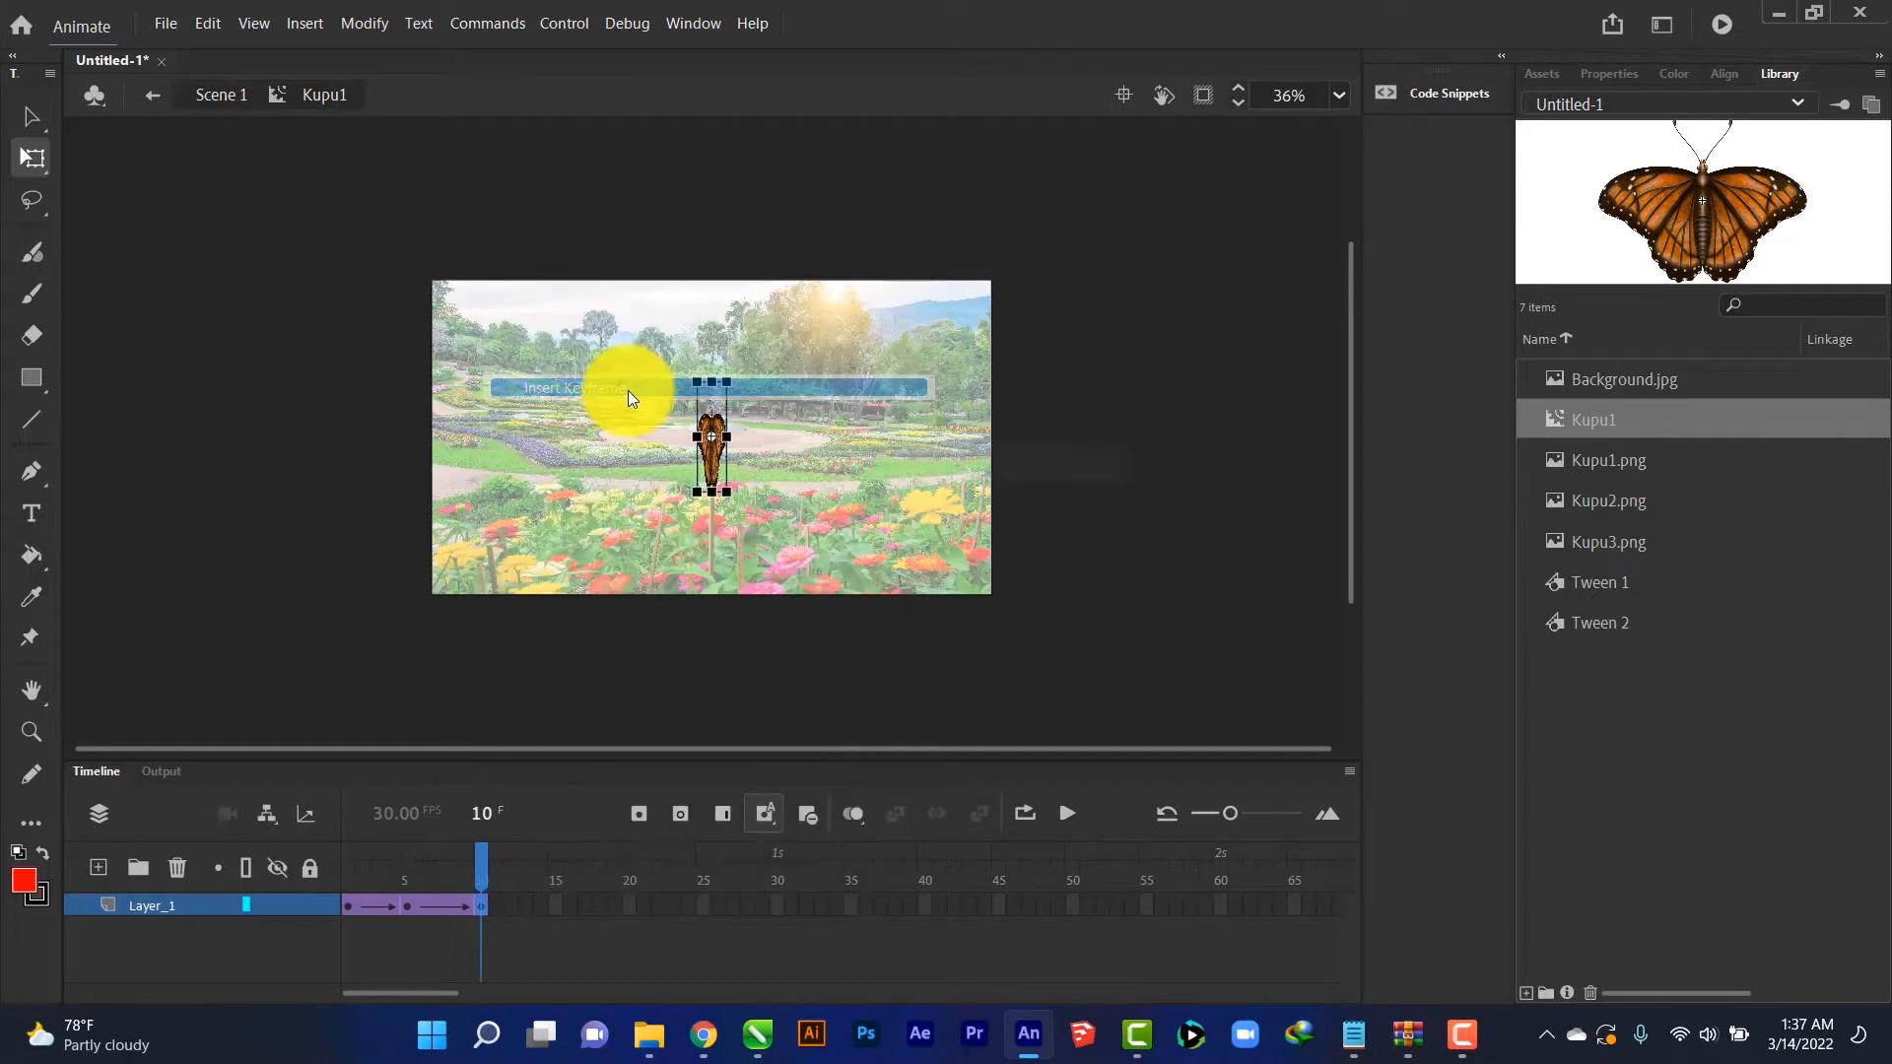
pyautogui.moveTo(727, 441); pyautogui.dragTo(785, 437)
pyautogui.moveTo(487, 845)
pyautogui.mouseDown()
pyautogui.moveTo(316, 858)
pyautogui.moveTo(499, 857)
pyautogui.mouseUp()
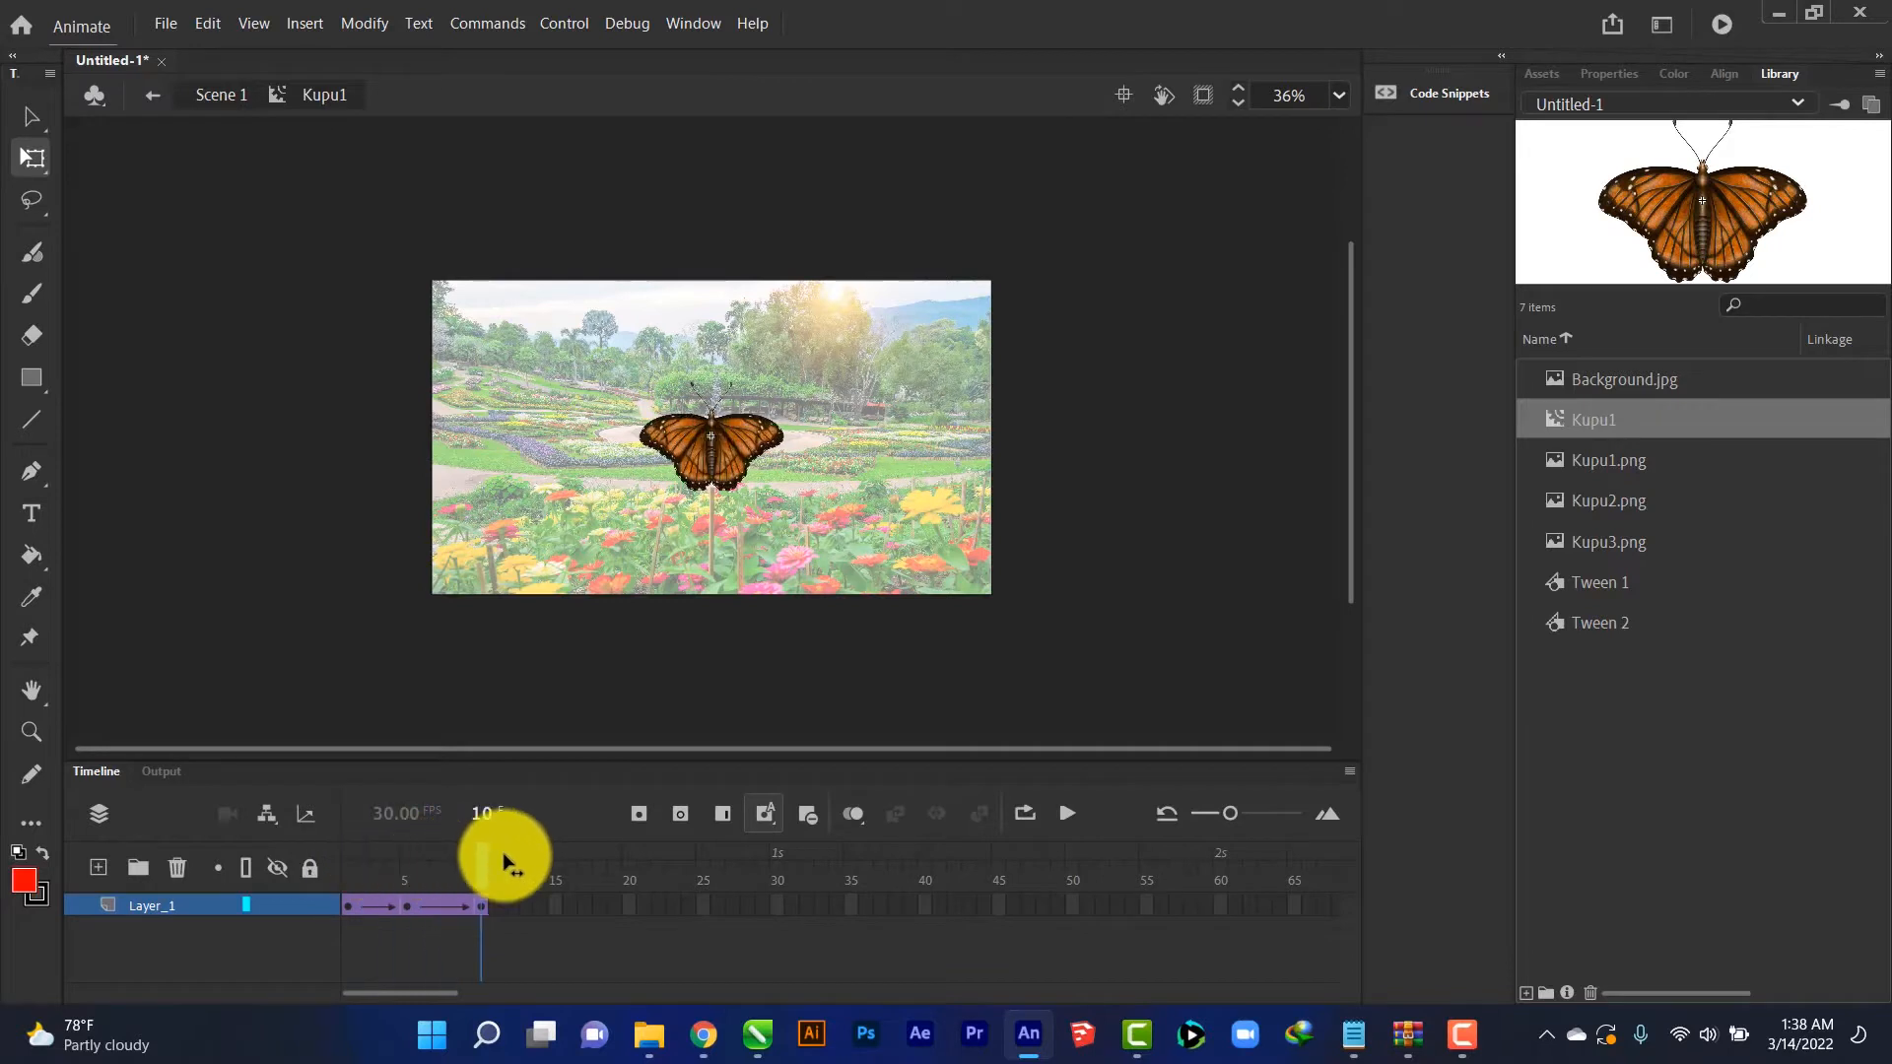
# Back in Scene 1, hide the Kupu1 layer and show the Kupu2 layer, making it the active layer
pyautogui.click(223, 96)
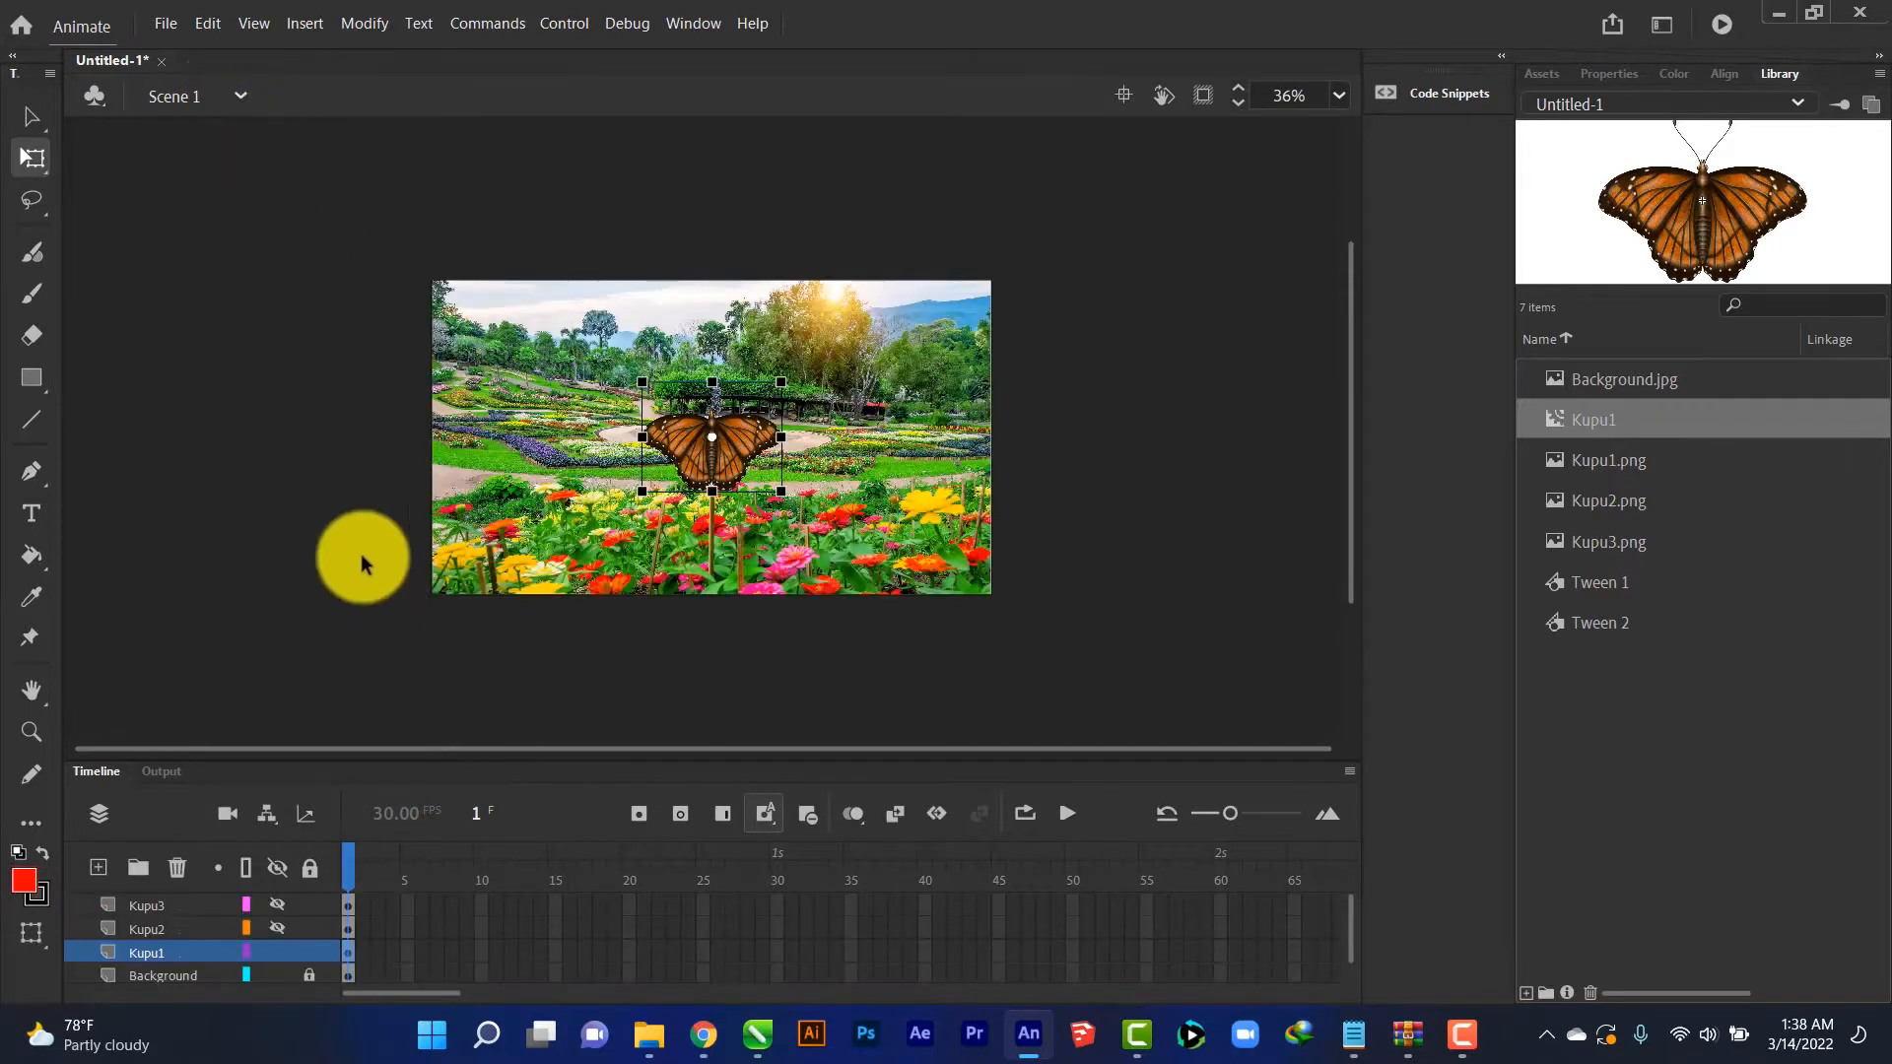
pyautogui.click(276, 952)
pyautogui.click(277, 929)
pyautogui.click(140, 930)
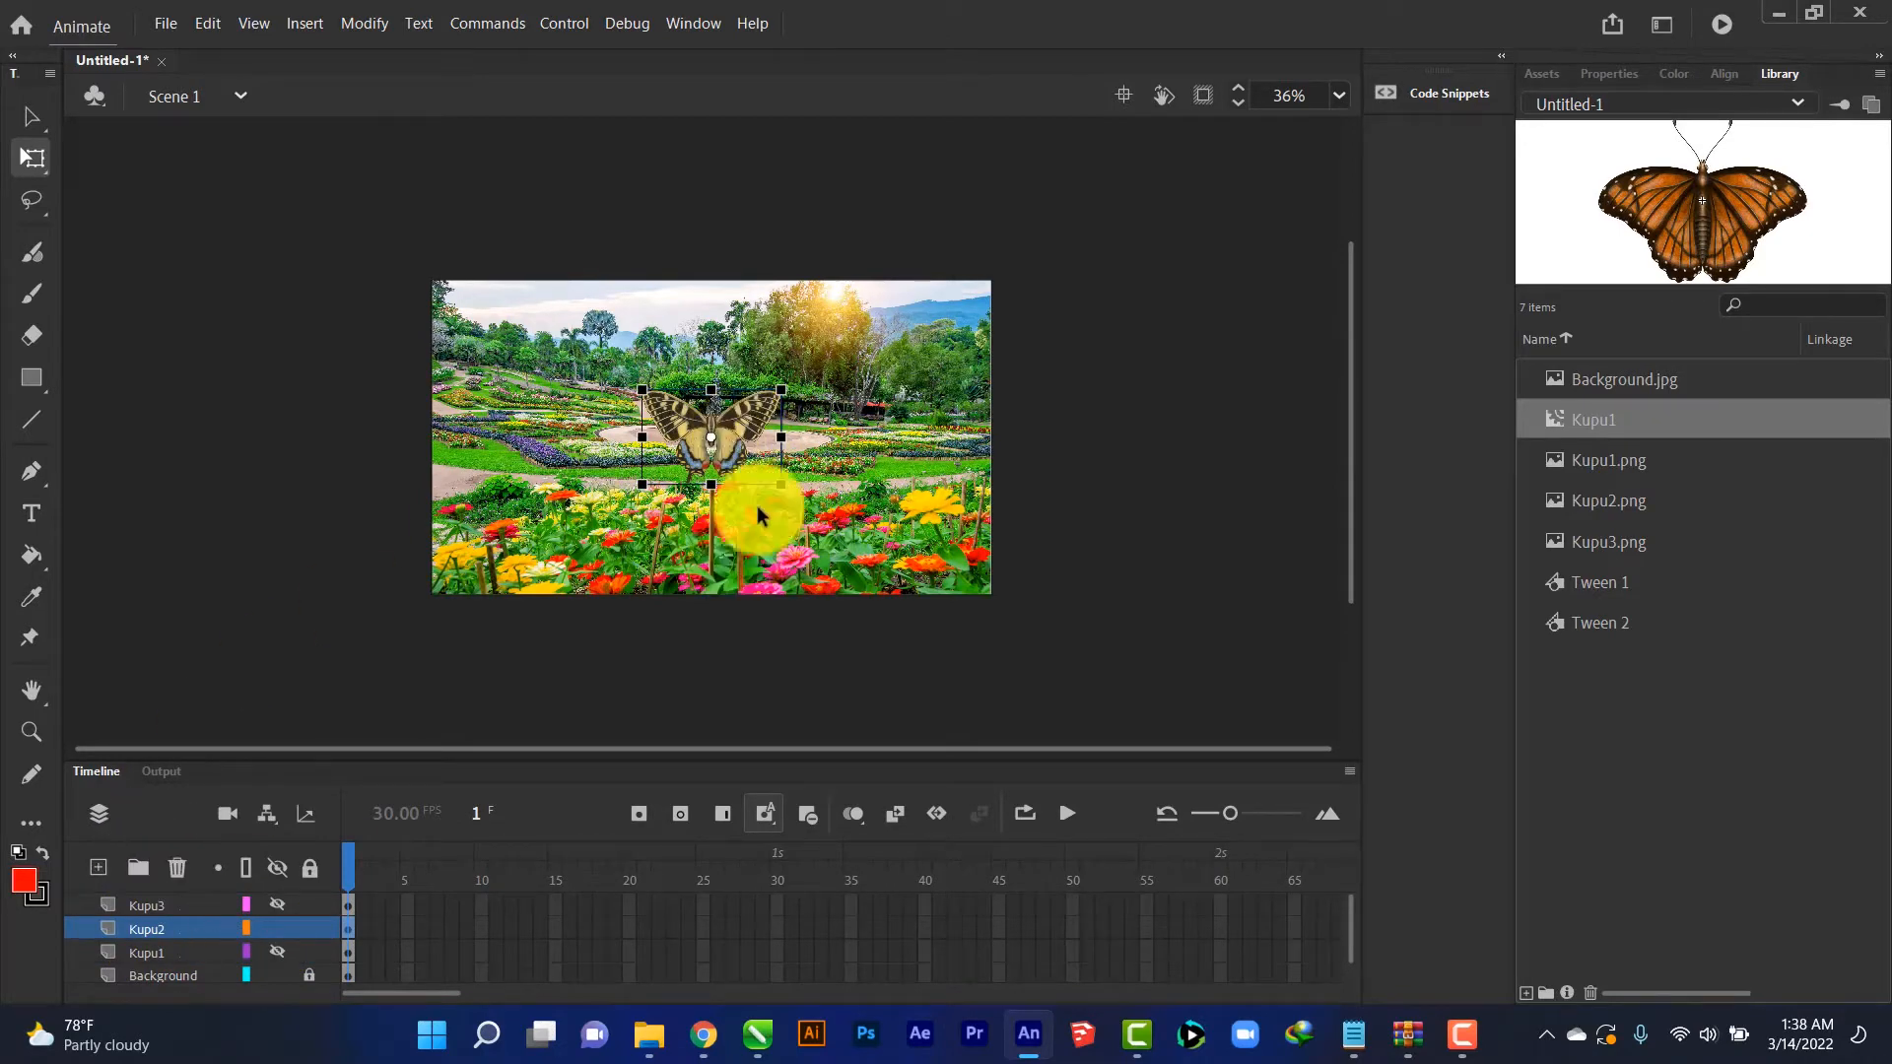
# Convert the yellow butterfly on the Kupu2 layer into a Movie Clip symbol named Kupu2
pyautogui.rightClick(742, 422)
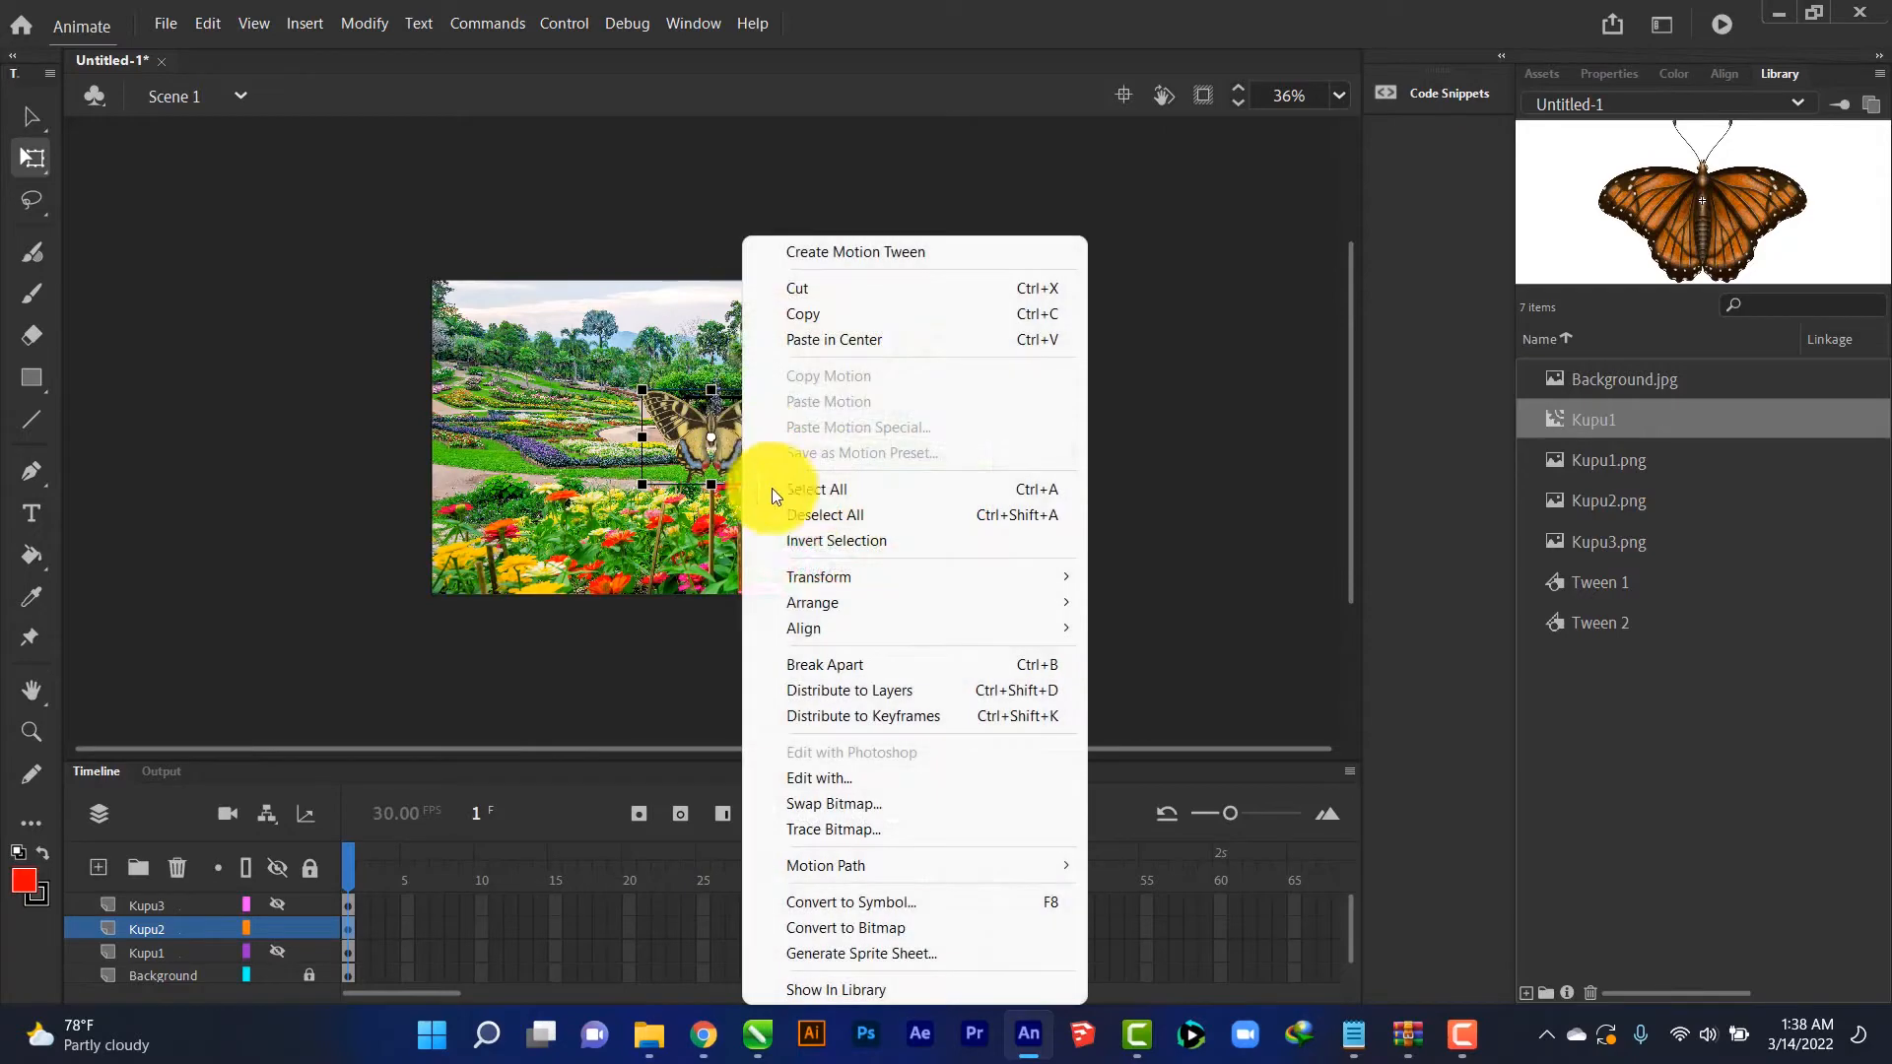
pyautogui.click(877, 903)
pyautogui.click(1201, 112)
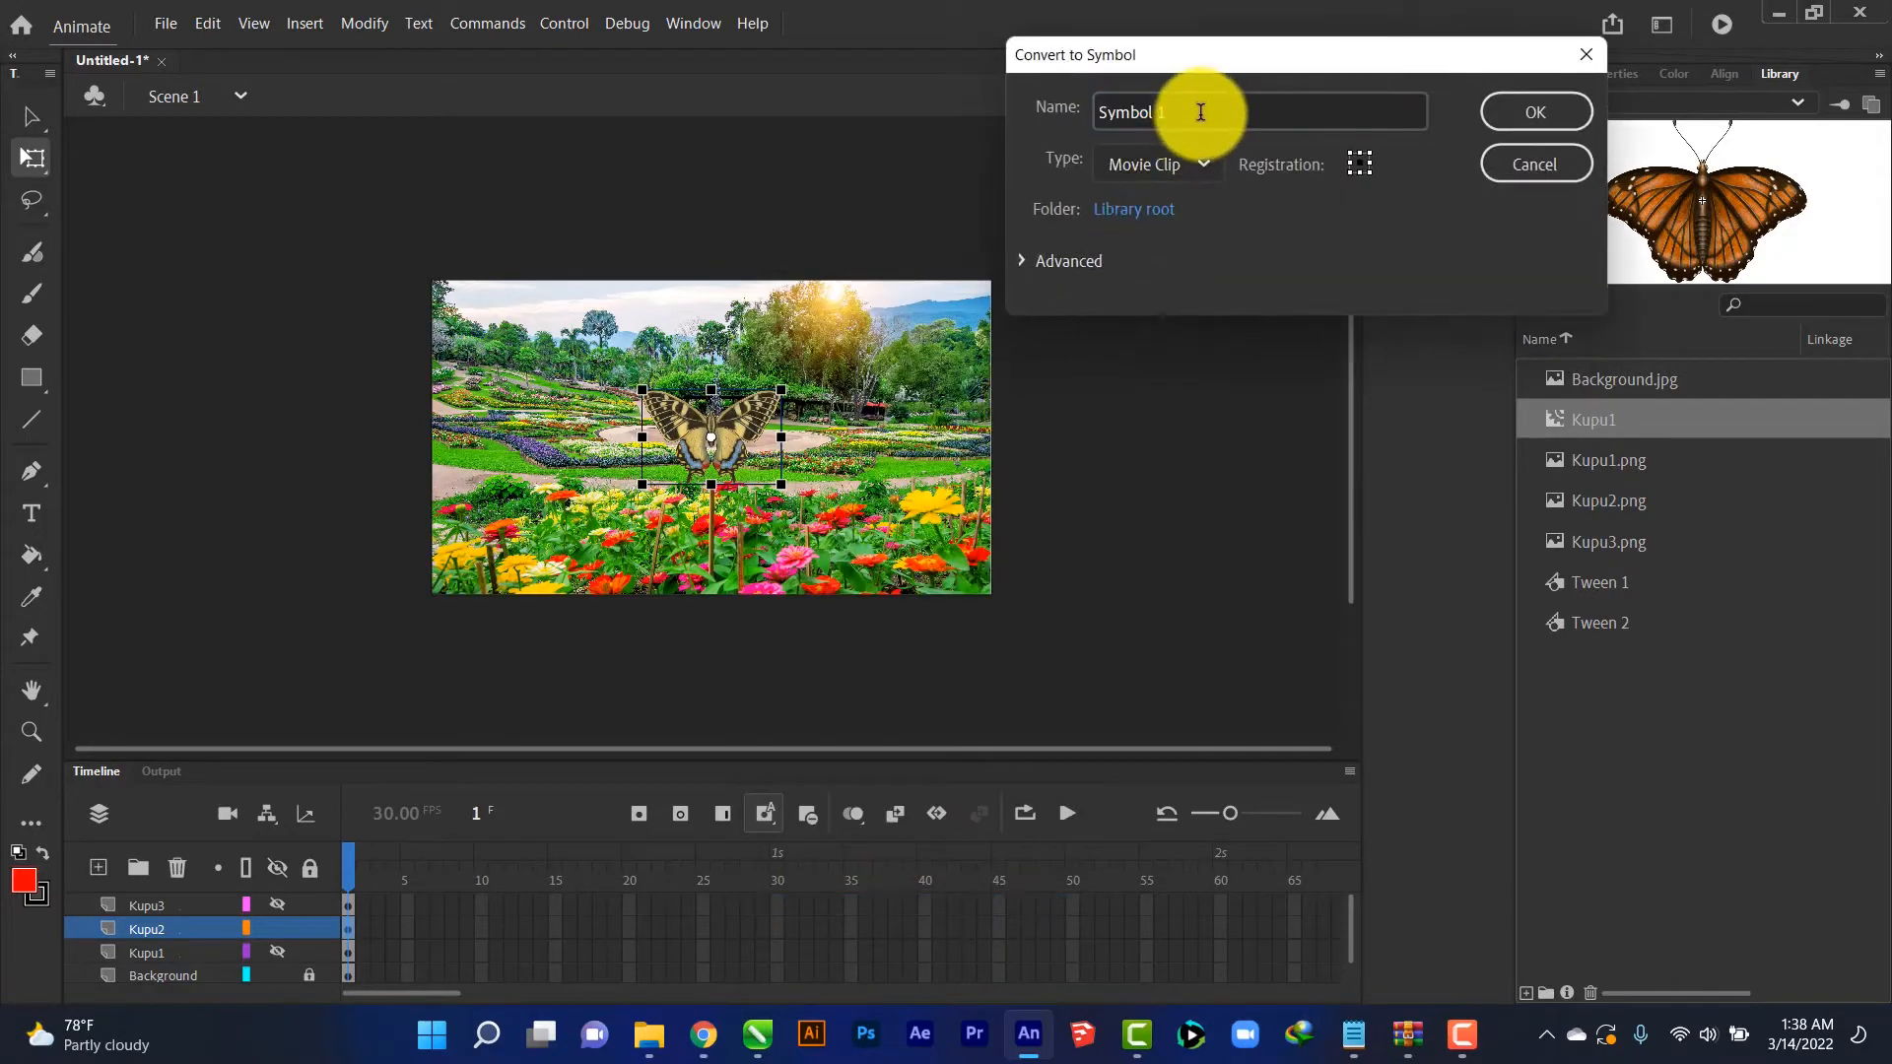
pyautogui.doubleClick(1200, 112)
pyautogui.write('Kupu2')
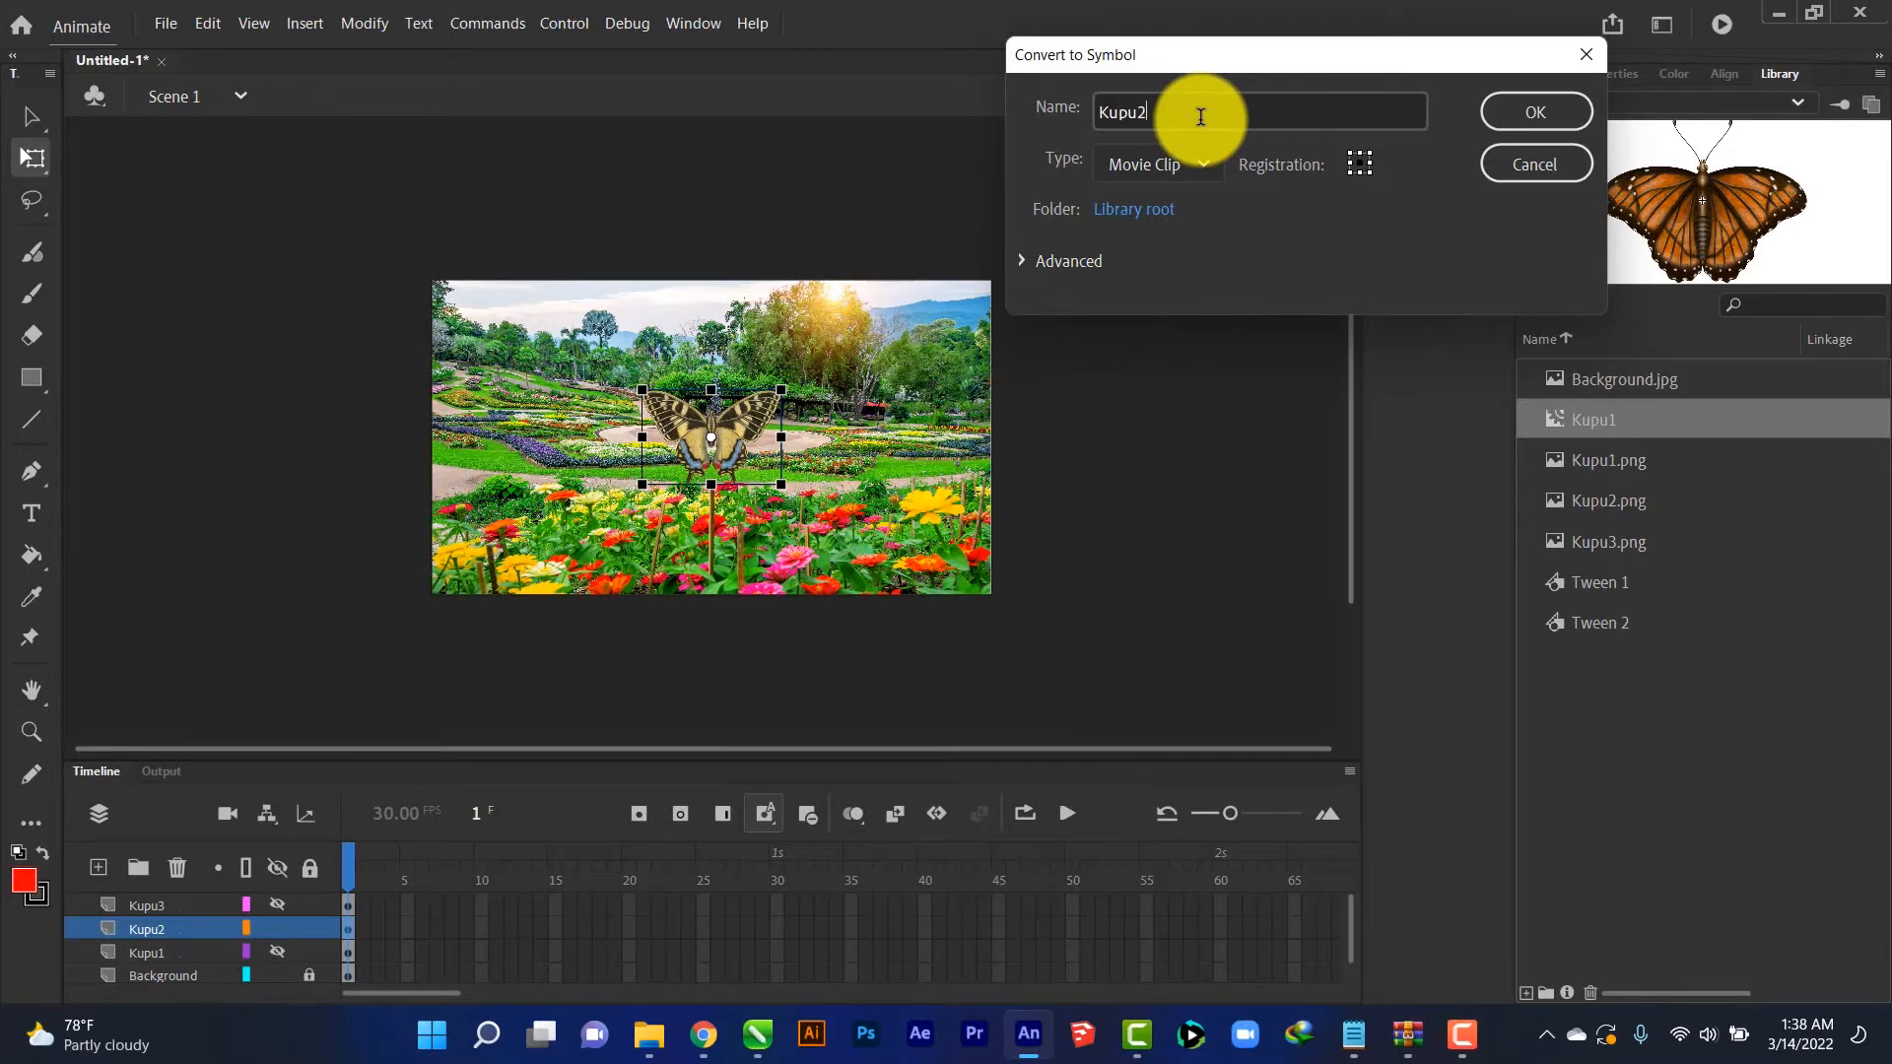
pyautogui.press('Return')
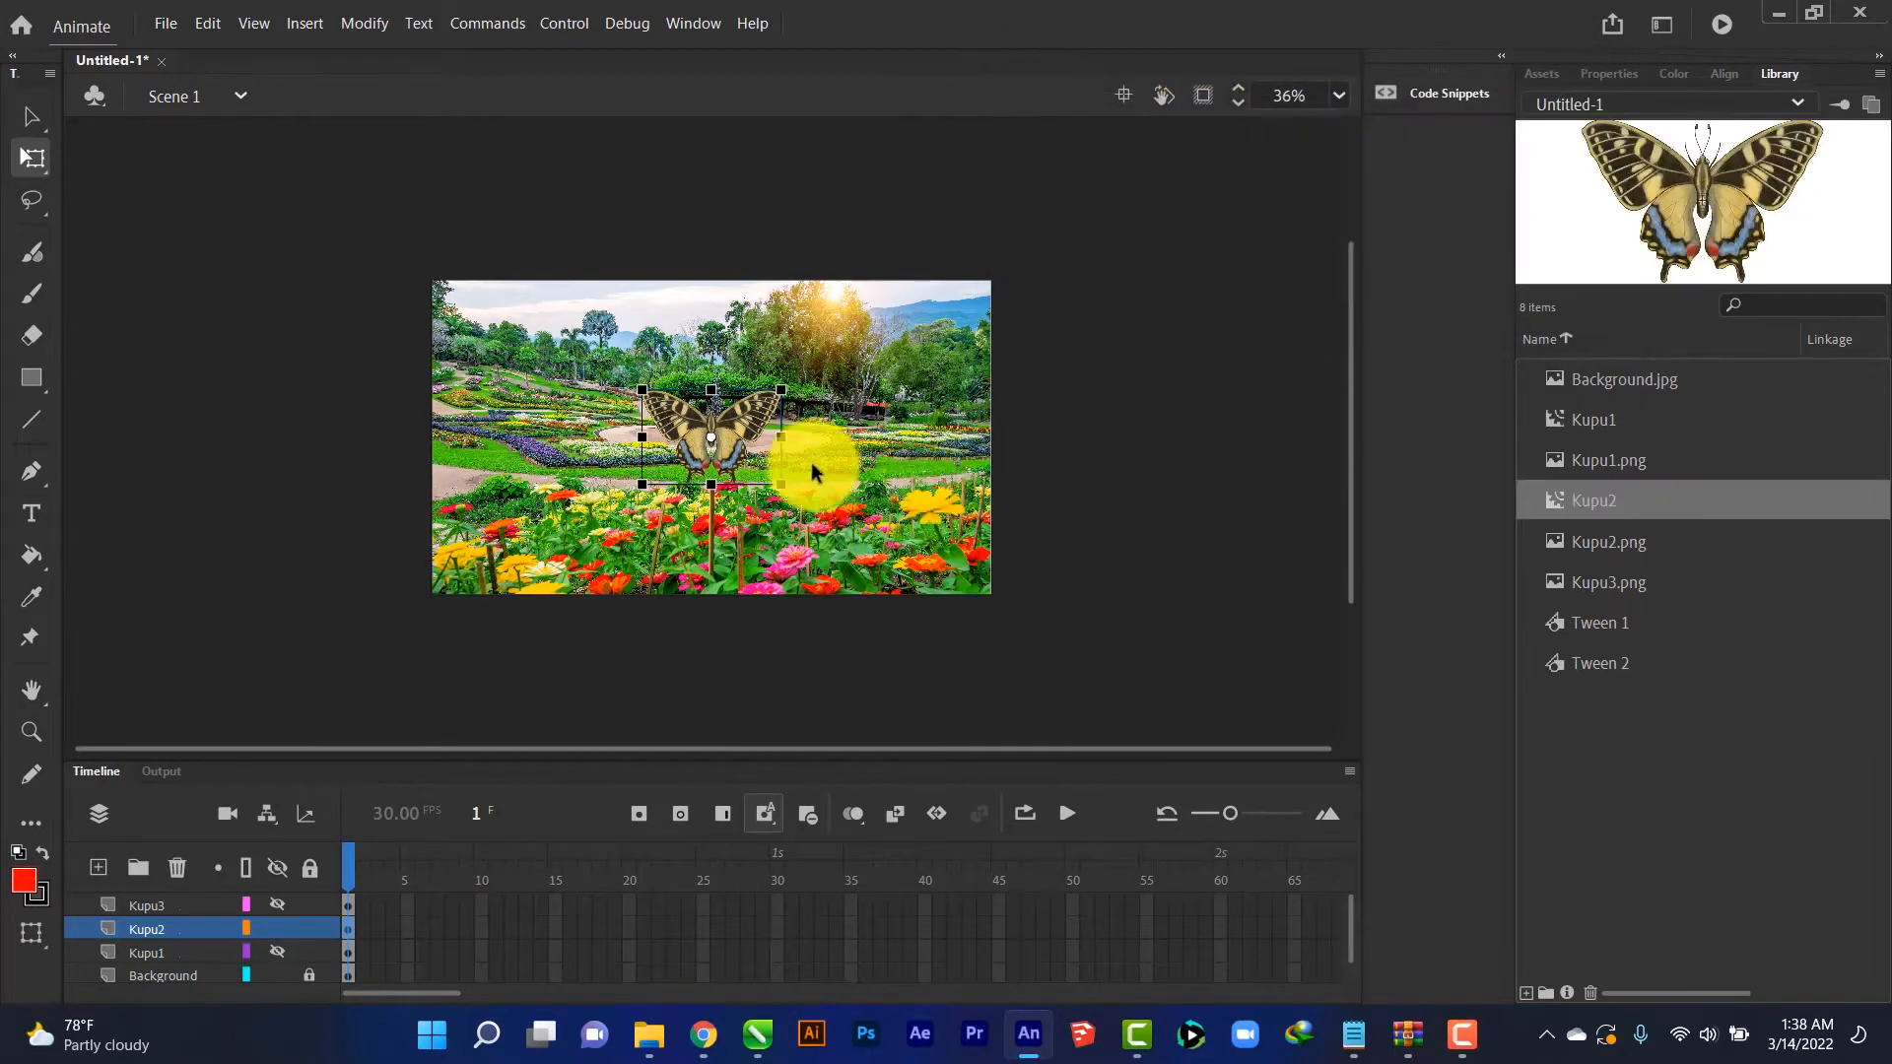
# Open the Kupu2 symbol for editing in place and insert a keyframe at frame 5 of its Layer_1
pyautogui.doubleClick(734, 433)
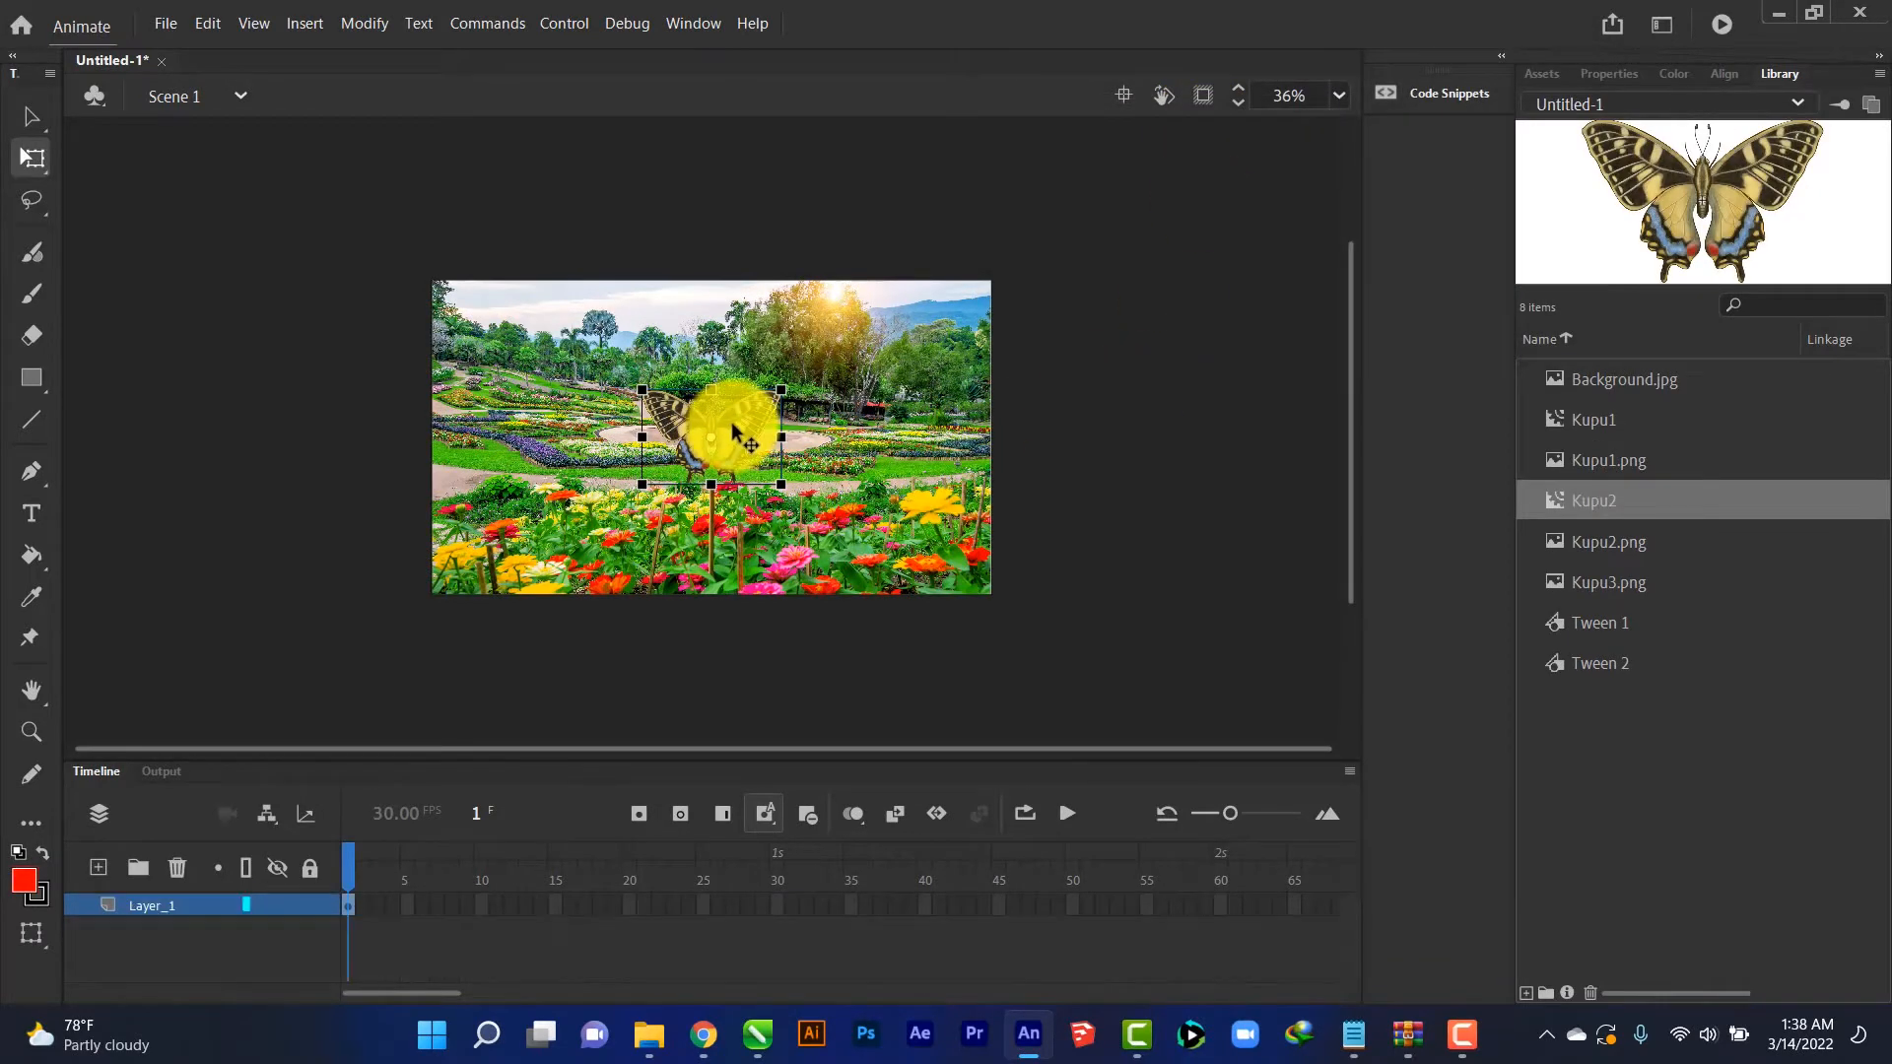
pyautogui.rightClick(408, 903)
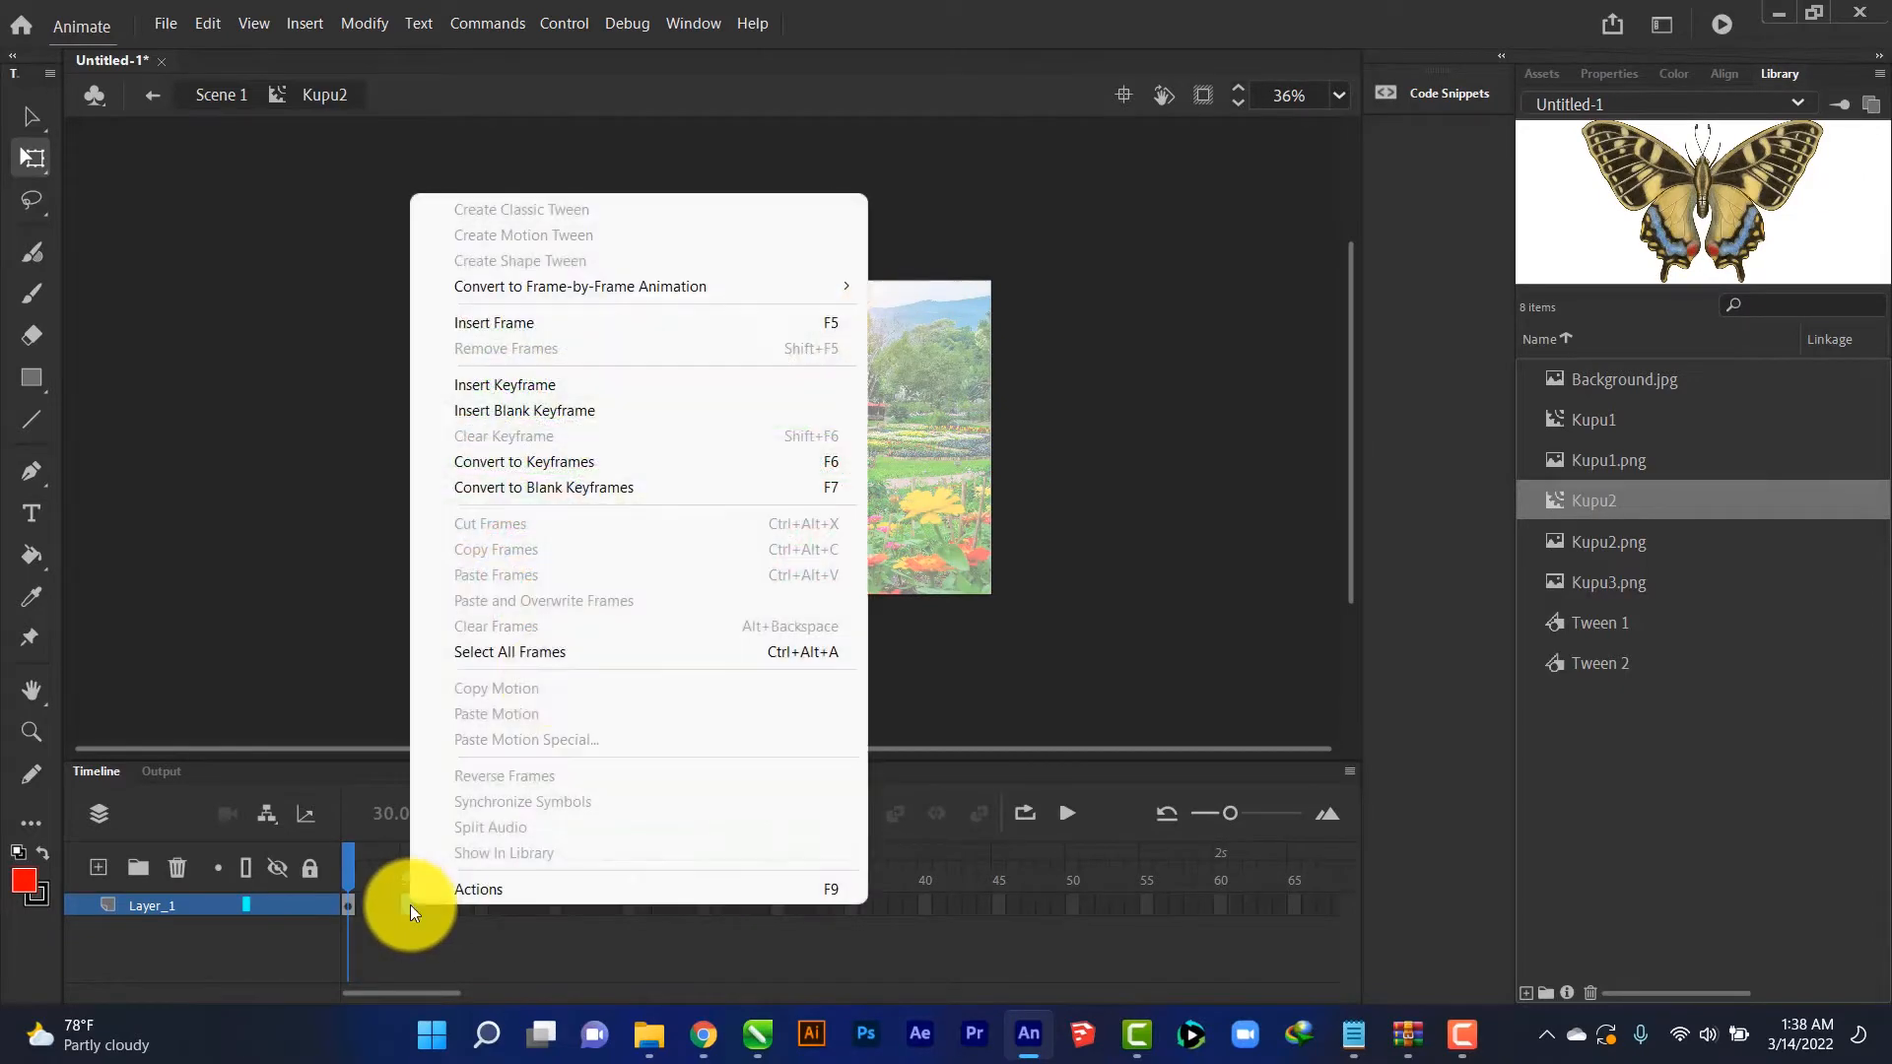
pyautogui.click(581, 391)
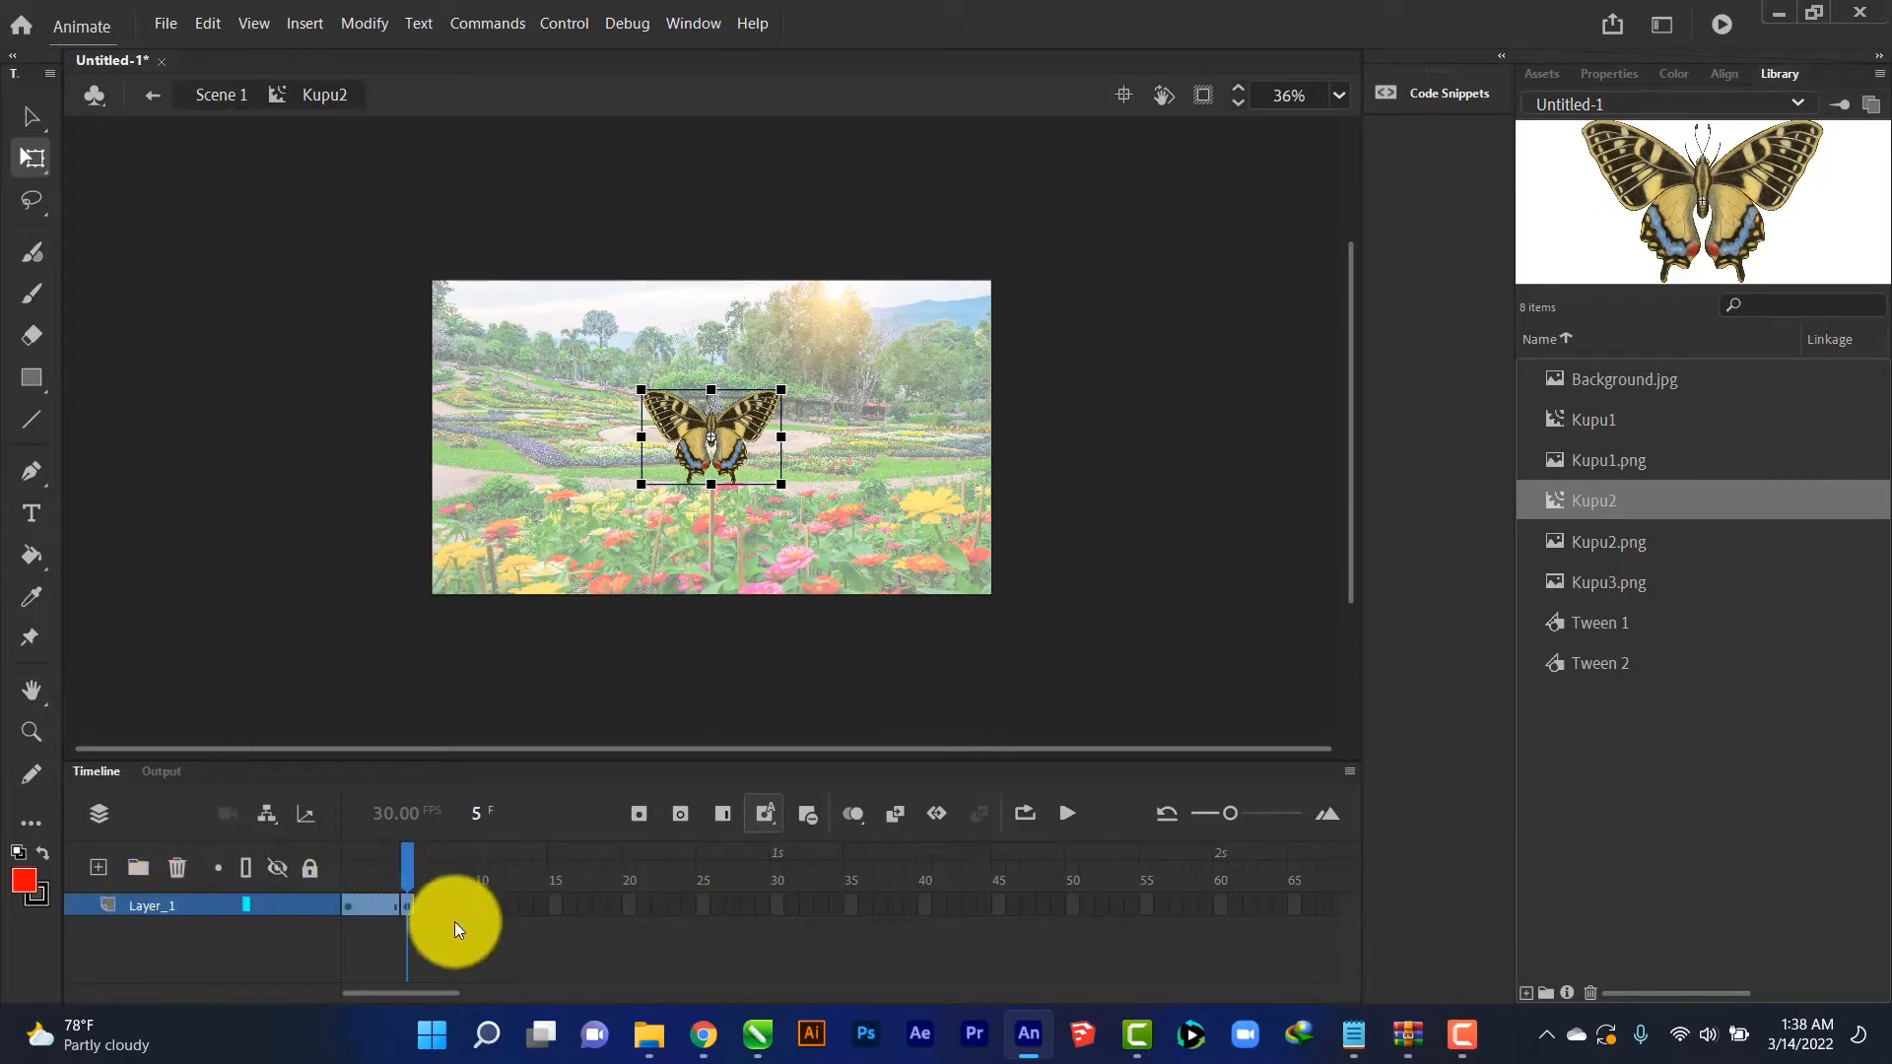
# Create a classic tween from frame 1 to frame 5 and squeeze the yellow butterfly into a narrow strip at frame 5
pyautogui.click(897, 820)
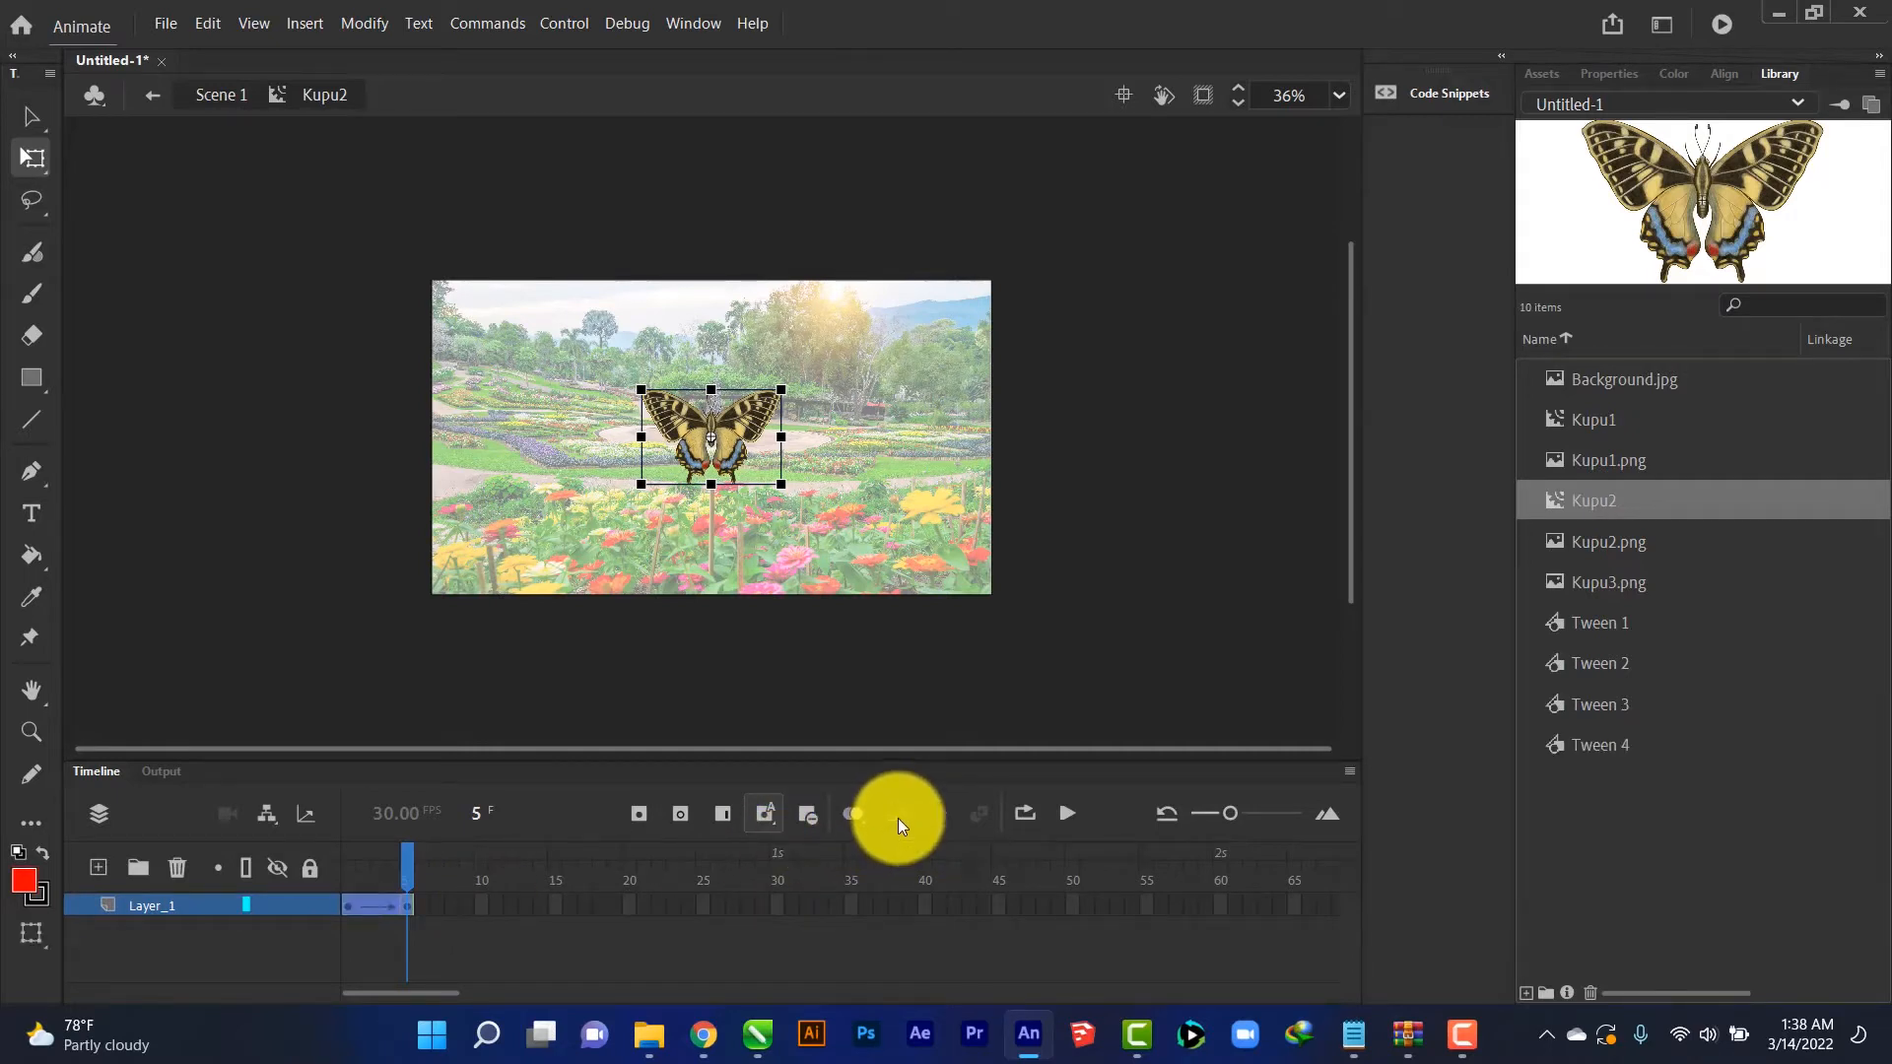
pyautogui.click(406, 904)
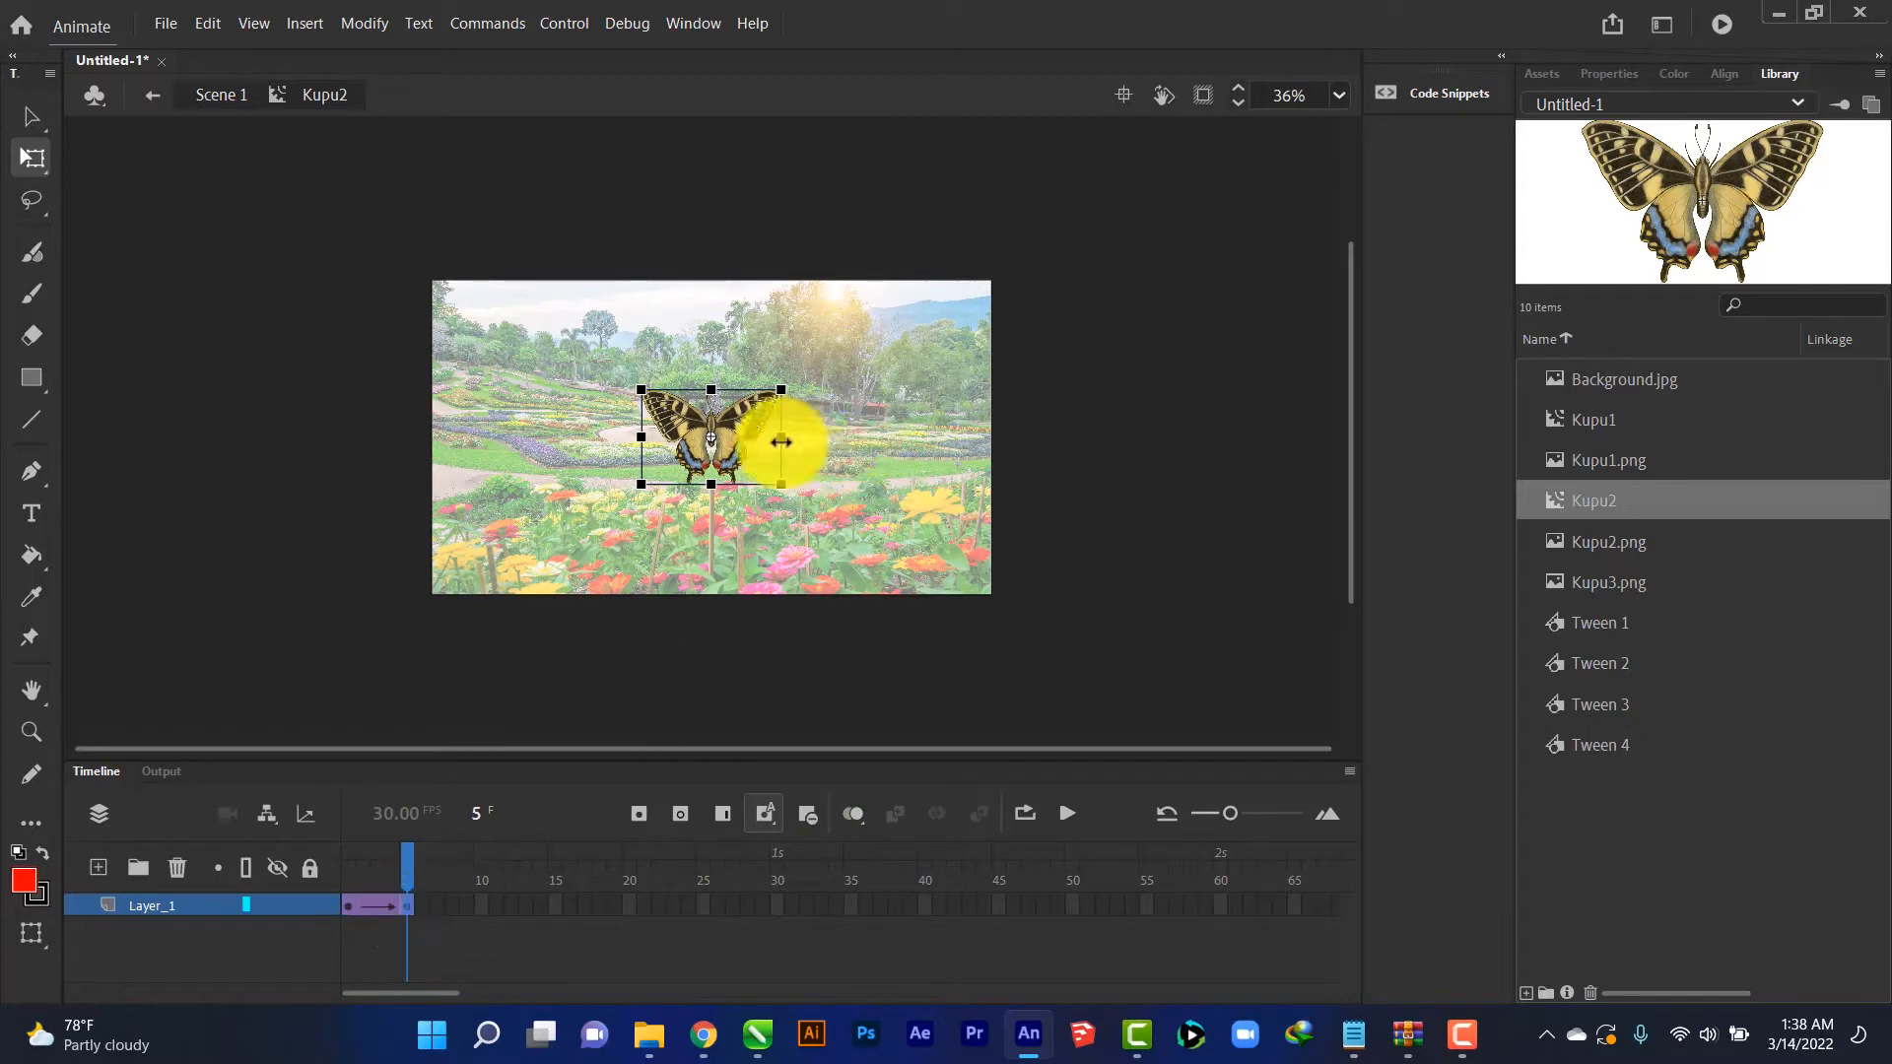
pyautogui.moveTo(779, 438); pyautogui.dragTo(726, 440)
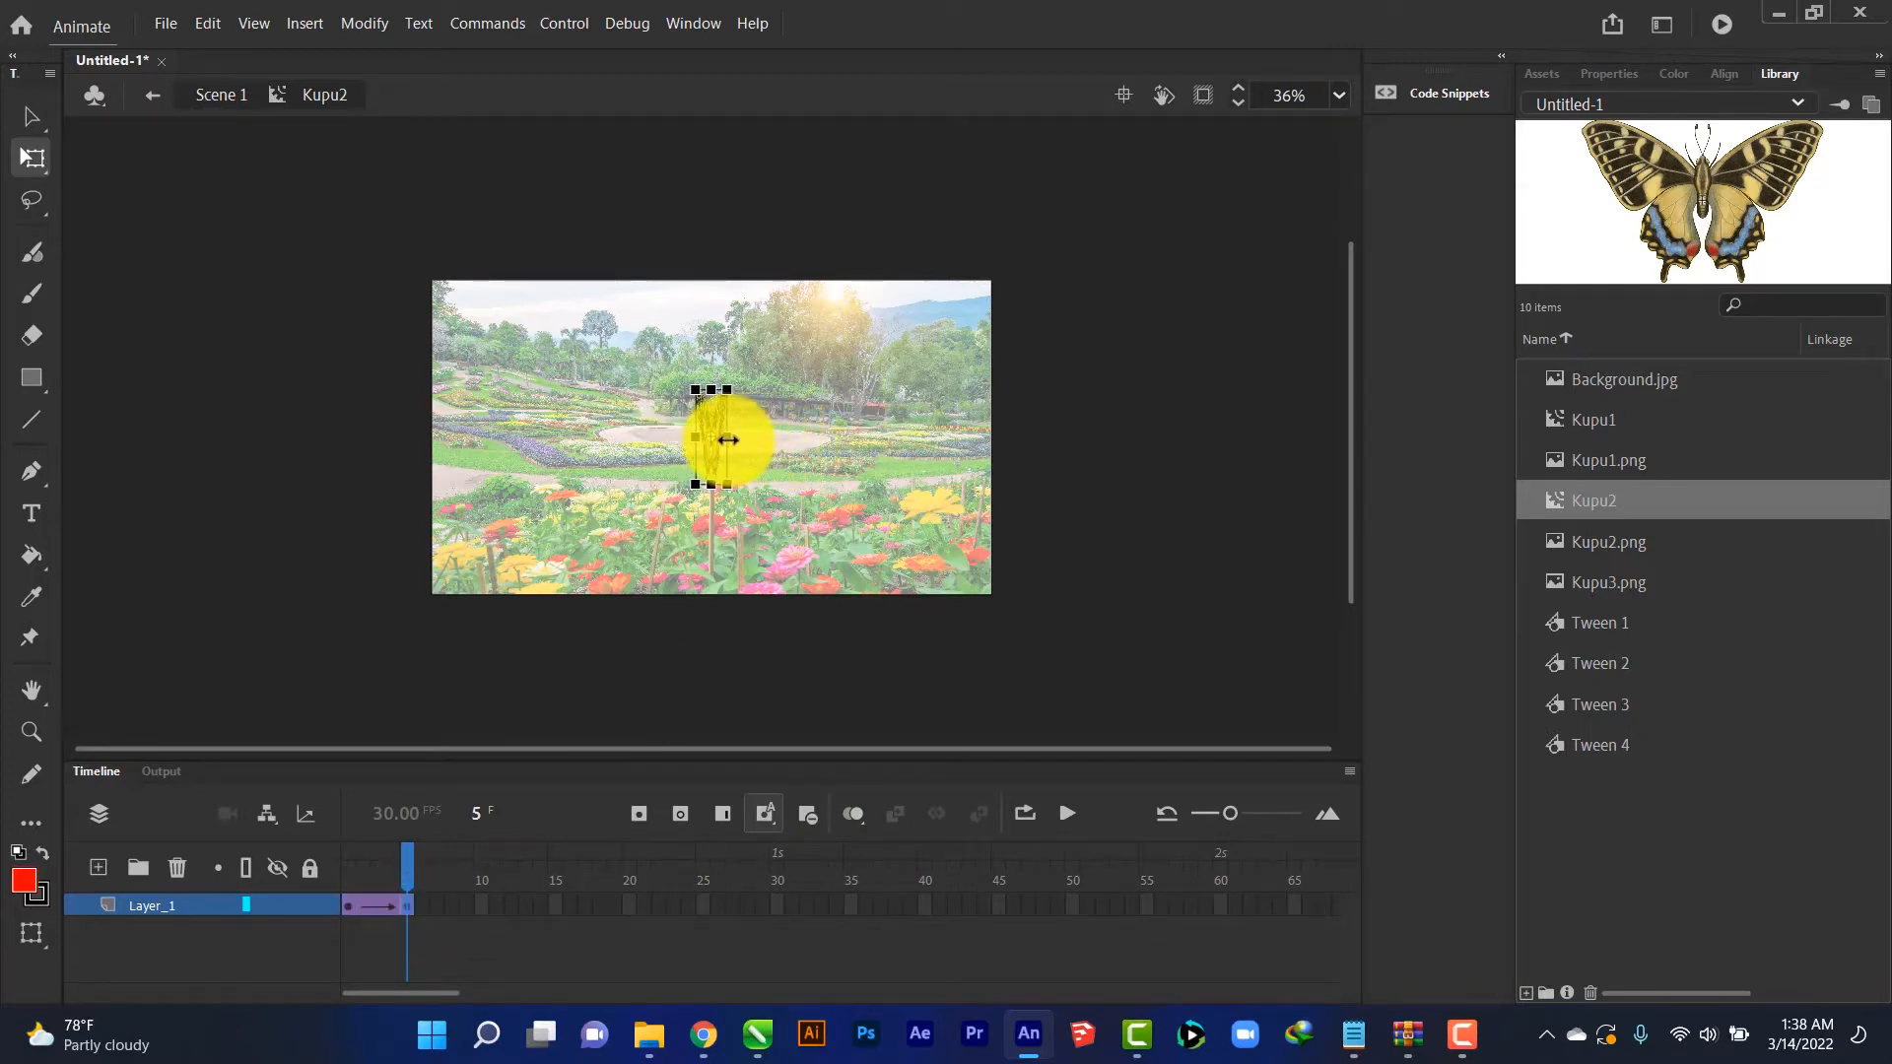
# Insert a keyframe at frame 10 of Kupu2's Layer_1 and stretch the yellow butterfly slightly wider than its original open-wing width
pyautogui.rightClick(483, 904)
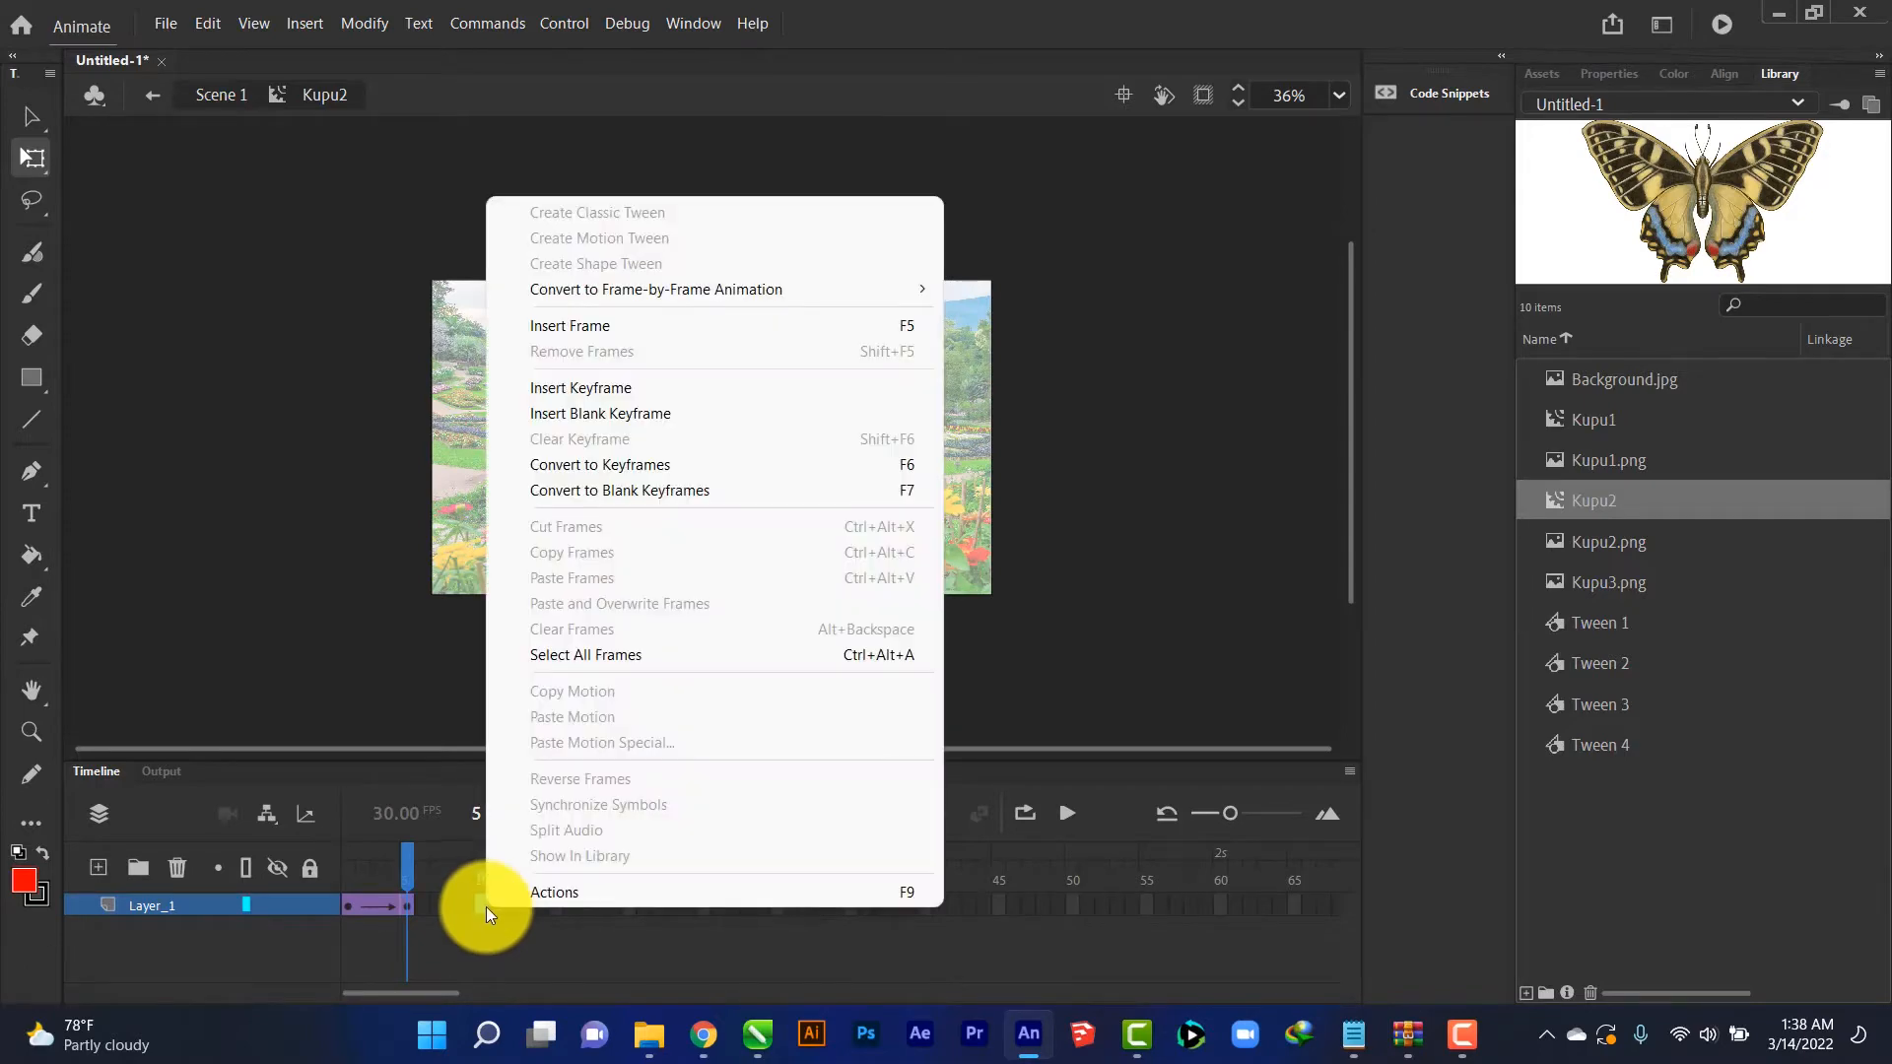
pyautogui.click(644, 393)
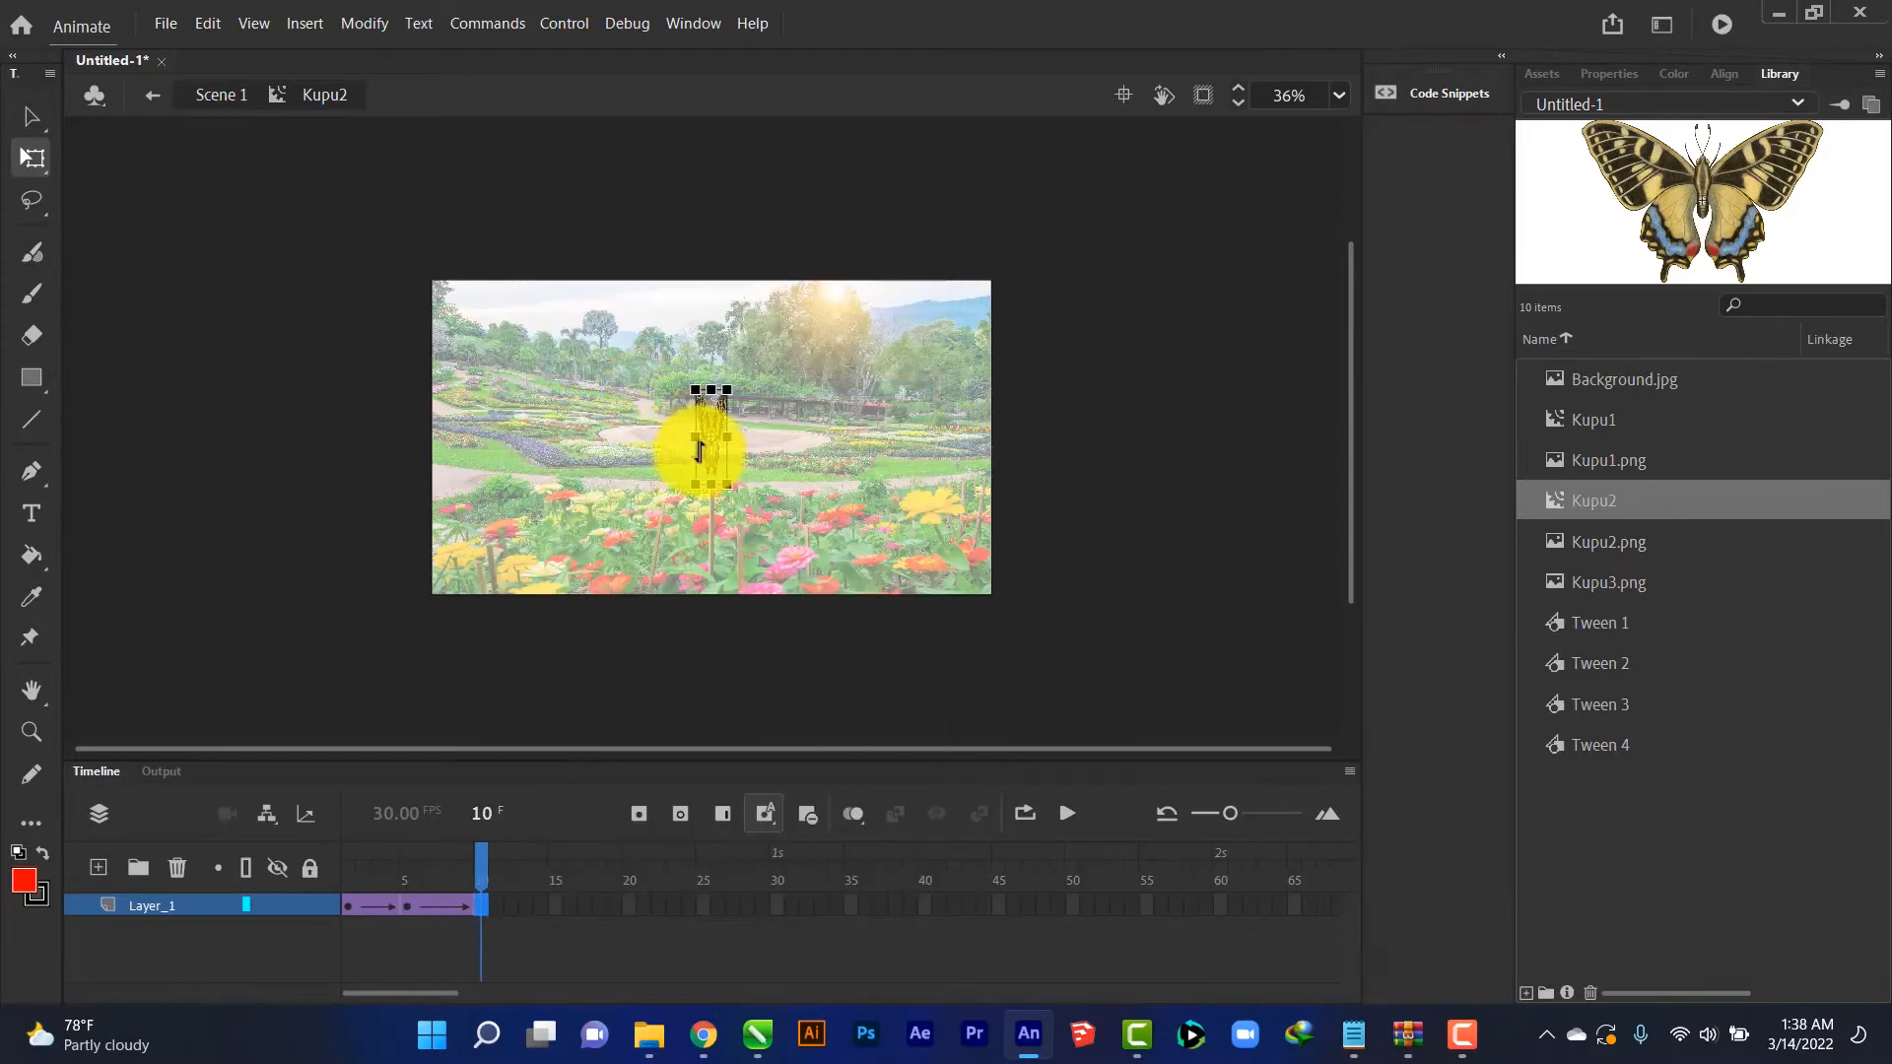
pyautogui.moveTo(737, 438); pyautogui.dragTo(798, 436)
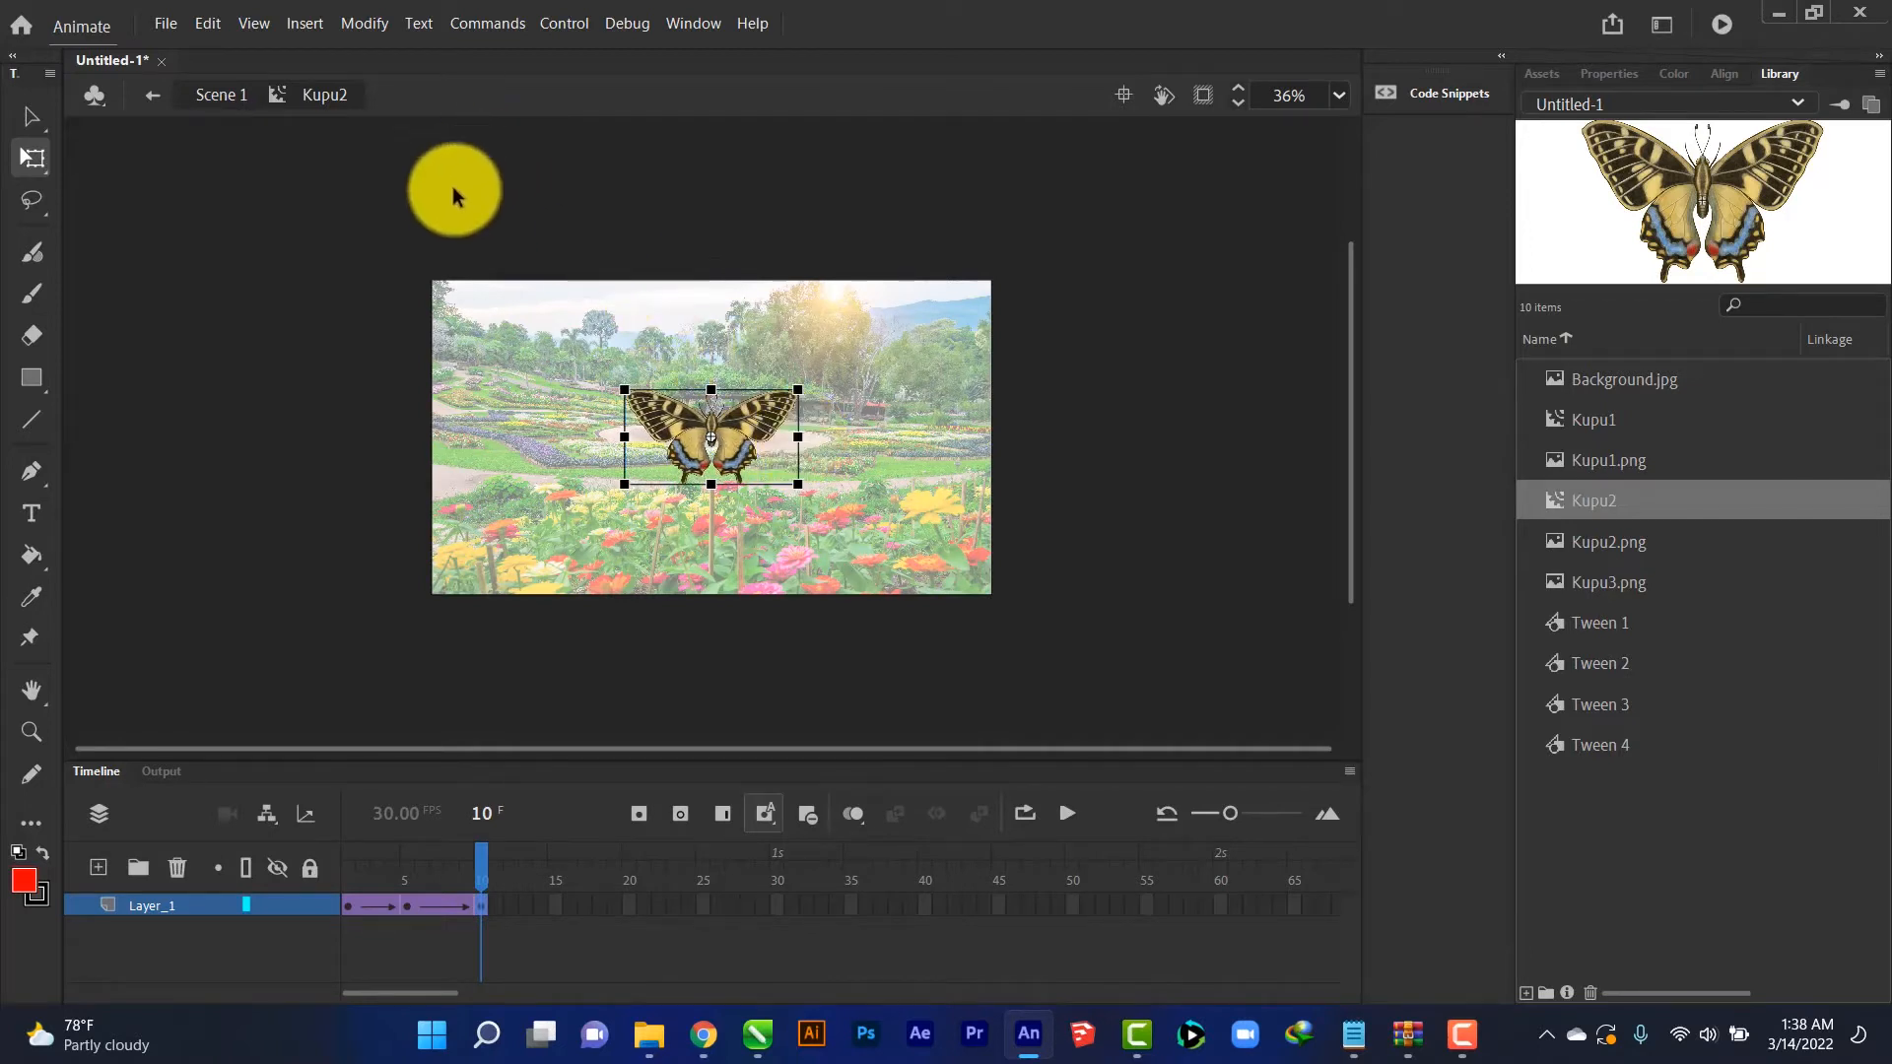
# Back in Scene 1, hide the Kupu2 layer and show the Kupu3 layer, making it the active layer
pyautogui.click(225, 101)
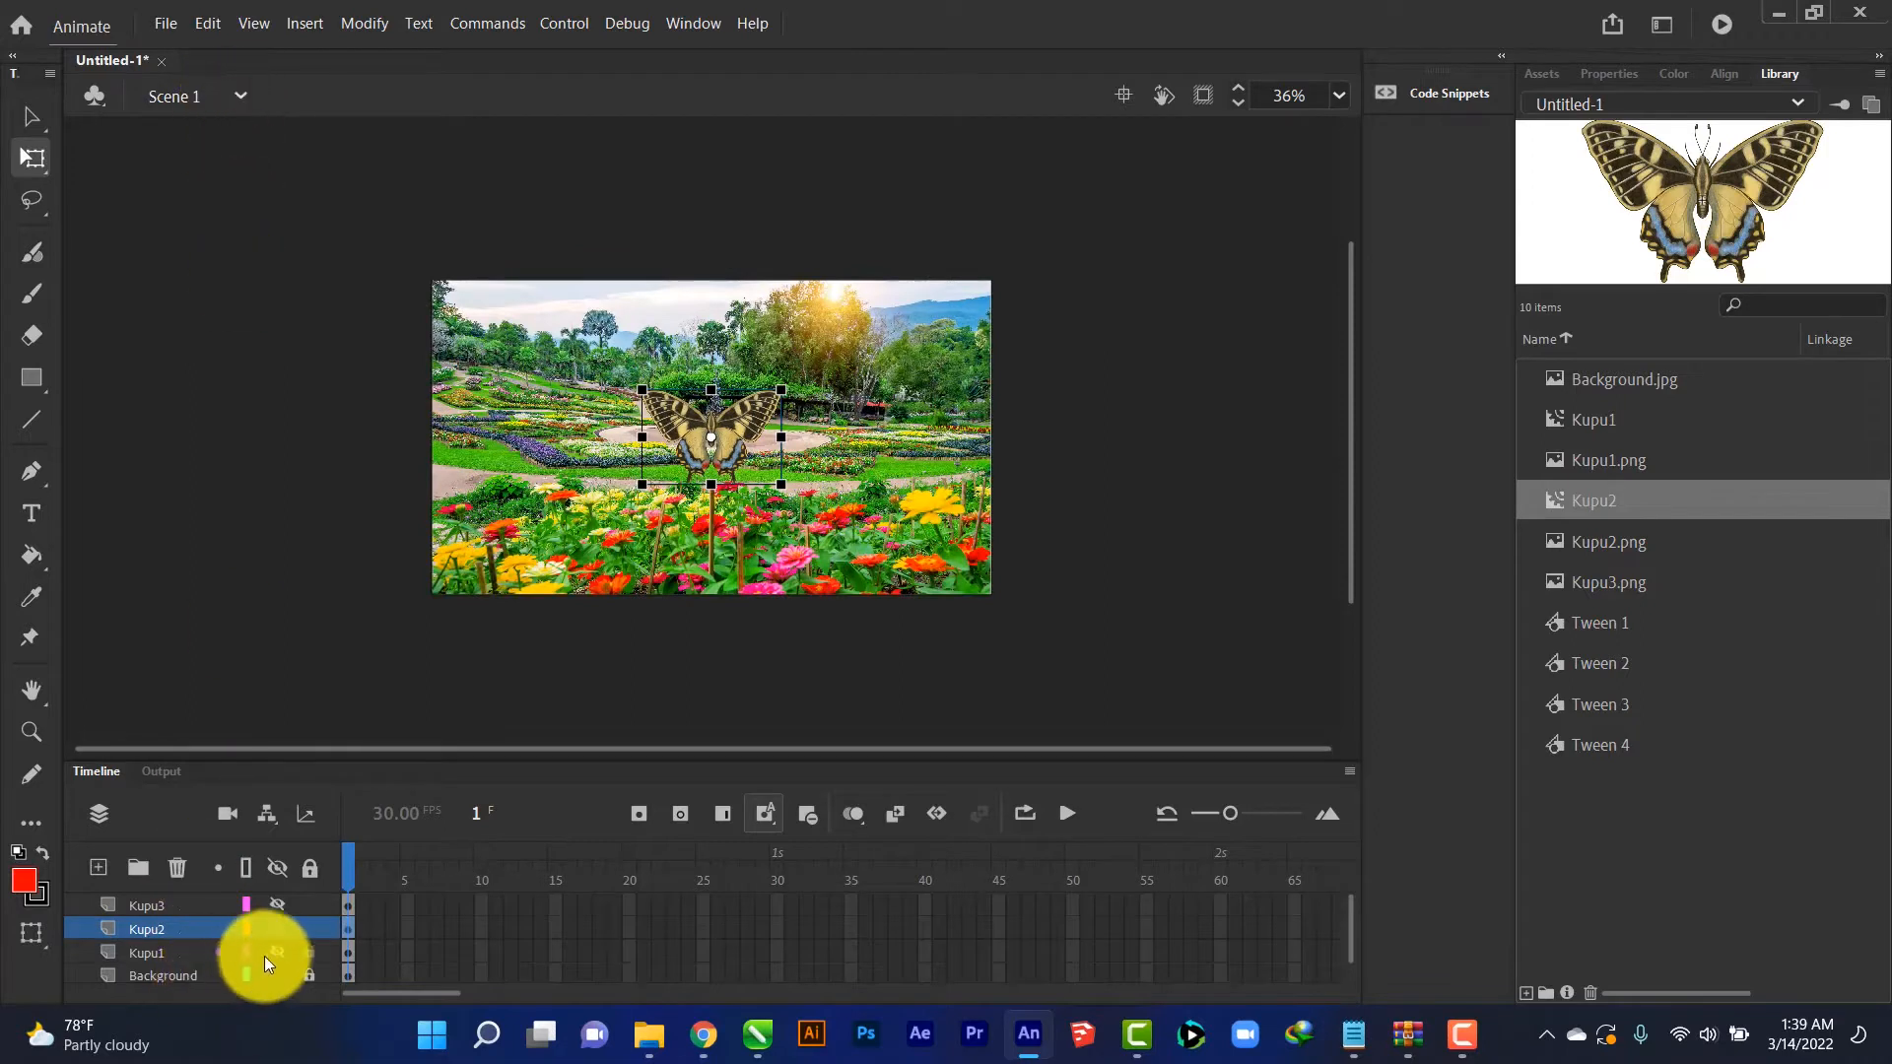
pyautogui.click(276, 932)
pyautogui.click(275, 904)
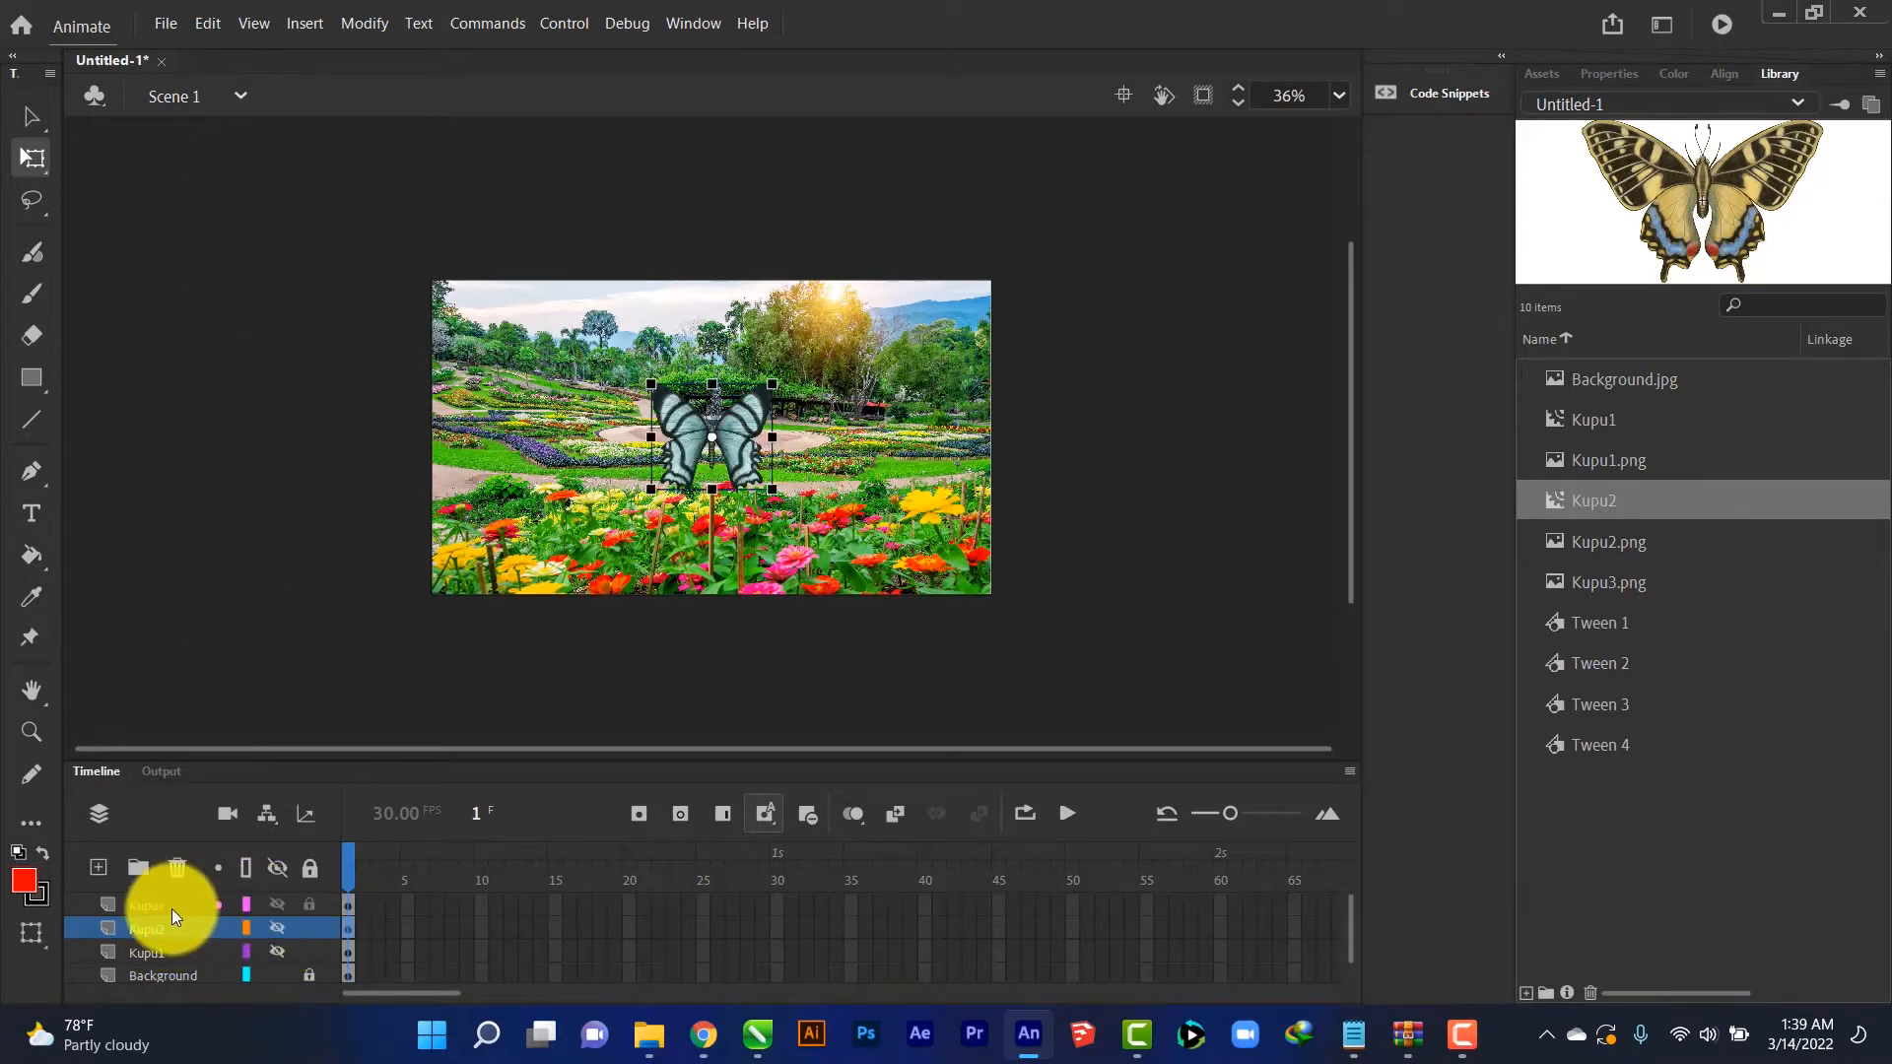
pyautogui.click(162, 906)
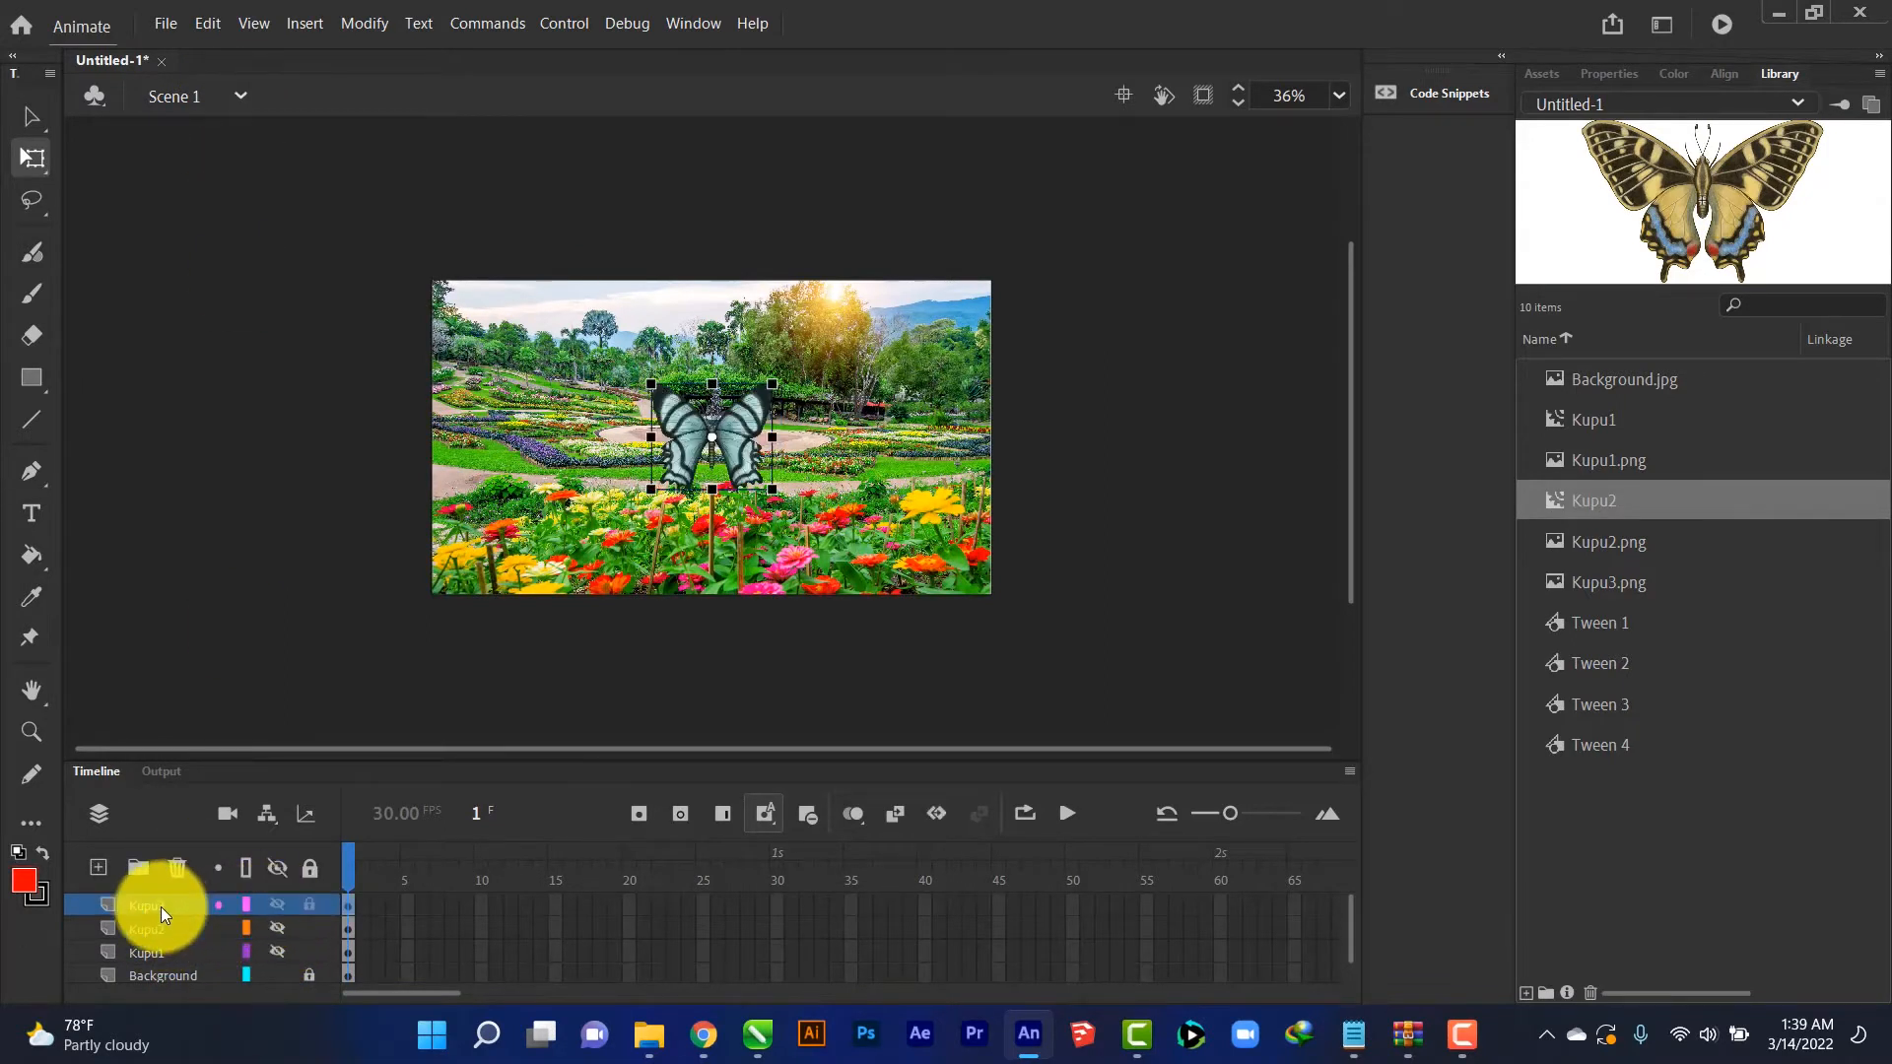
# Convert the blue-green butterfly on the Kupu3 layer into a Movie Clip symbol named Kupu3
pyautogui.rightClick(739, 431)
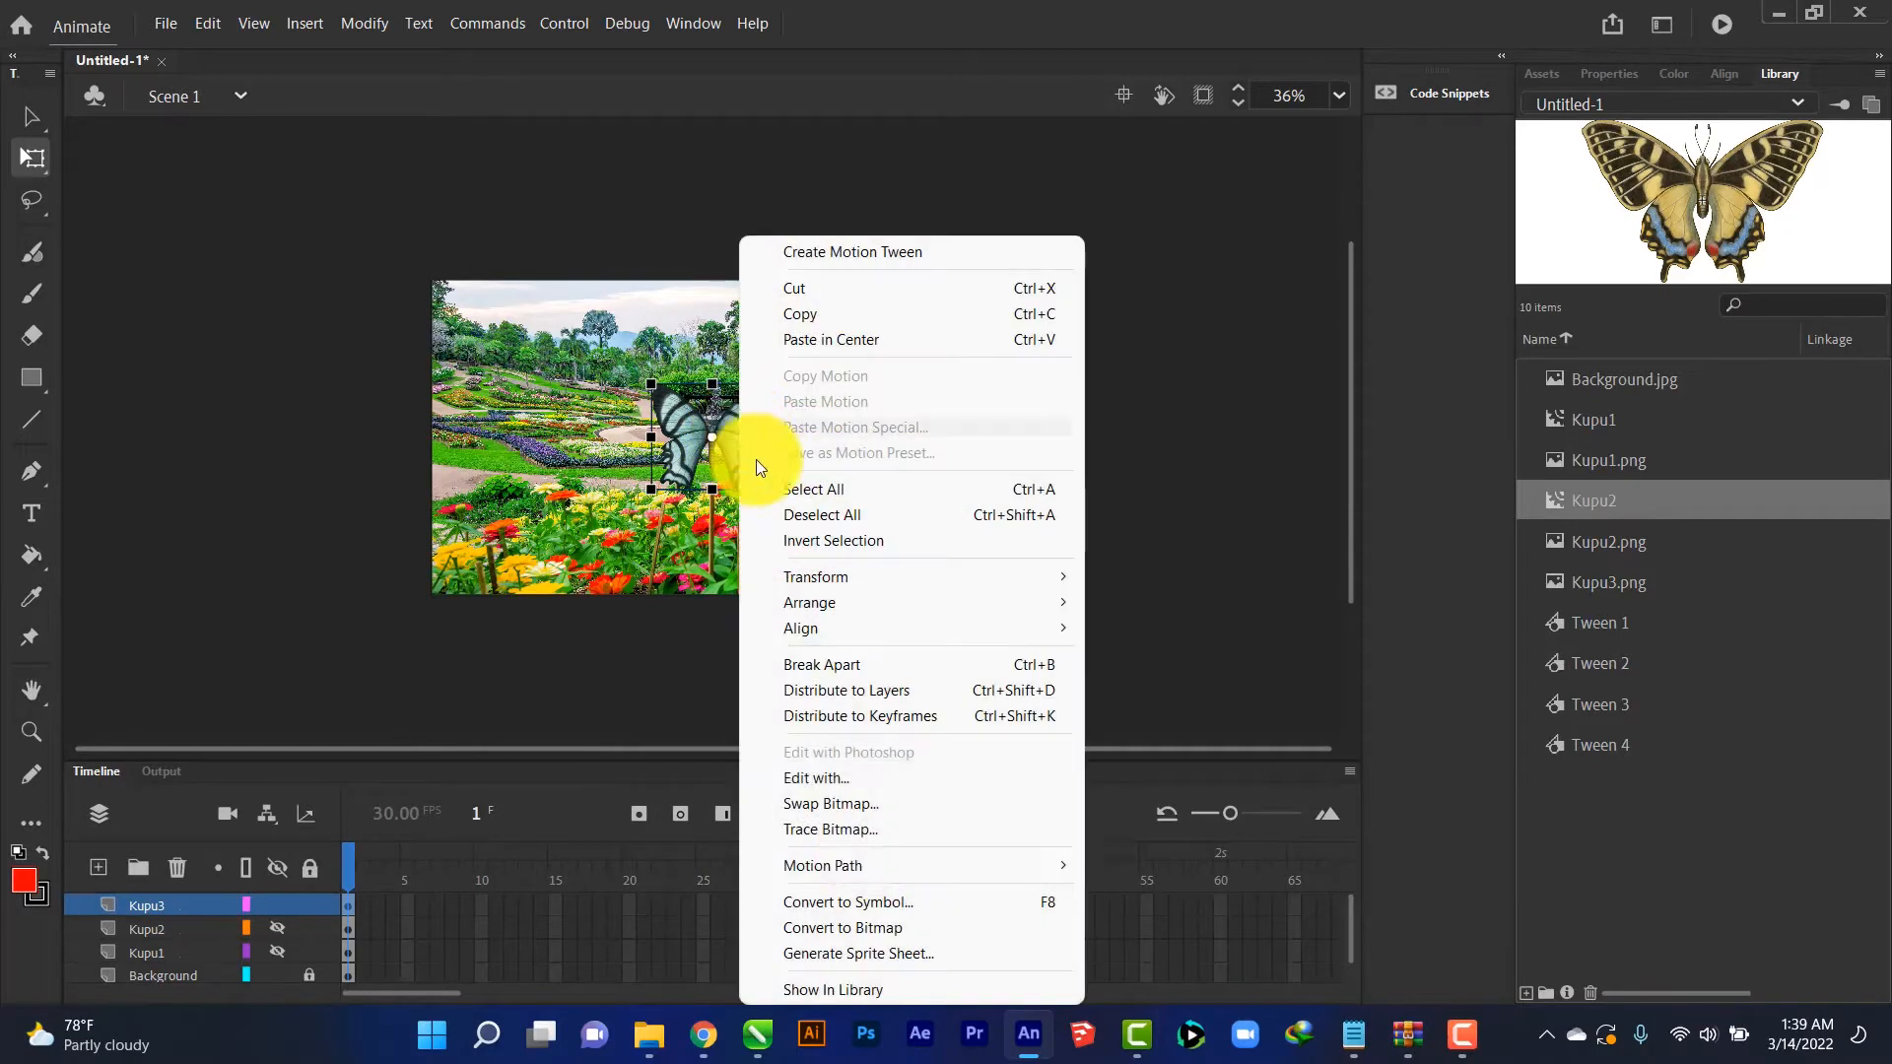
pyautogui.click(861, 902)
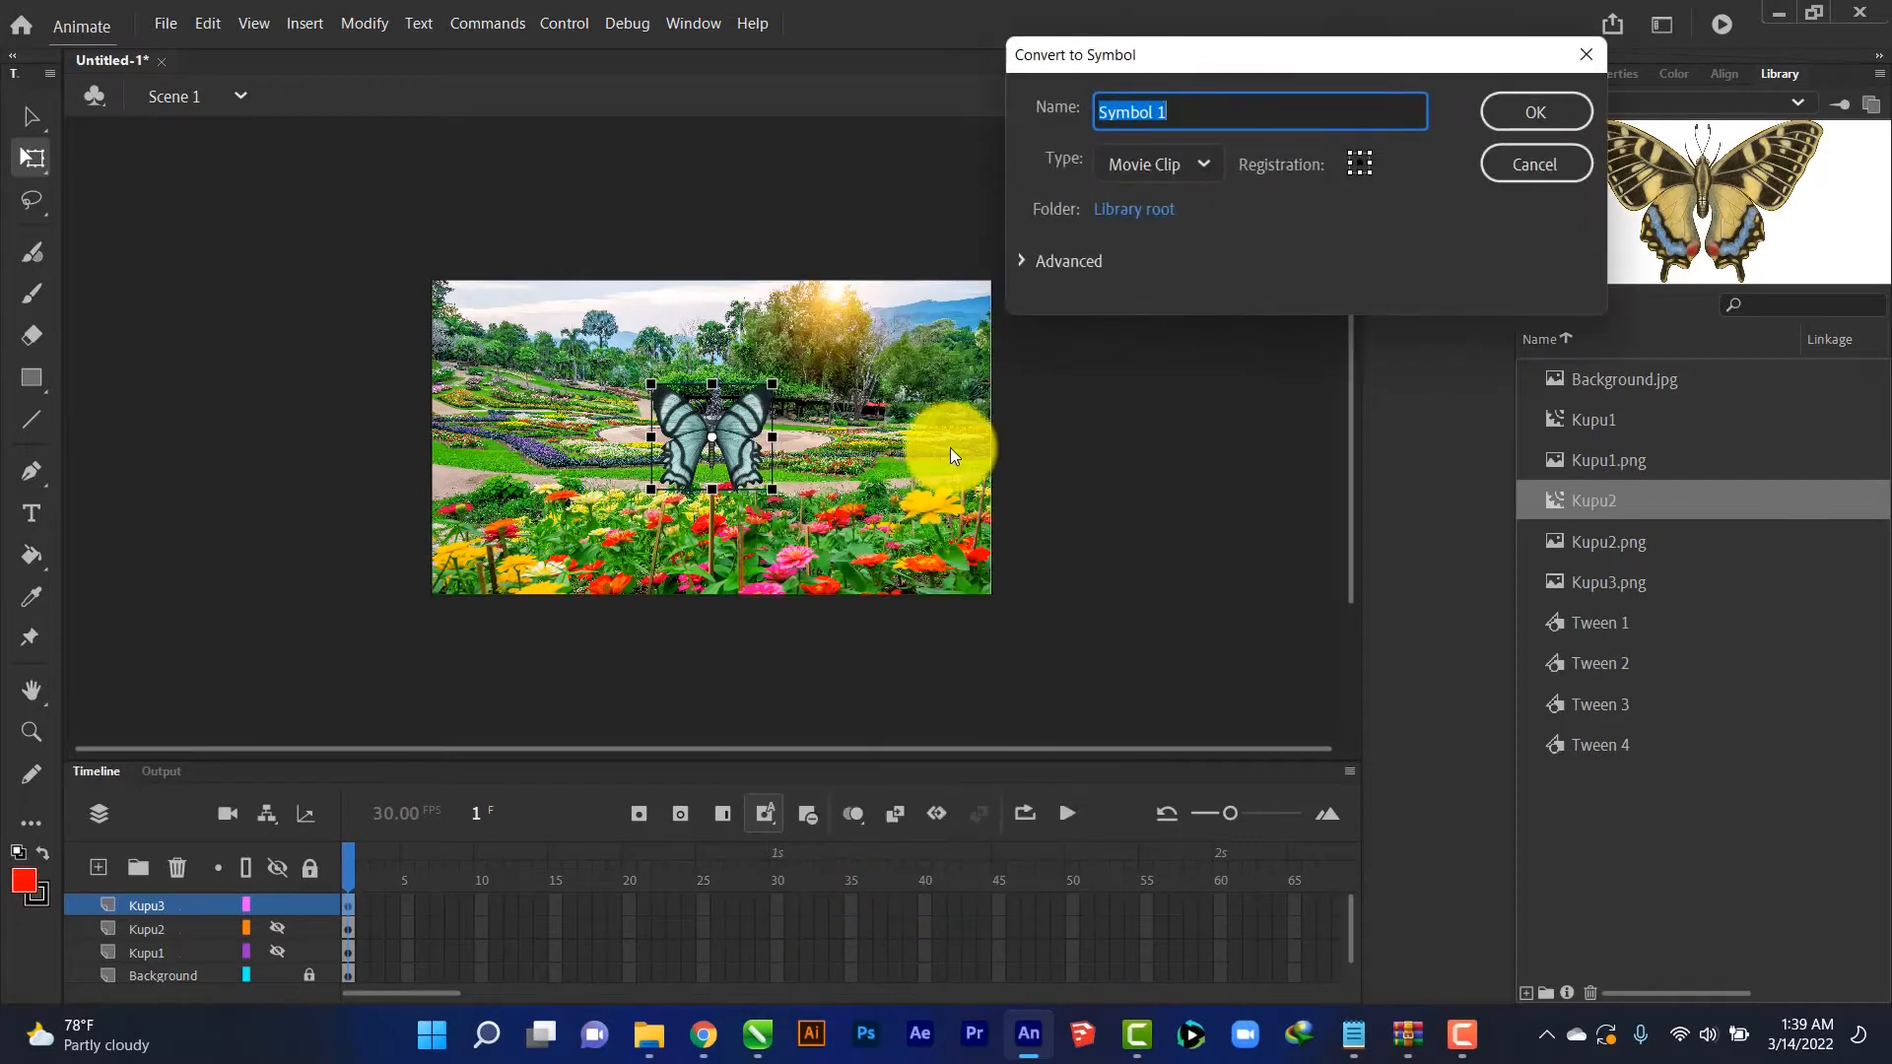
pyautogui.write('Kupu')
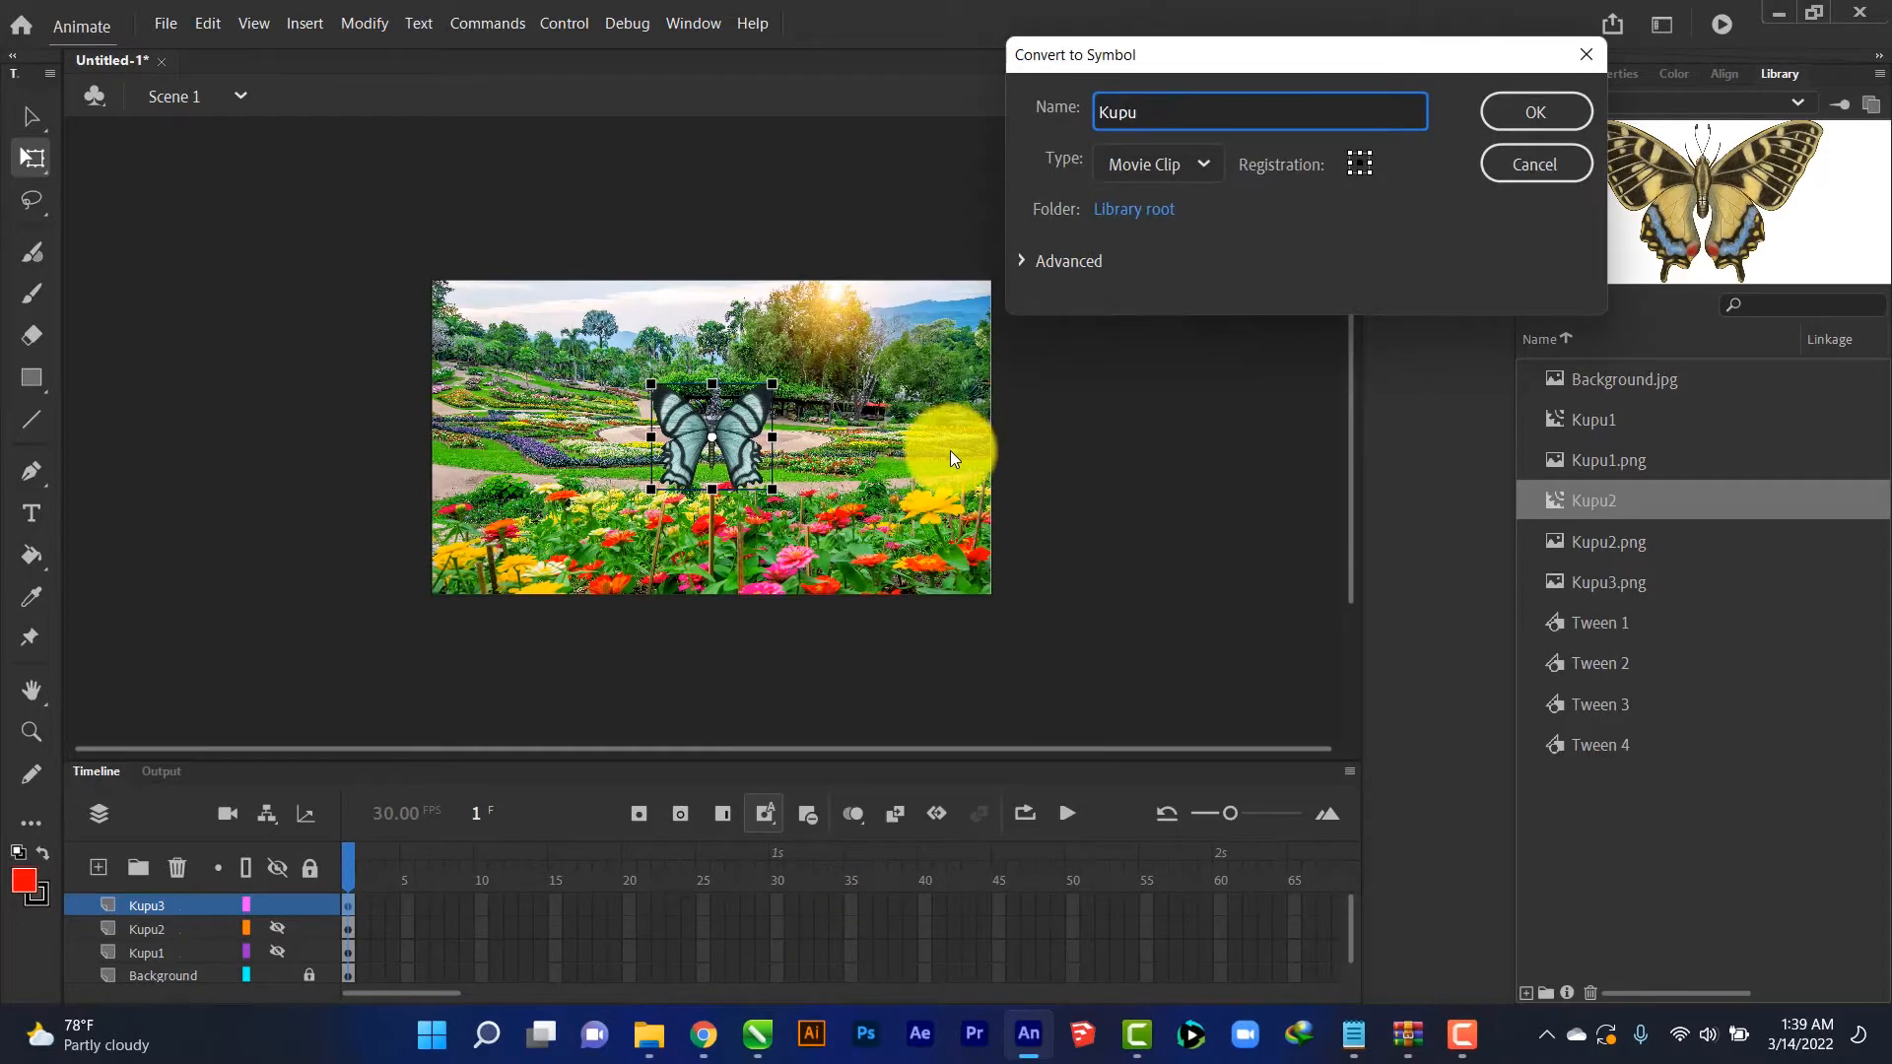
pyautogui.write('3')
pyautogui.press('Return')
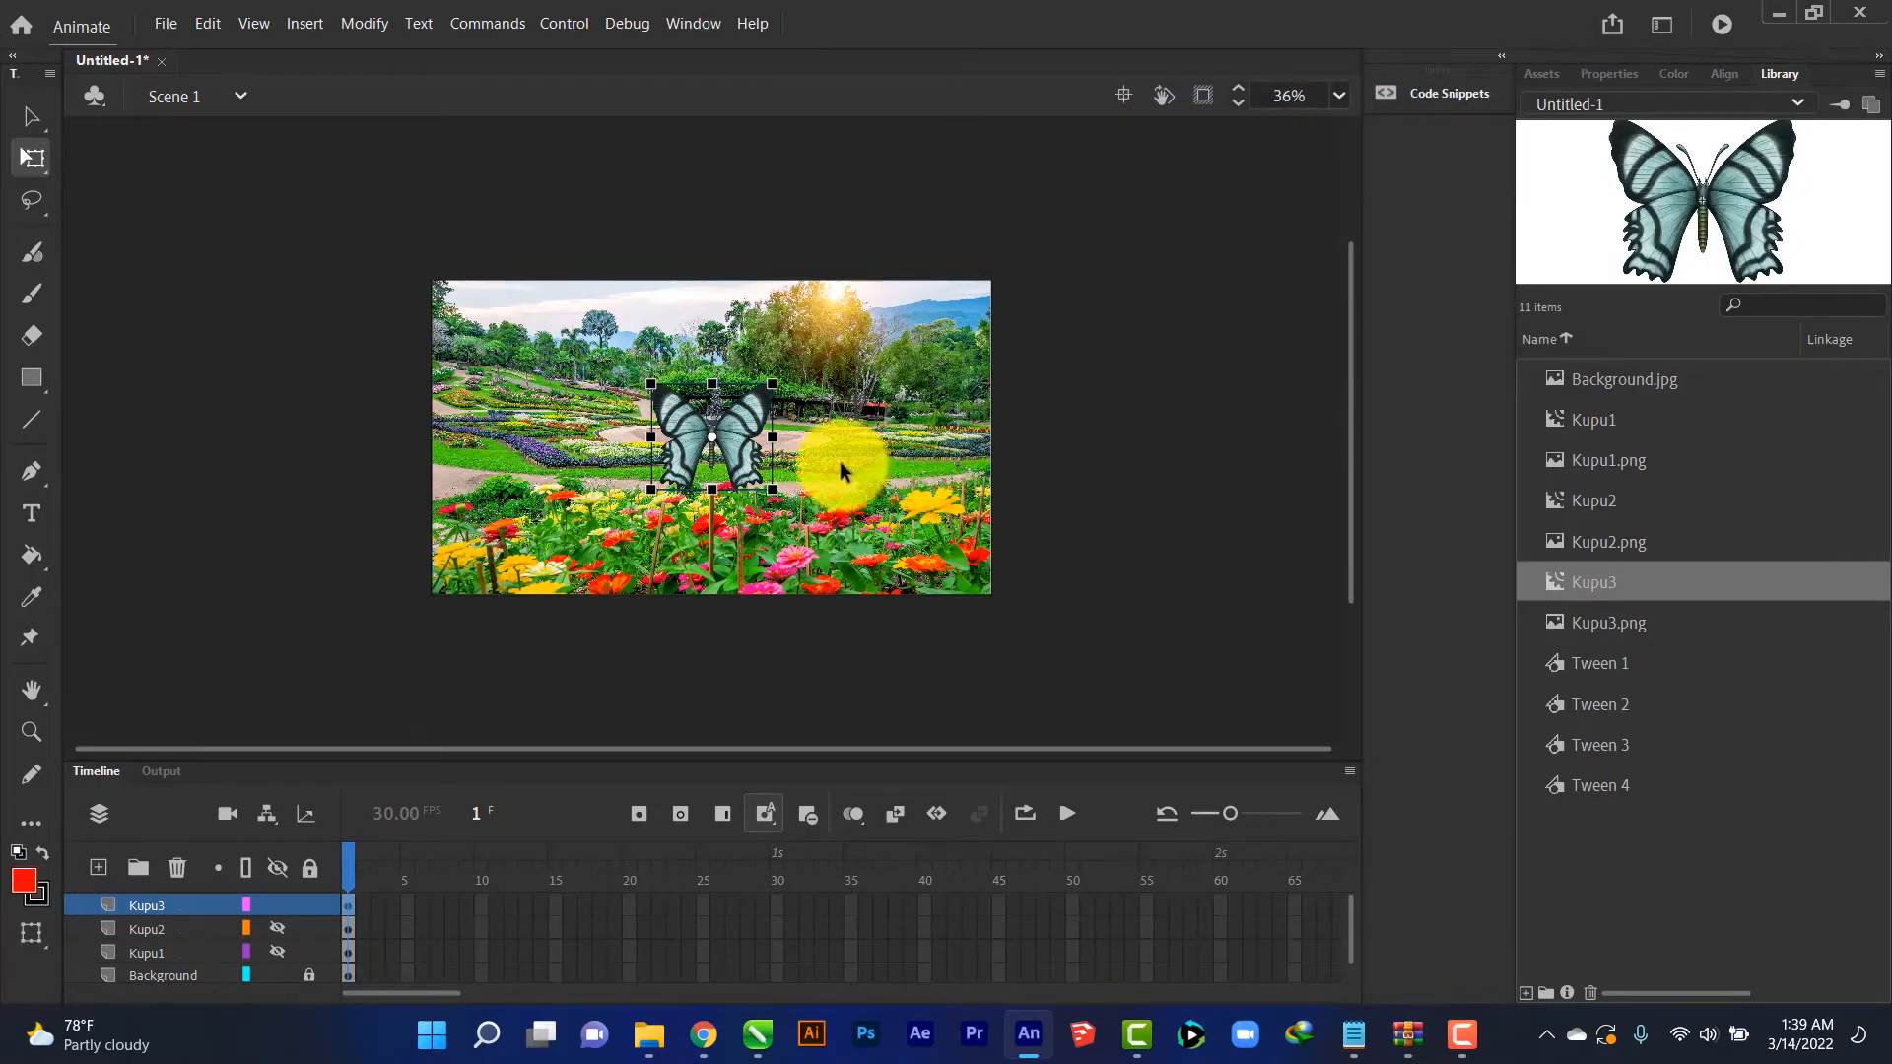
# Open the Kupu3 symbol for editing in place and insert a keyframe at frame 5 of its Layer_1
pyautogui.doubleClick(736, 434)
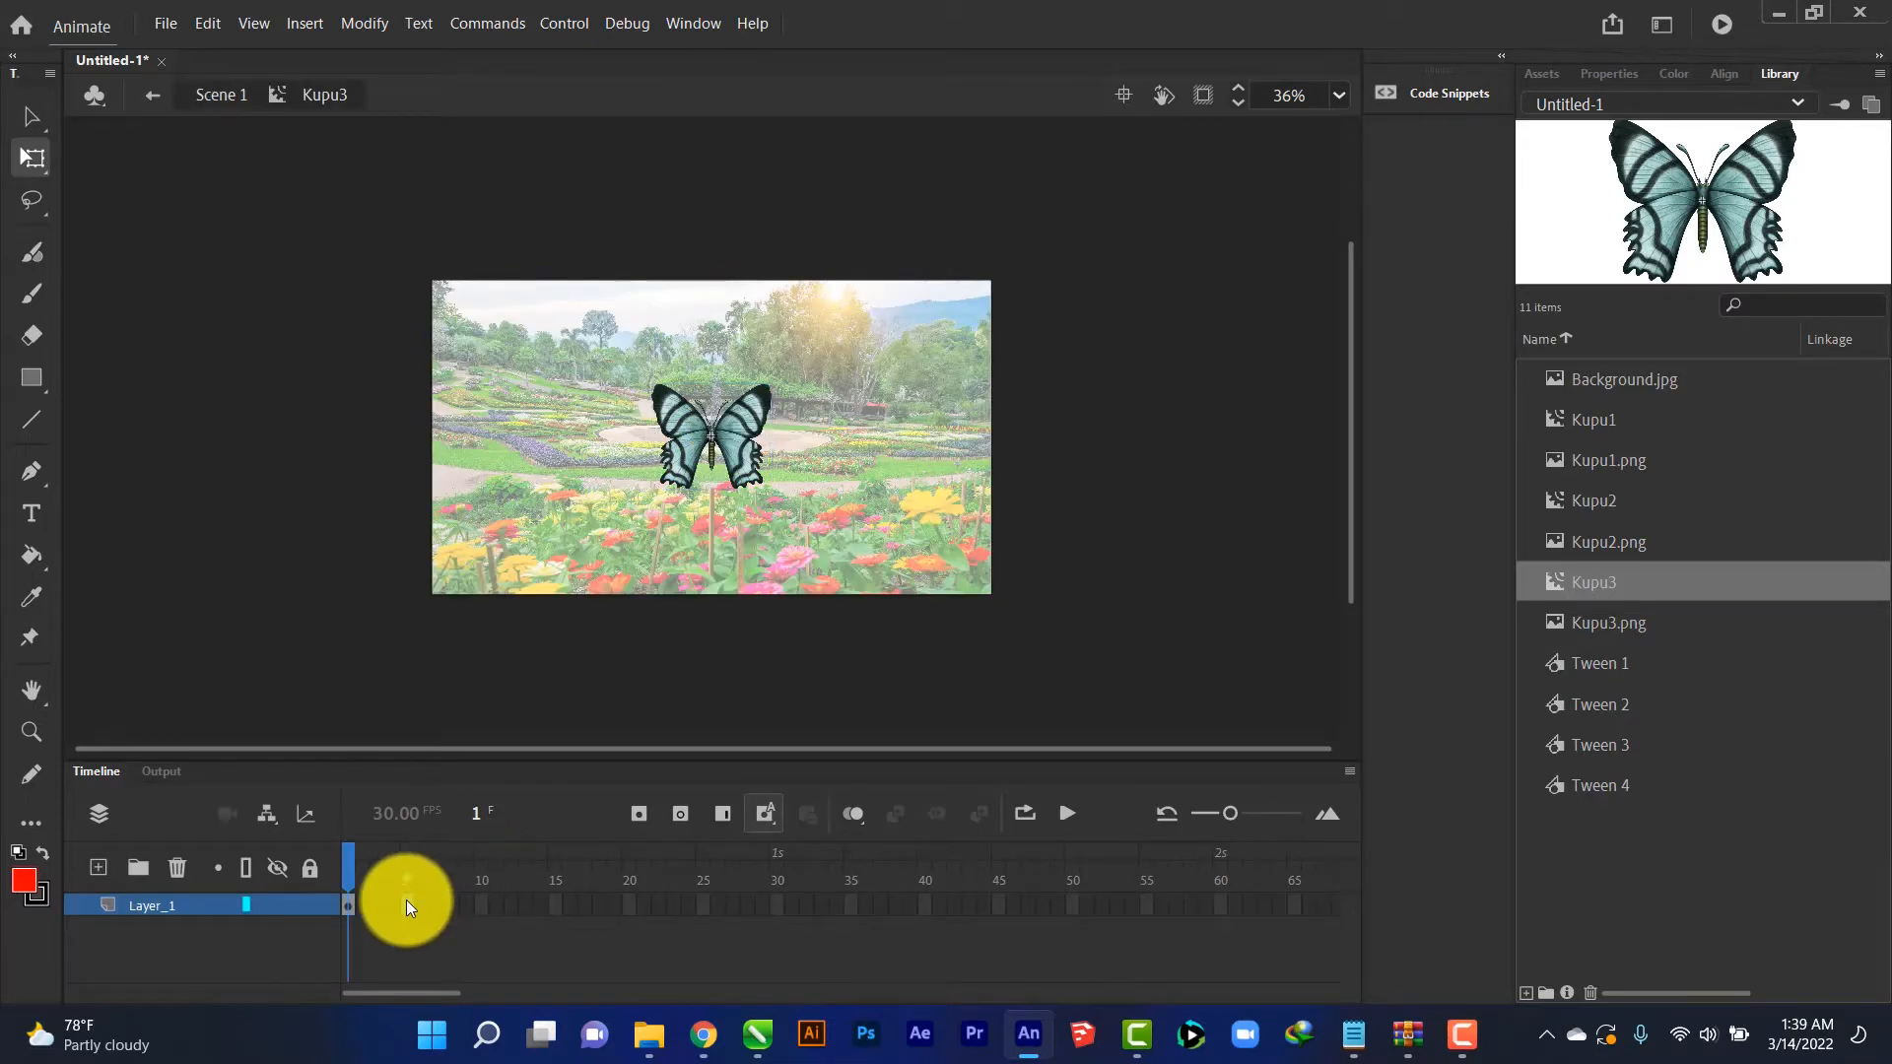
pyautogui.rightClick(405, 901)
pyautogui.click(619, 402)
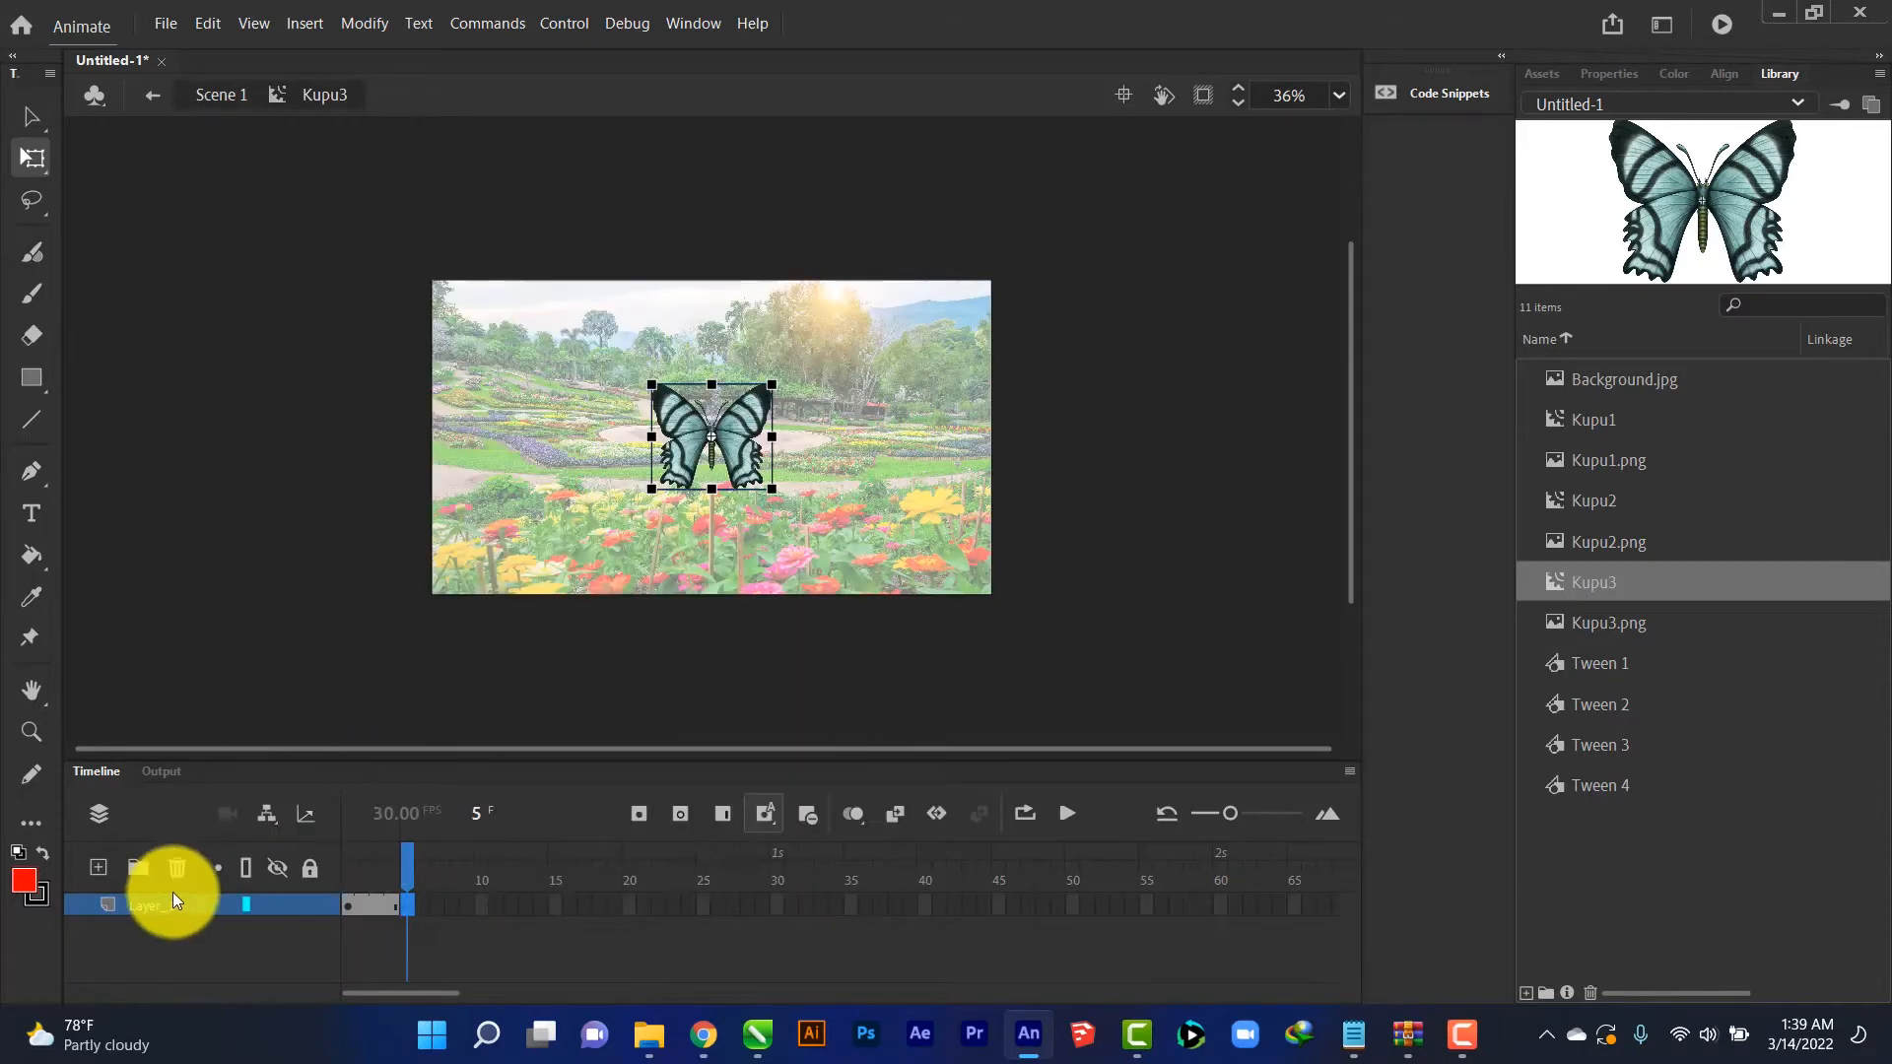
# Create a classic tween across Layer_1's frames 1 to 5 and squeeze the blue-green butterfly into a narrow strip at frame 5
pyautogui.click(149, 903)
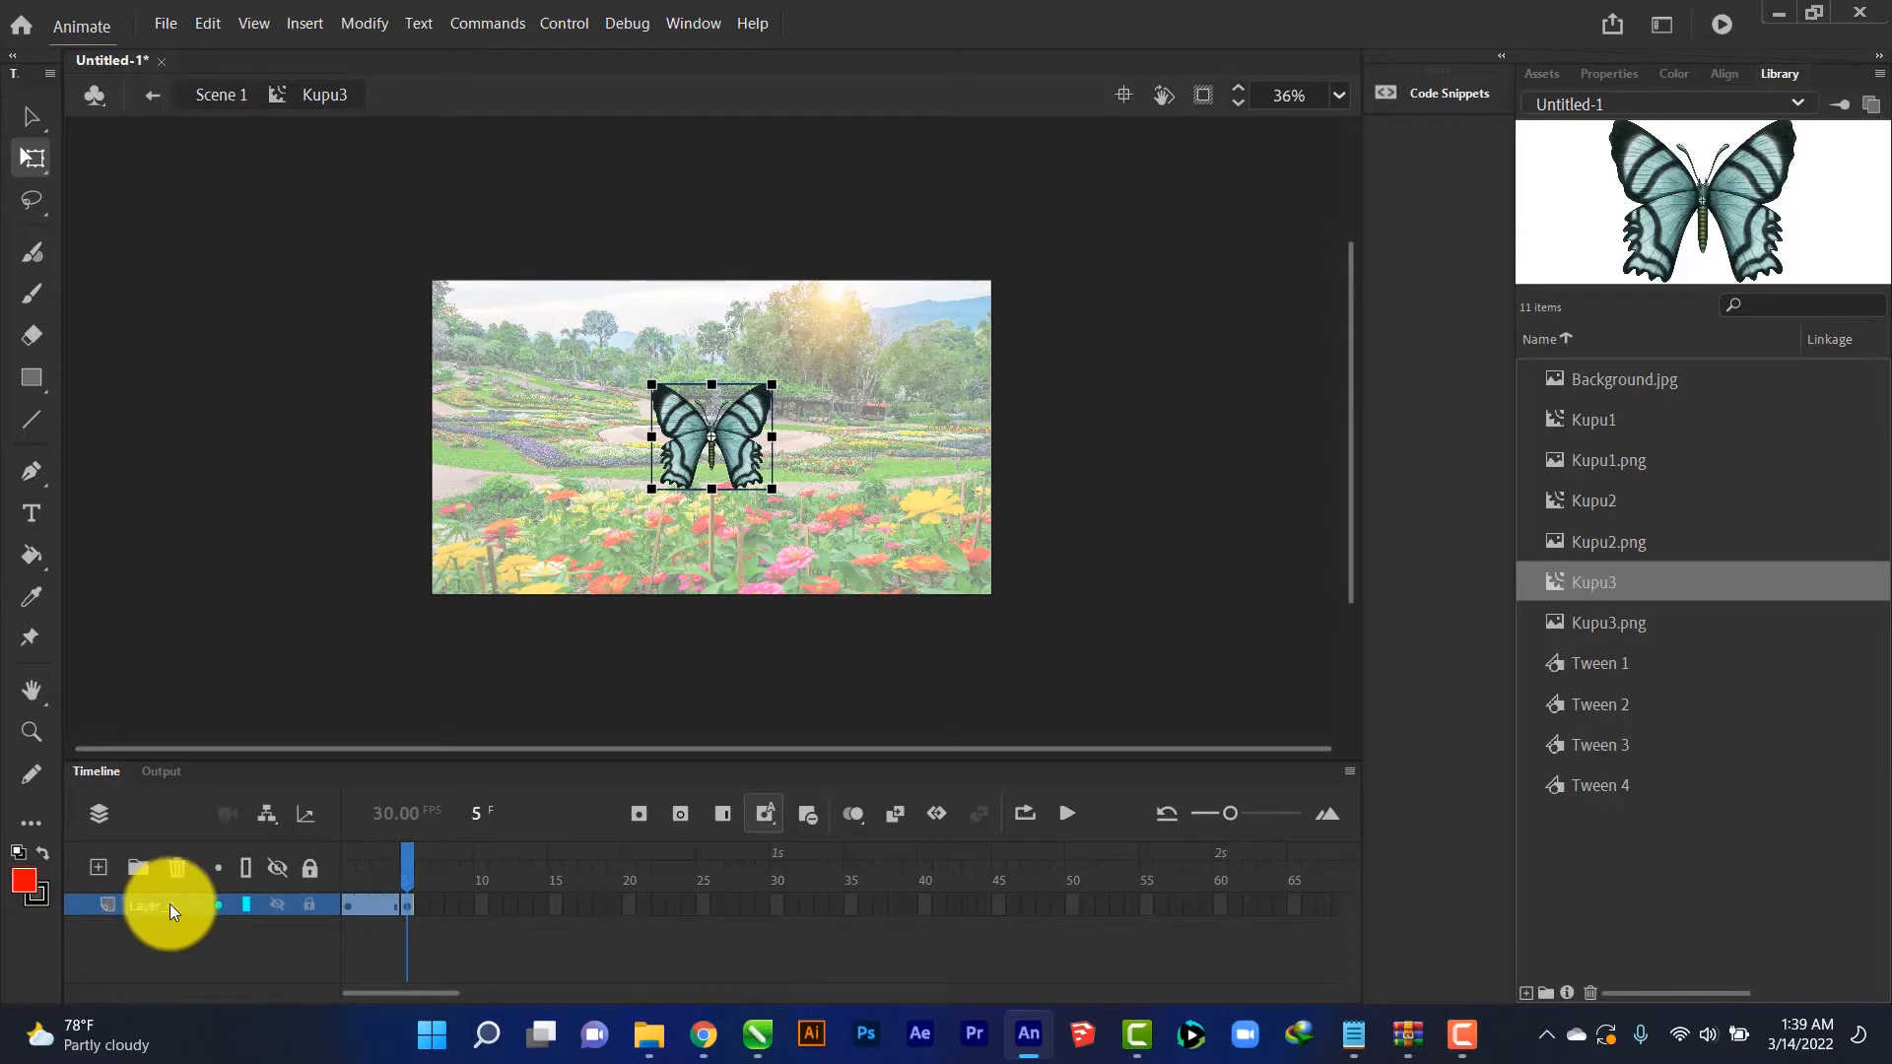
pyautogui.click(892, 811)
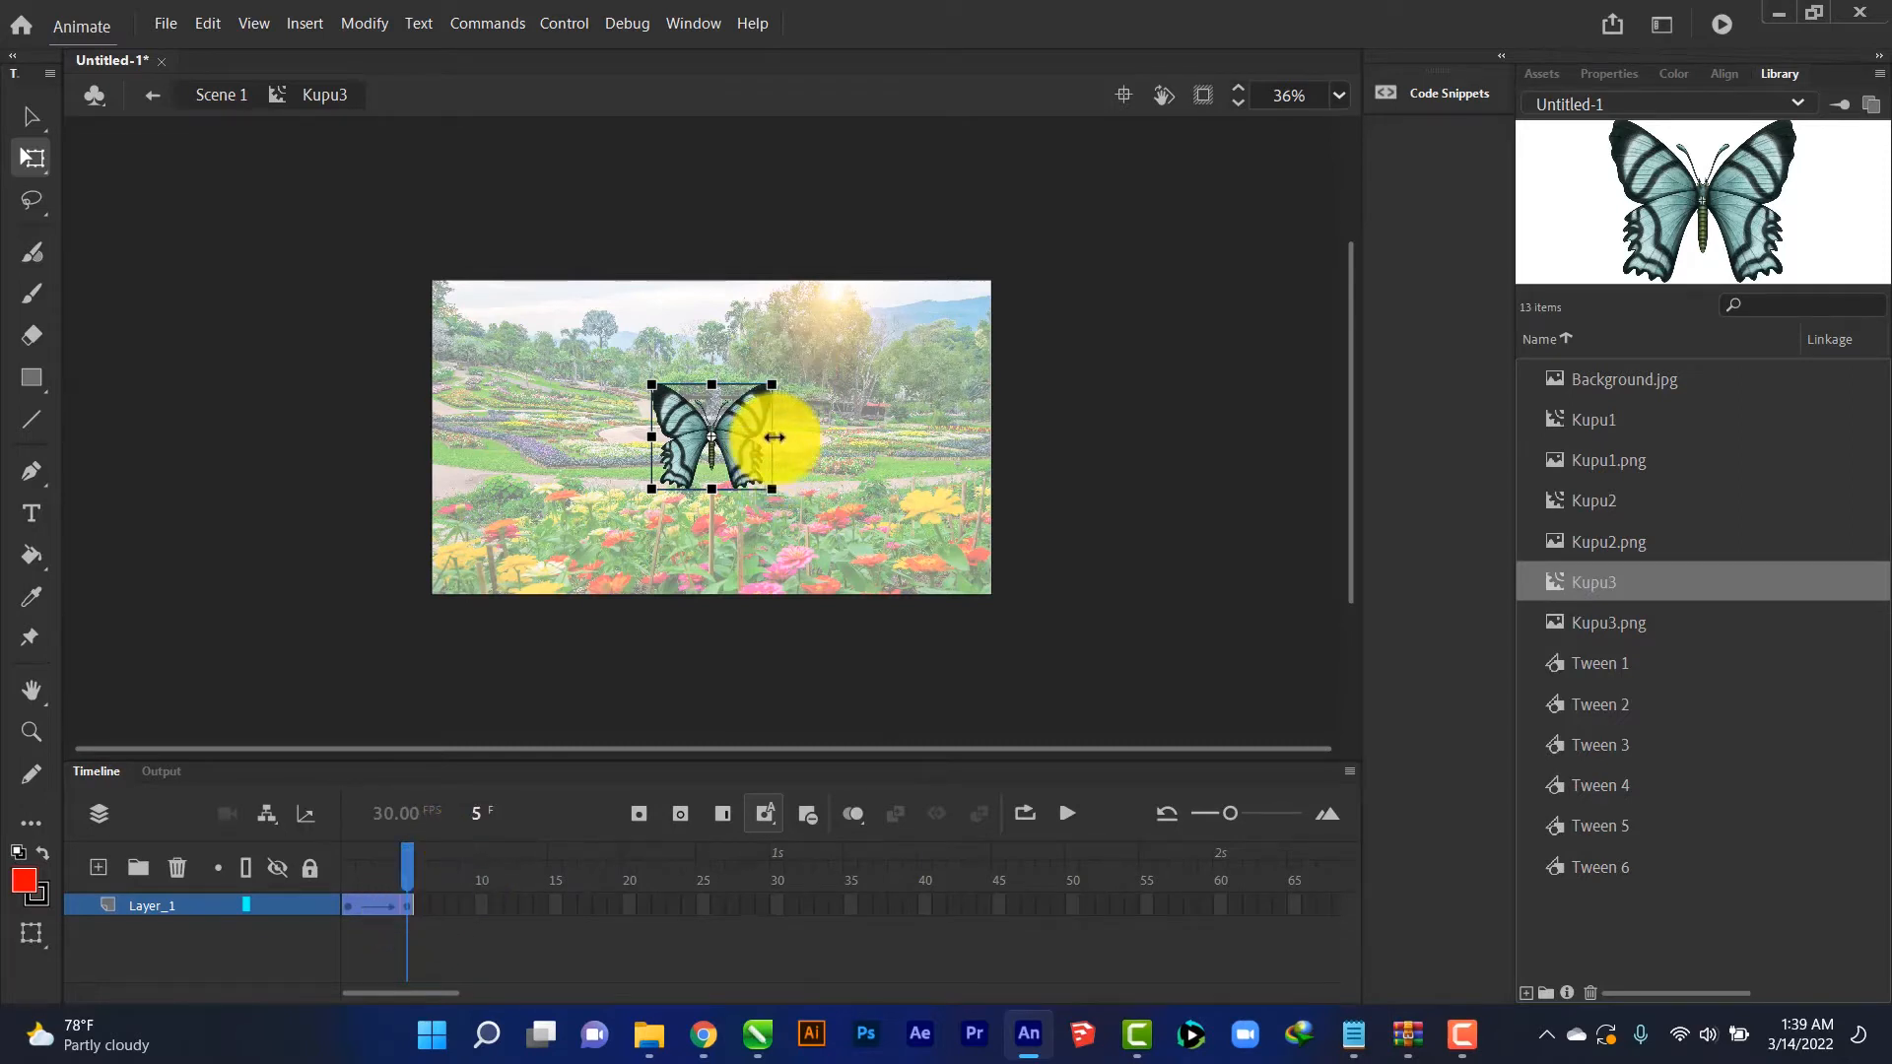
pyautogui.moveTo(774, 437); pyautogui.dragTo(727, 434)
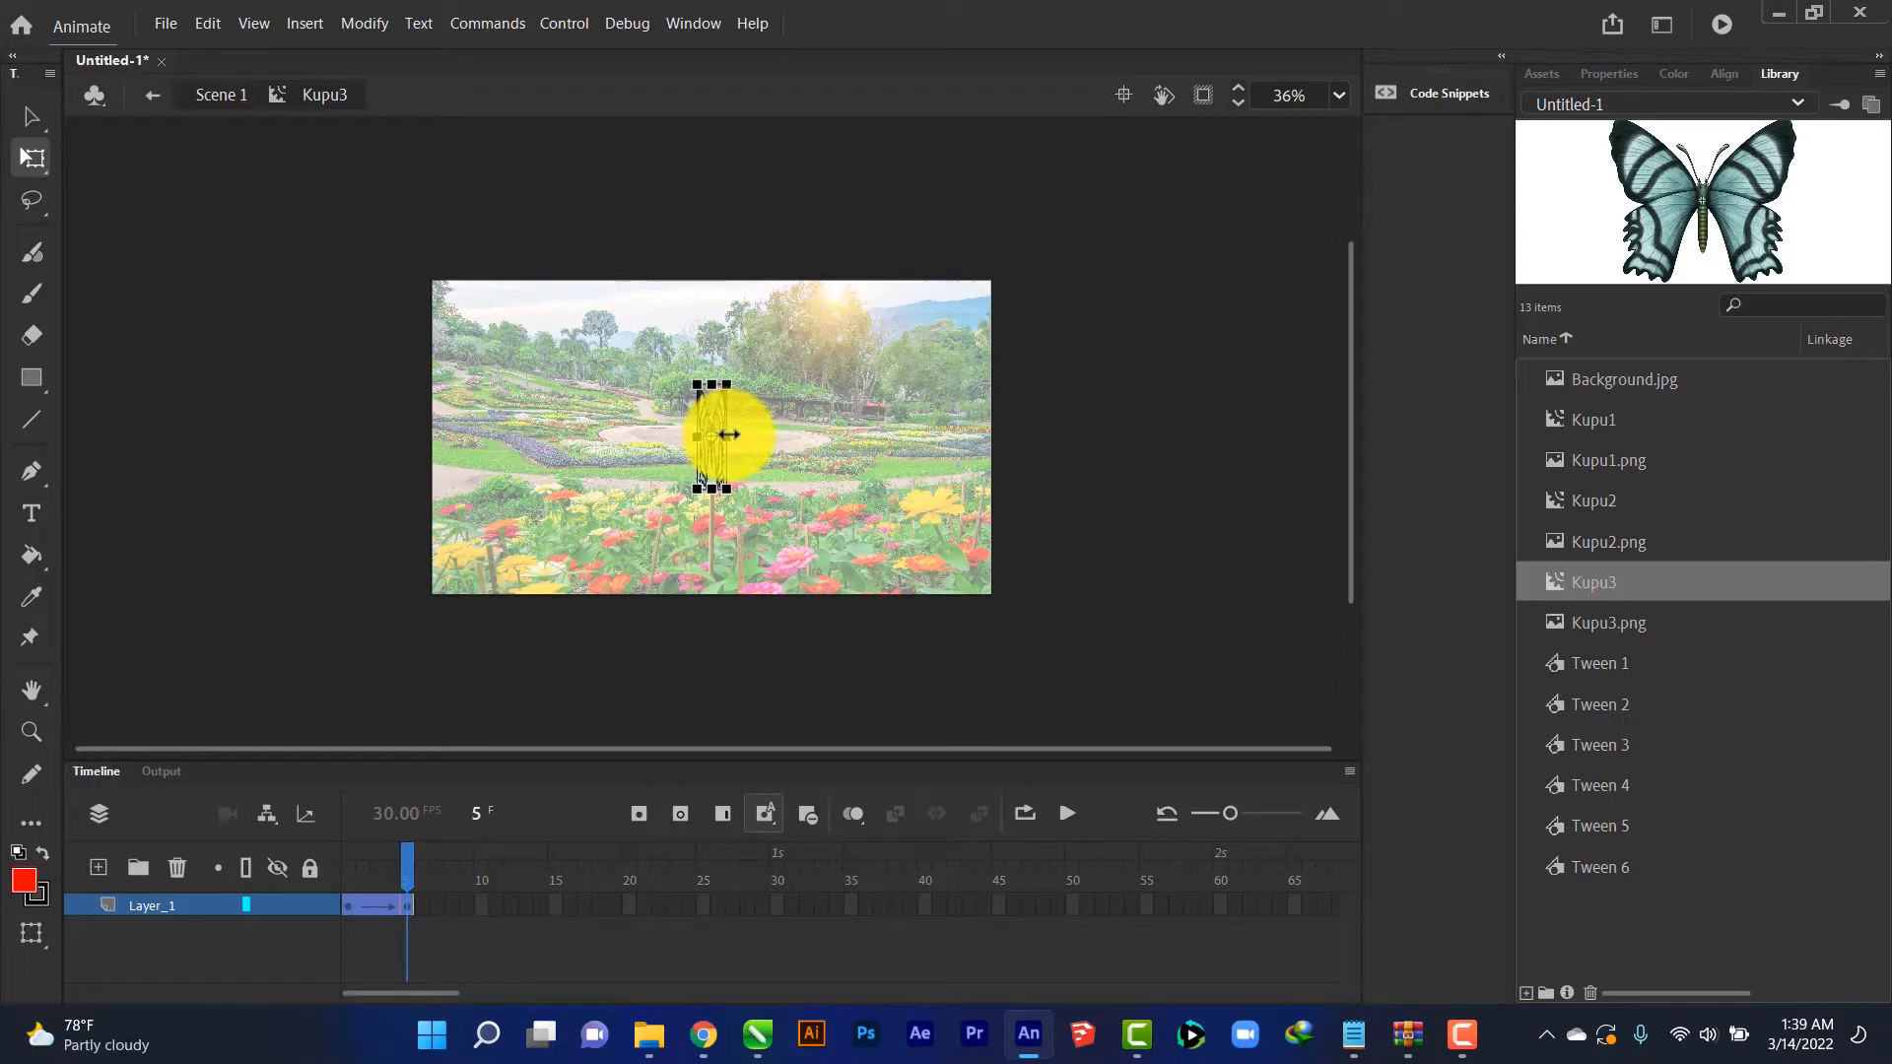
# Insert a keyframe at frame 10 of Kupu3's Layer_1, stretch the butterfly's wings wide open there, and return to Scene 1
pyautogui.rightClick(479, 902)
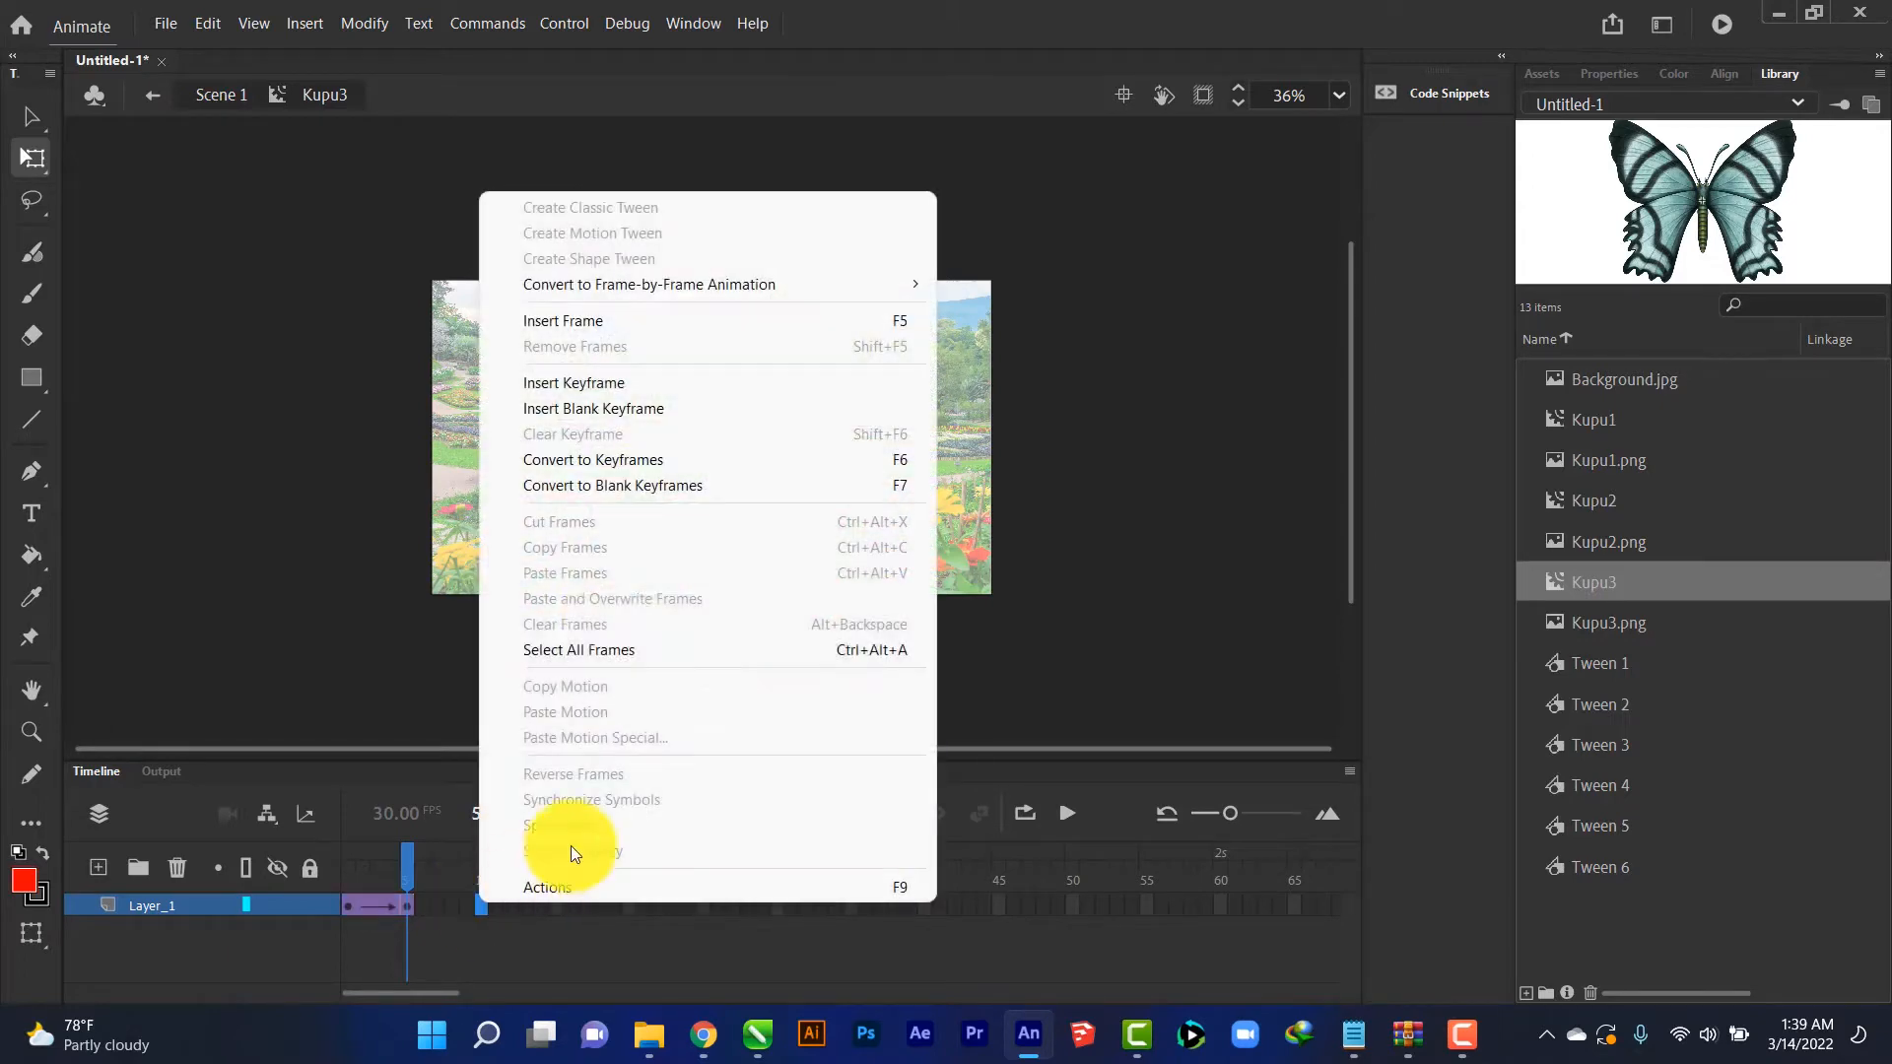
pyautogui.click(609, 384)
pyautogui.moveTo(705, 439); pyautogui.dragTo(789, 435)
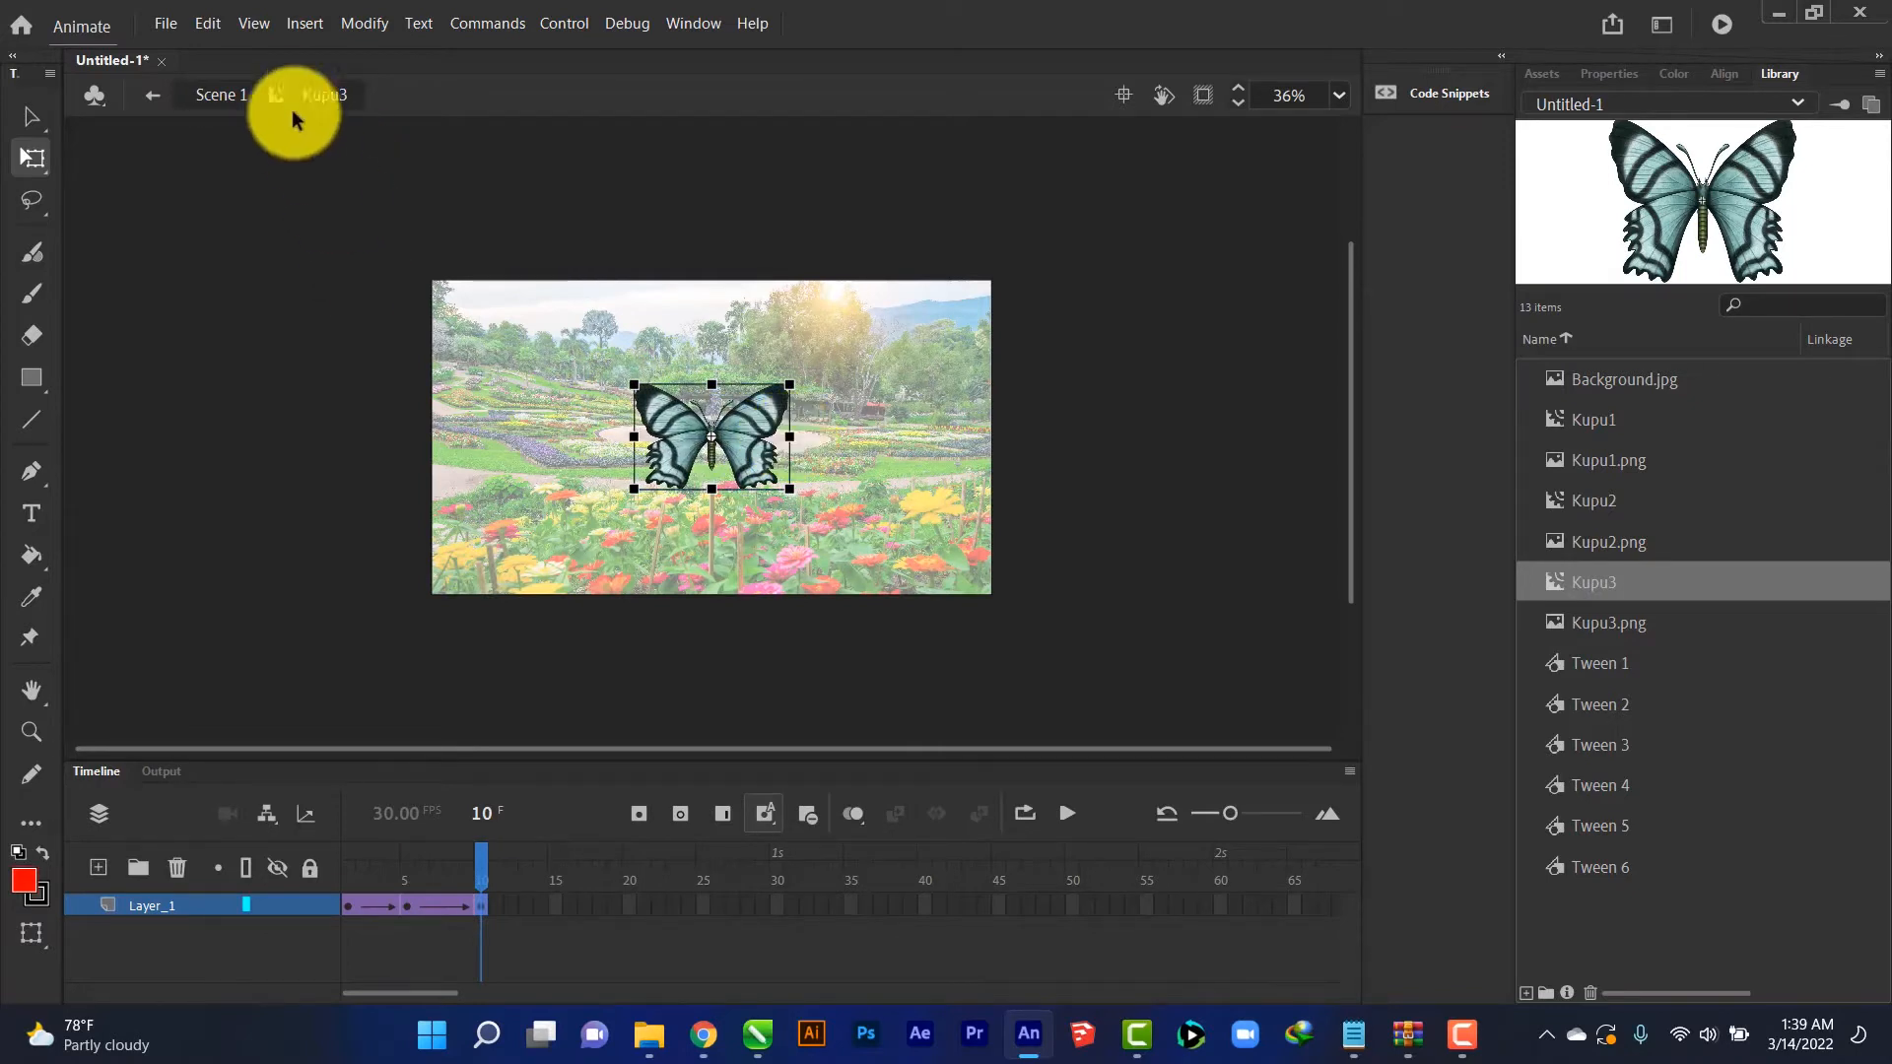
pyautogui.click(226, 96)
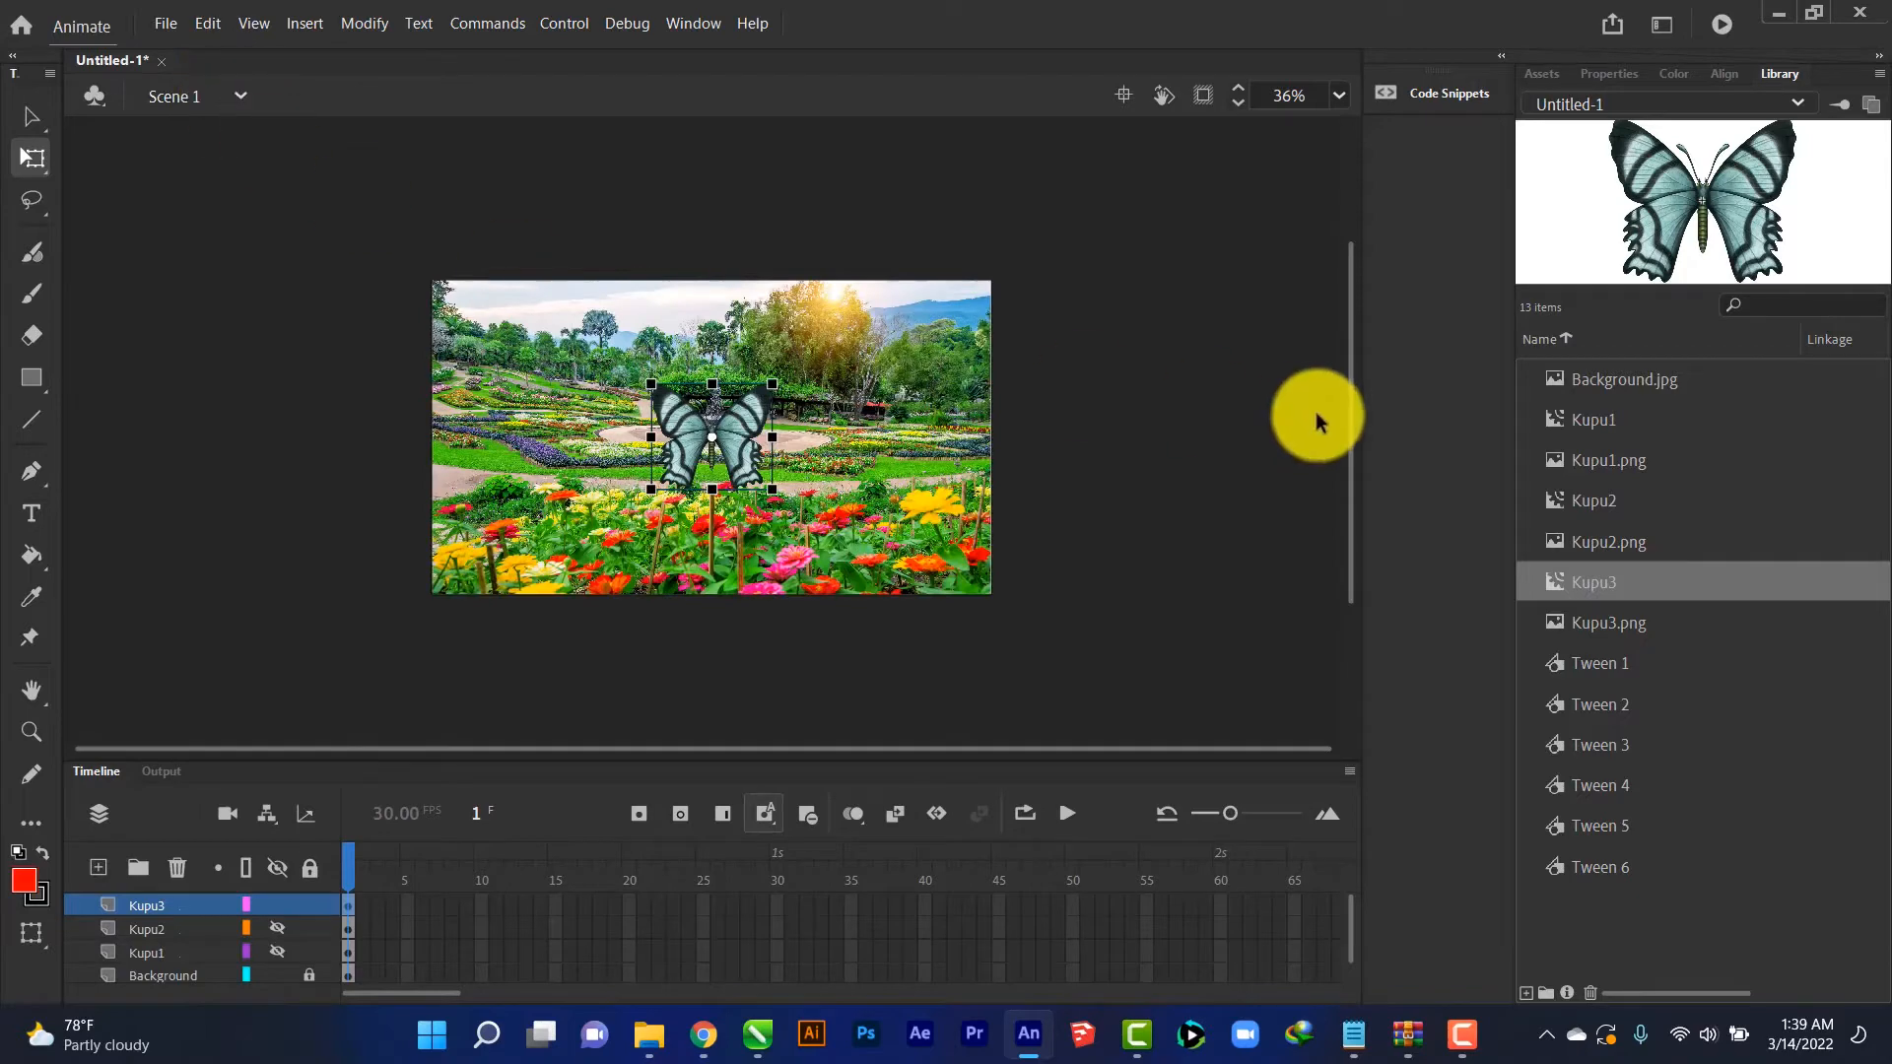
# Make the hidden Kupu2 and Kupu1 layers visible together with the Kupu3 layer
pyautogui.click(1222, 398)
pyautogui.scroll(-3, 1222, 400)
pyautogui.scroll(2, 1222, 400)
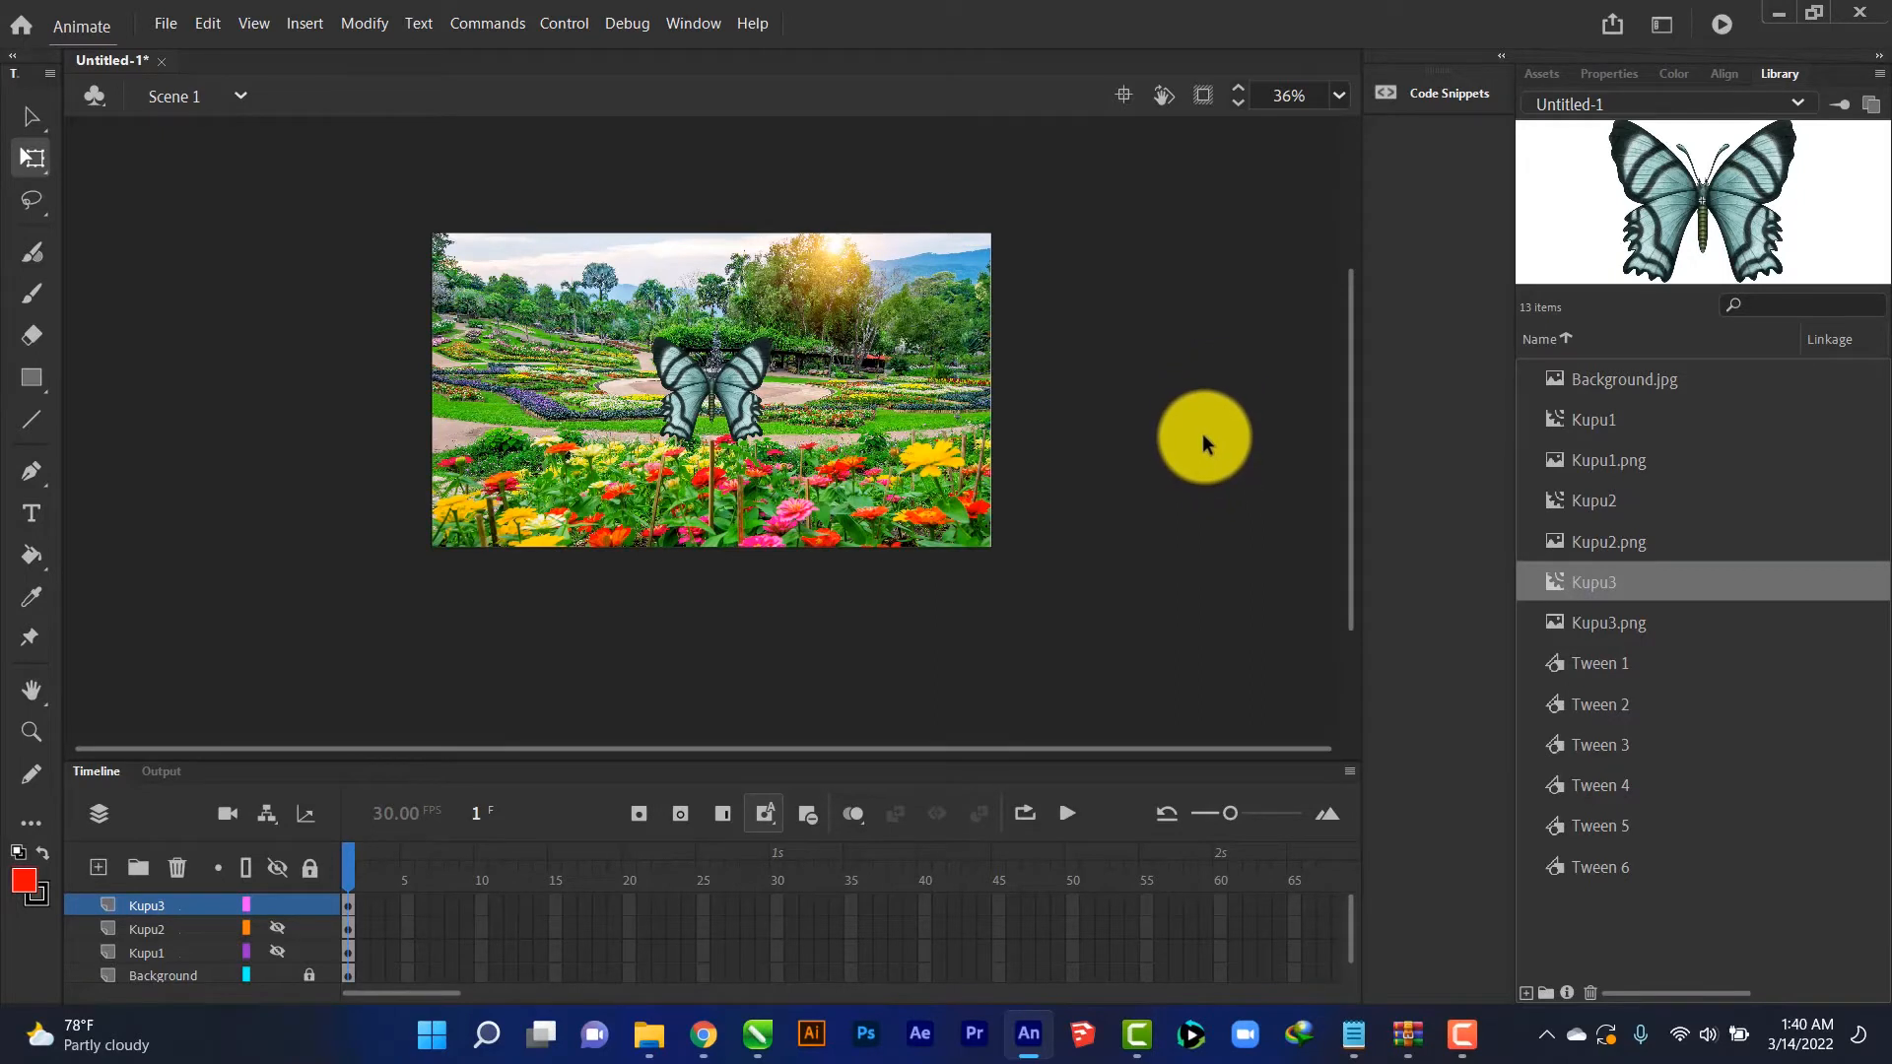
pyautogui.click(281, 905)
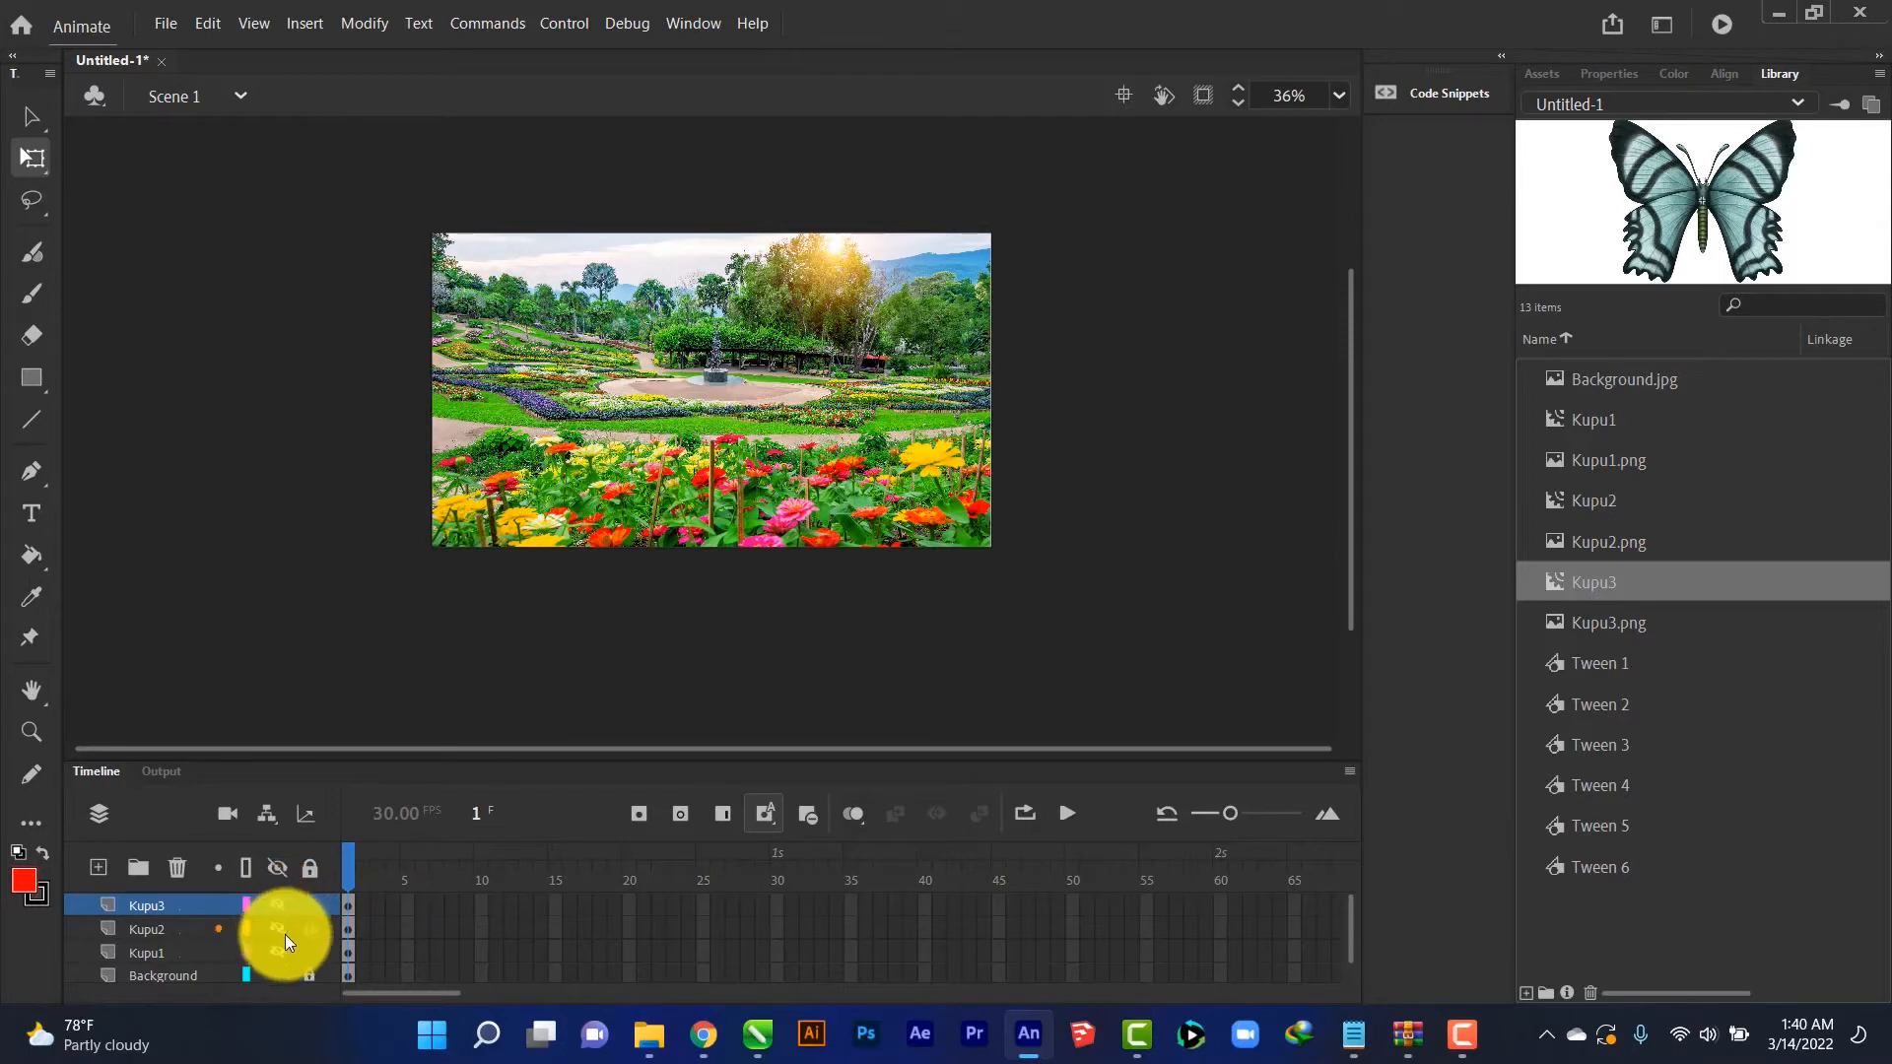
pyautogui.click(285, 906)
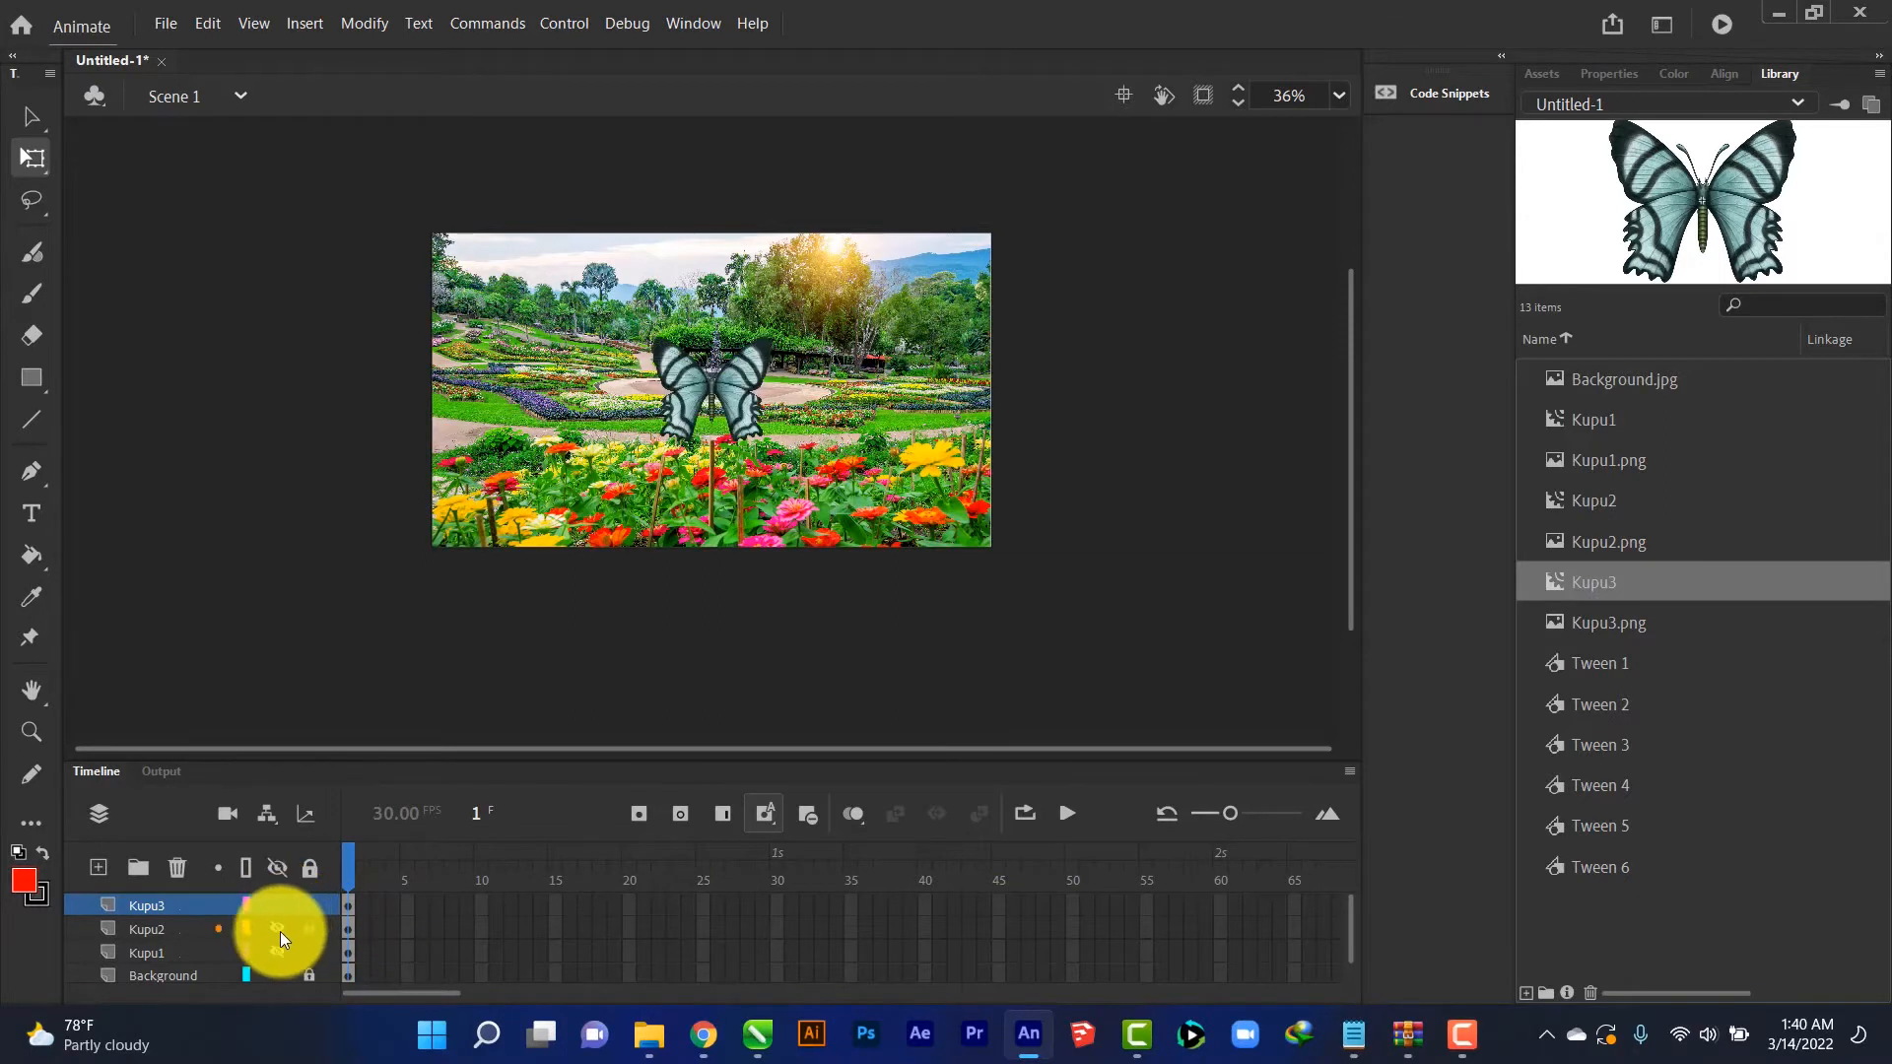
pyautogui.click(280, 930)
pyautogui.click(277, 952)
pyautogui.scroll(-1, 534, 962)
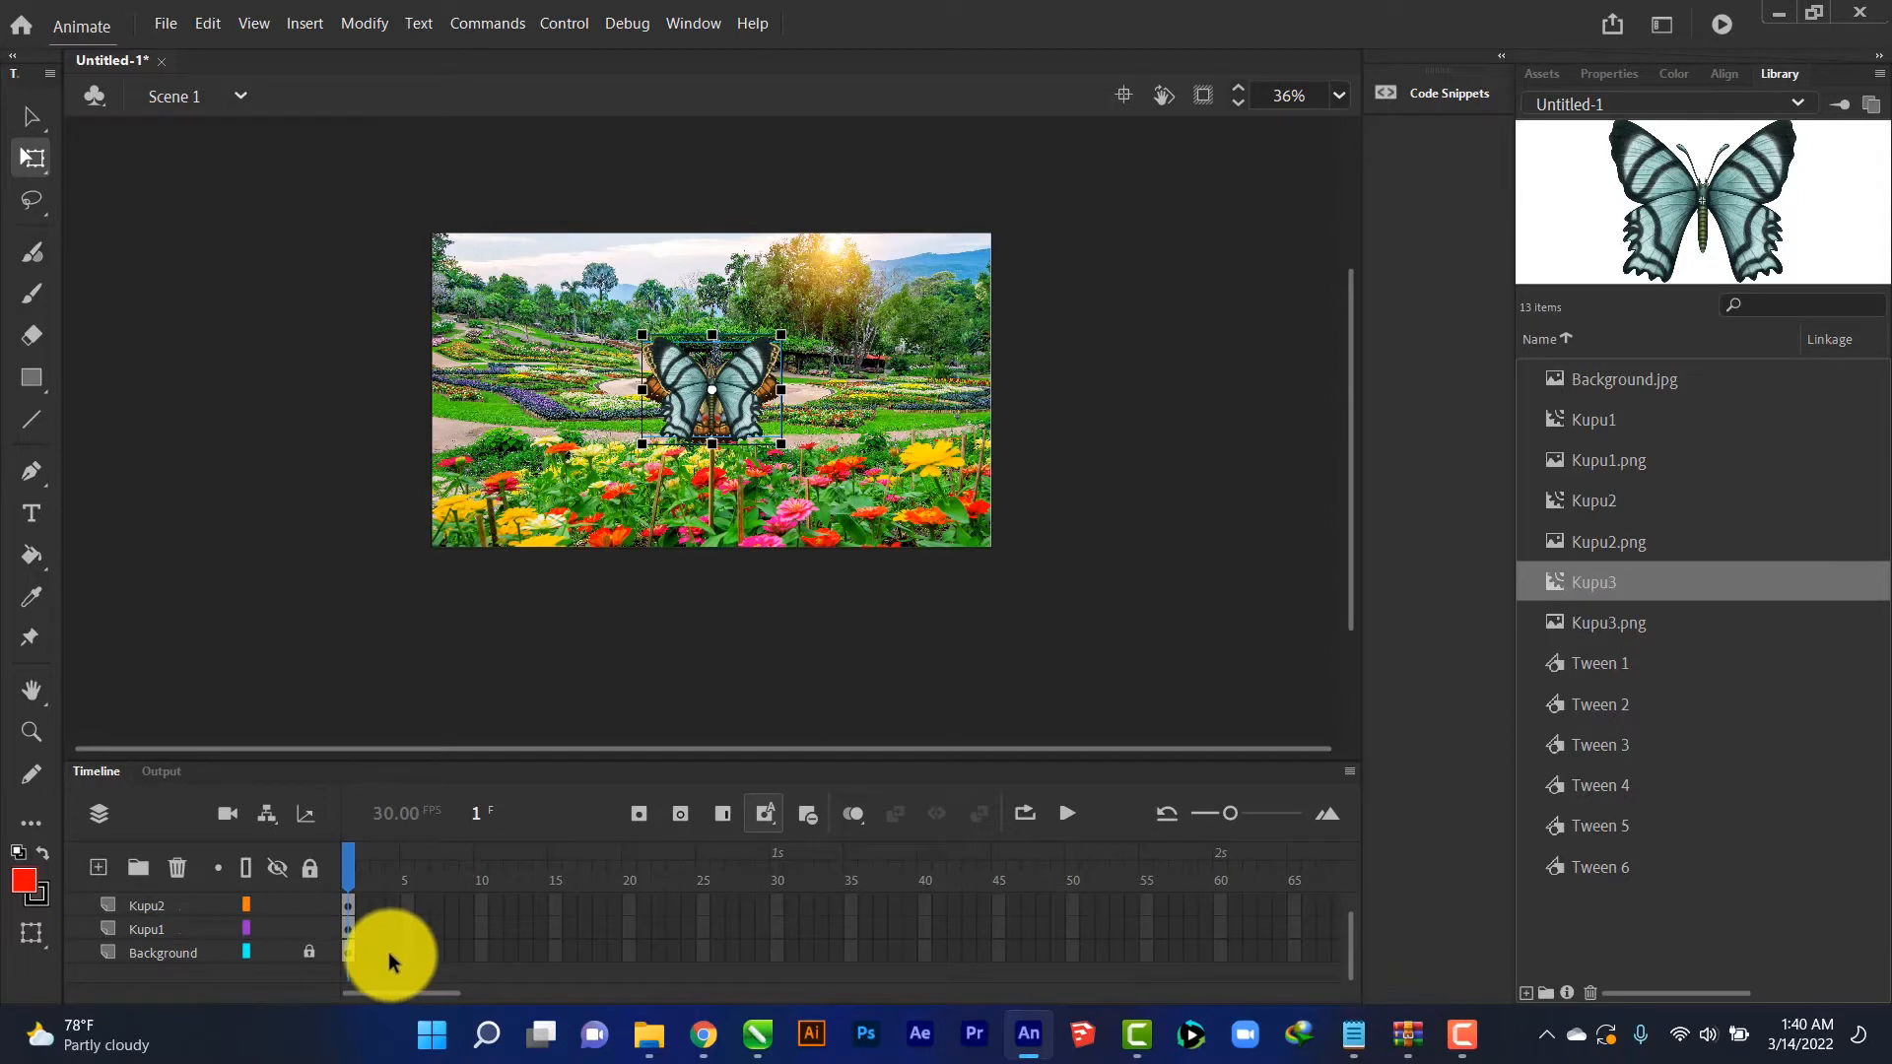
# Insert a keyframe at frame 50 on the Background layer
pyautogui.click(160, 951)
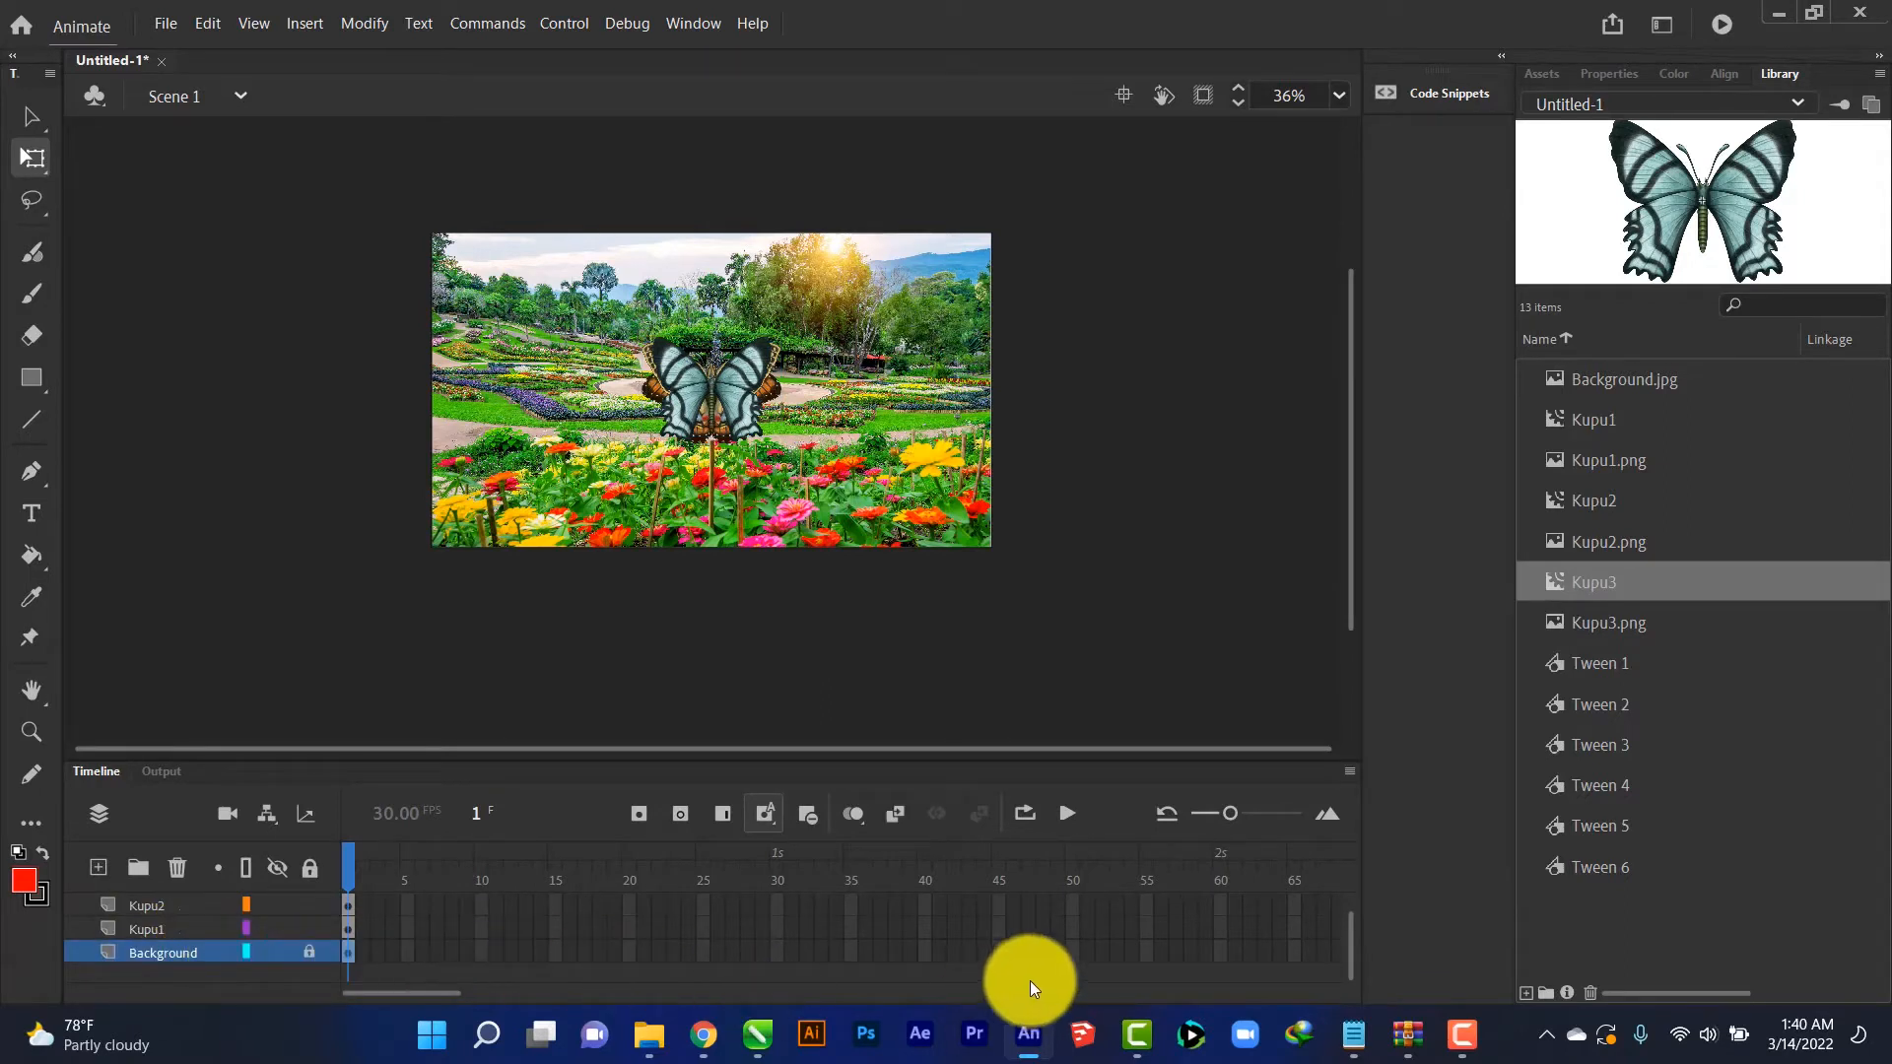
pyautogui.rightClick(1072, 952)
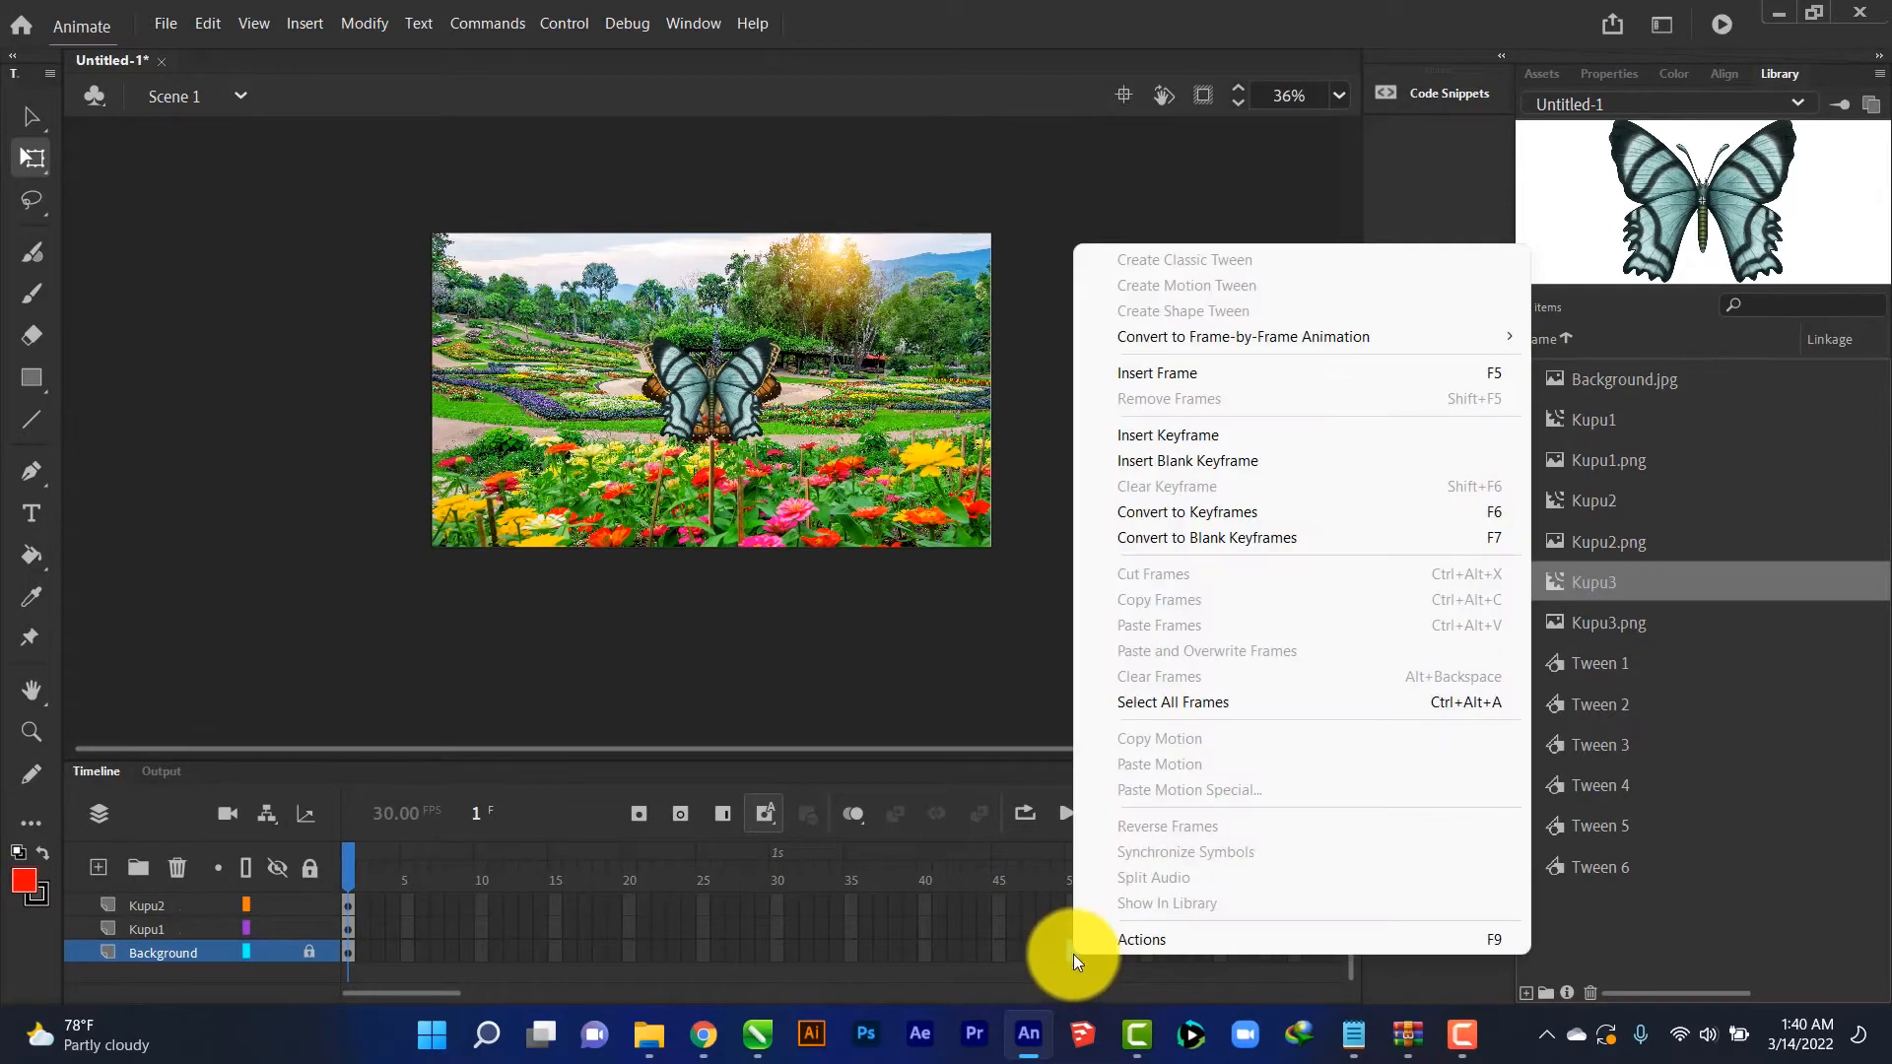
pyautogui.click(1204, 435)
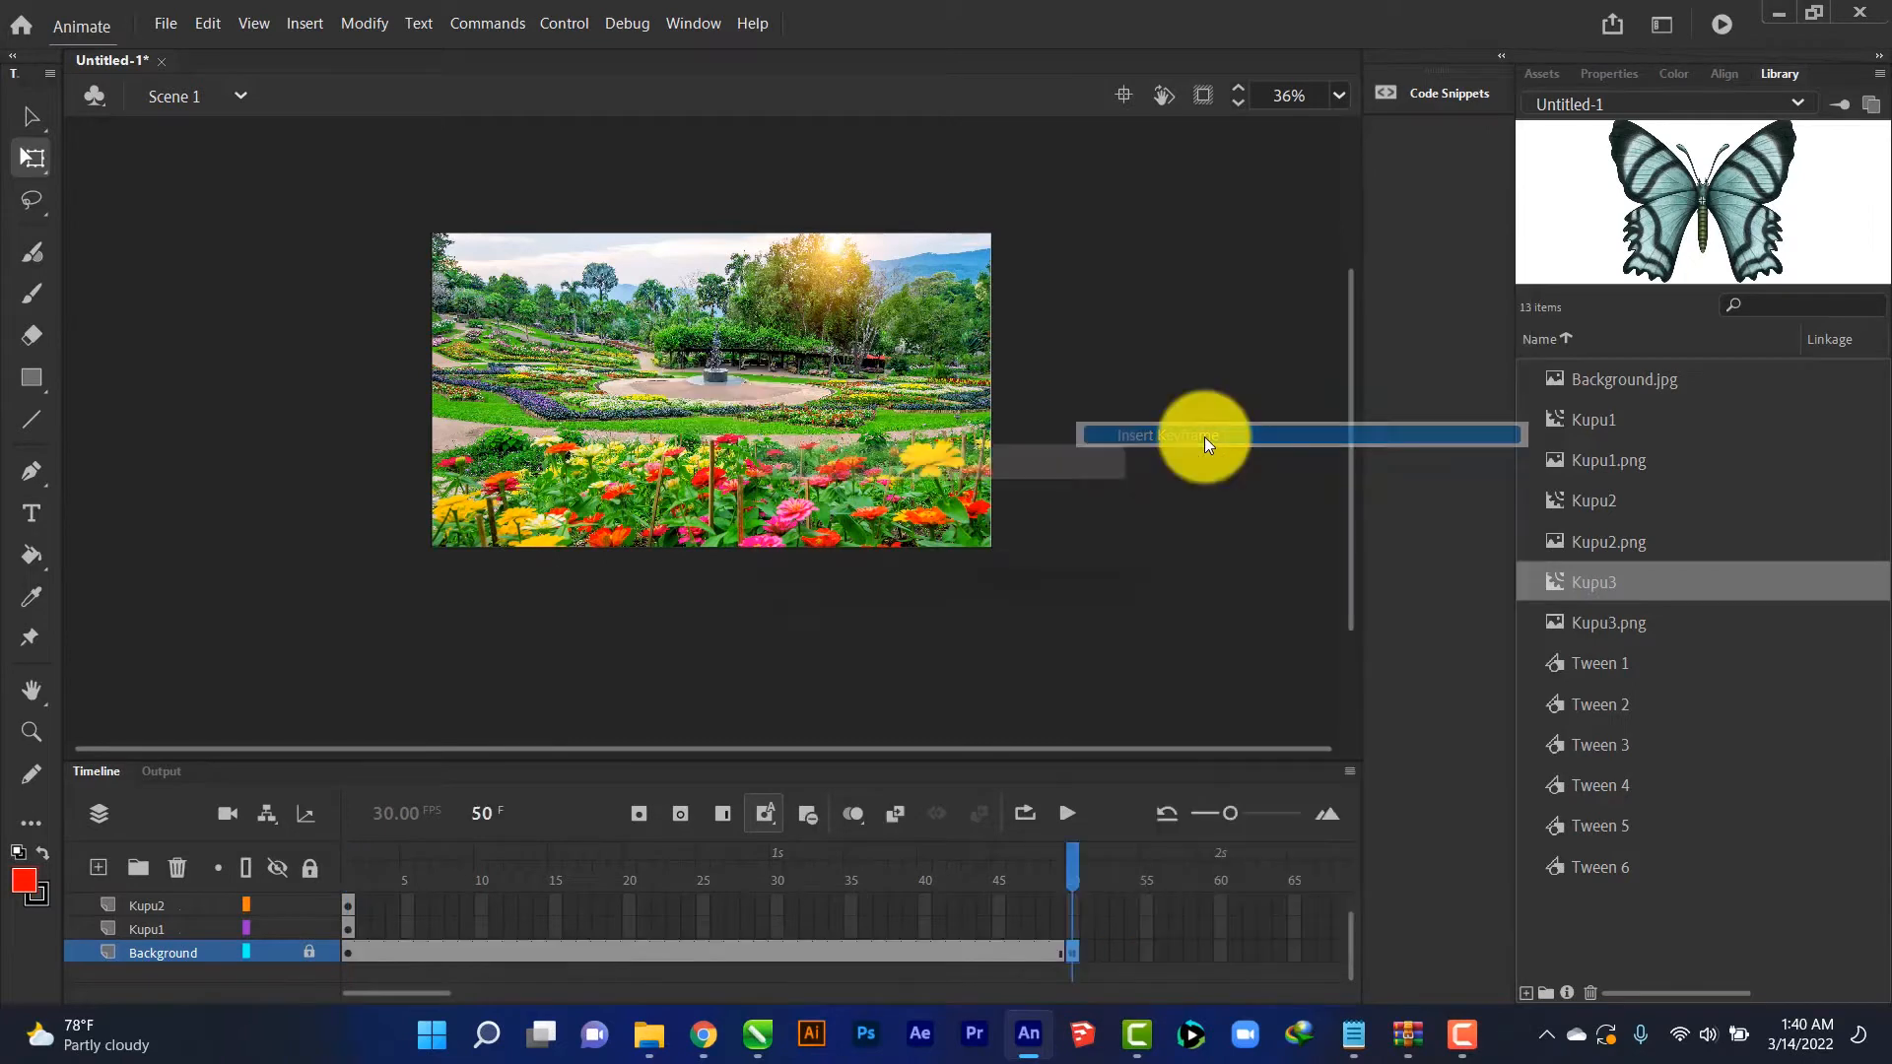
# Make Kupu1 the active layer, return to frame 1, and hide the Kupu3 and Kupu2 layers
pyautogui.click(145, 931)
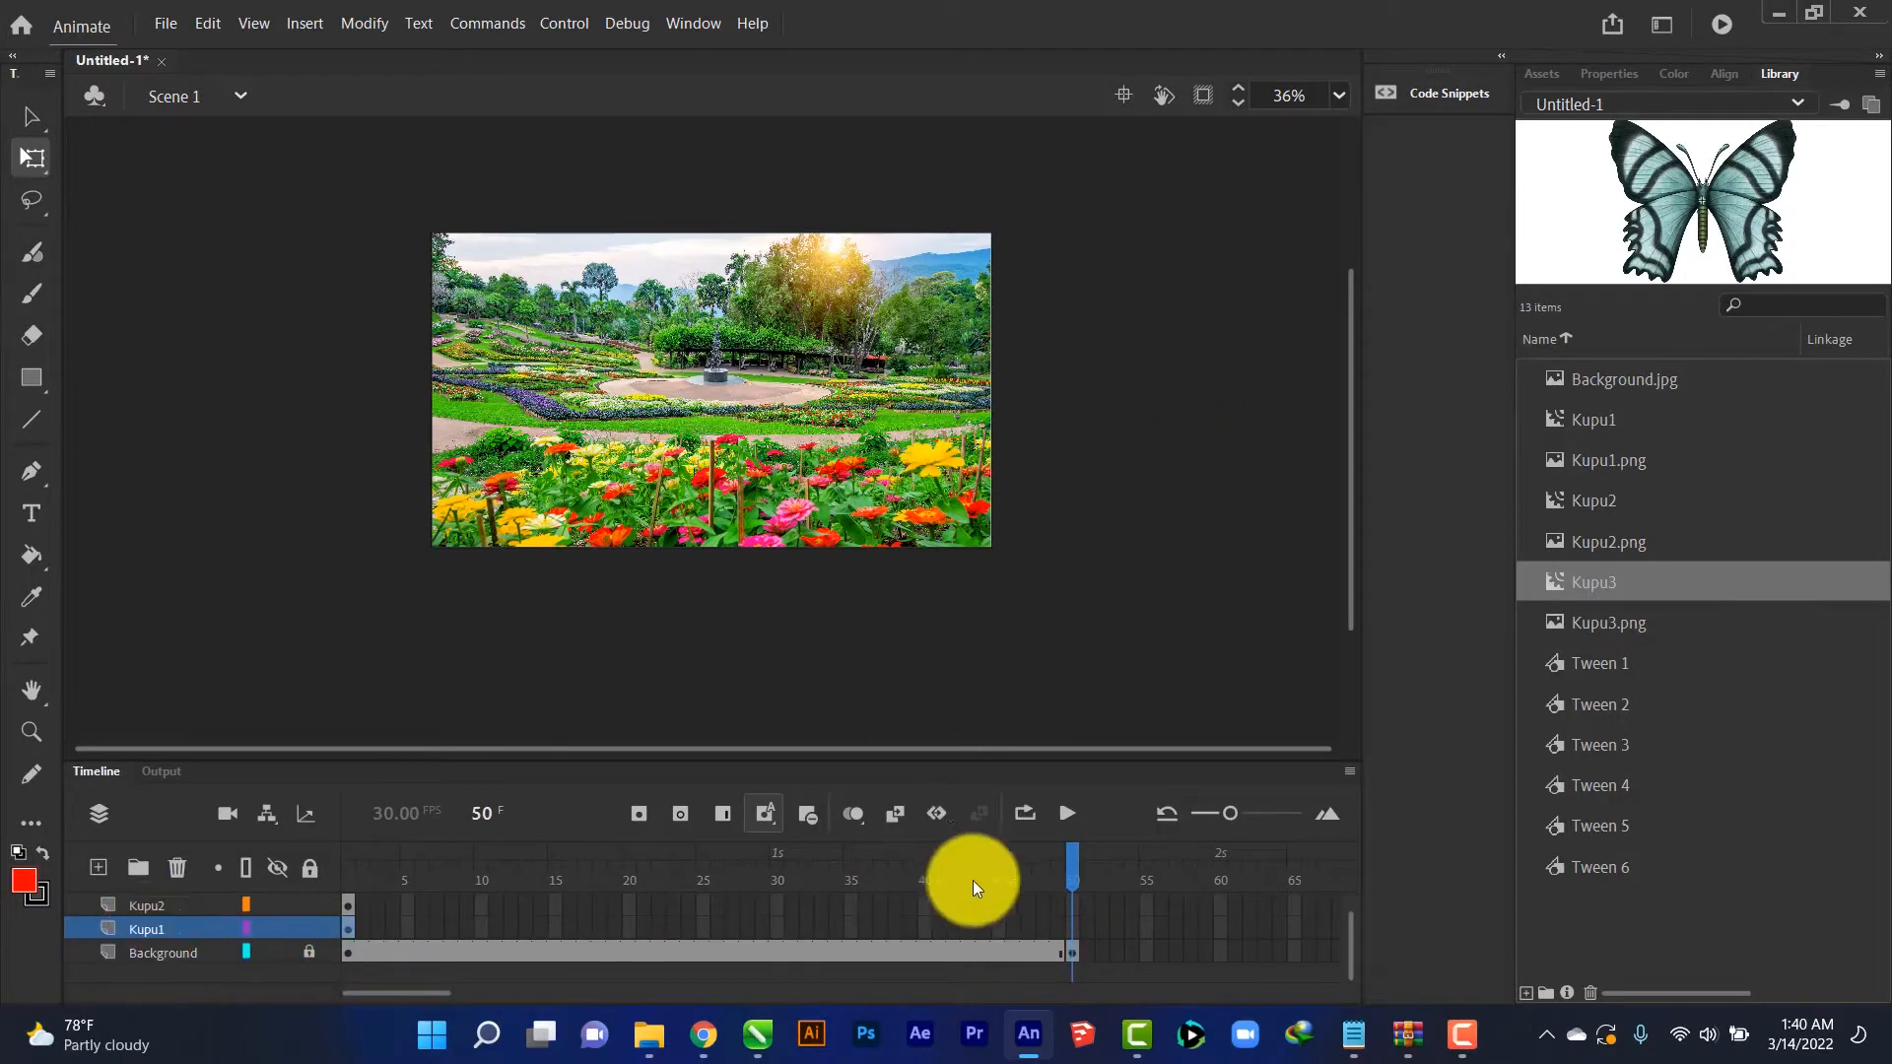
pyautogui.scroll(1, 717, 931)
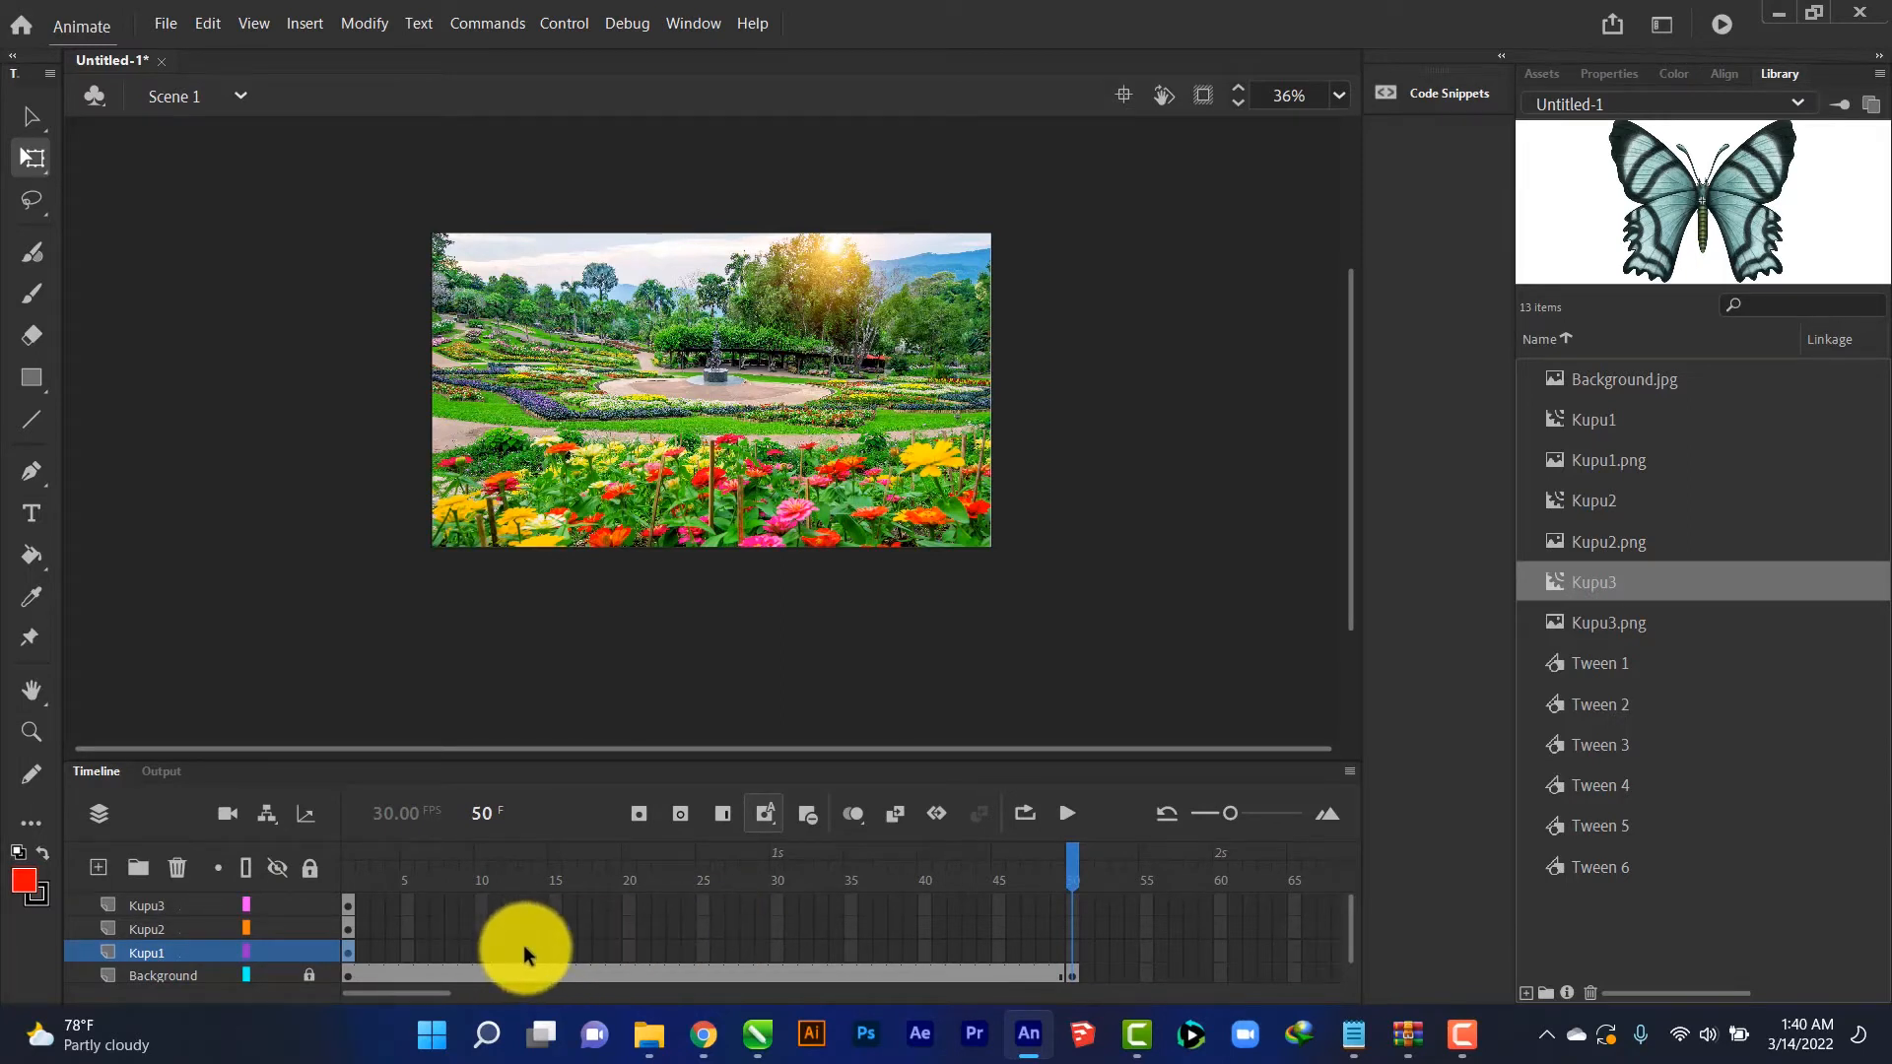
pyautogui.moveTo(1056, 875); pyautogui.dragTo(329, 866)
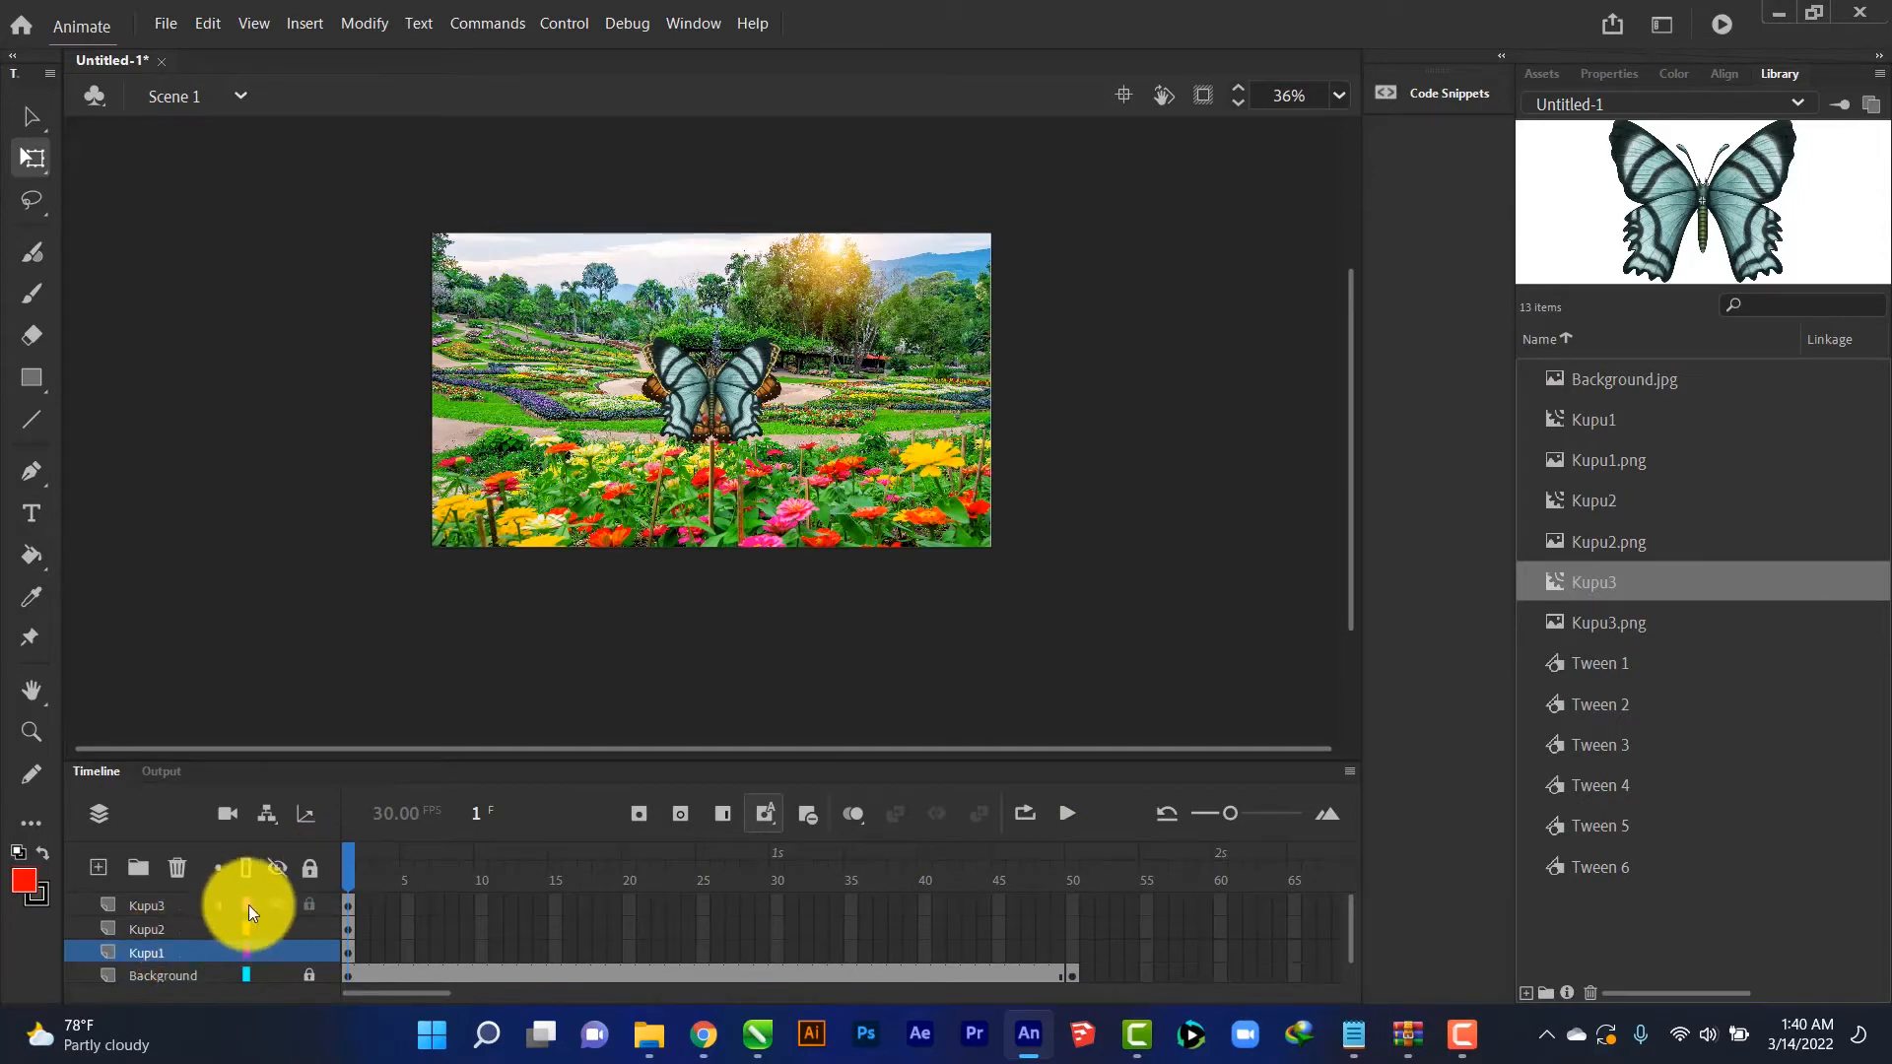
pyautogui.click(277, 904)
pyautogui.click(277, 929)
# Move the orange butterfly just outside the background's lower-left corner and rotate it to point toward the upper right
pyautogui.click(712, 387)
pyautogui.moveTo(711, 388); pyautogui.dragTo(406, 566)
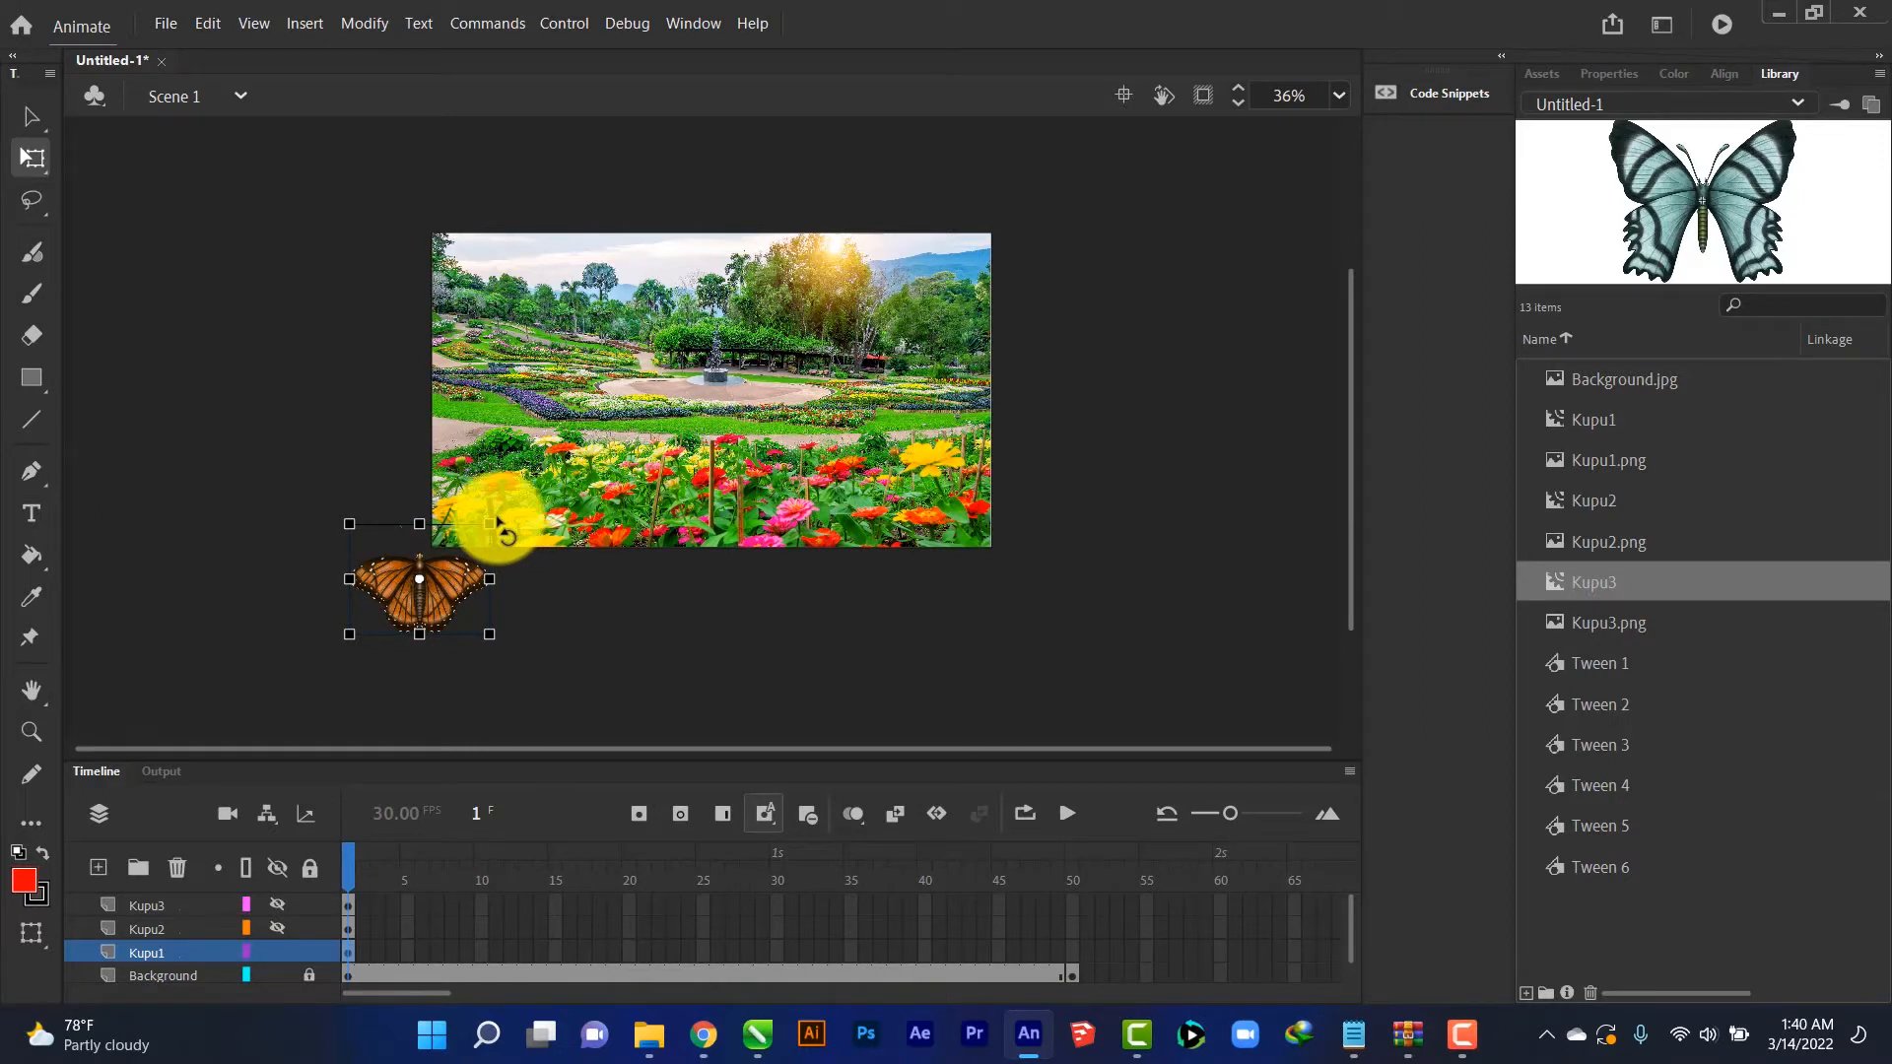
pyautogui.click(20, 160)
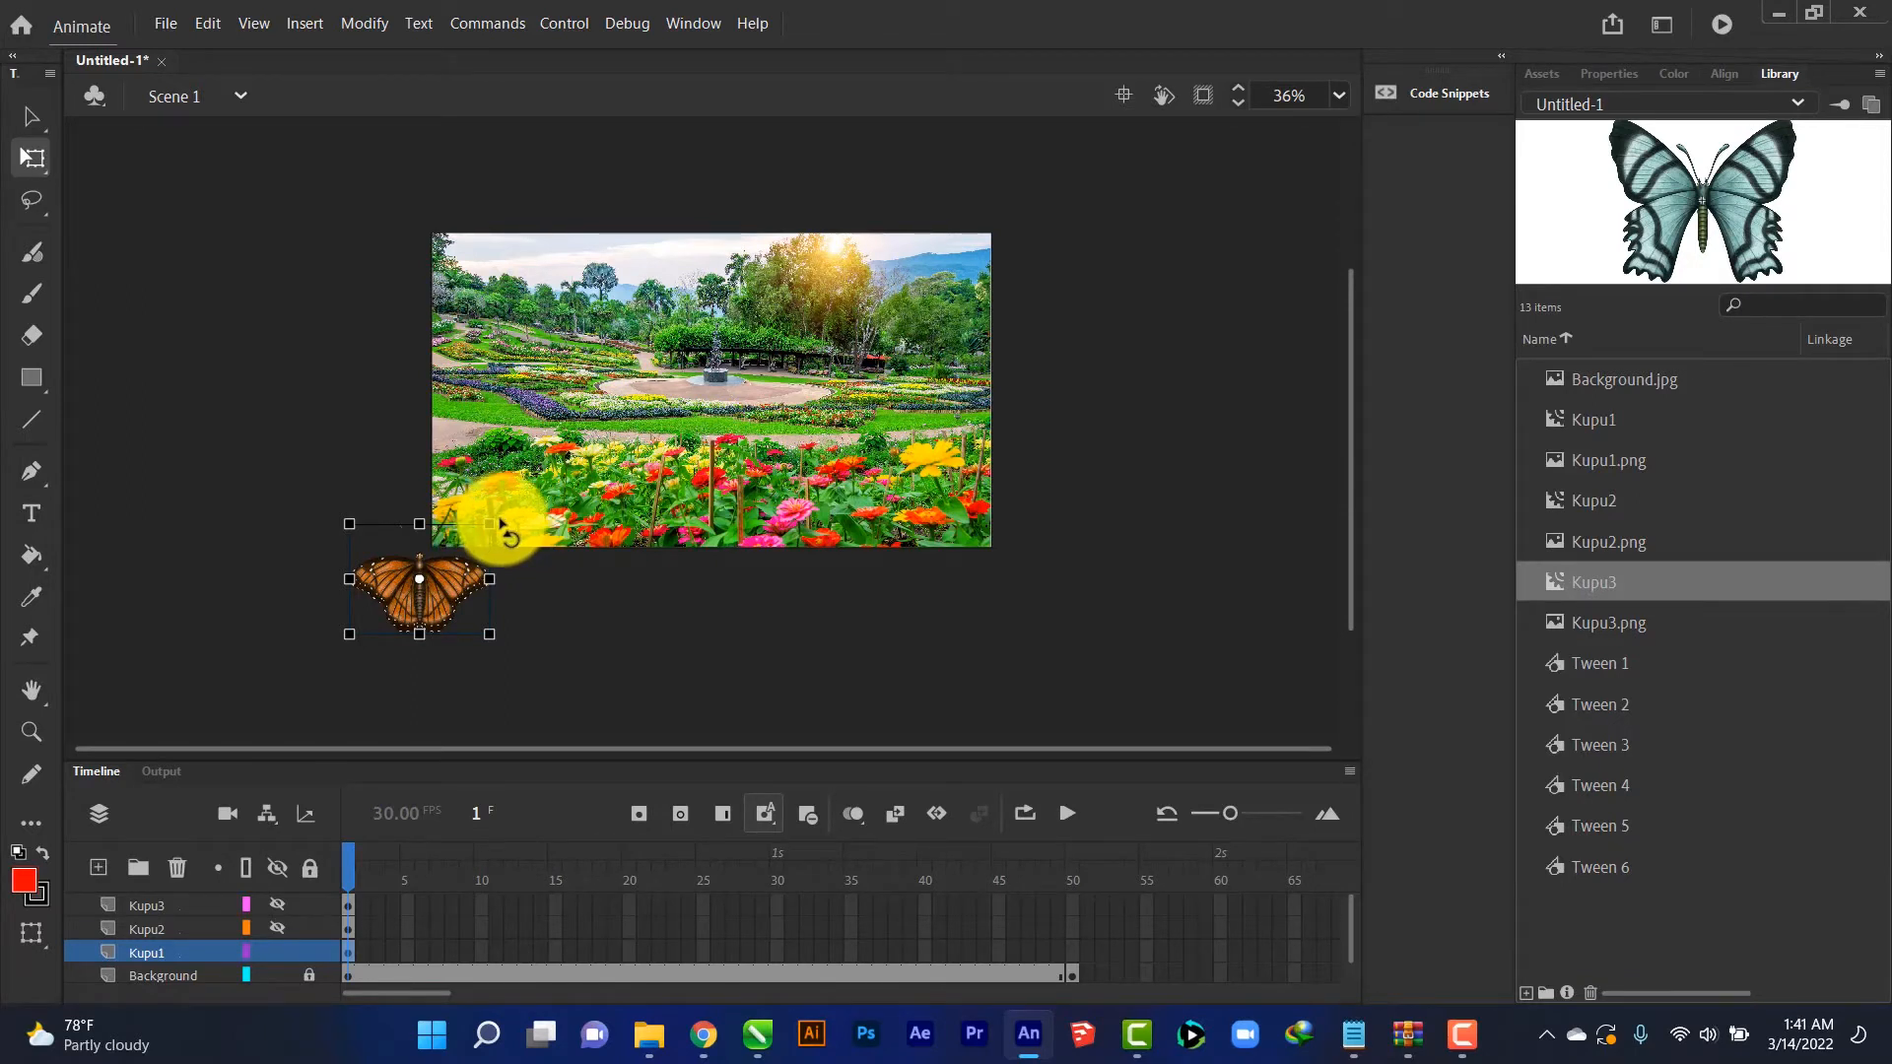
pyautogui.moveTo(506, 532); pyautogui.dragTo(431, 602)
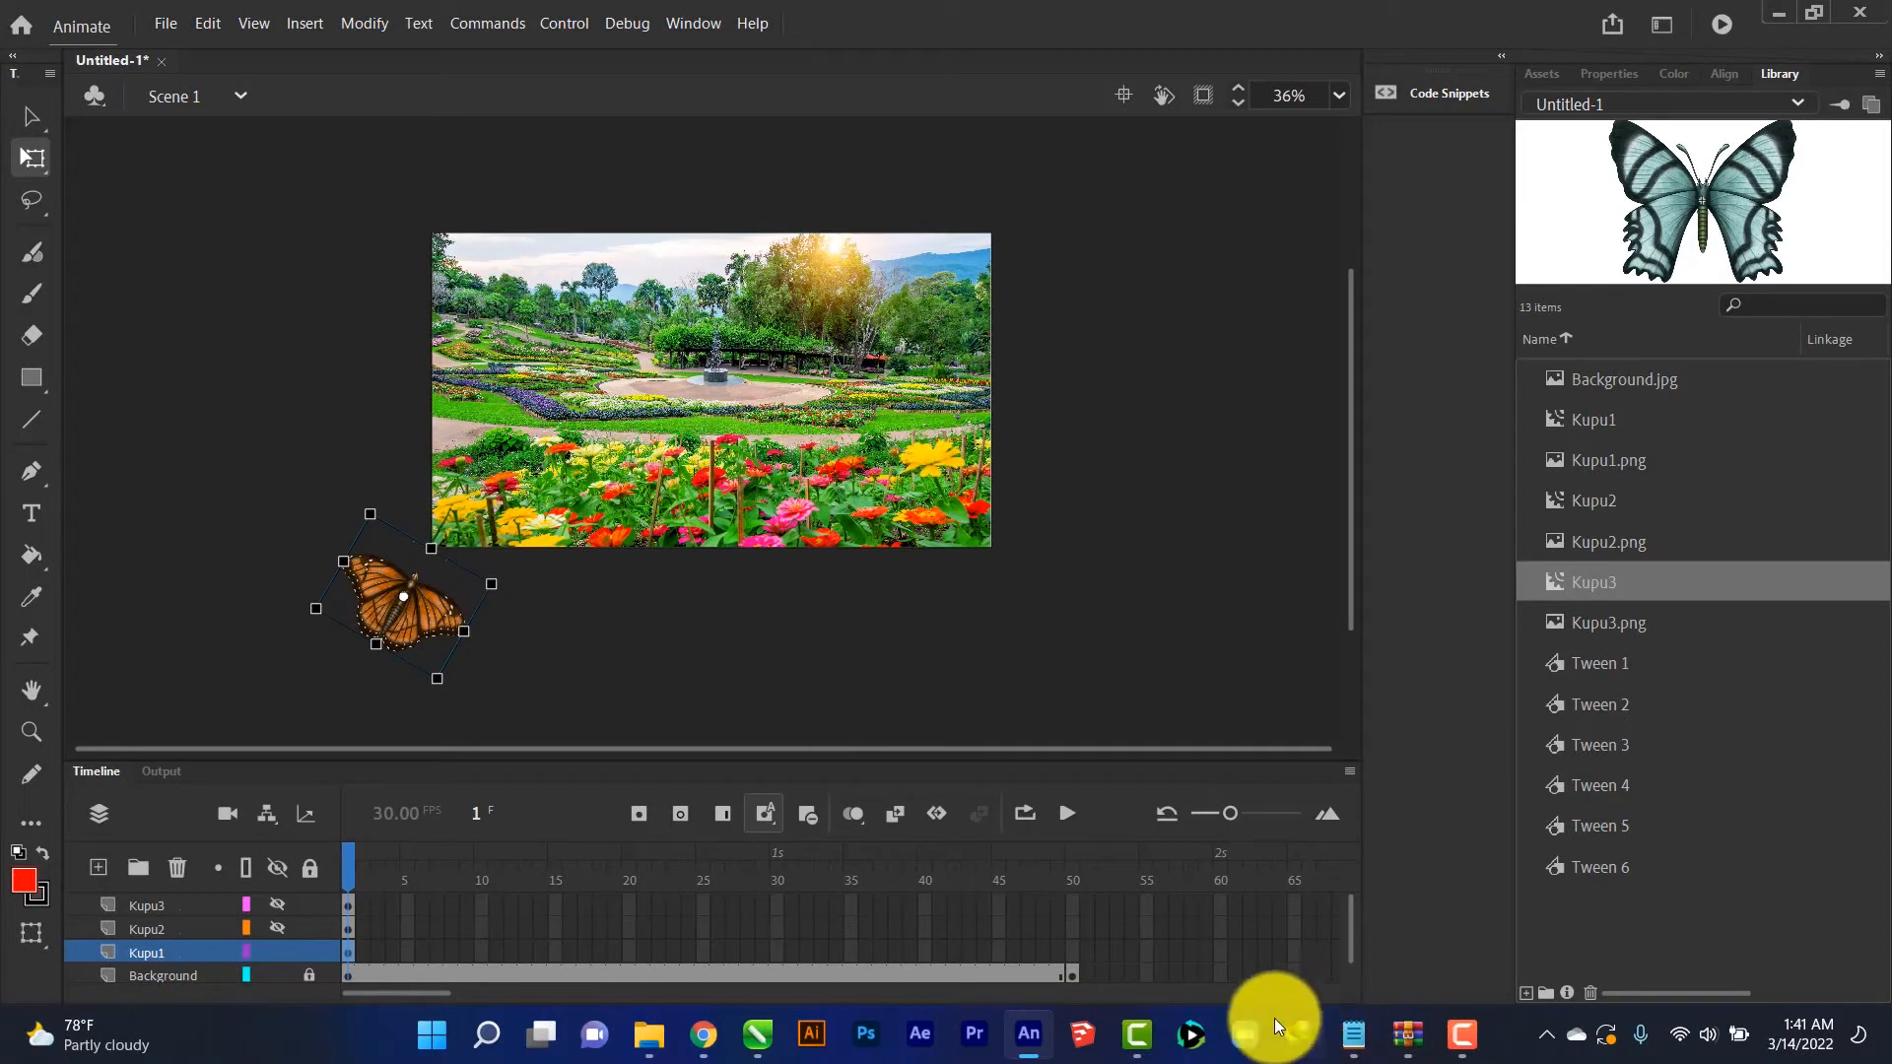
# Insert a keyframe at frame 50 on the Kupu1 layer and move the orange butterfly outside the background's upper-right corner
pyautogui.rightClick(1070, 954)
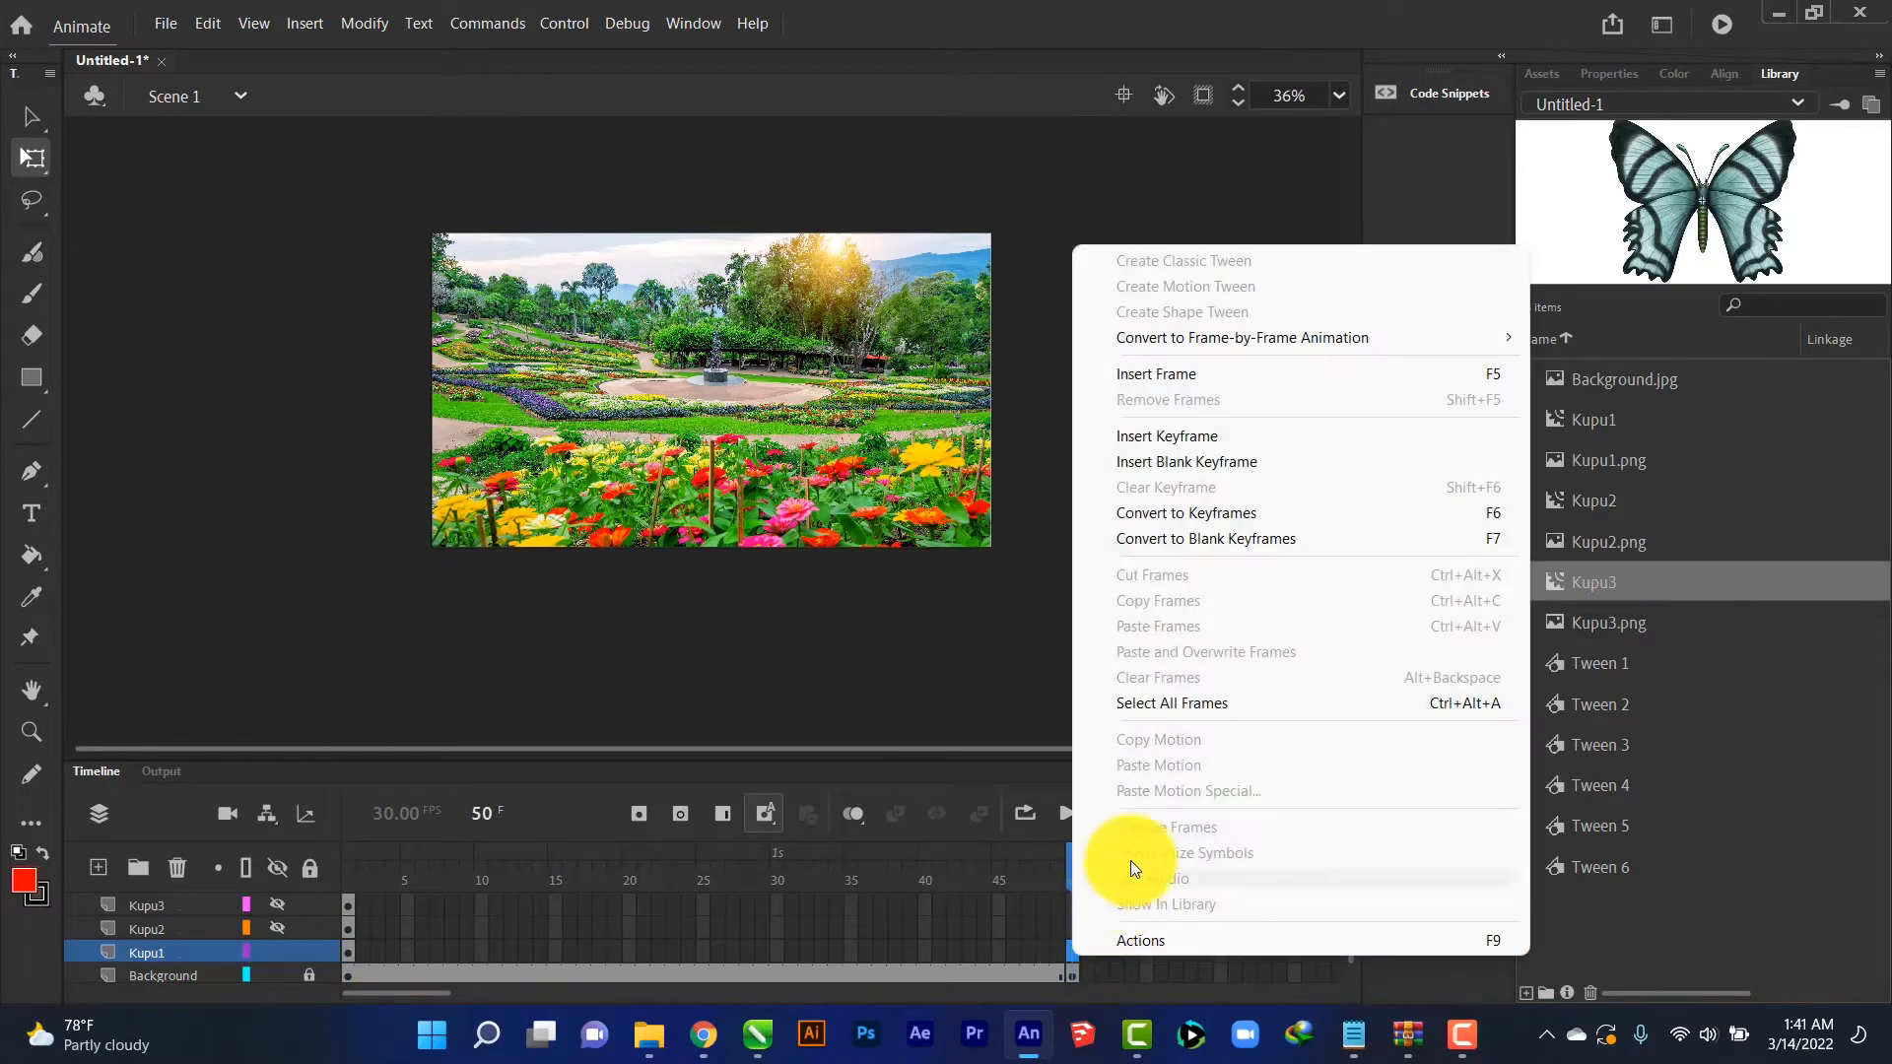
pyautogui.click(1158, 435)
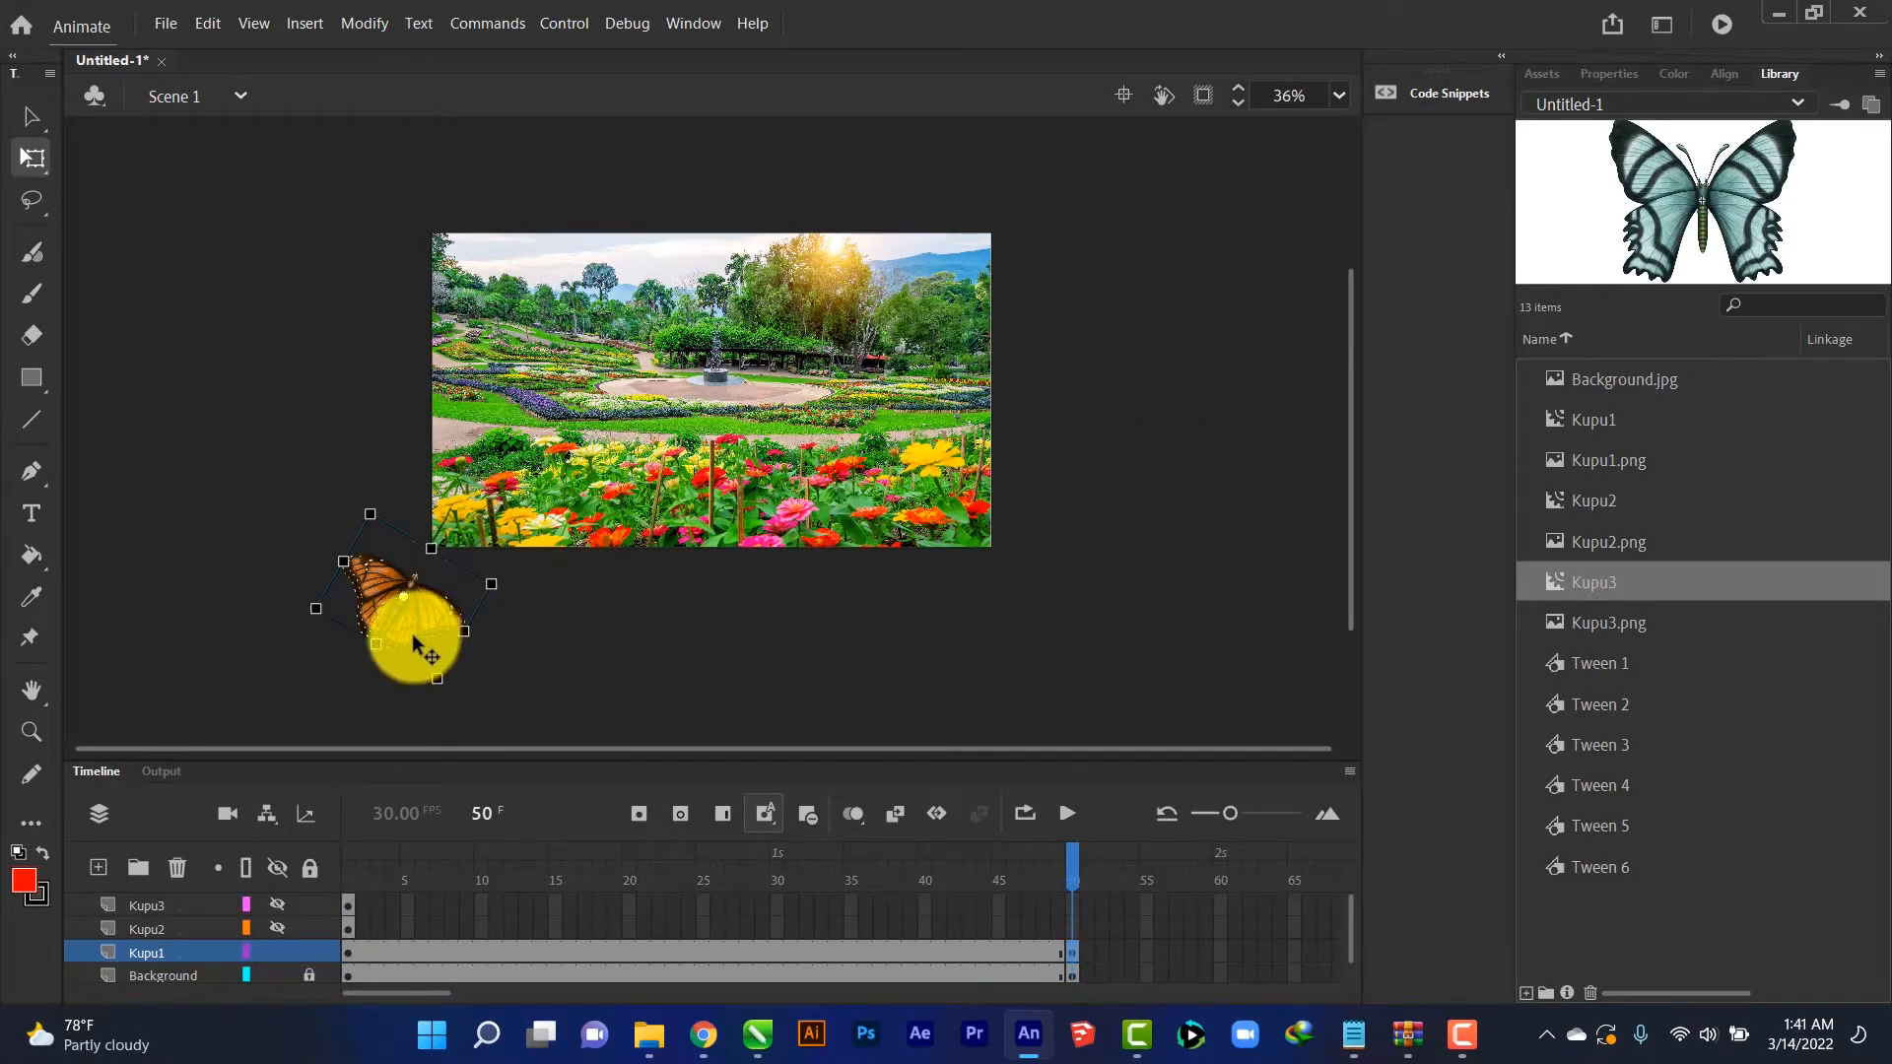
pyautogui.moveTo(412, 639); pyautogui.dragTo(1035, 204)
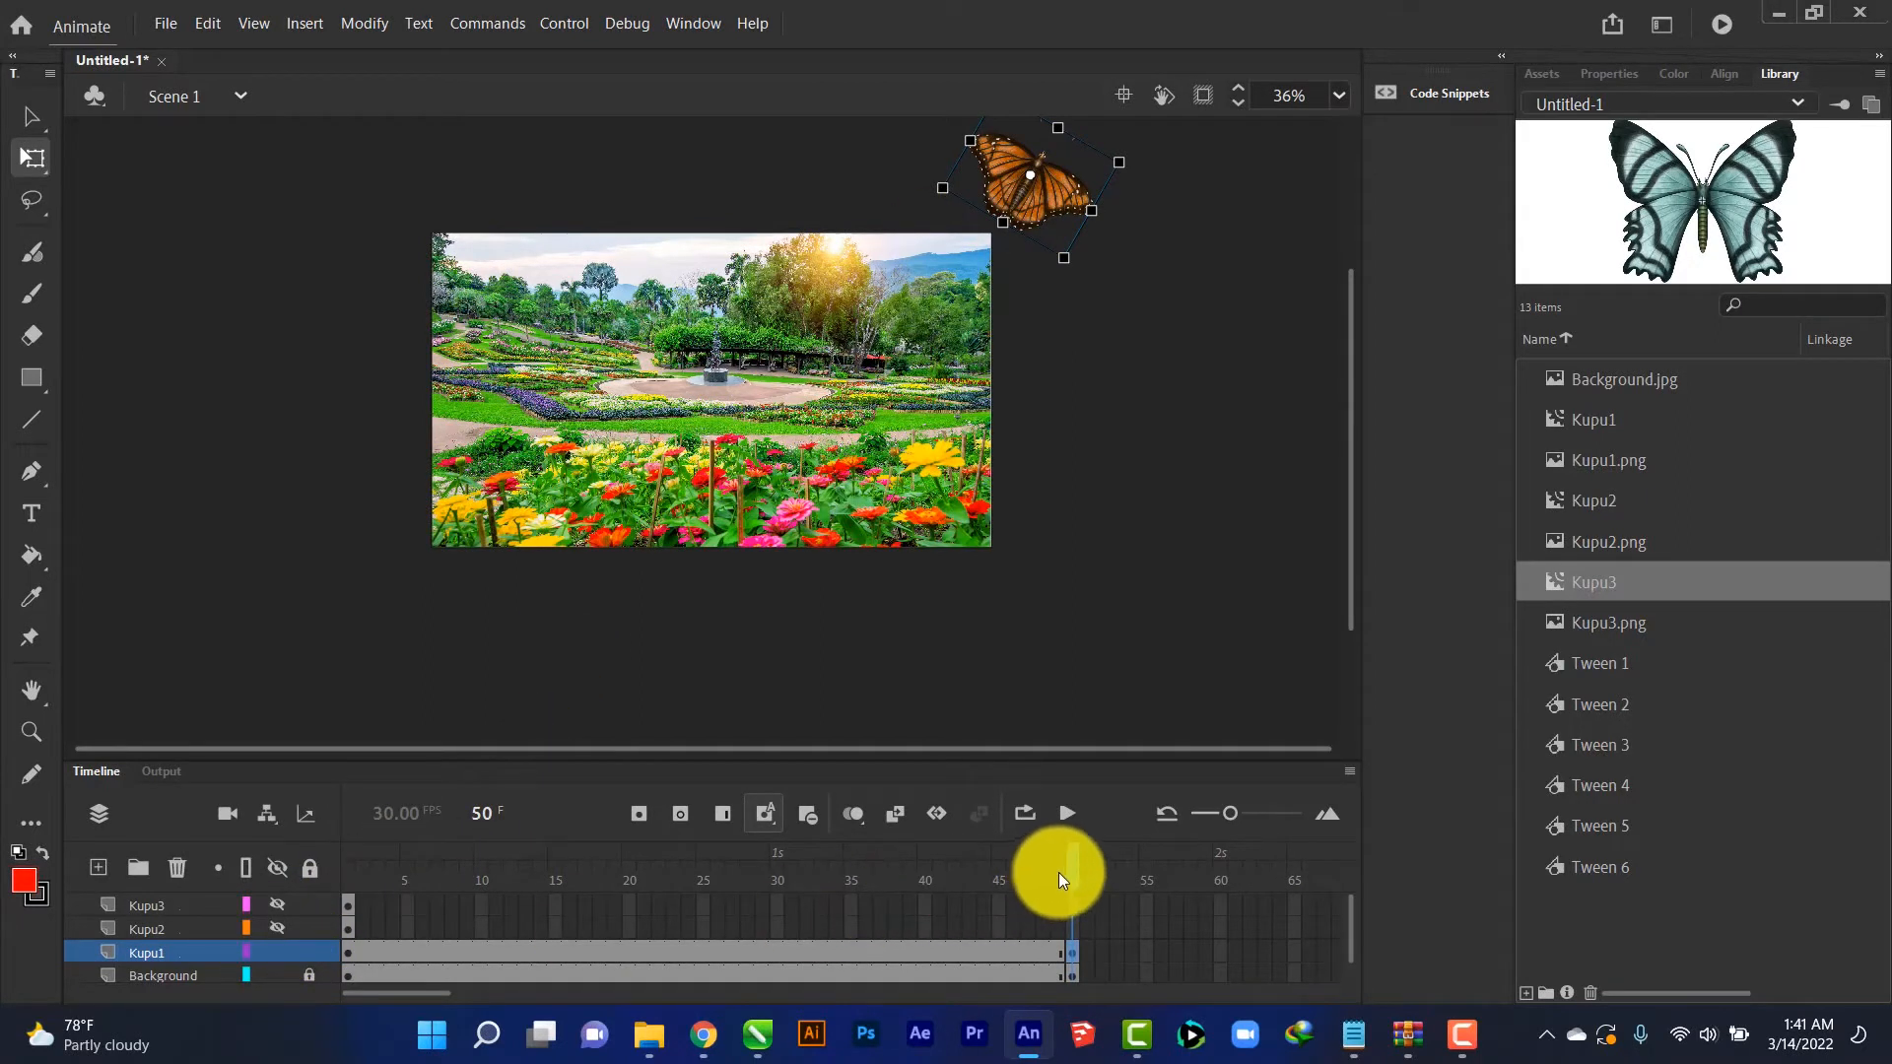
# At frame 1, show the Kupu2 layer and place the yellow butterfly outside the background's lower-right corner, rotated toward the upper left
pyautogui.moveTo(1059, 870); pyautogui.dragTo(316, 865)
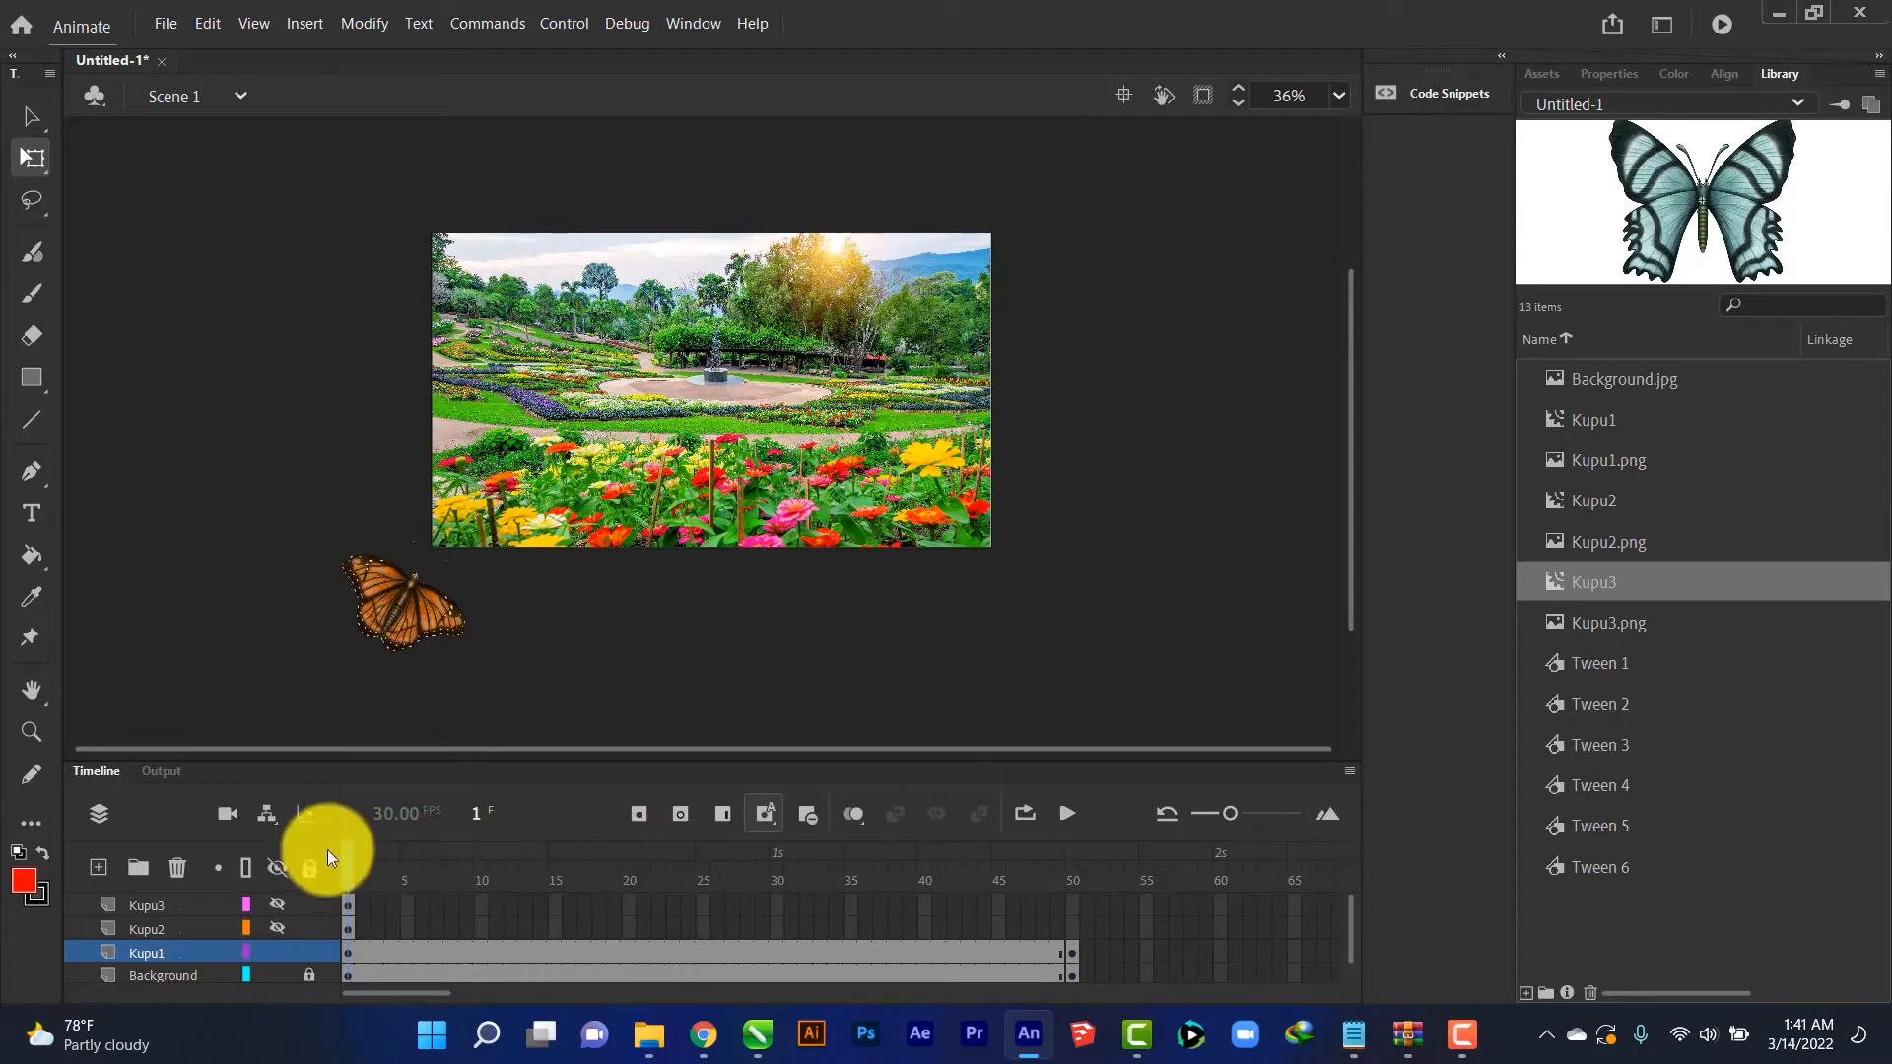
pyautogui.click(276, 928)
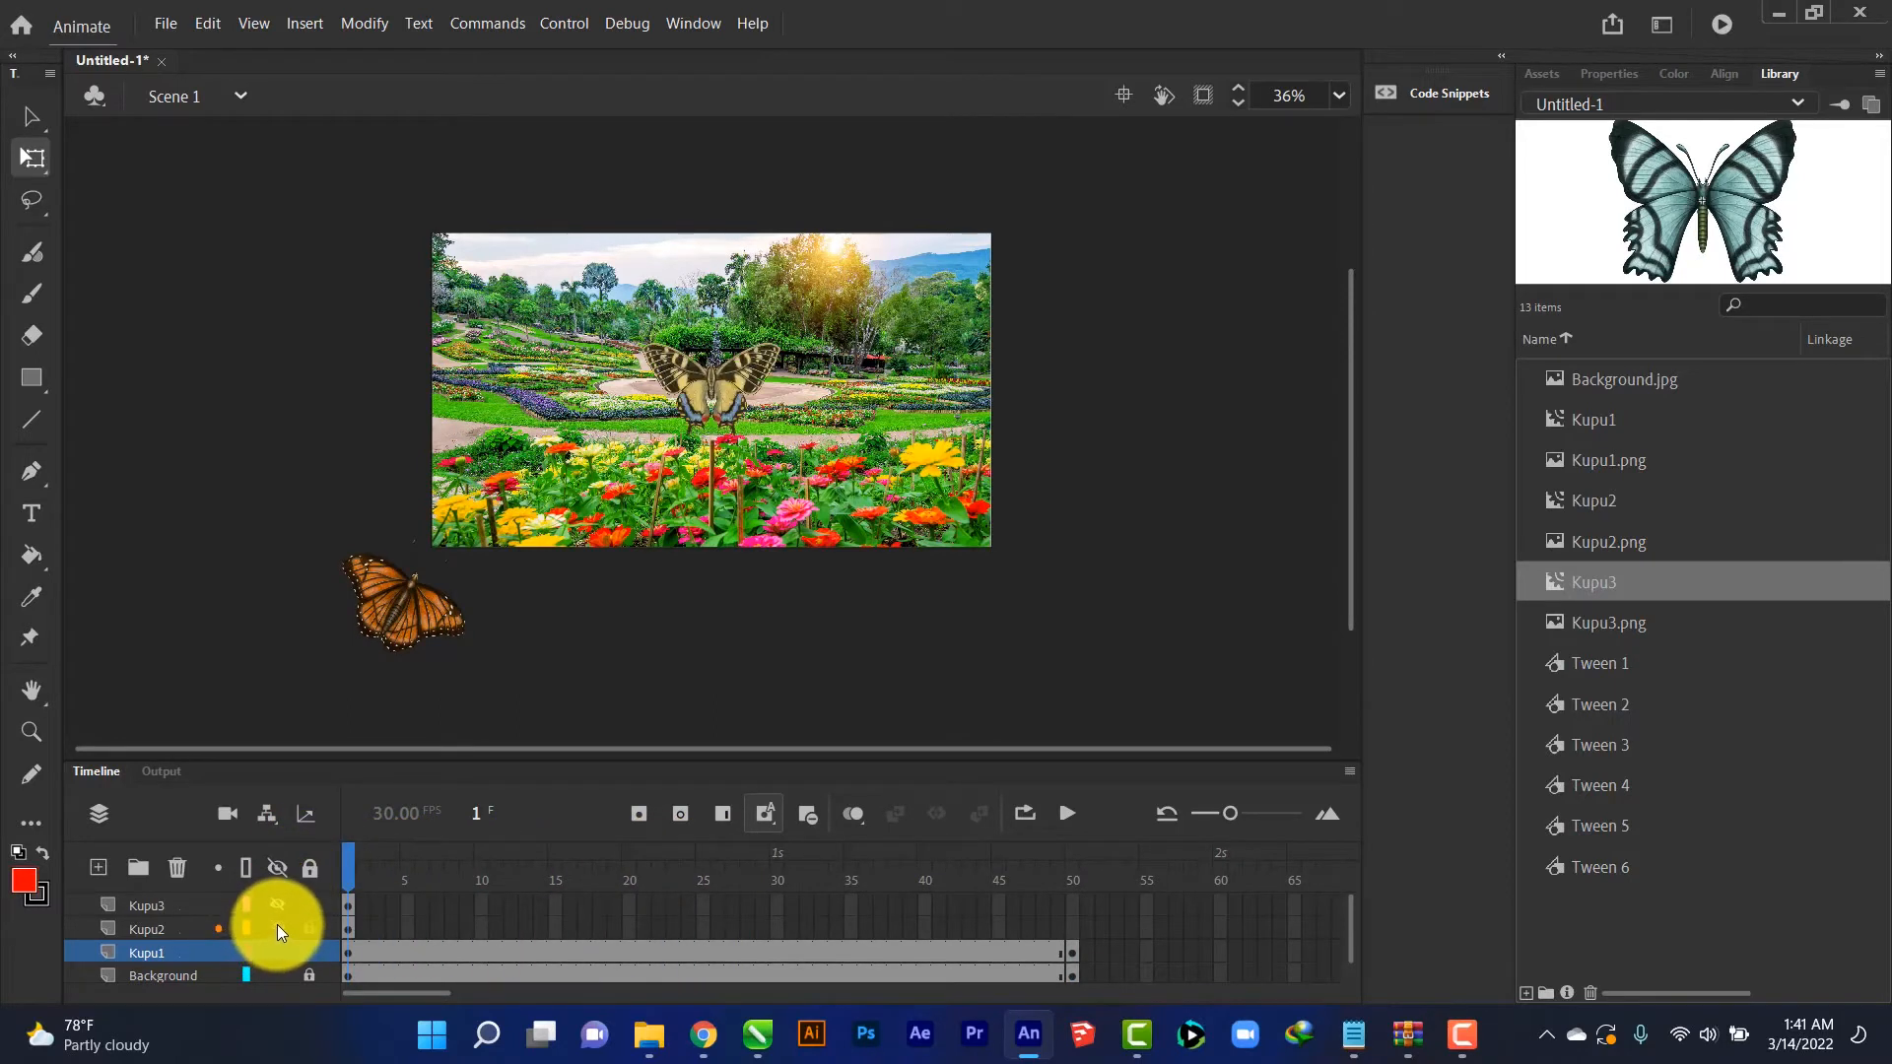
pyautogui.click(710, 389)
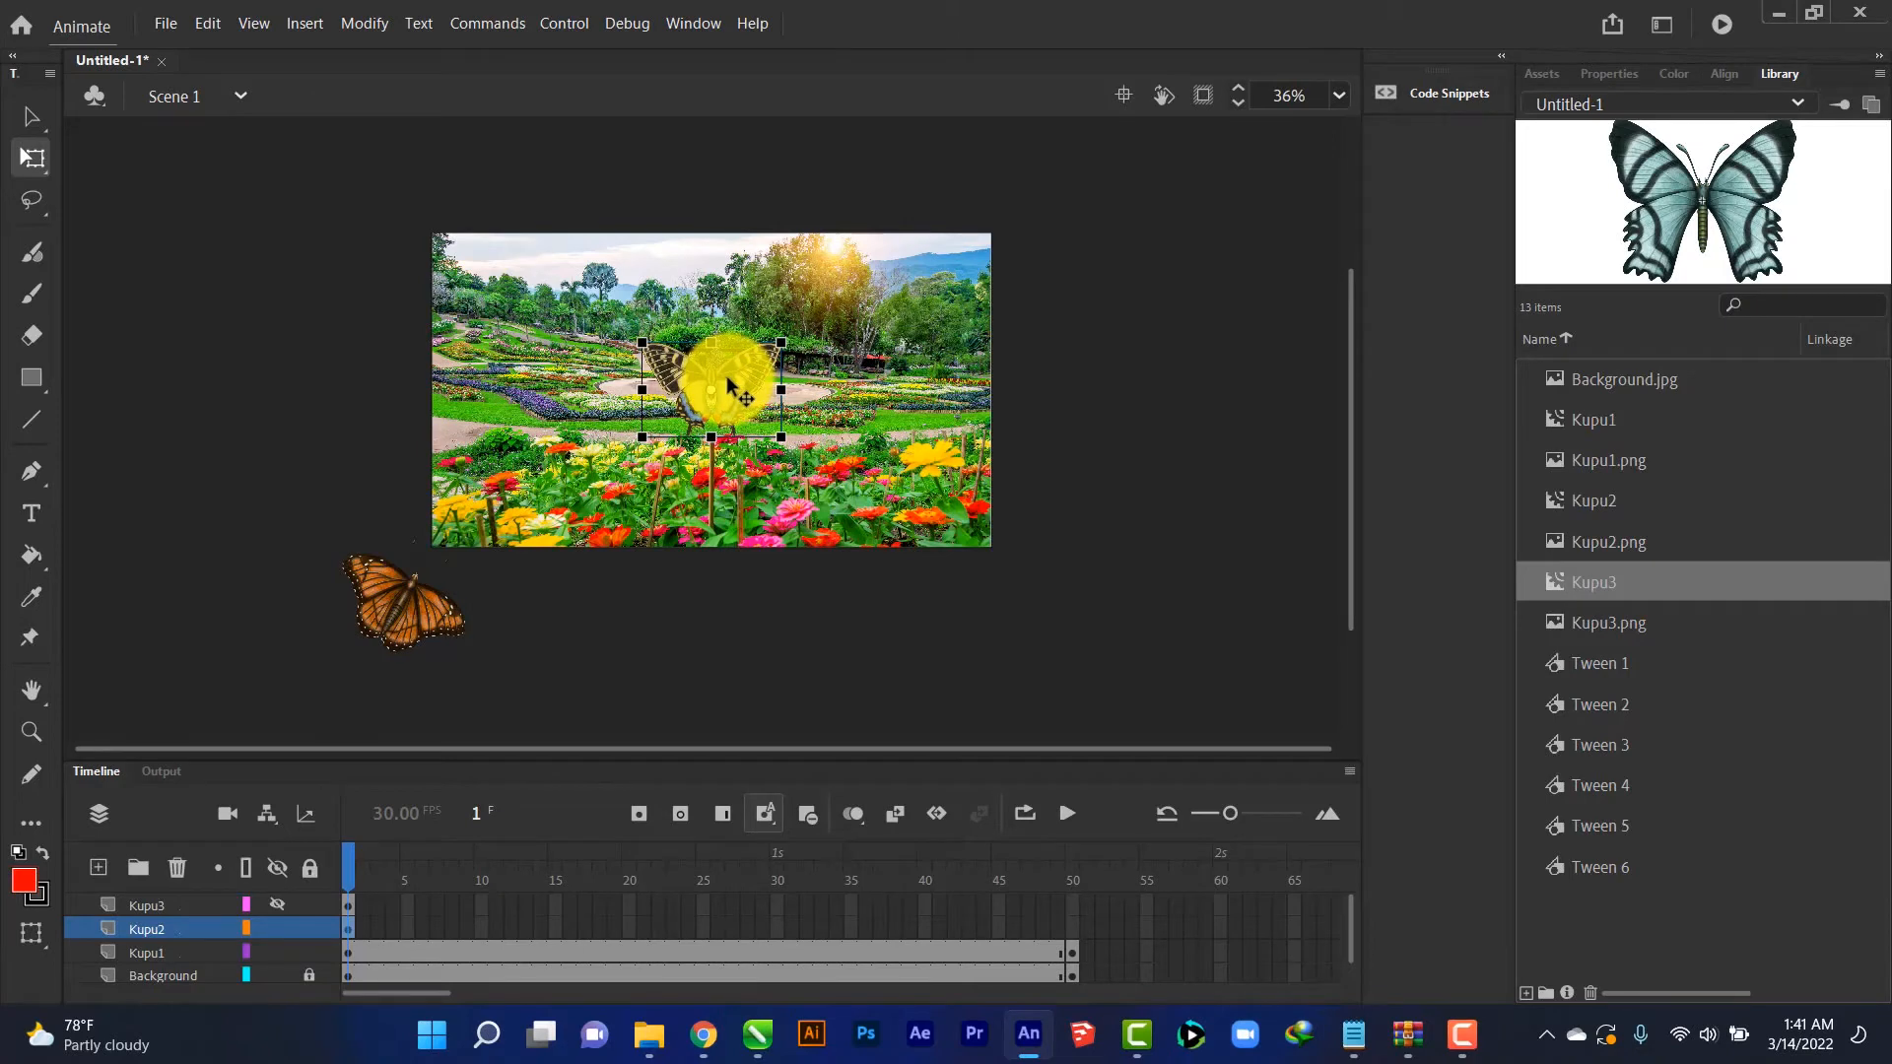
pyautogui.moveTo(730, 387); pyautogui.dragTo(1090, 507)
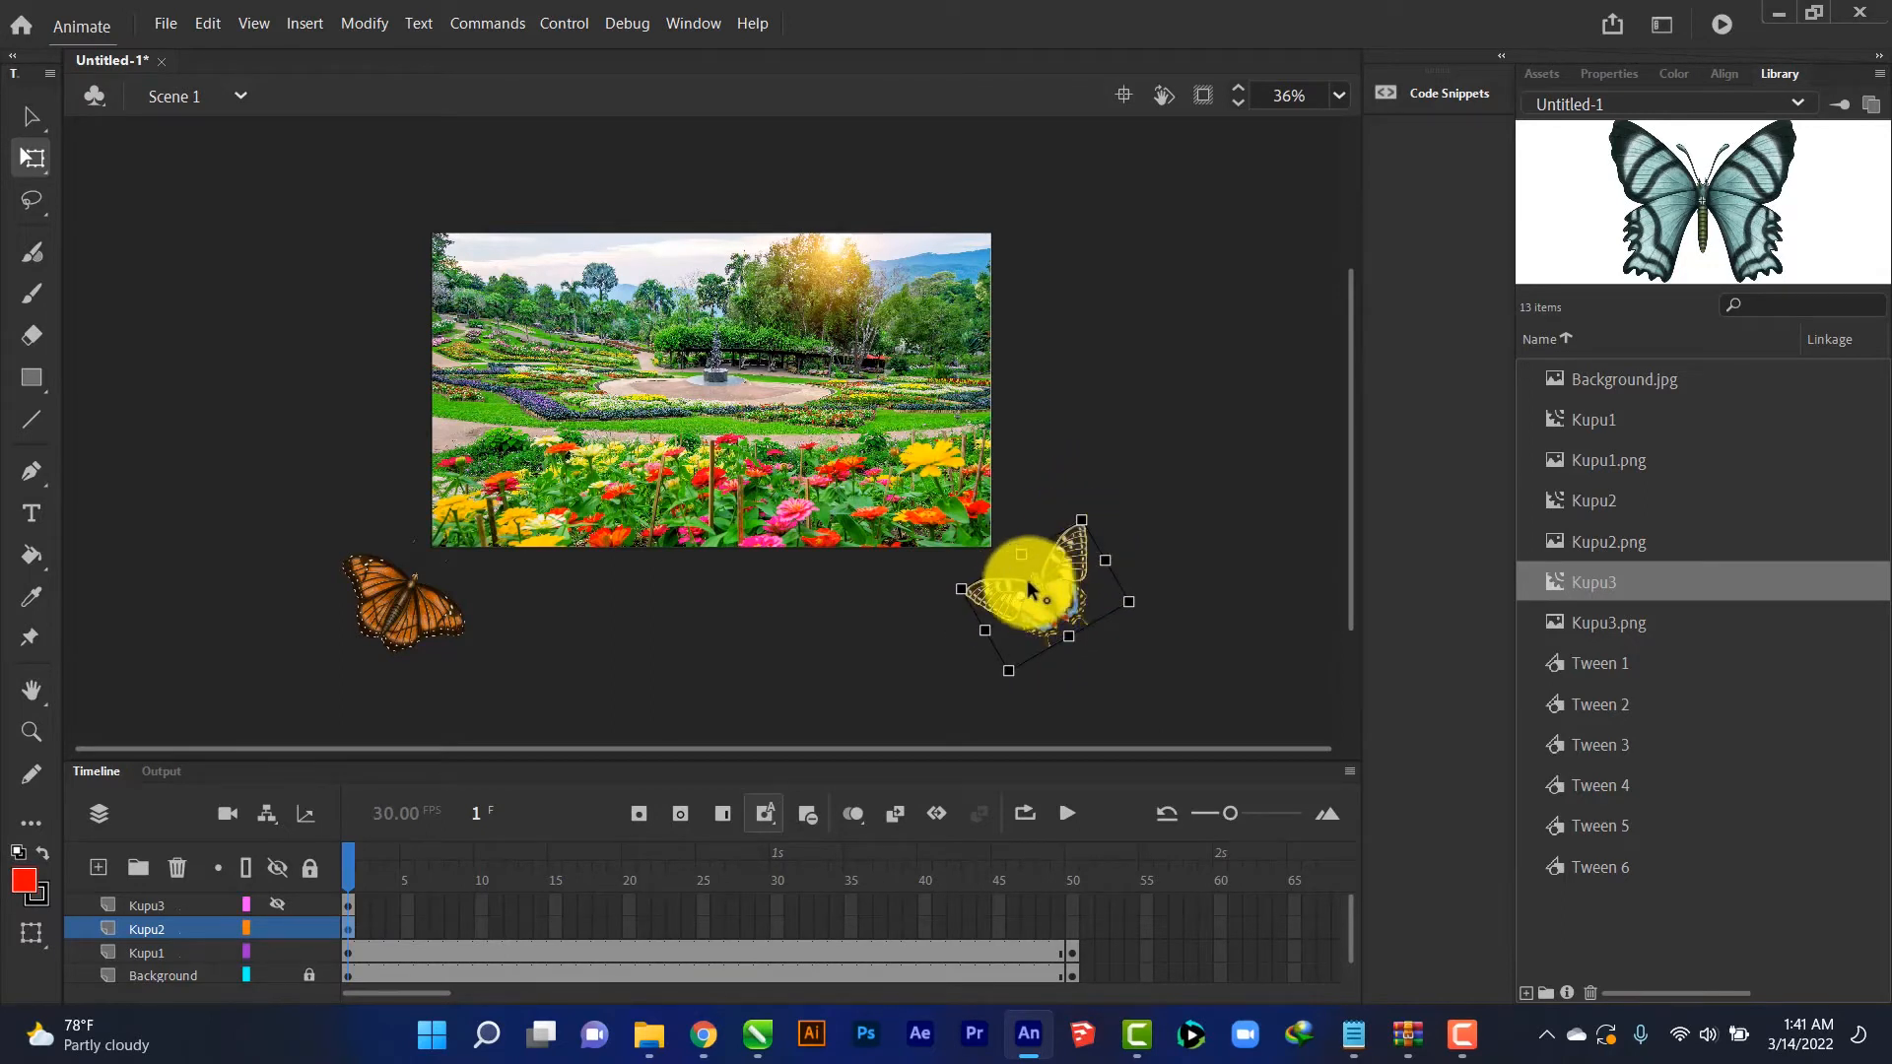
pyautogui.moveTo(1039, 579); pyautogui.dragTo(1008, 580)
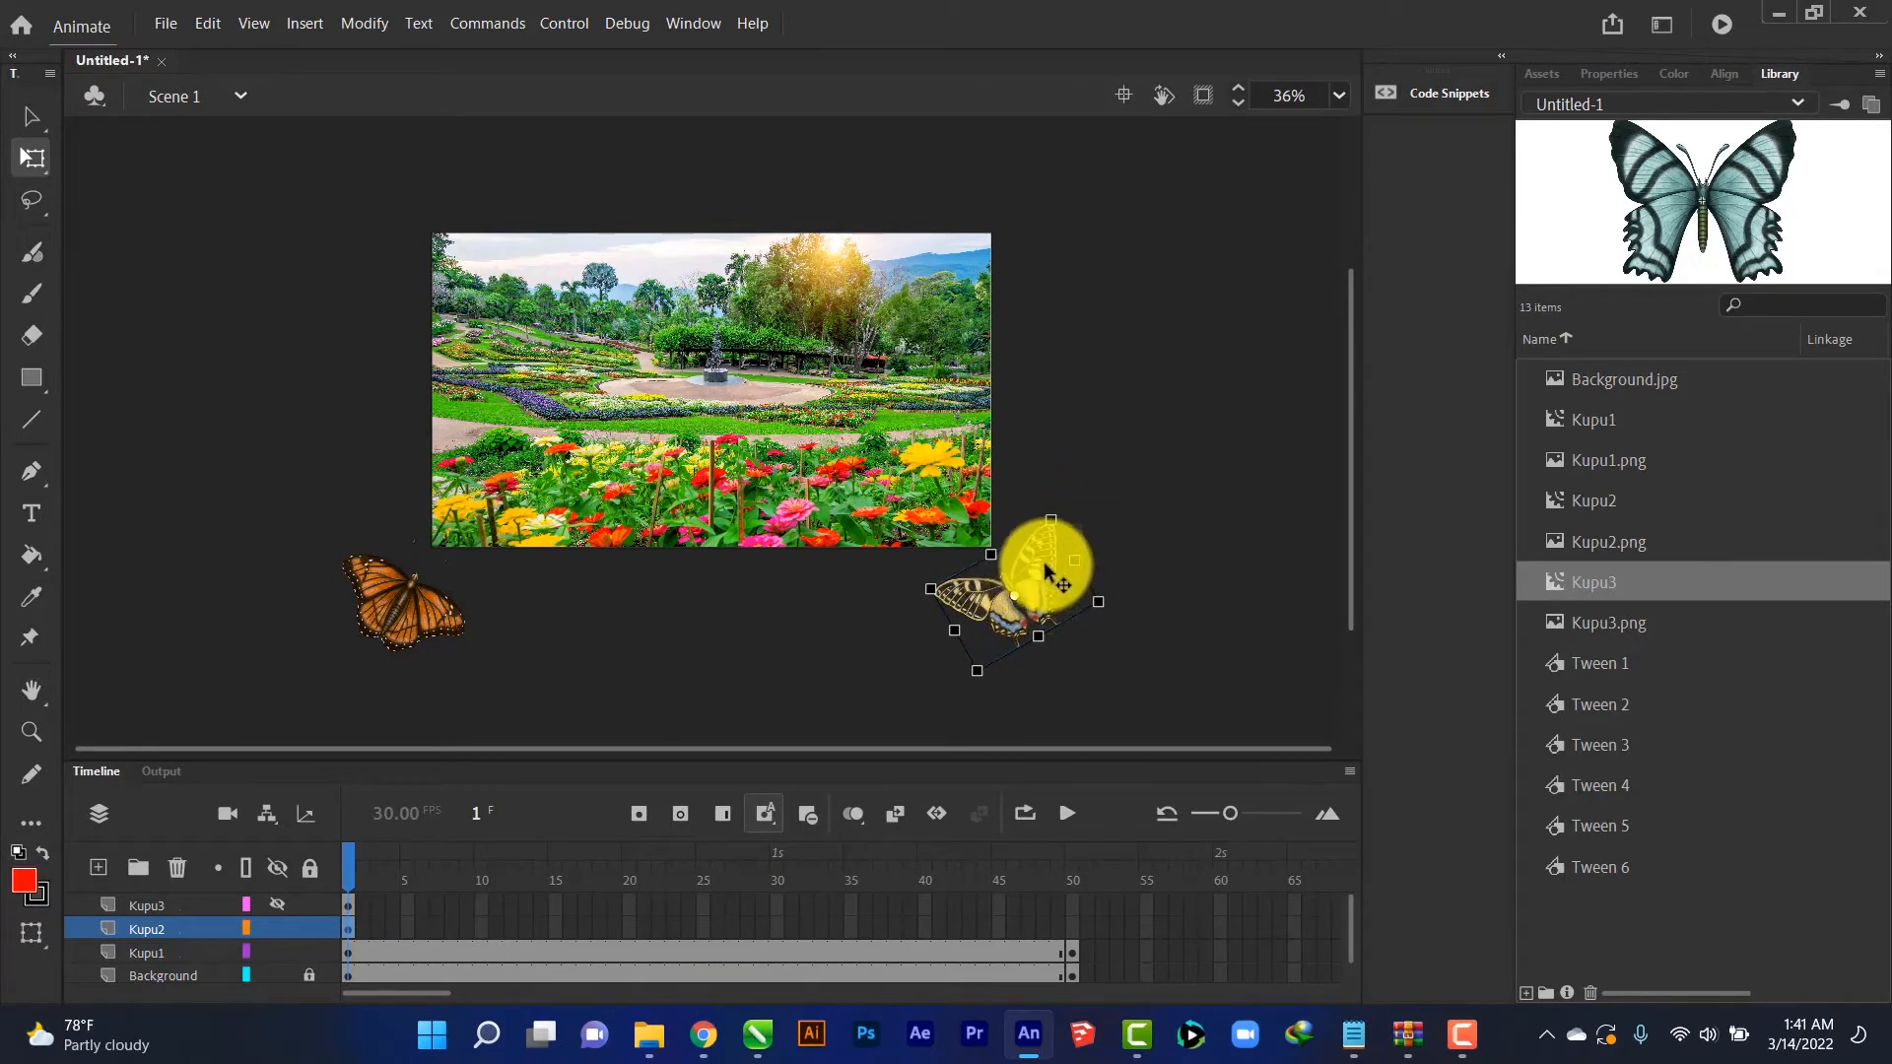
# Insert a keyframe at frame 50 on the Kupu2 layer and move the yellow butterfly outside the background's upper-left corner
pyautogui.click(1076, 931)
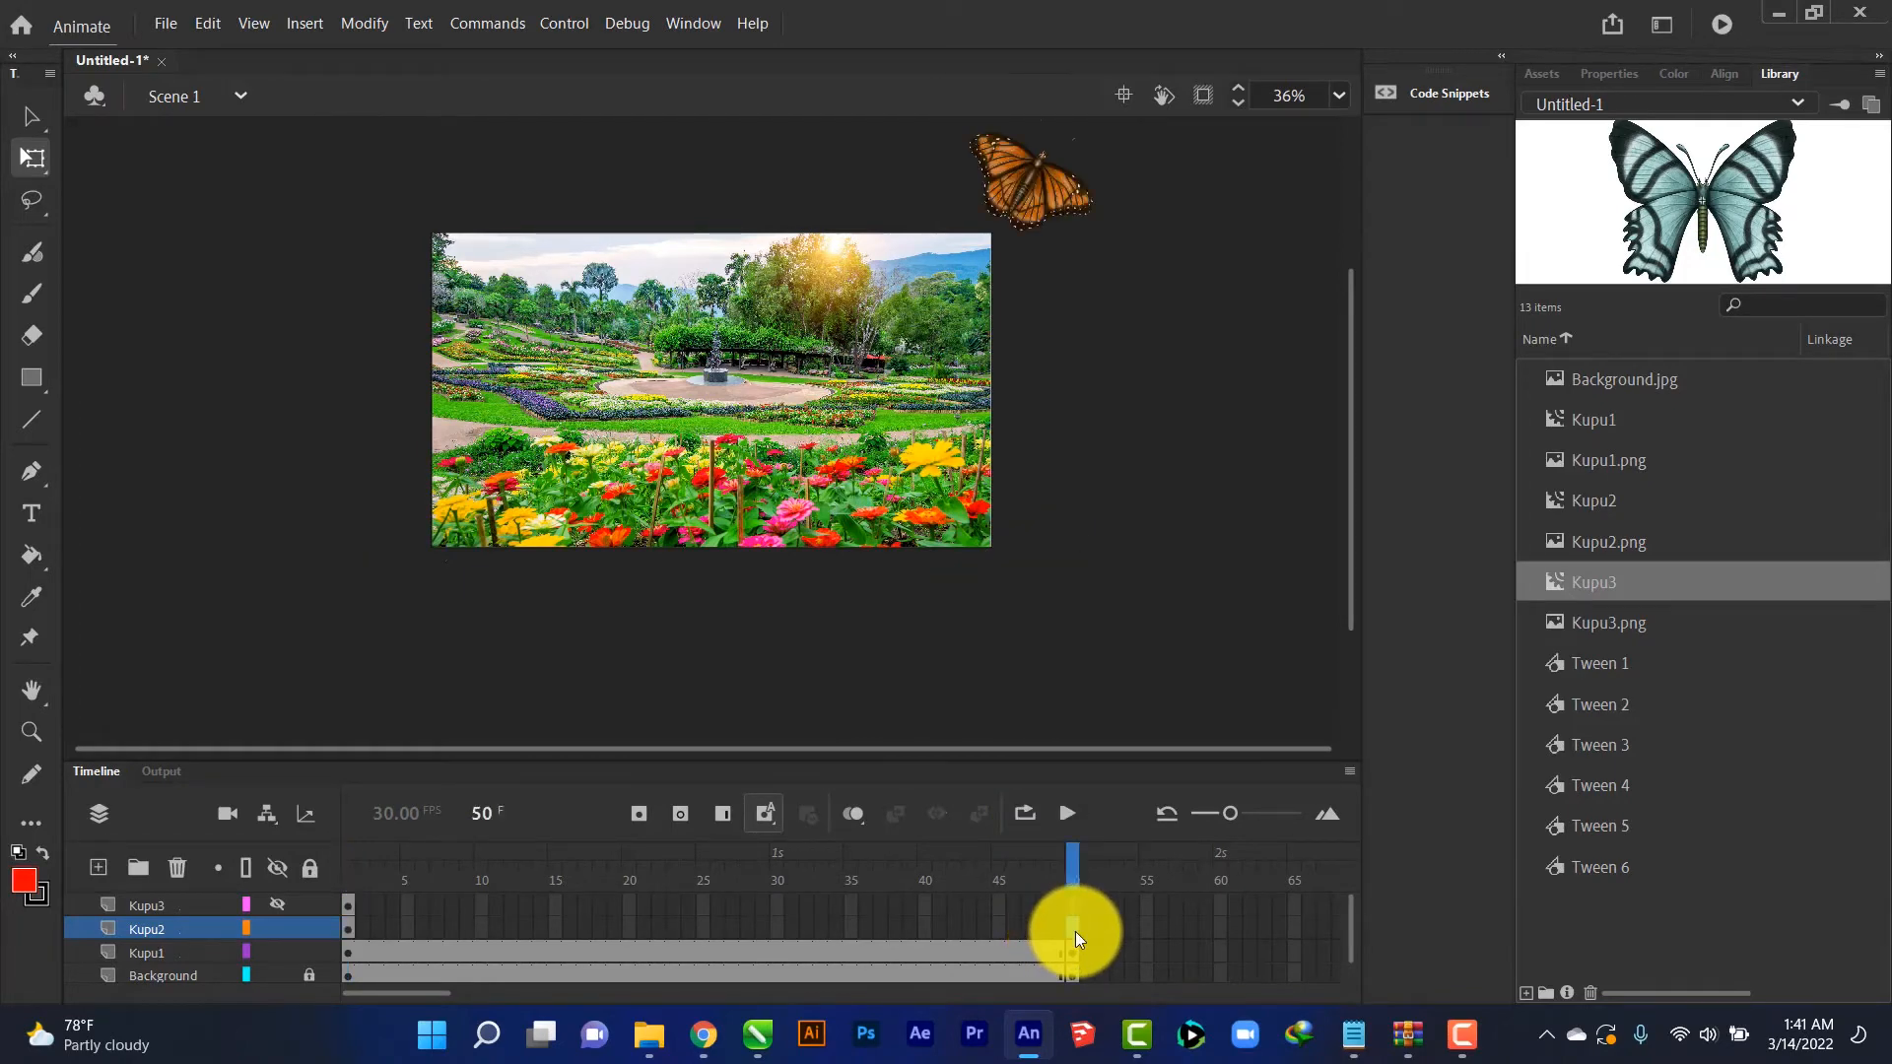
pyautogui.rightClick(1074, 932)
pyautogui.click(1201, 406)
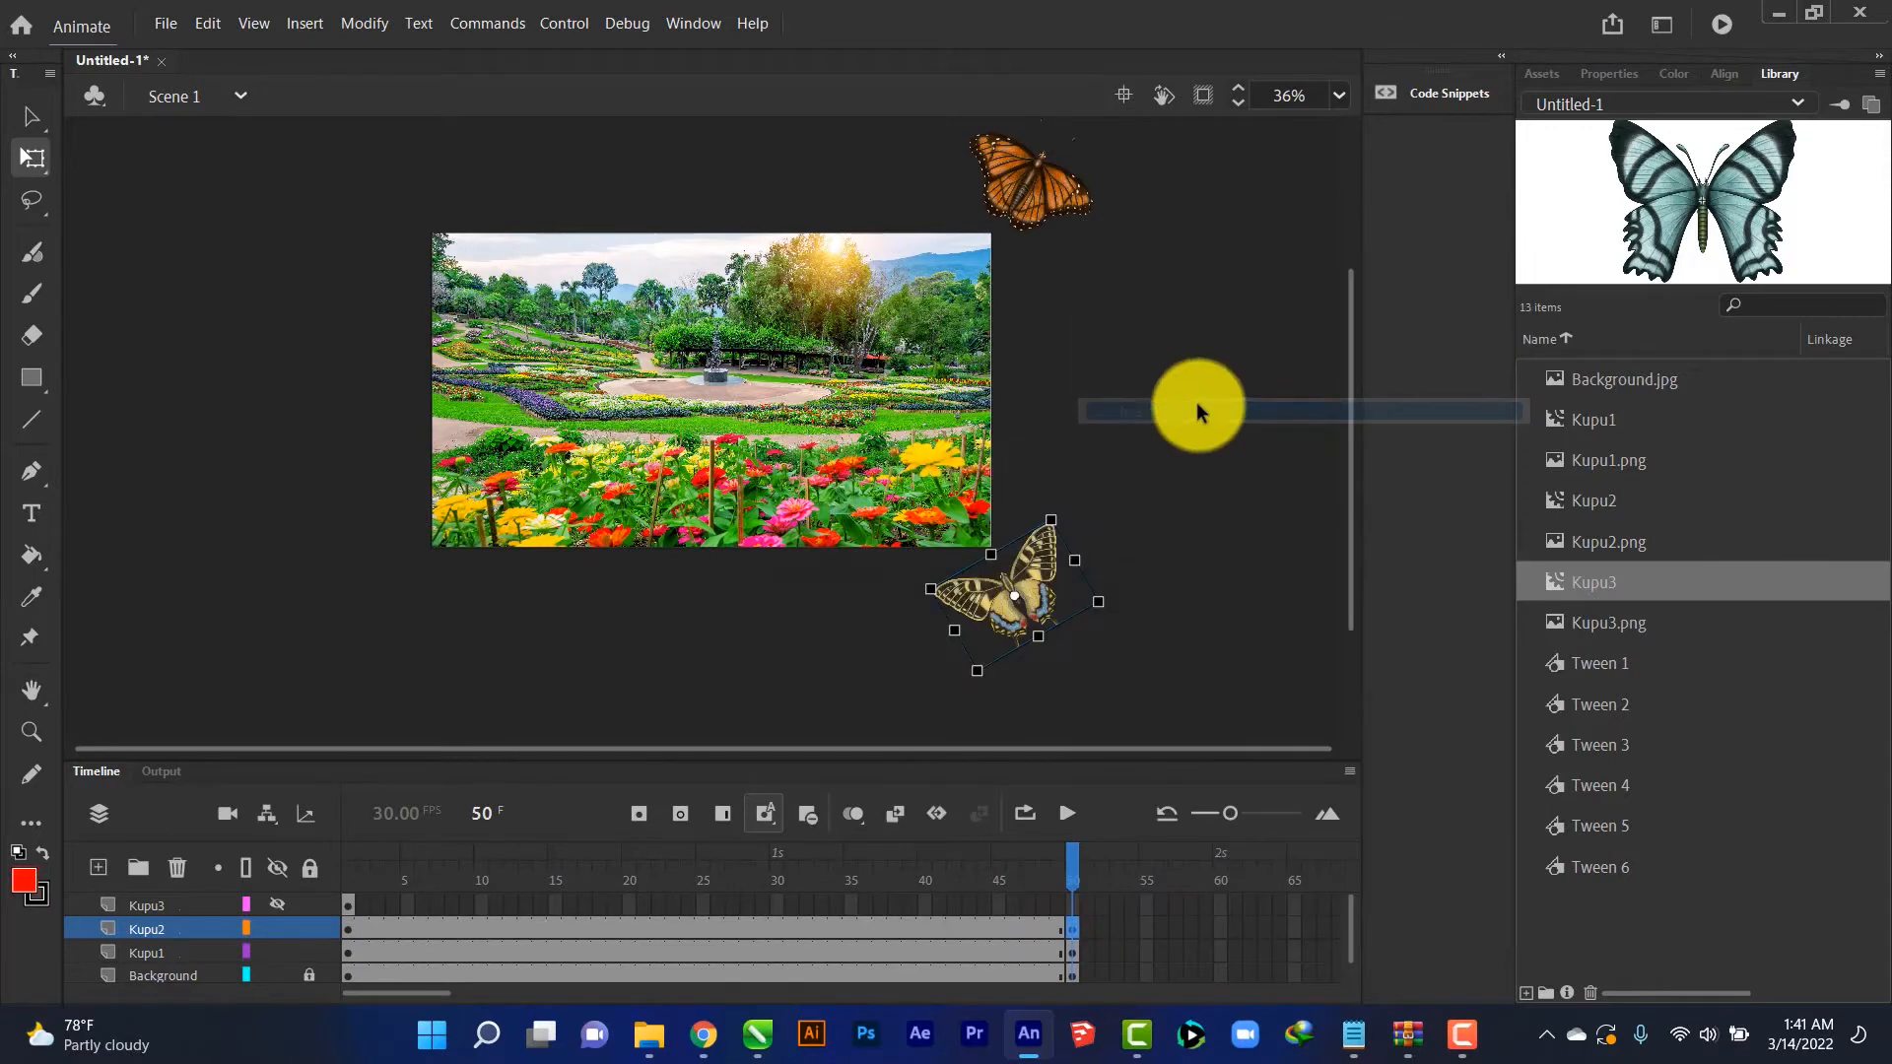
pyautogui.moveTo(1033, 586); pyautogui.dragTo(419, 176)
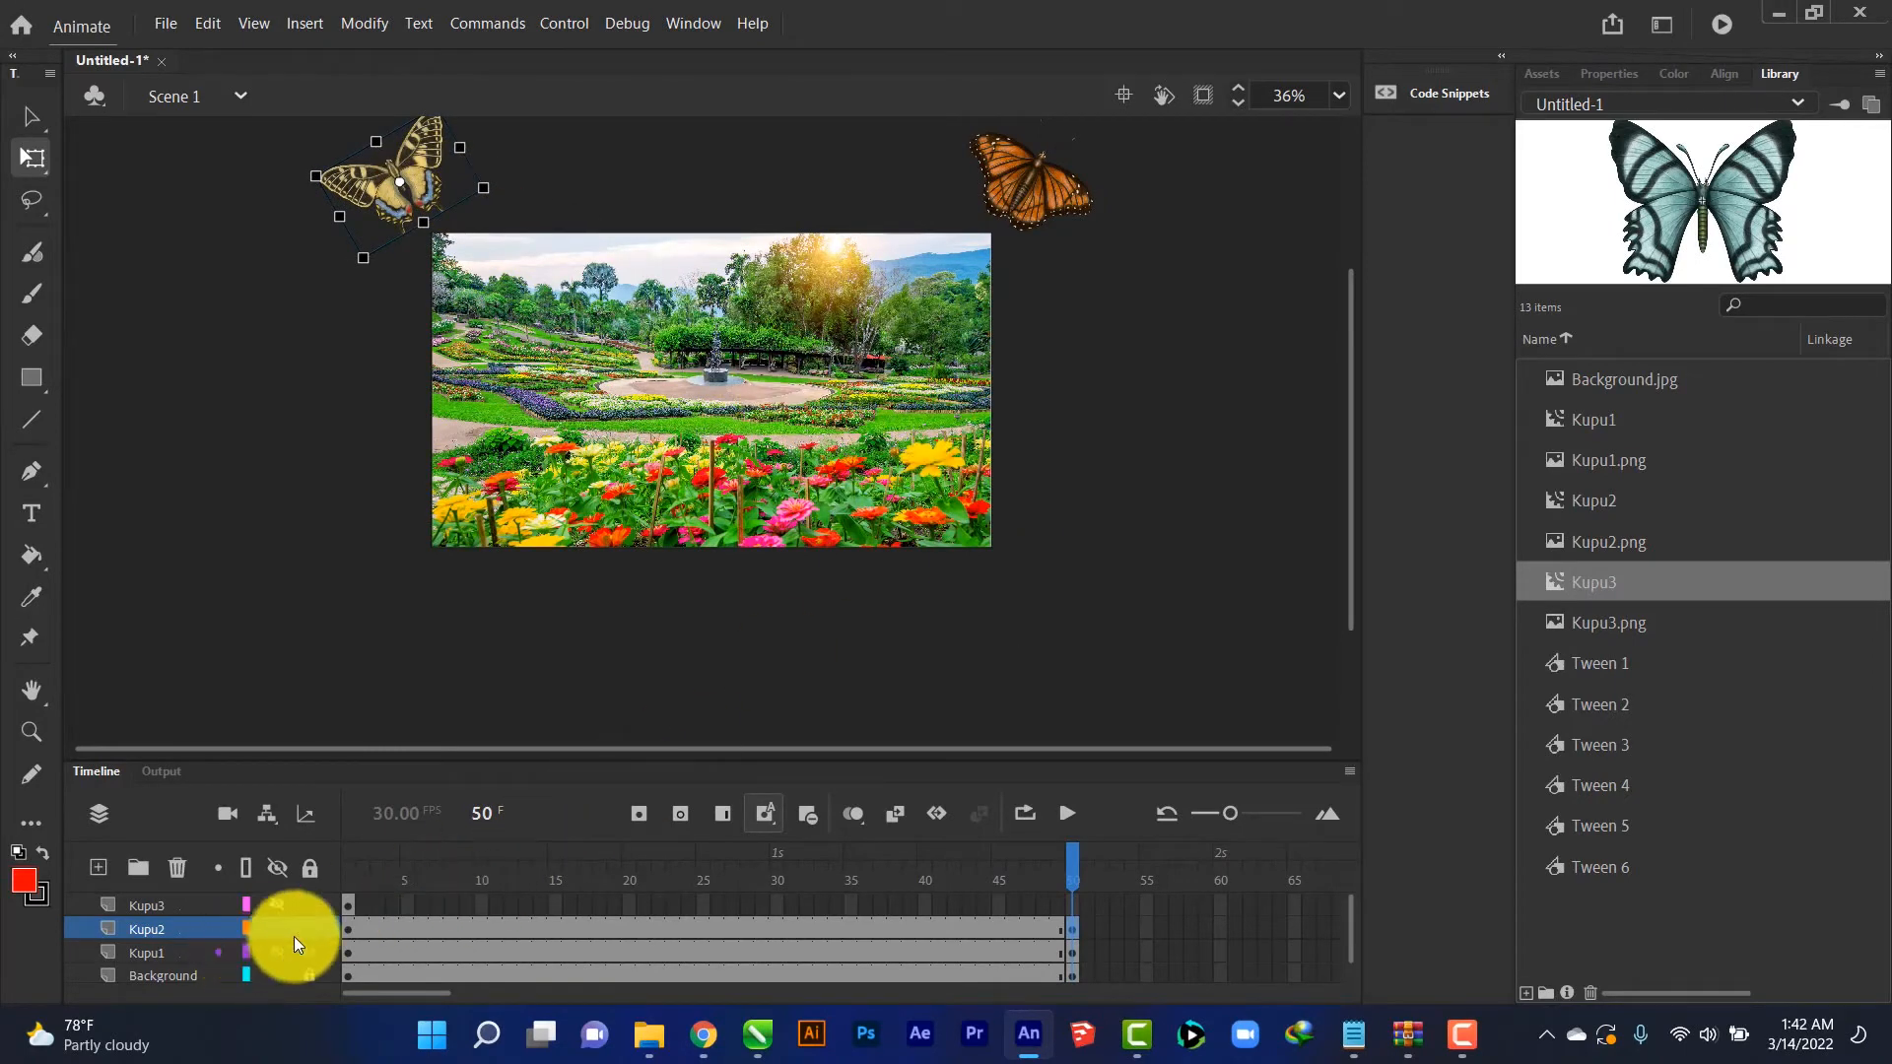
# At frame 1, show the Kupu3 layer and move the blue-green butterfly straight down to just below the background's centre
pyautogui.moveTo(1074, 867); pyautogui.dragTo(323, 842)
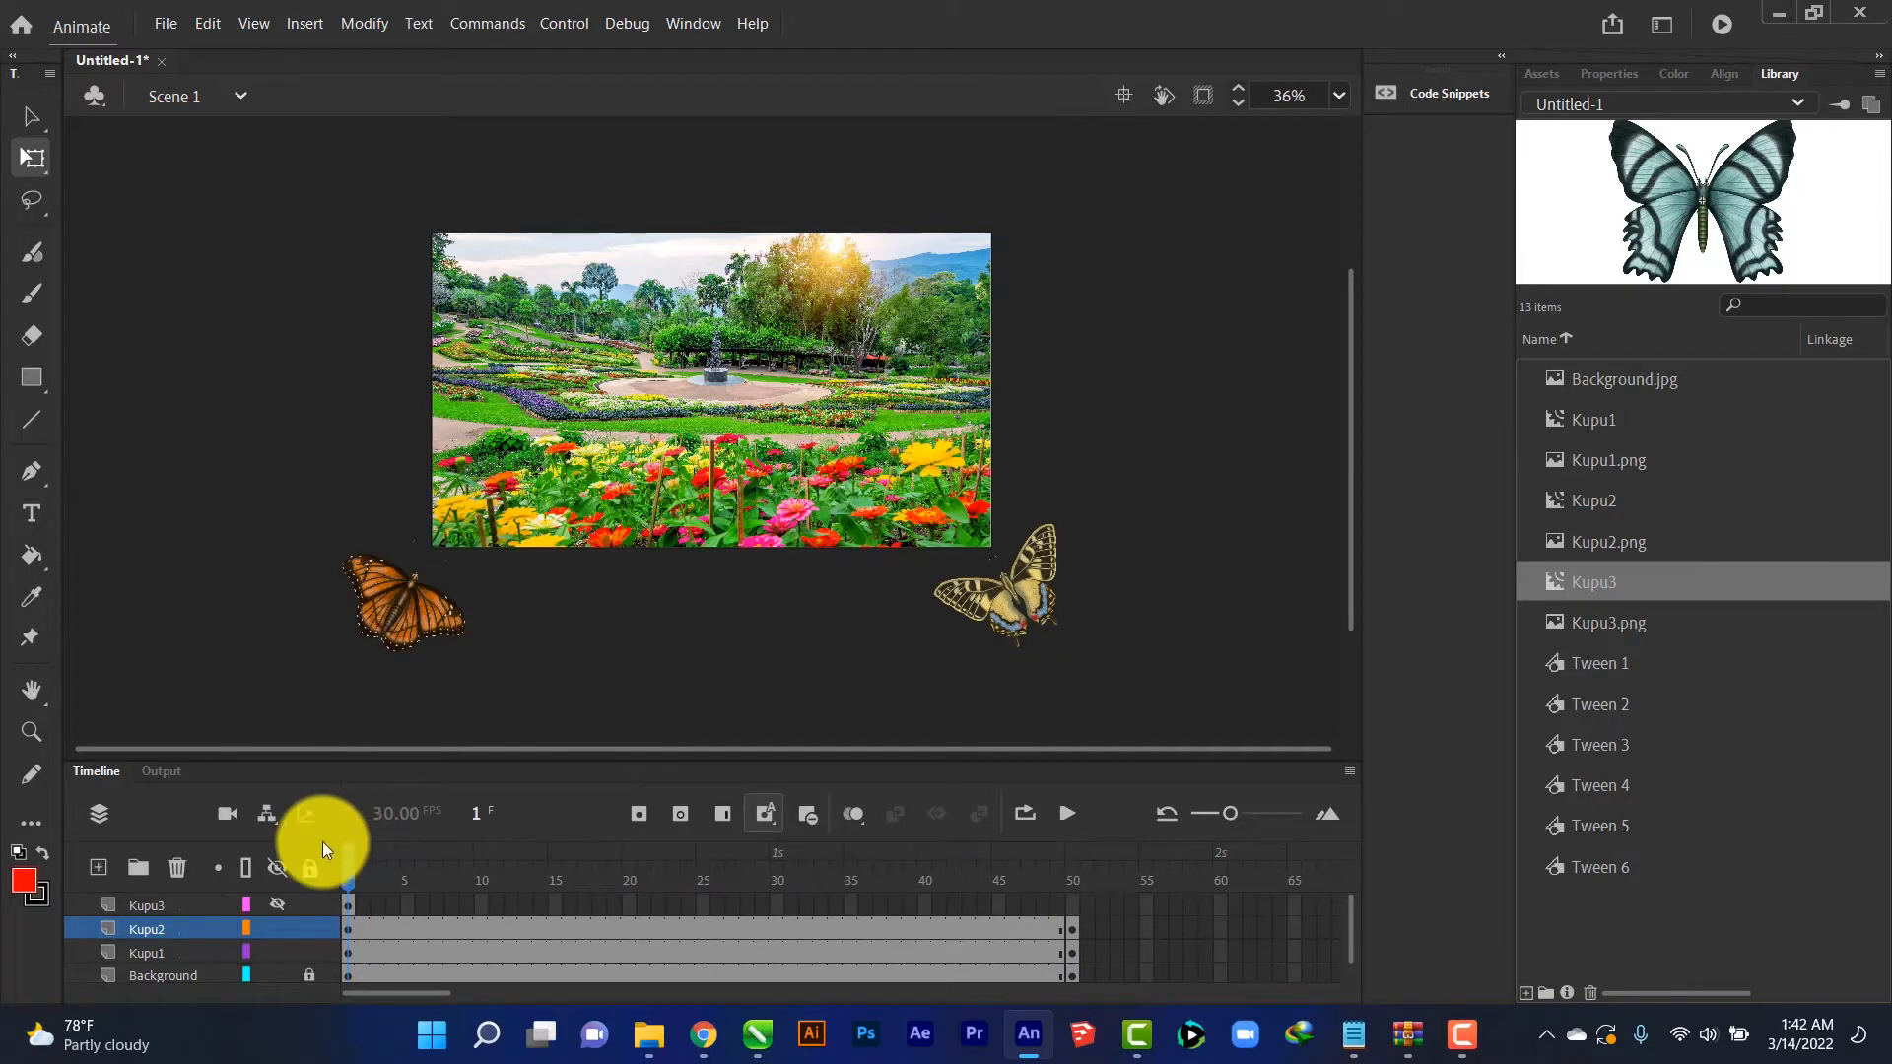
pyautogui.click(279, 907)
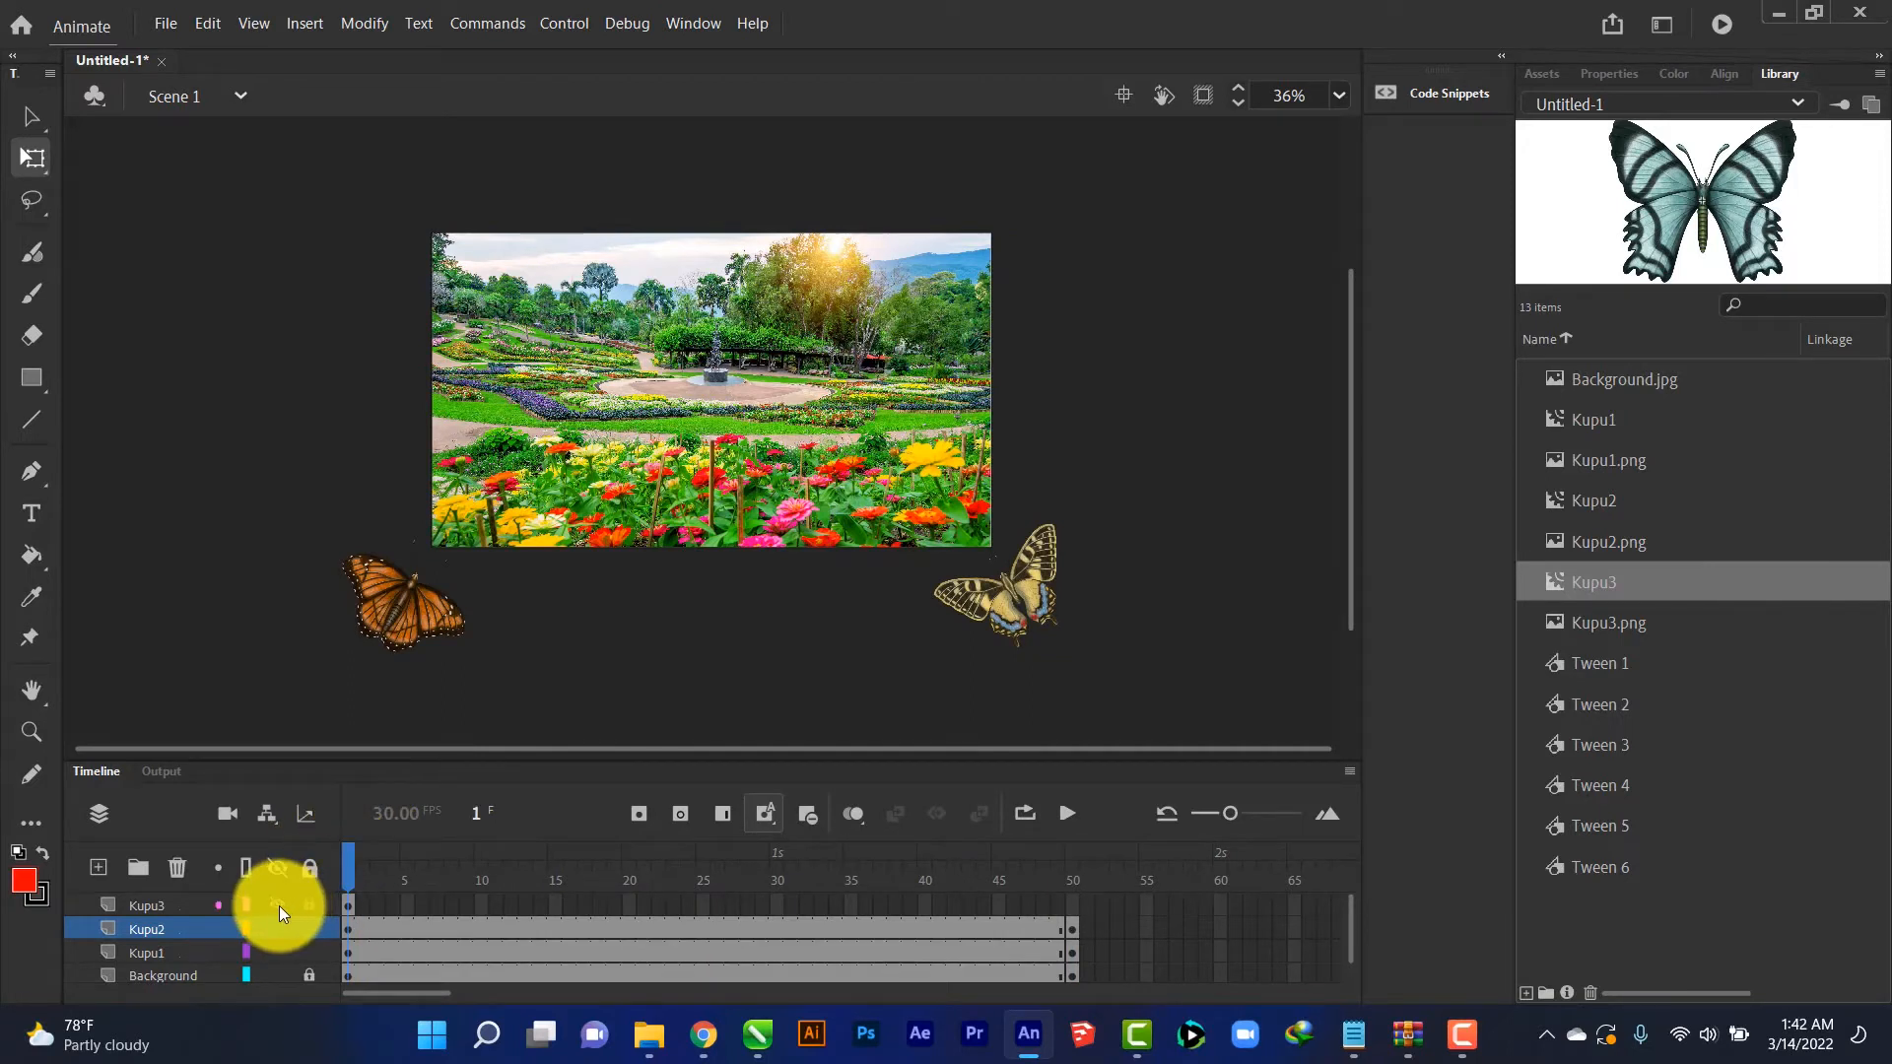
pyautogui.click(143, 907)
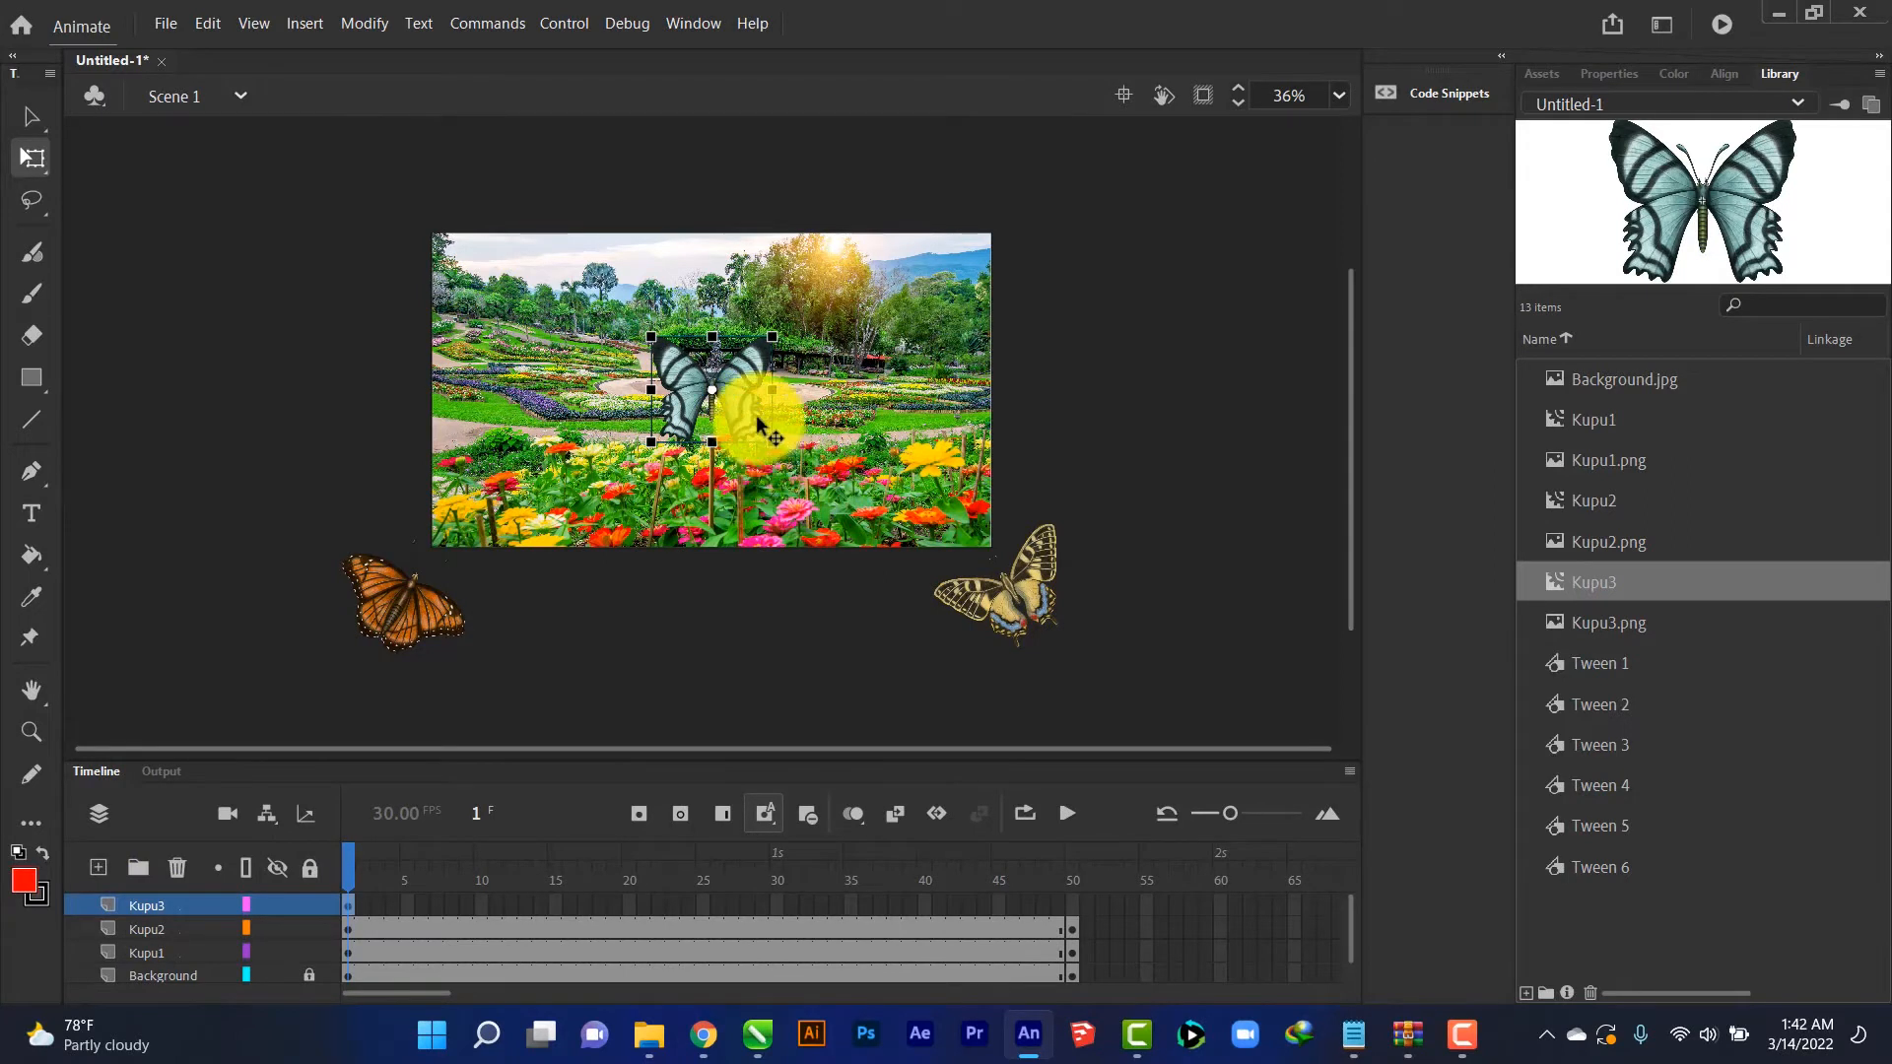
pyautogui.moveTo(746, 377); pyautogui.dragTo(748, 597)
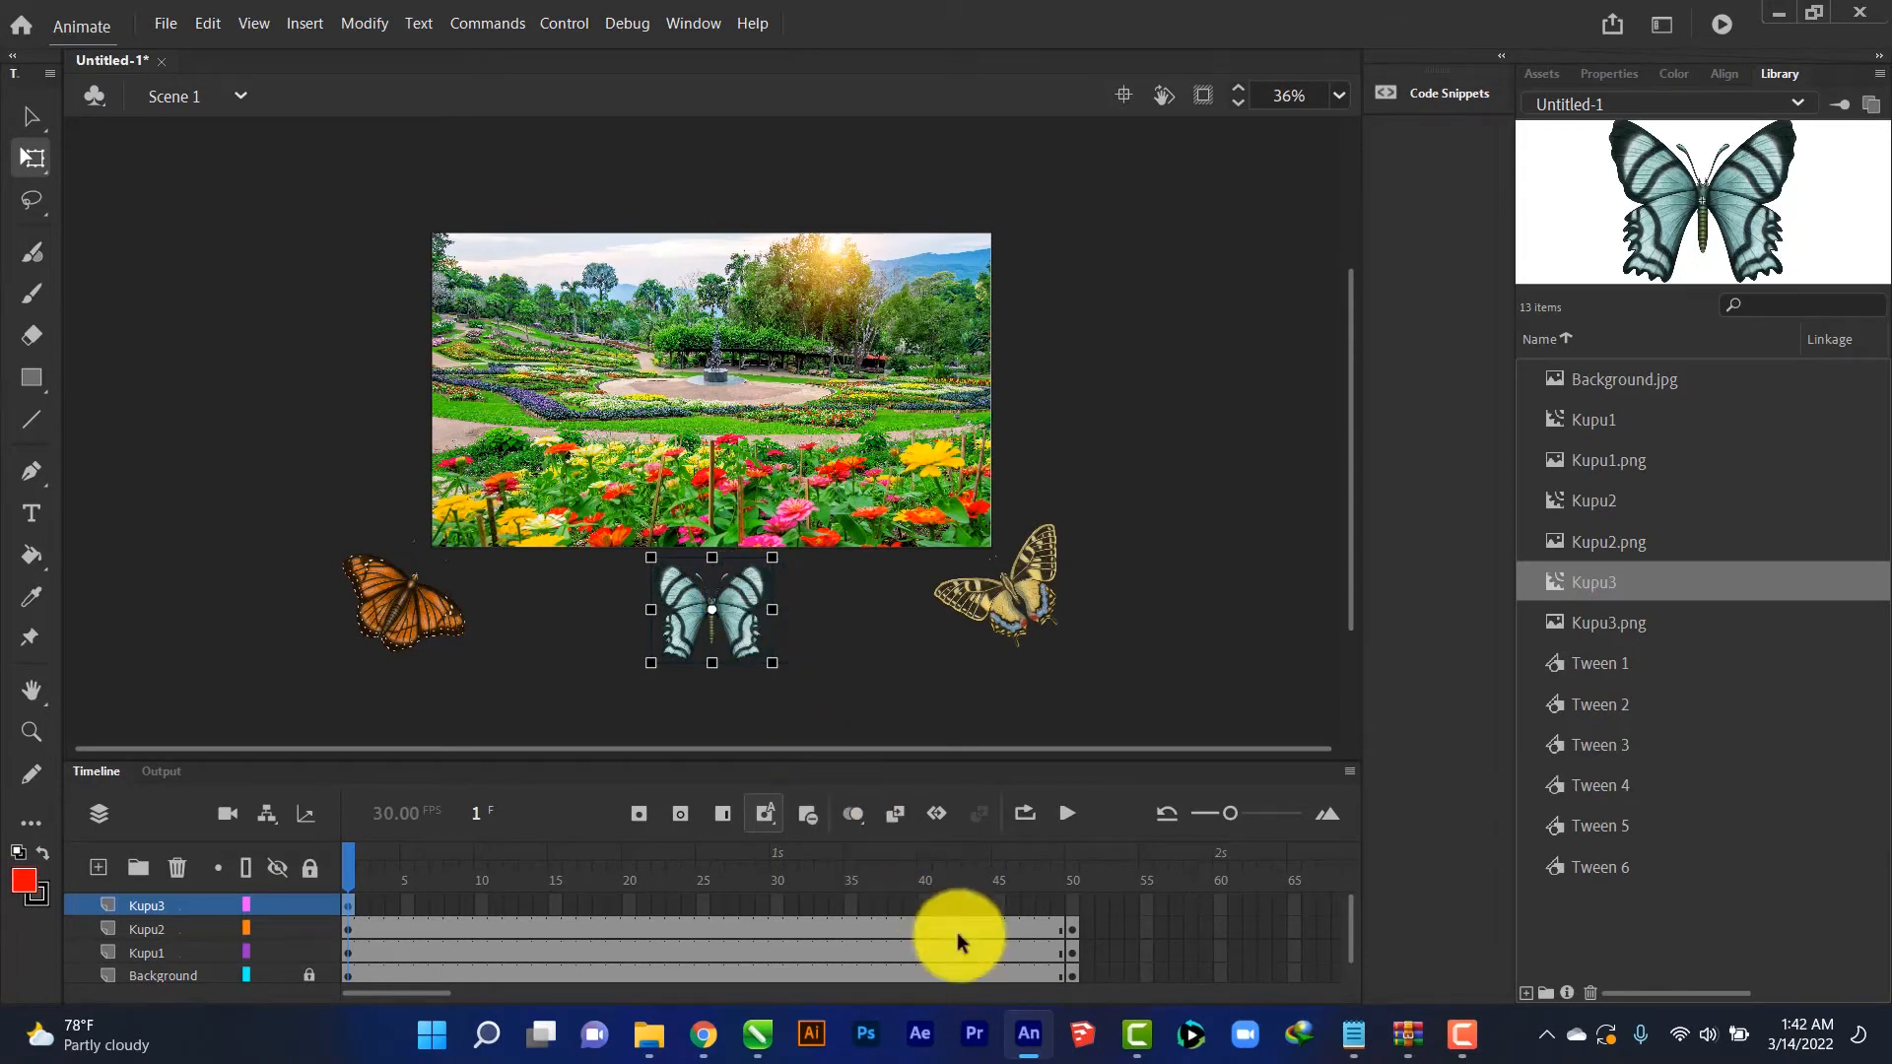
# Insert a keyframe at frame 50 on the Kupu3 layer and move the blue-green butterfly straight up to above the background
pyautogui.click(1071, 903)
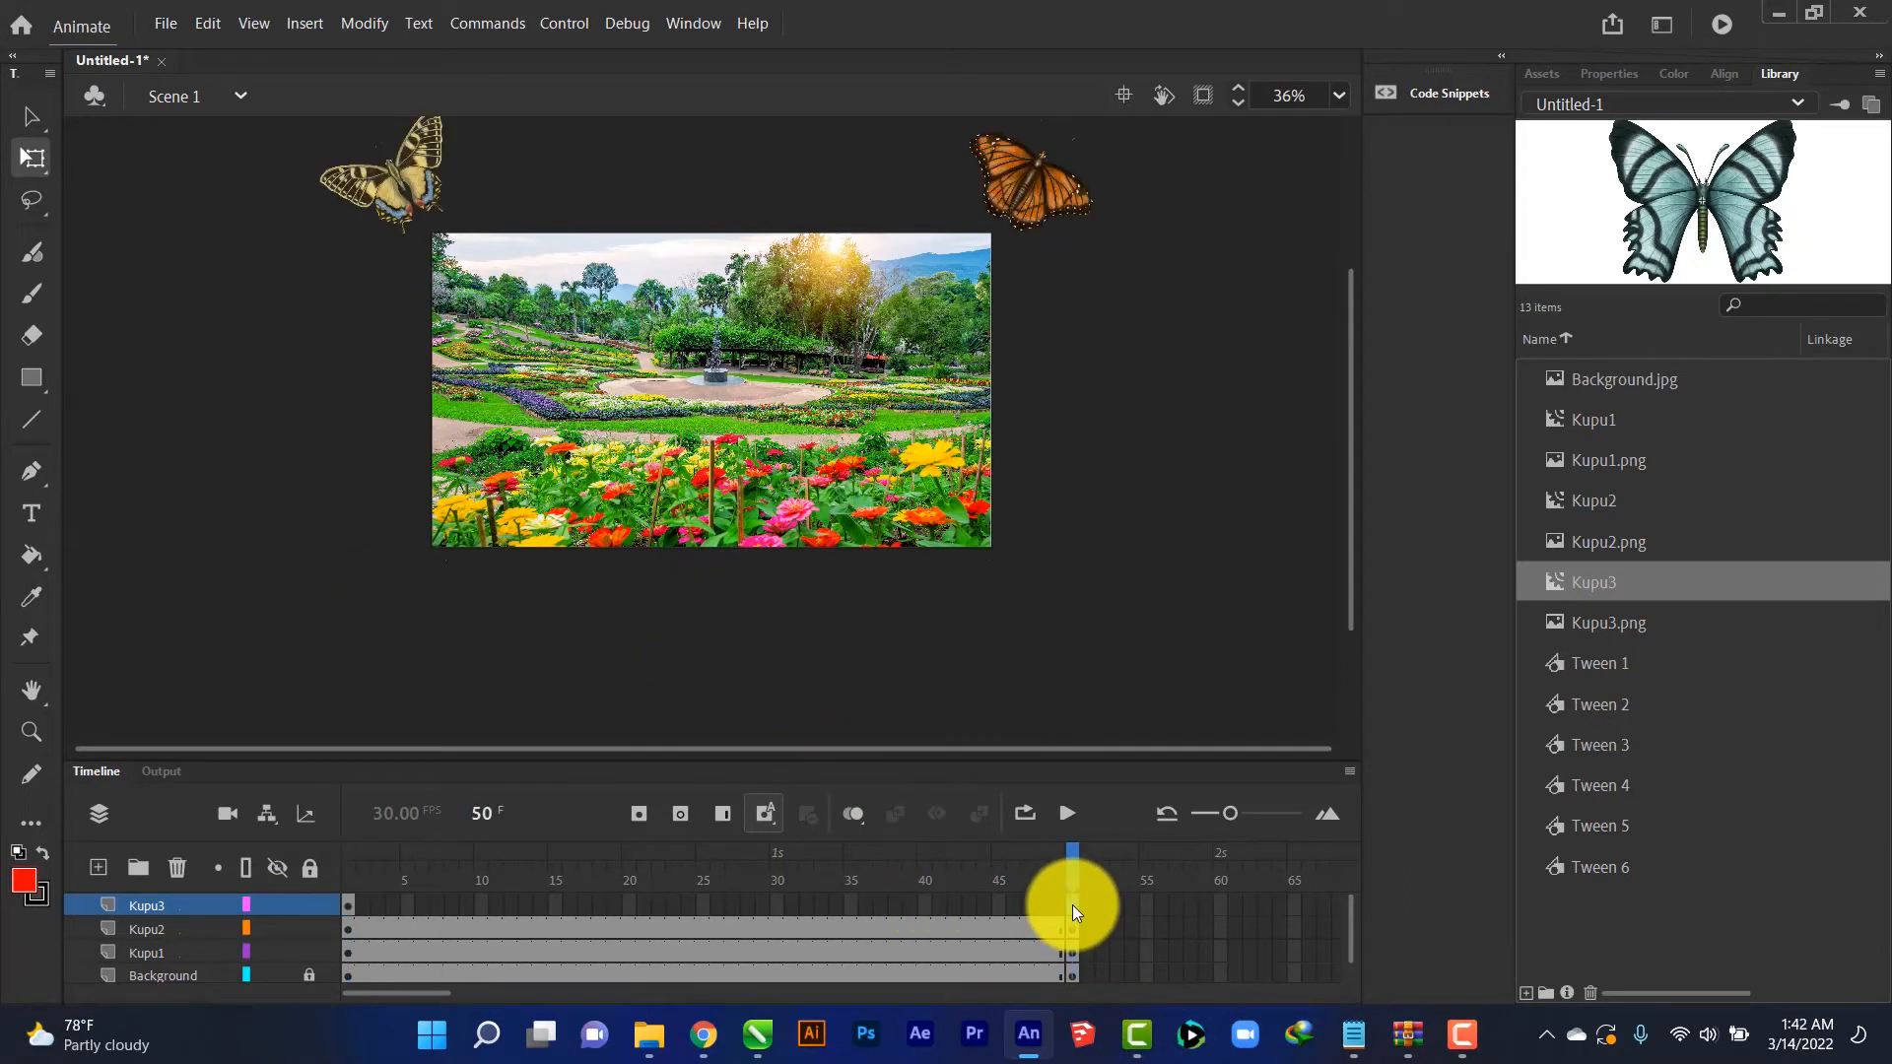
pyautogui.rightClick(1072, 905)
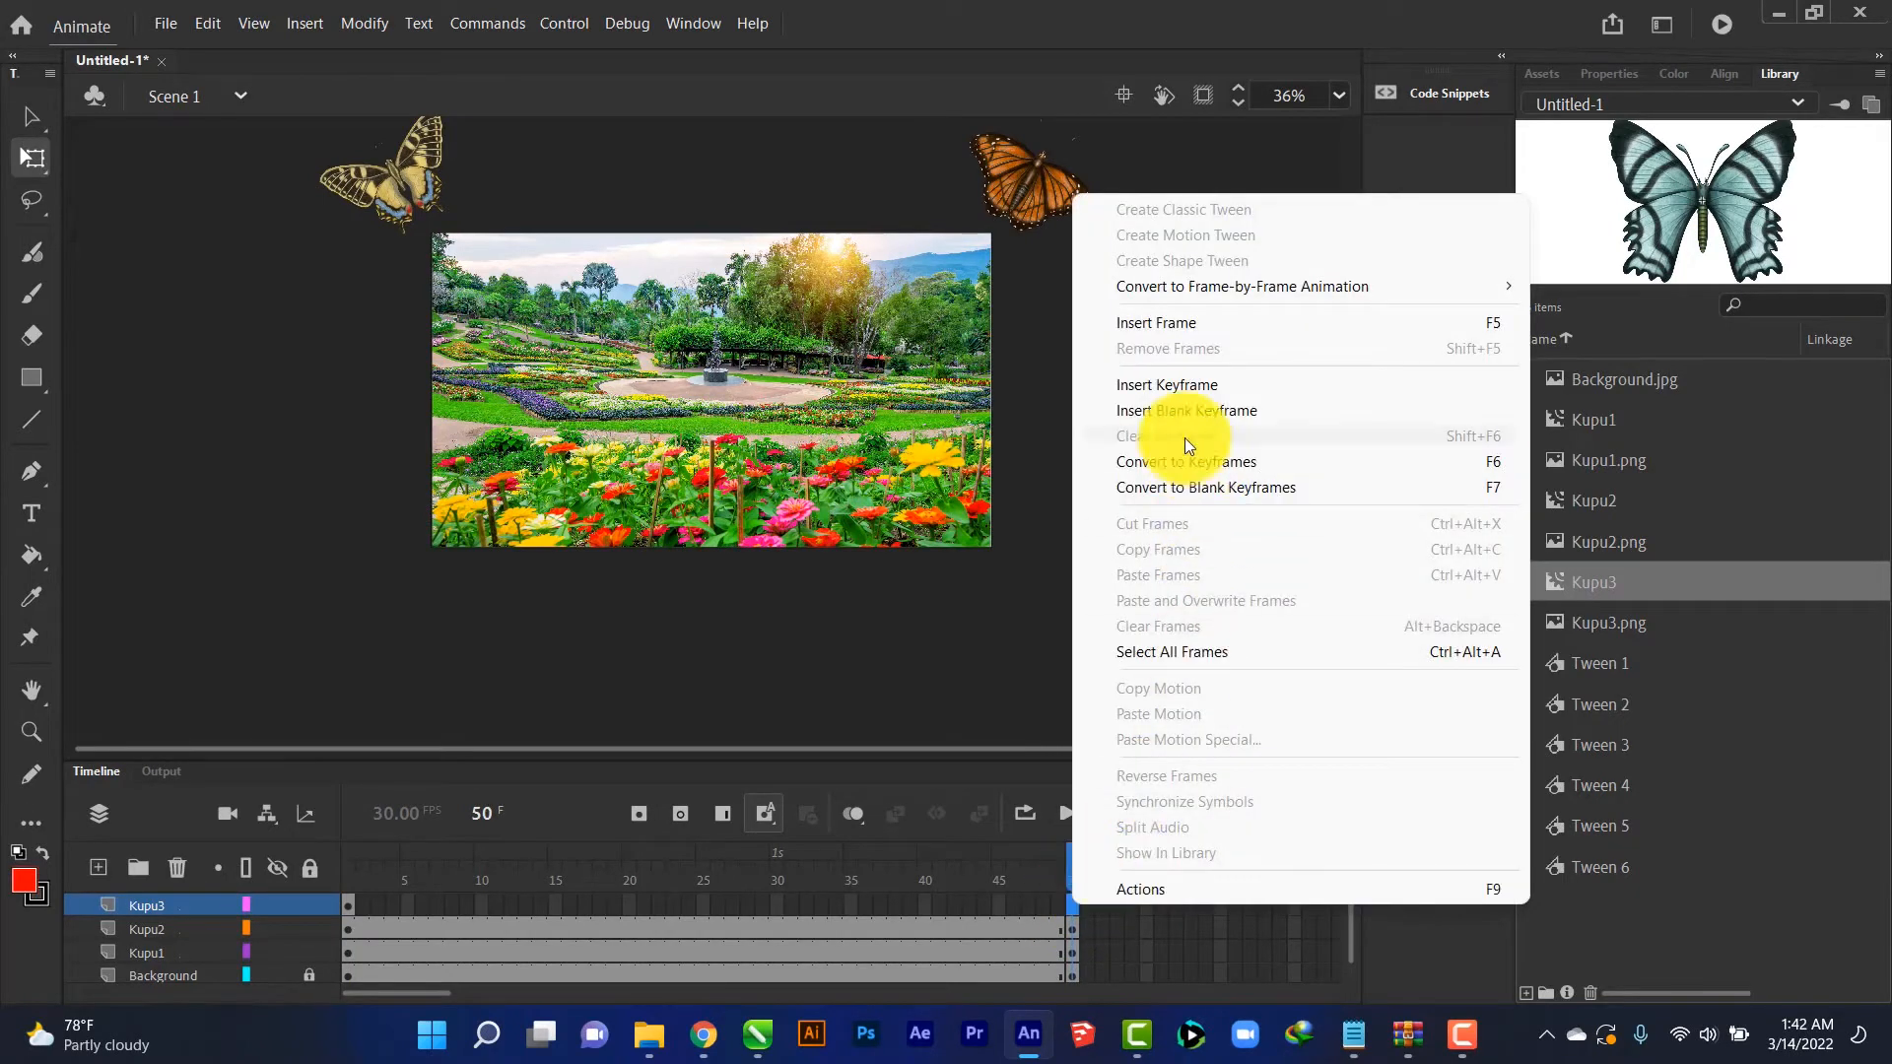
pyautogui.click(1181, 384)
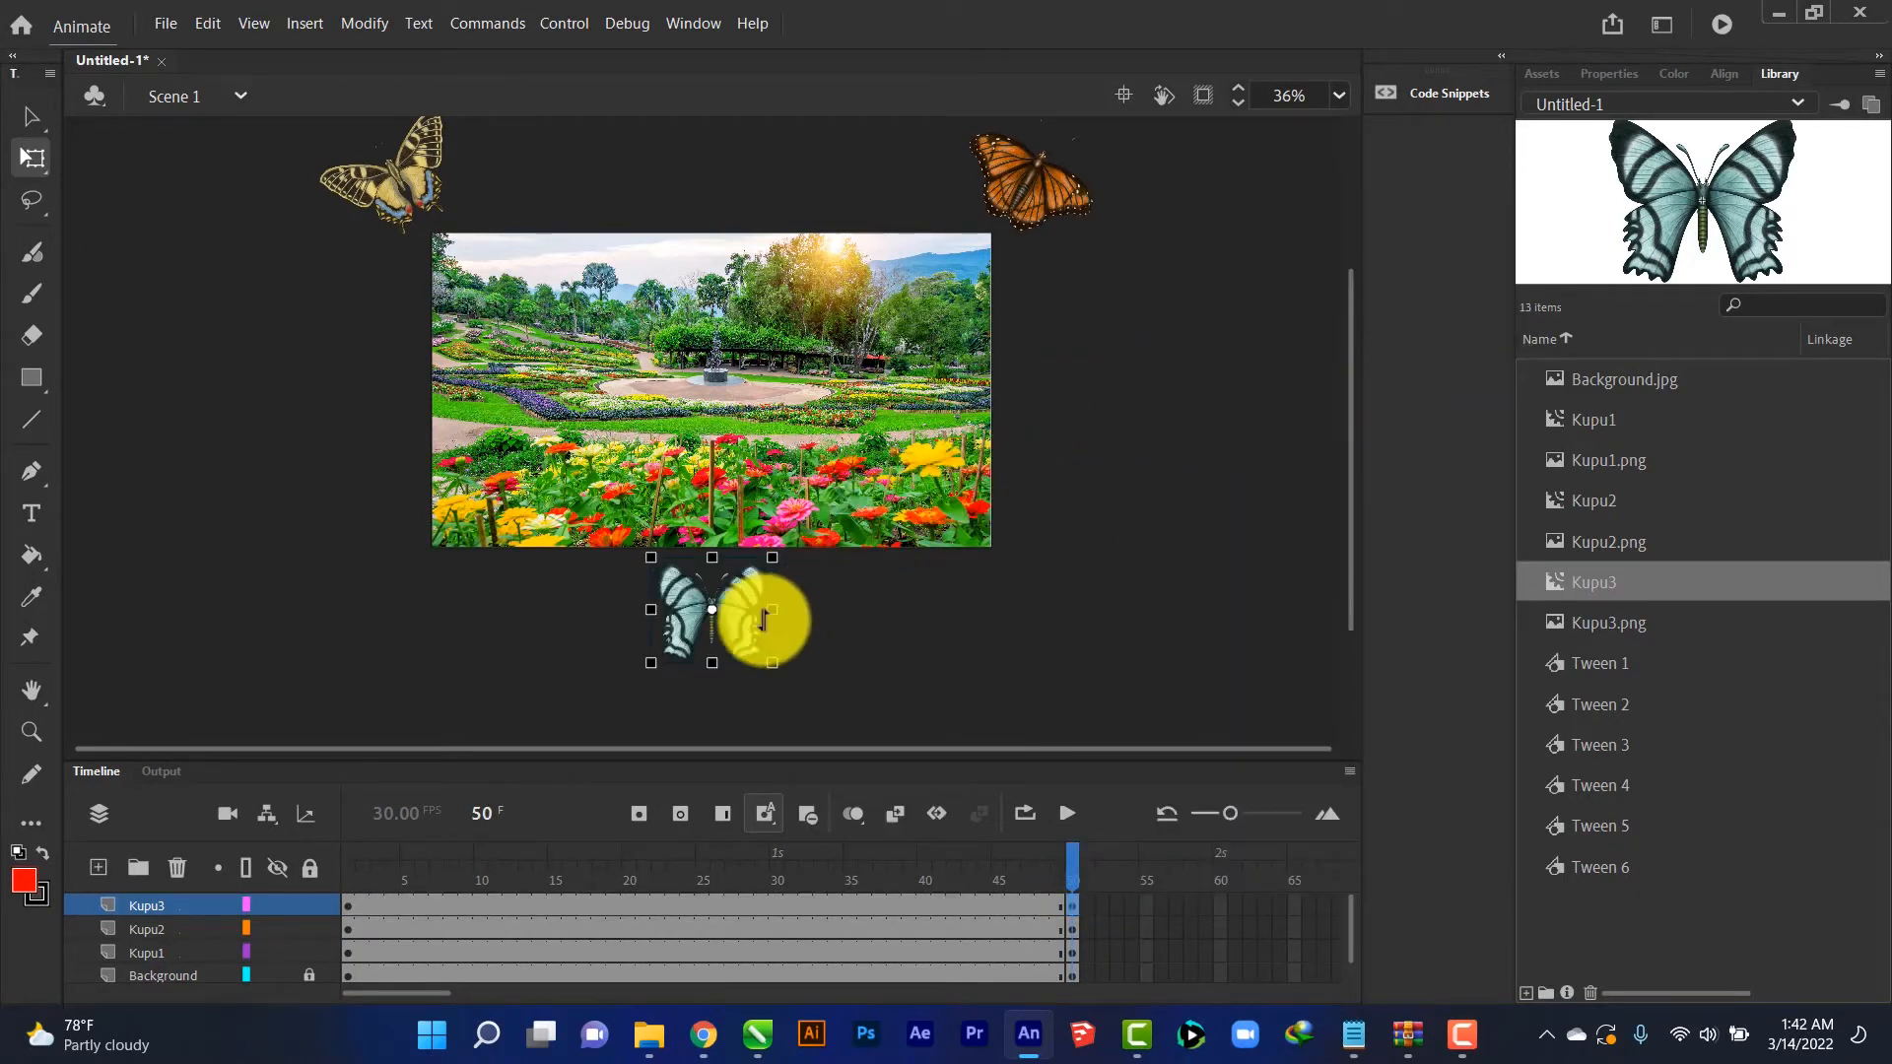
pyautogui.moveTo(719, 621); pyautogui.dragTo(709, 182)
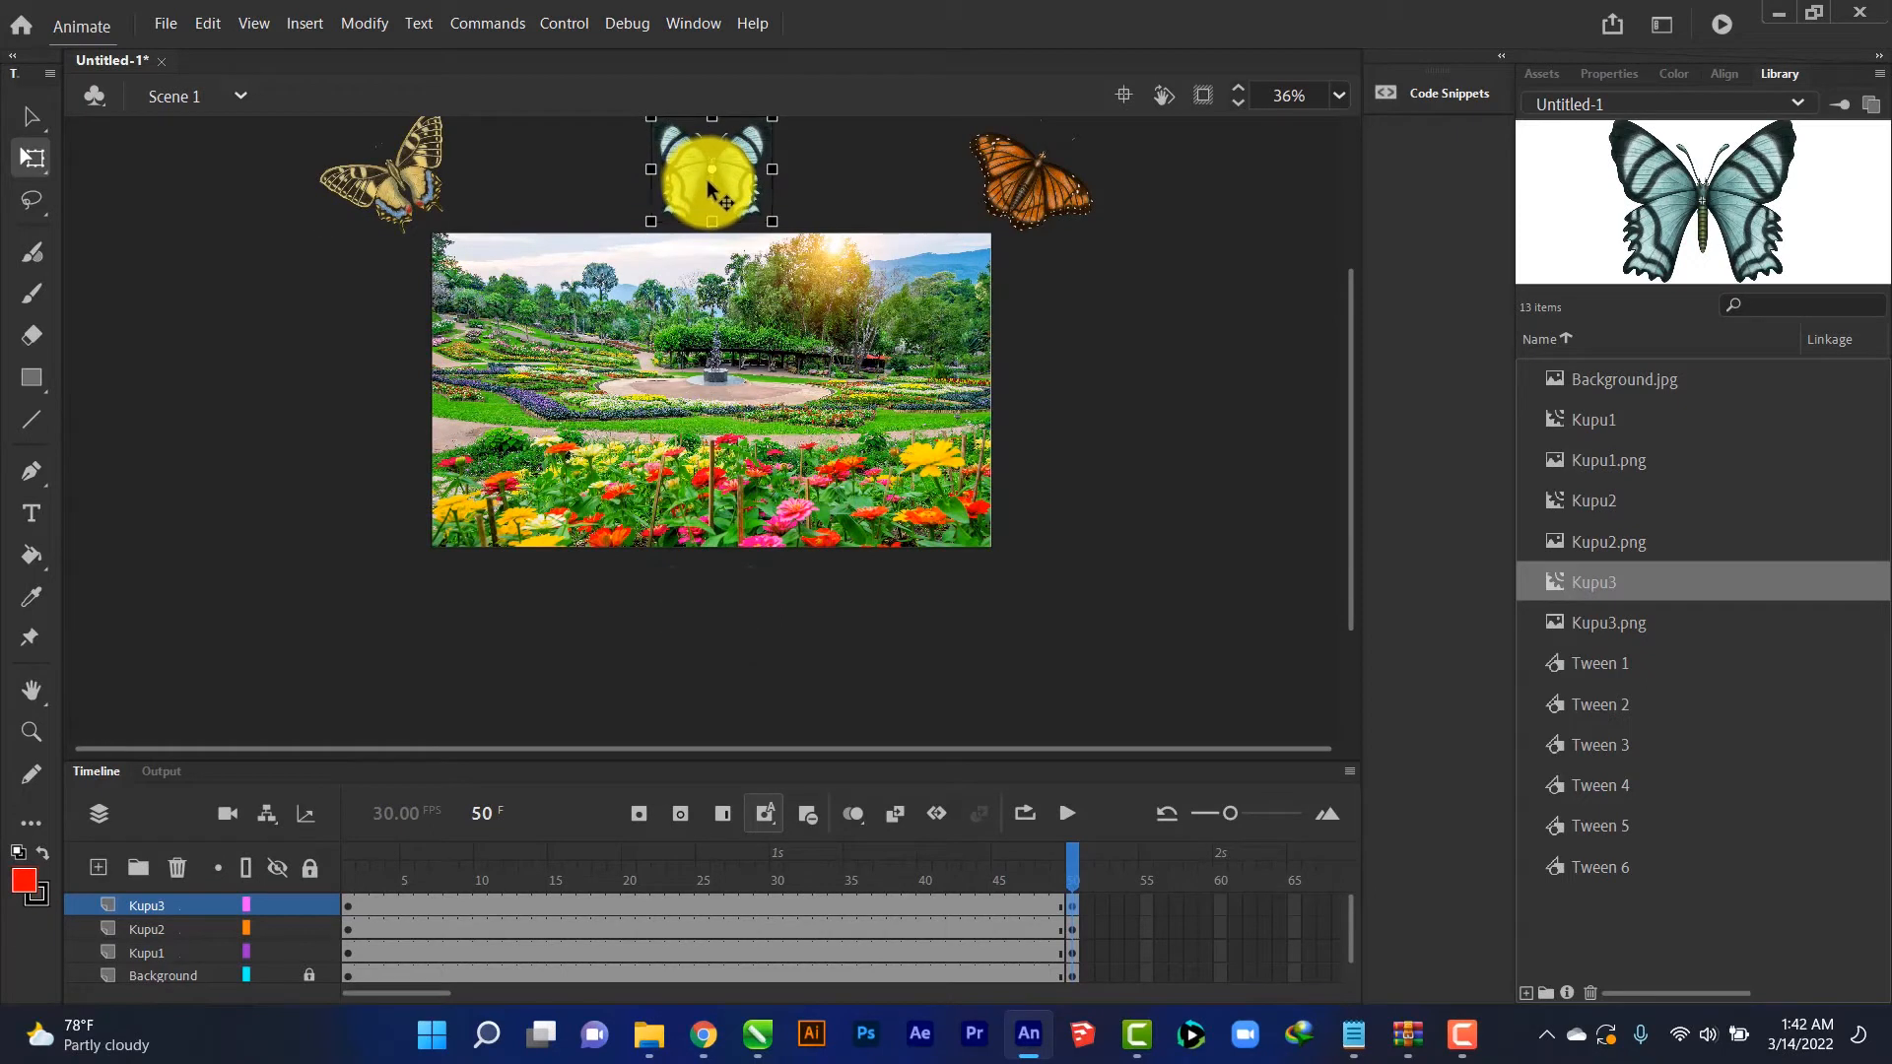
# Return the playhead to frame 1 and test the movie before any tween is applied
pyautogui.moveTo(1079, 854); pyautogui.dragTo(446, 874)
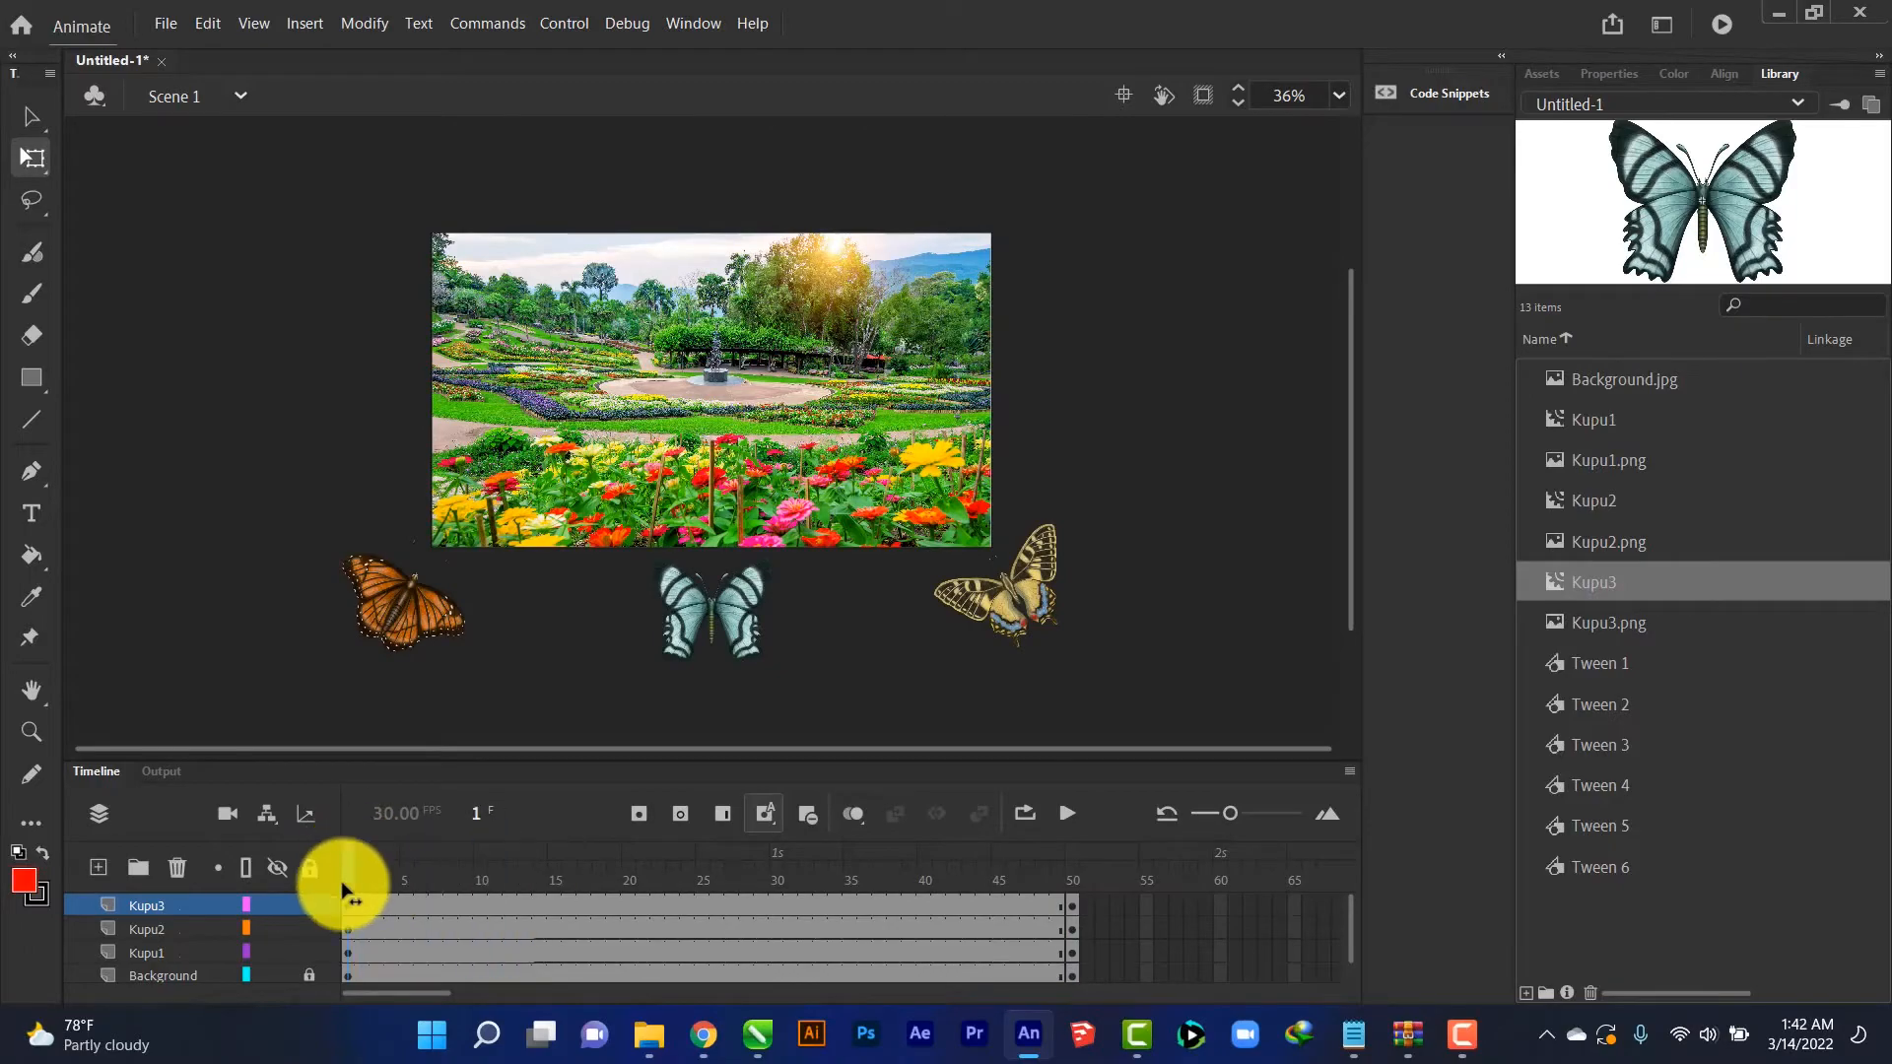
pyautogui.hotkey('ctrl', 'Return')
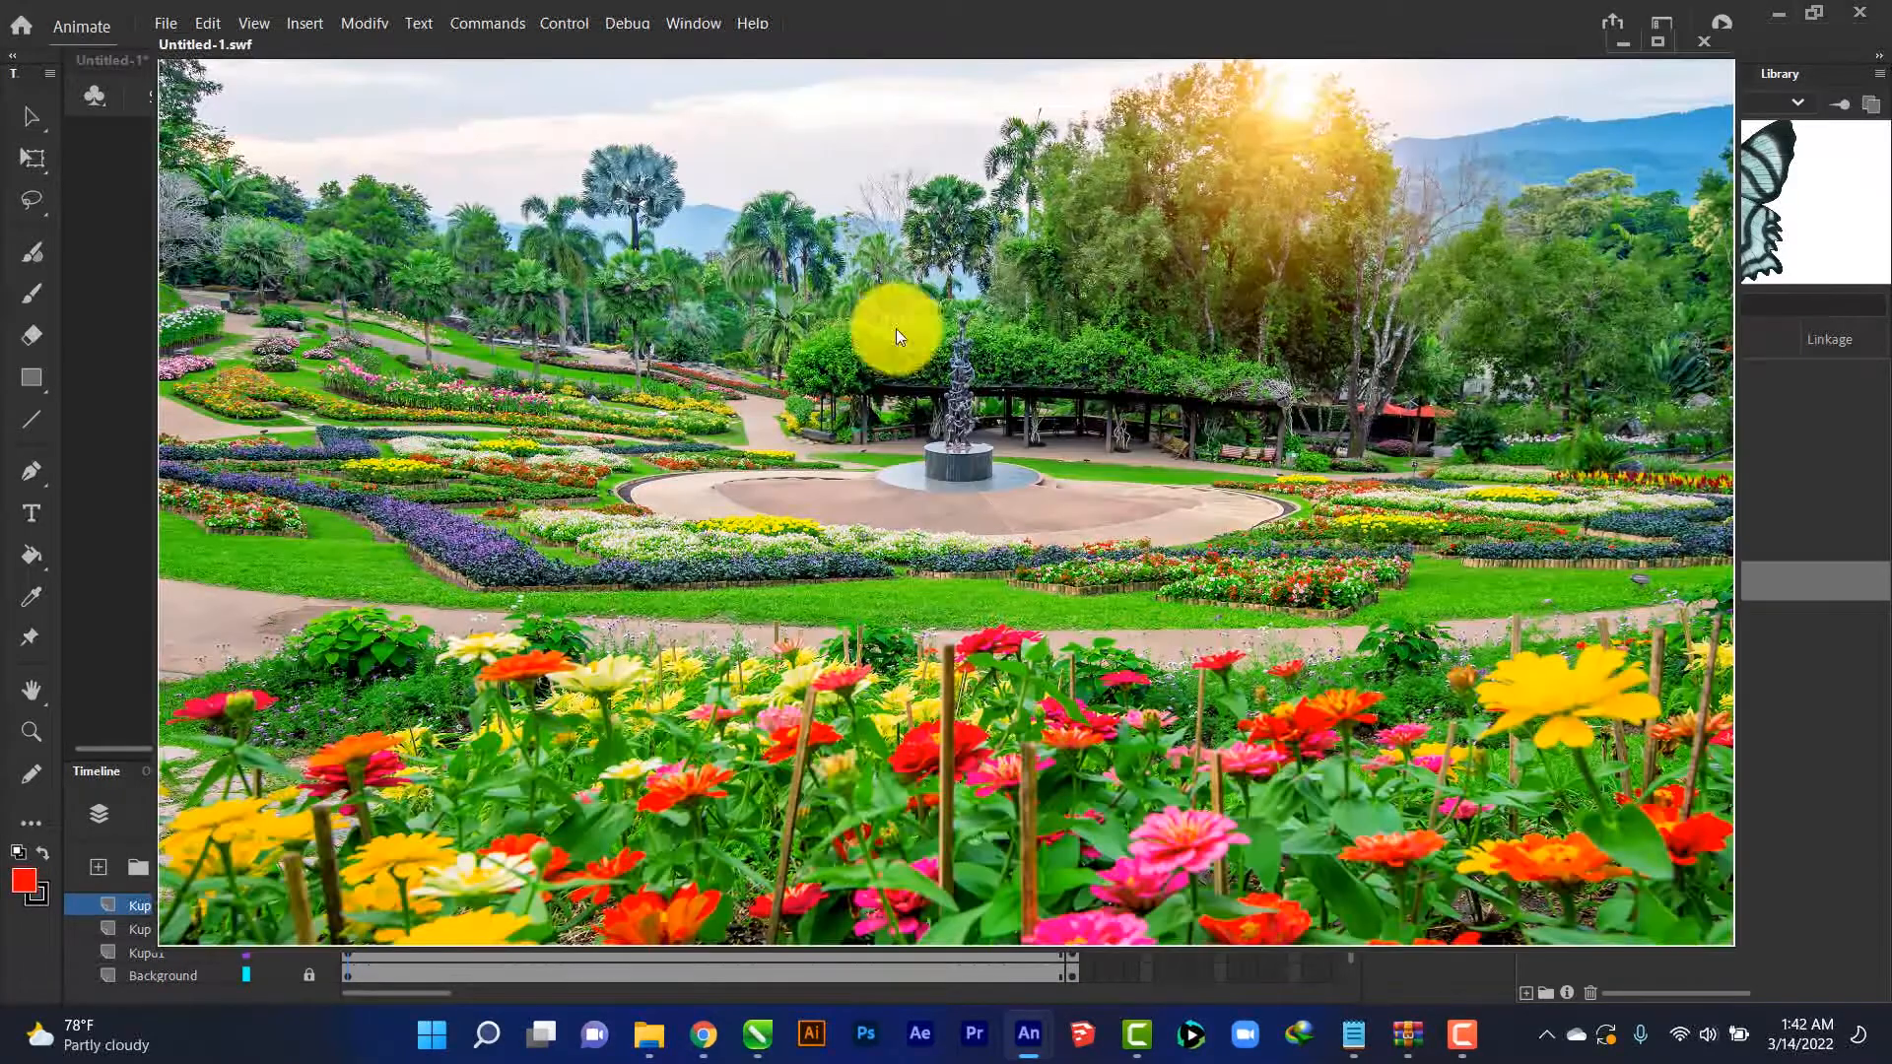
pyautogui.click(1695, 34)
# Create a classic tween between frames 1 and 50 on the Kupu1 layer and test the movie
pyautogui.click(151, 952)
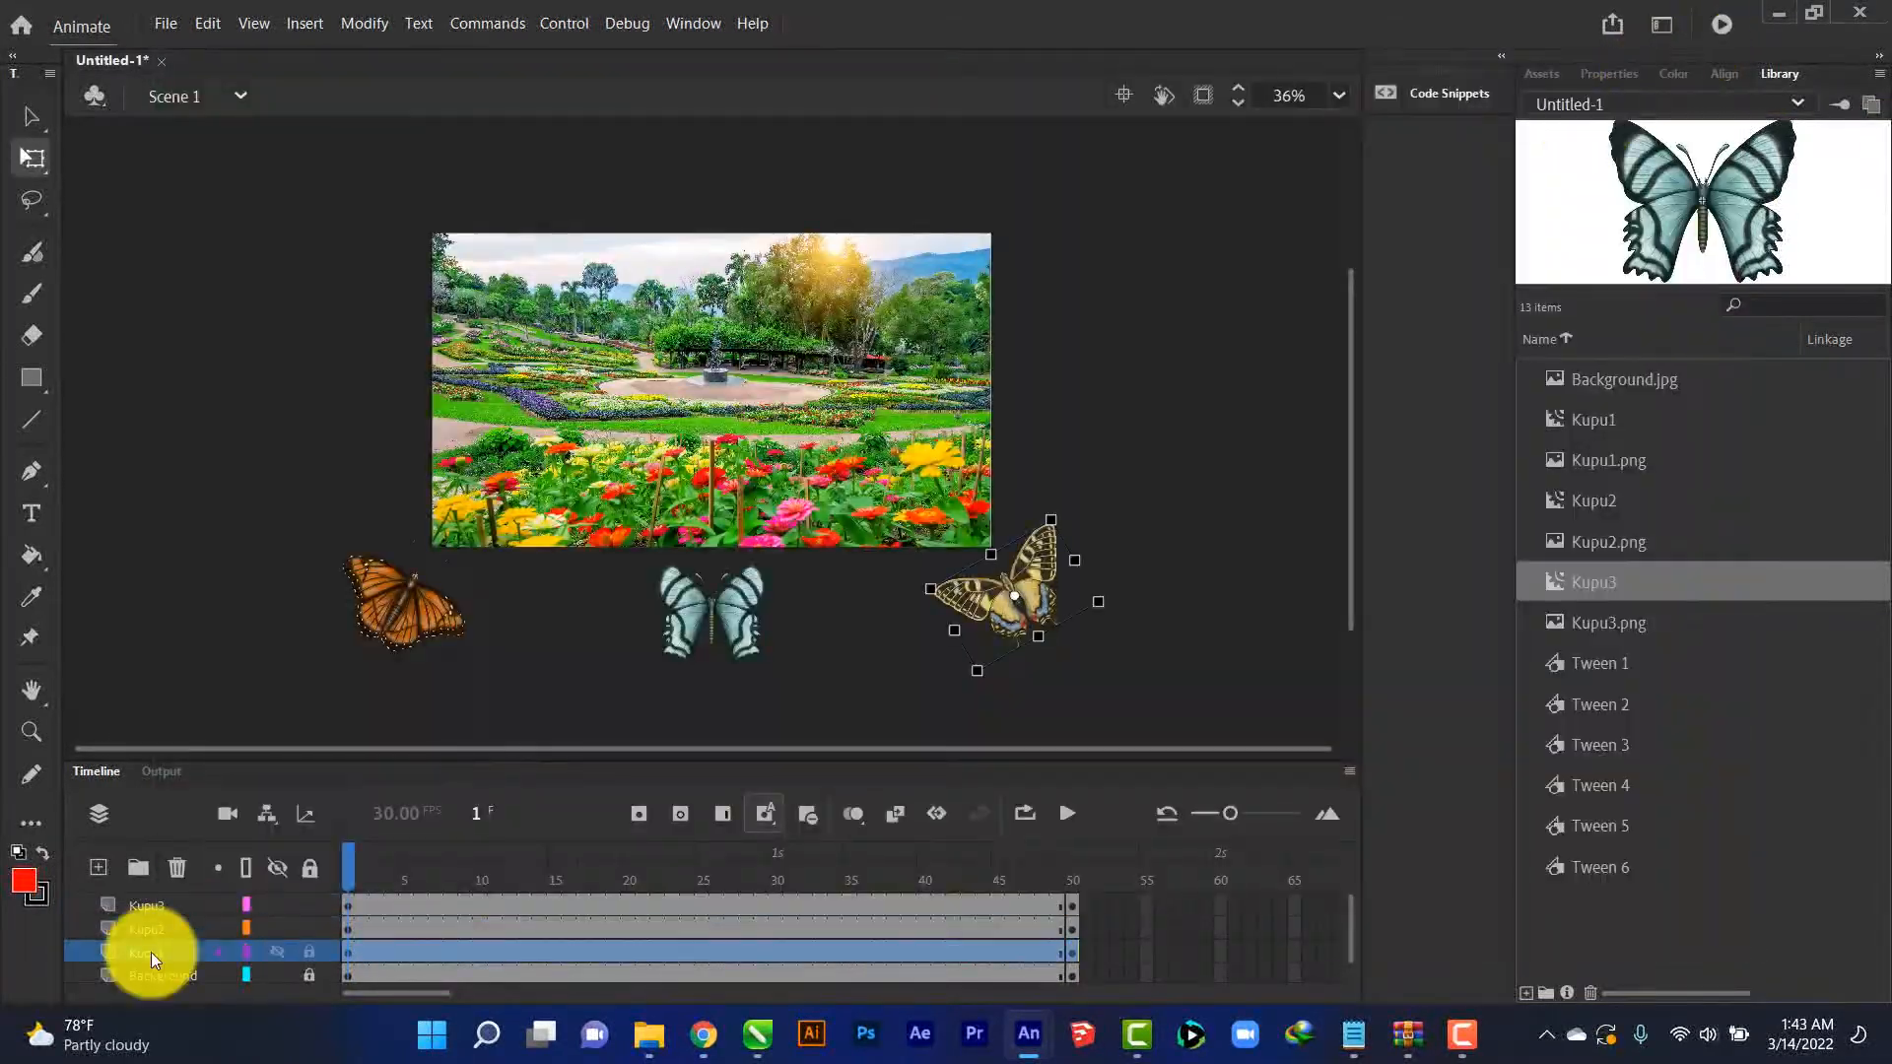
pyautogui.rightClick(708, 952)
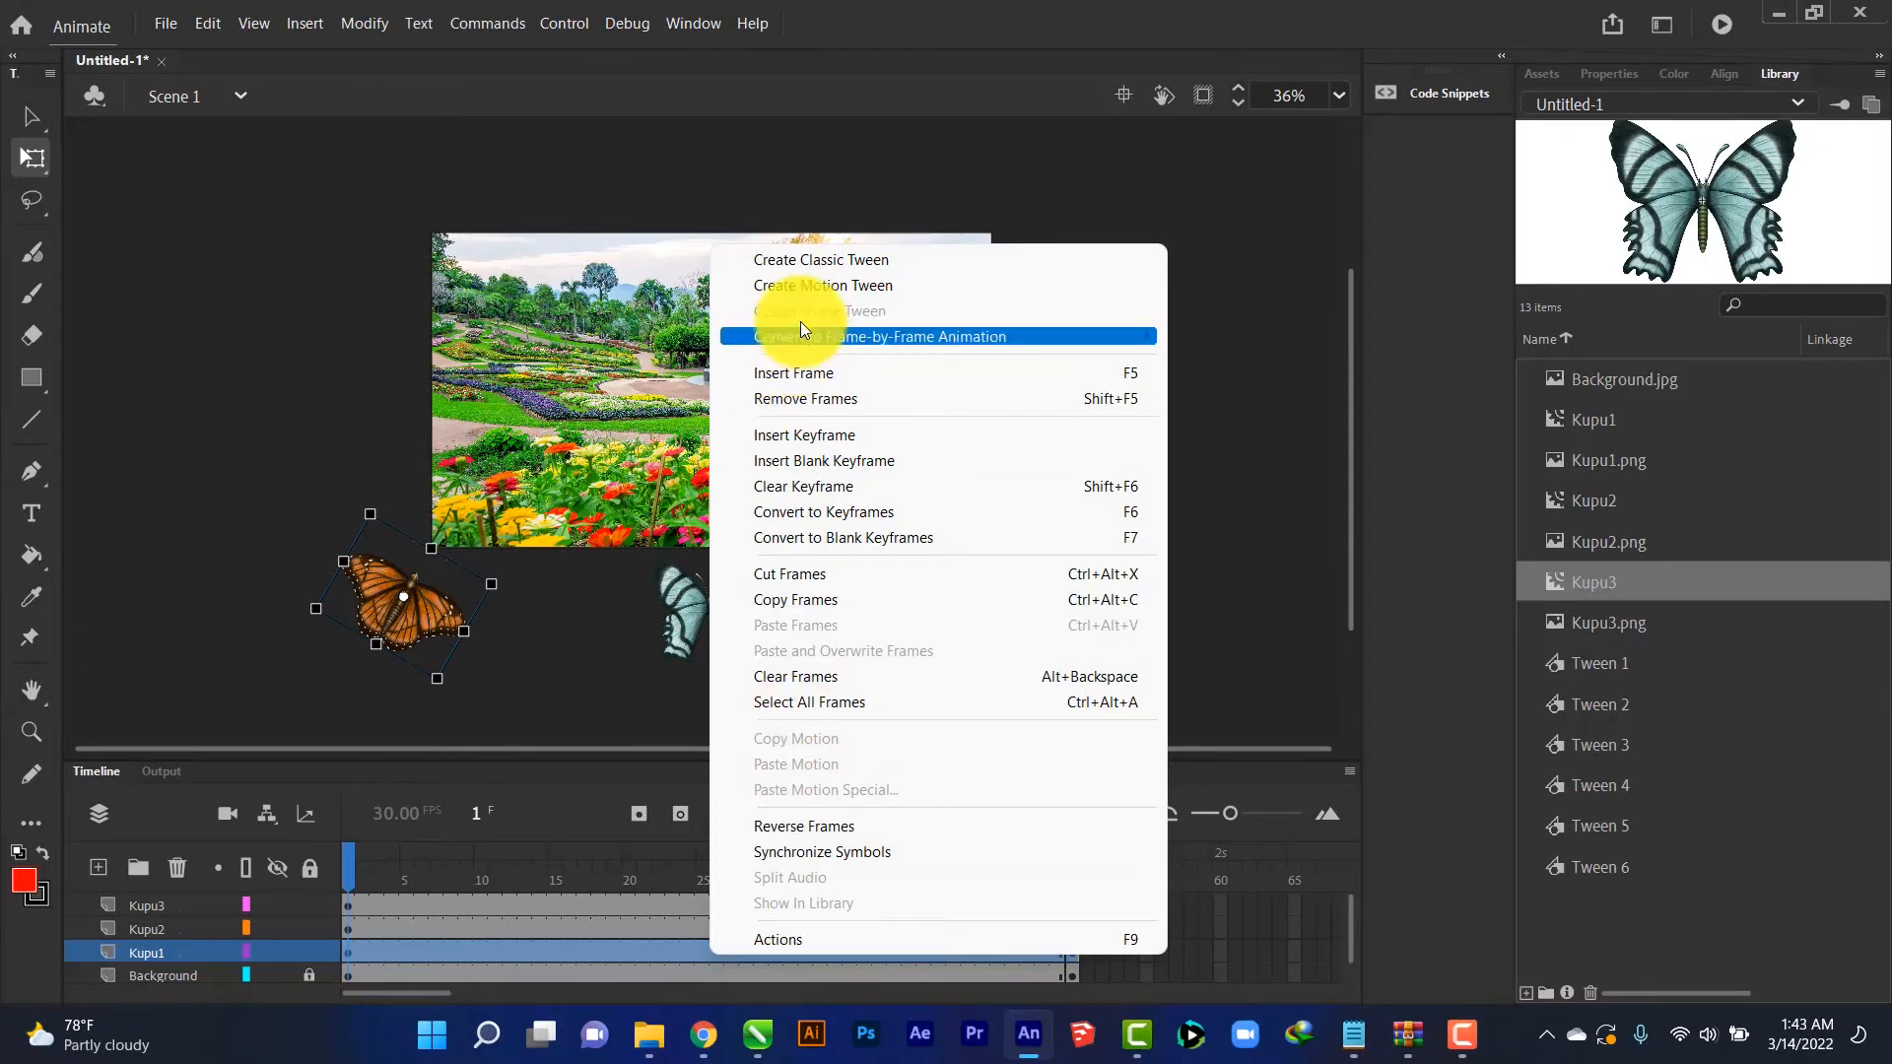
pyautogui.click(810, 261)
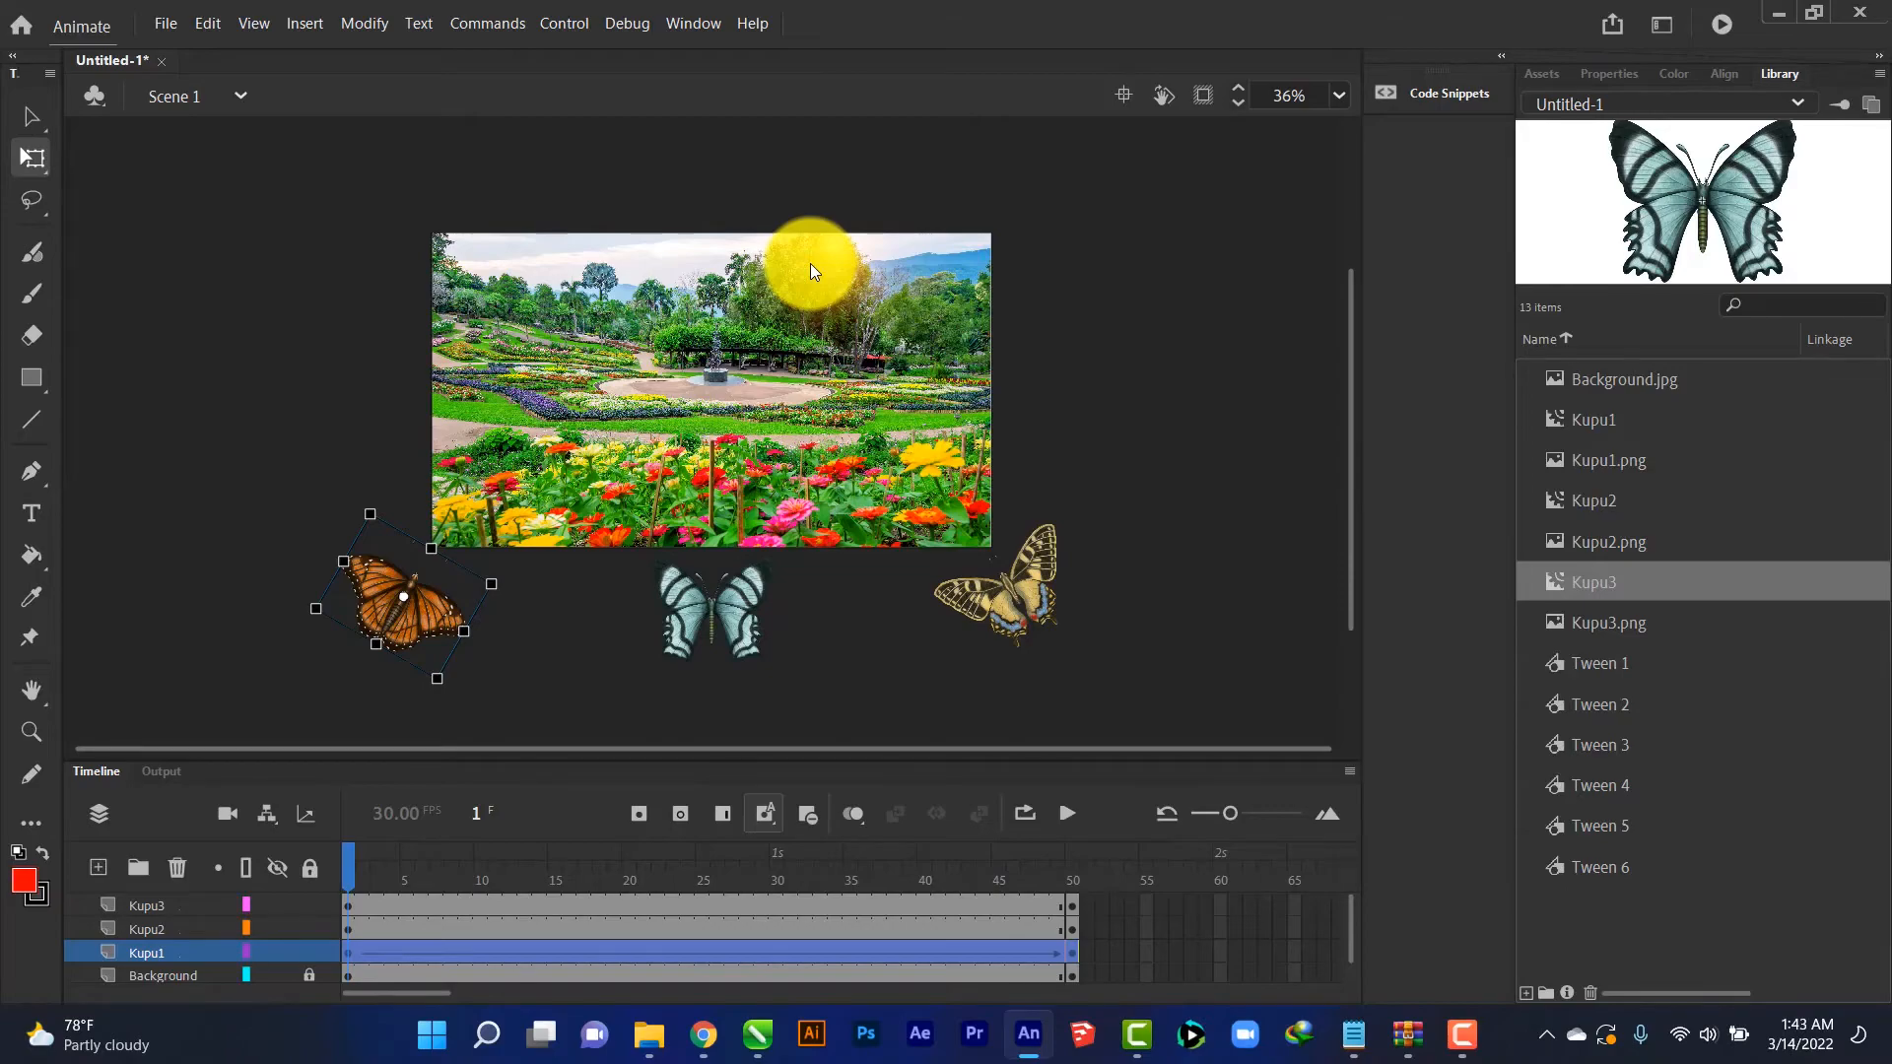
pyautogui.hotkey('ctrl', 'Return')
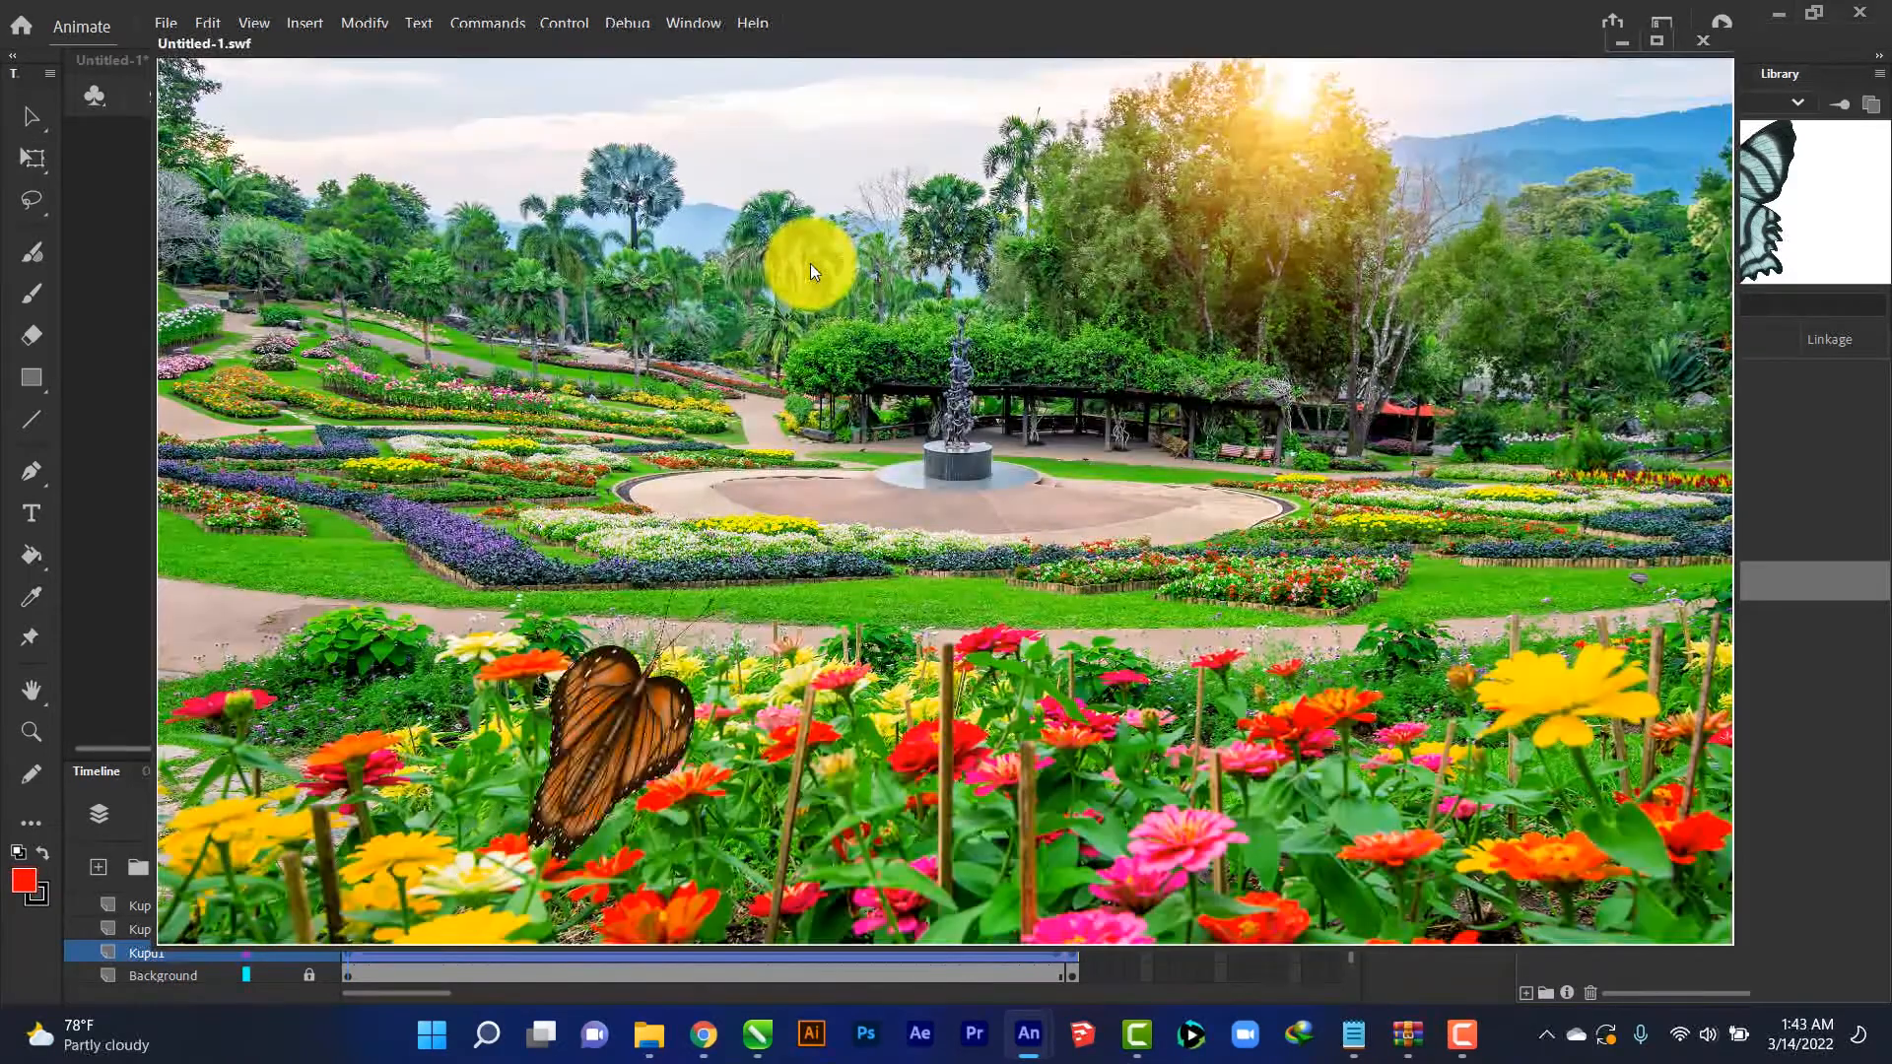
pyautogui.click(1713, 45)
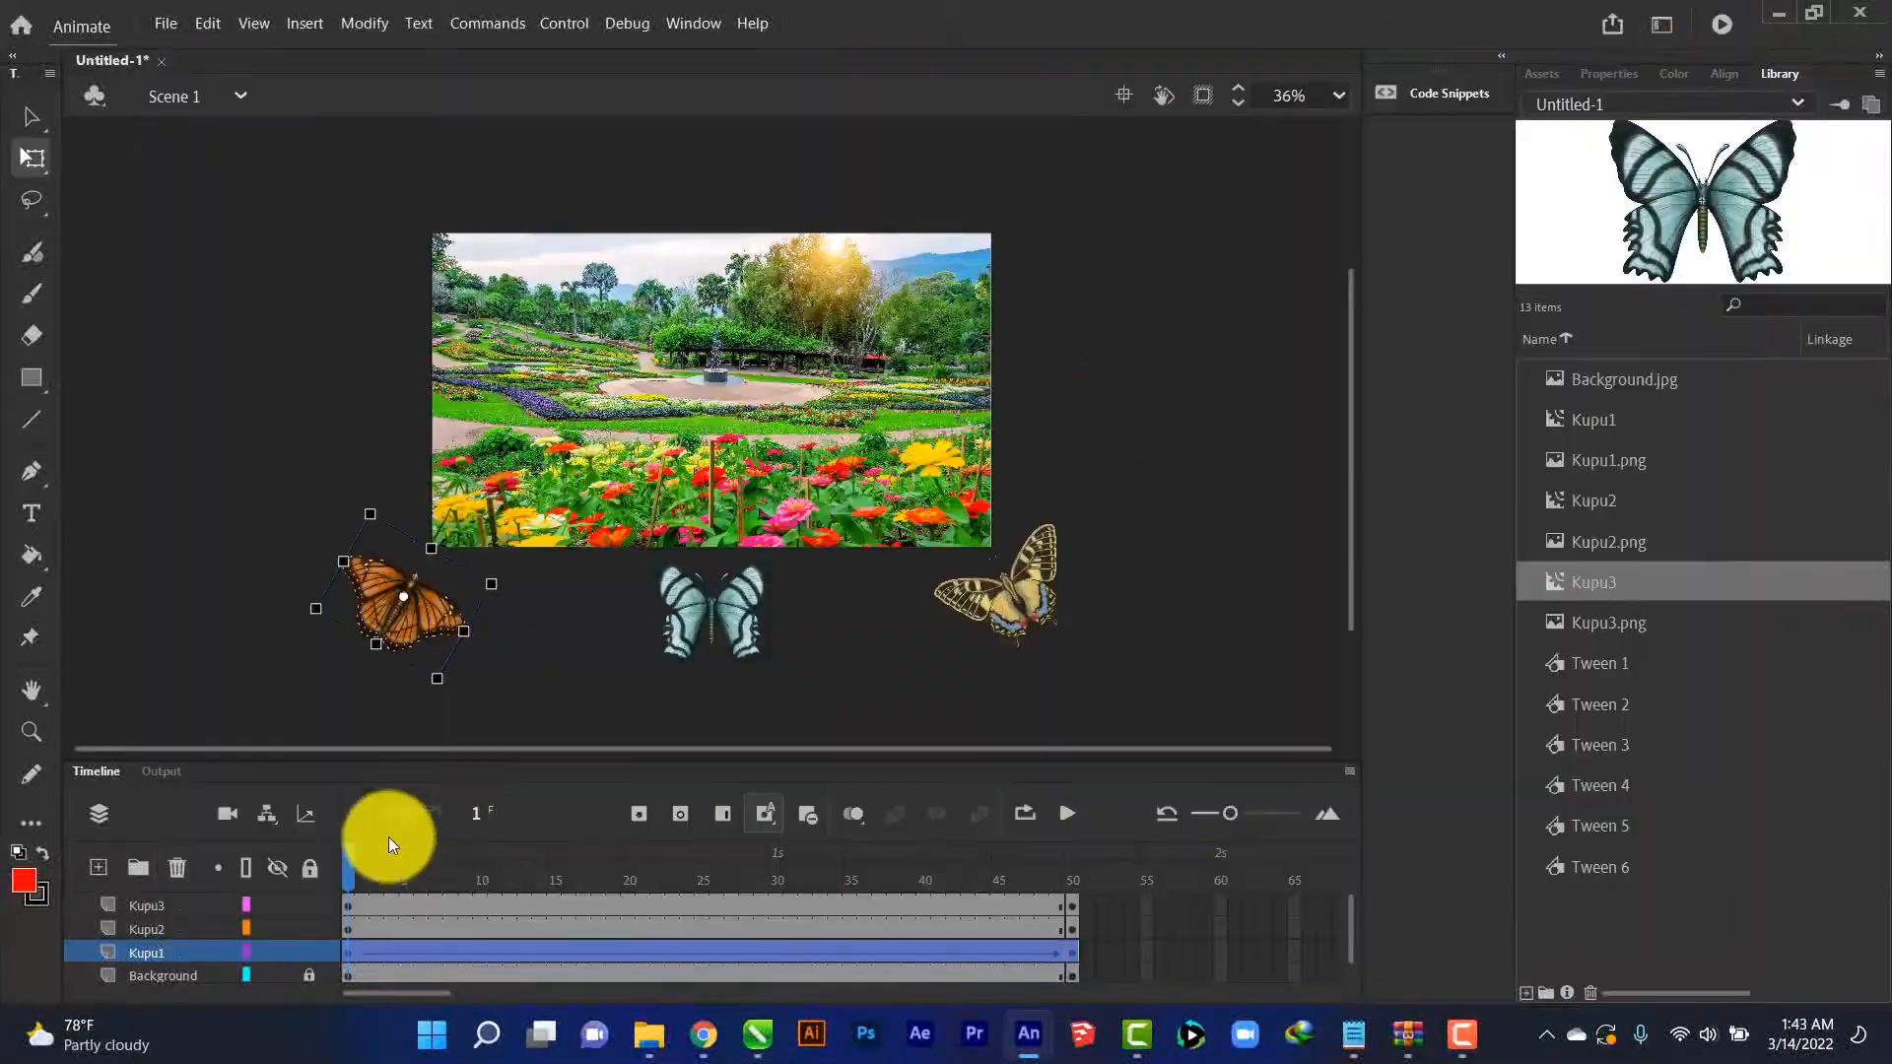
# Create a classic tween between frames 1 and 50 on the Kupu2 layer
pyautogui.click(120, 930)
pyautogui.rightClick(711, 922)
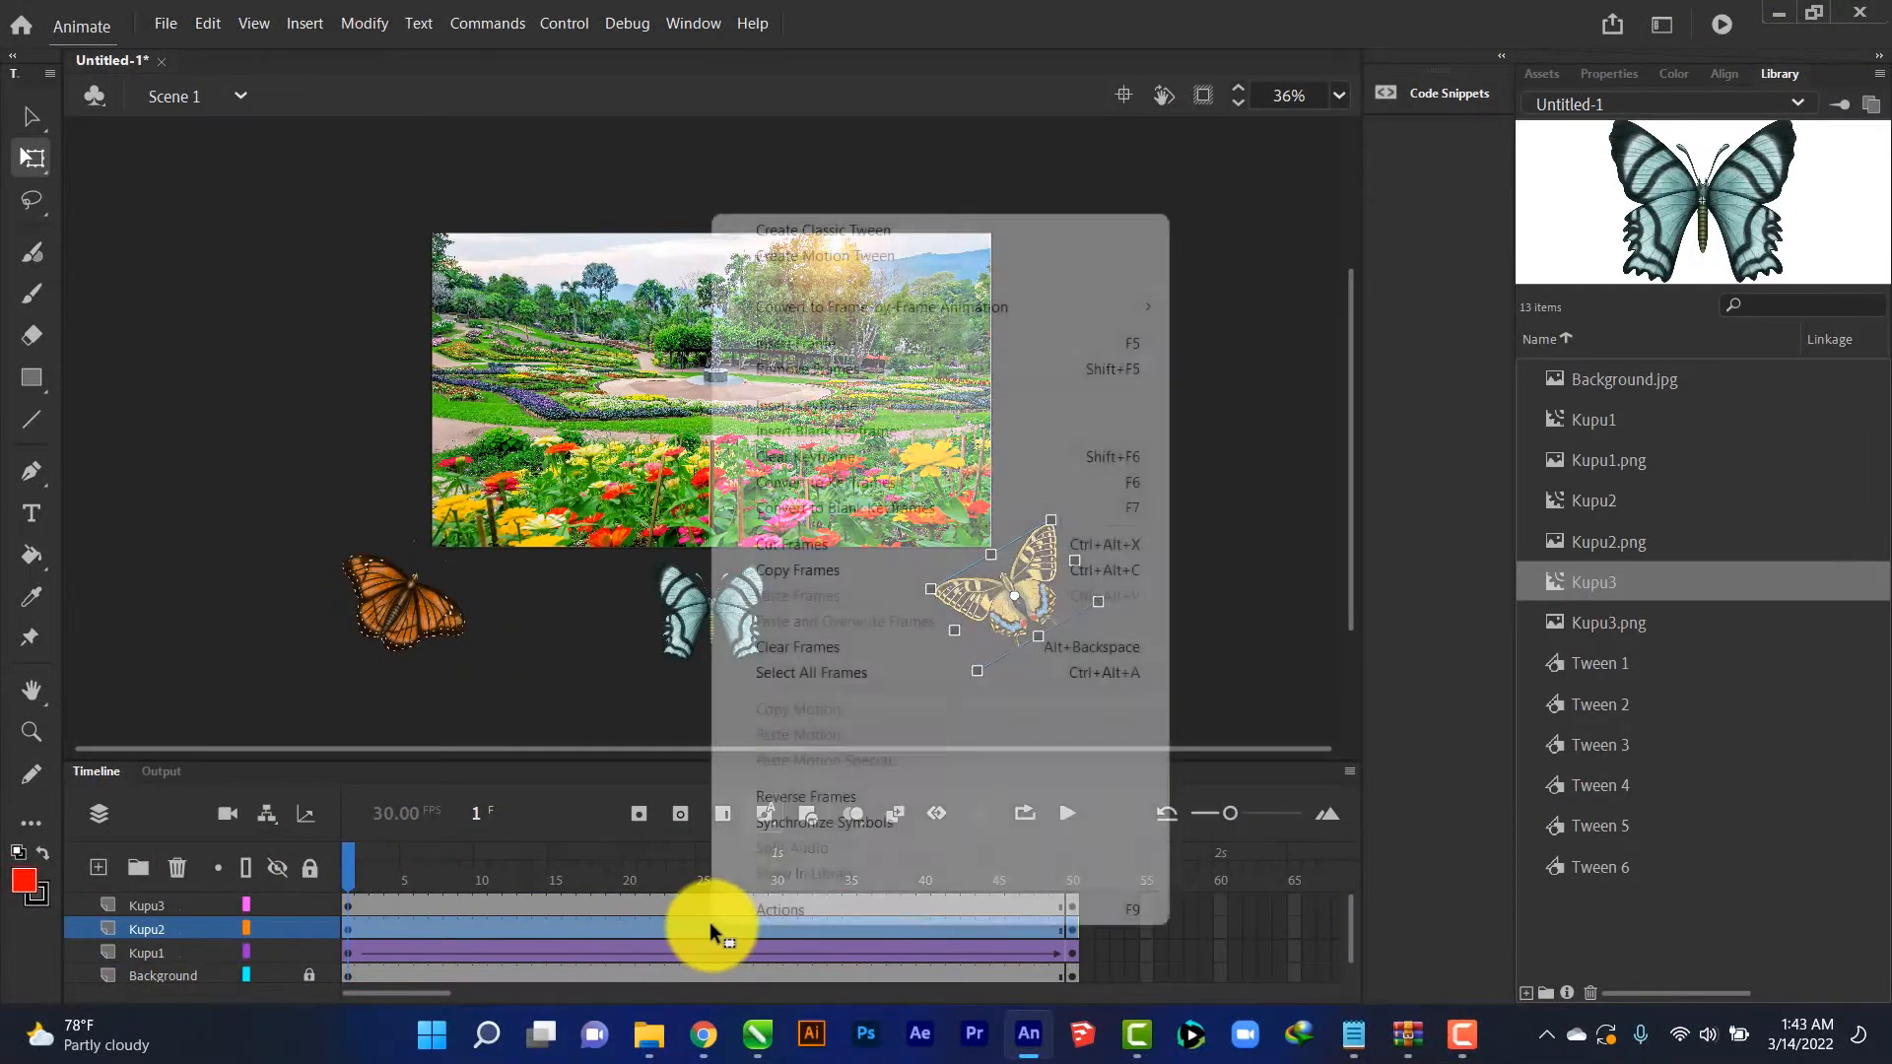
pyautogui.click(850, 922)
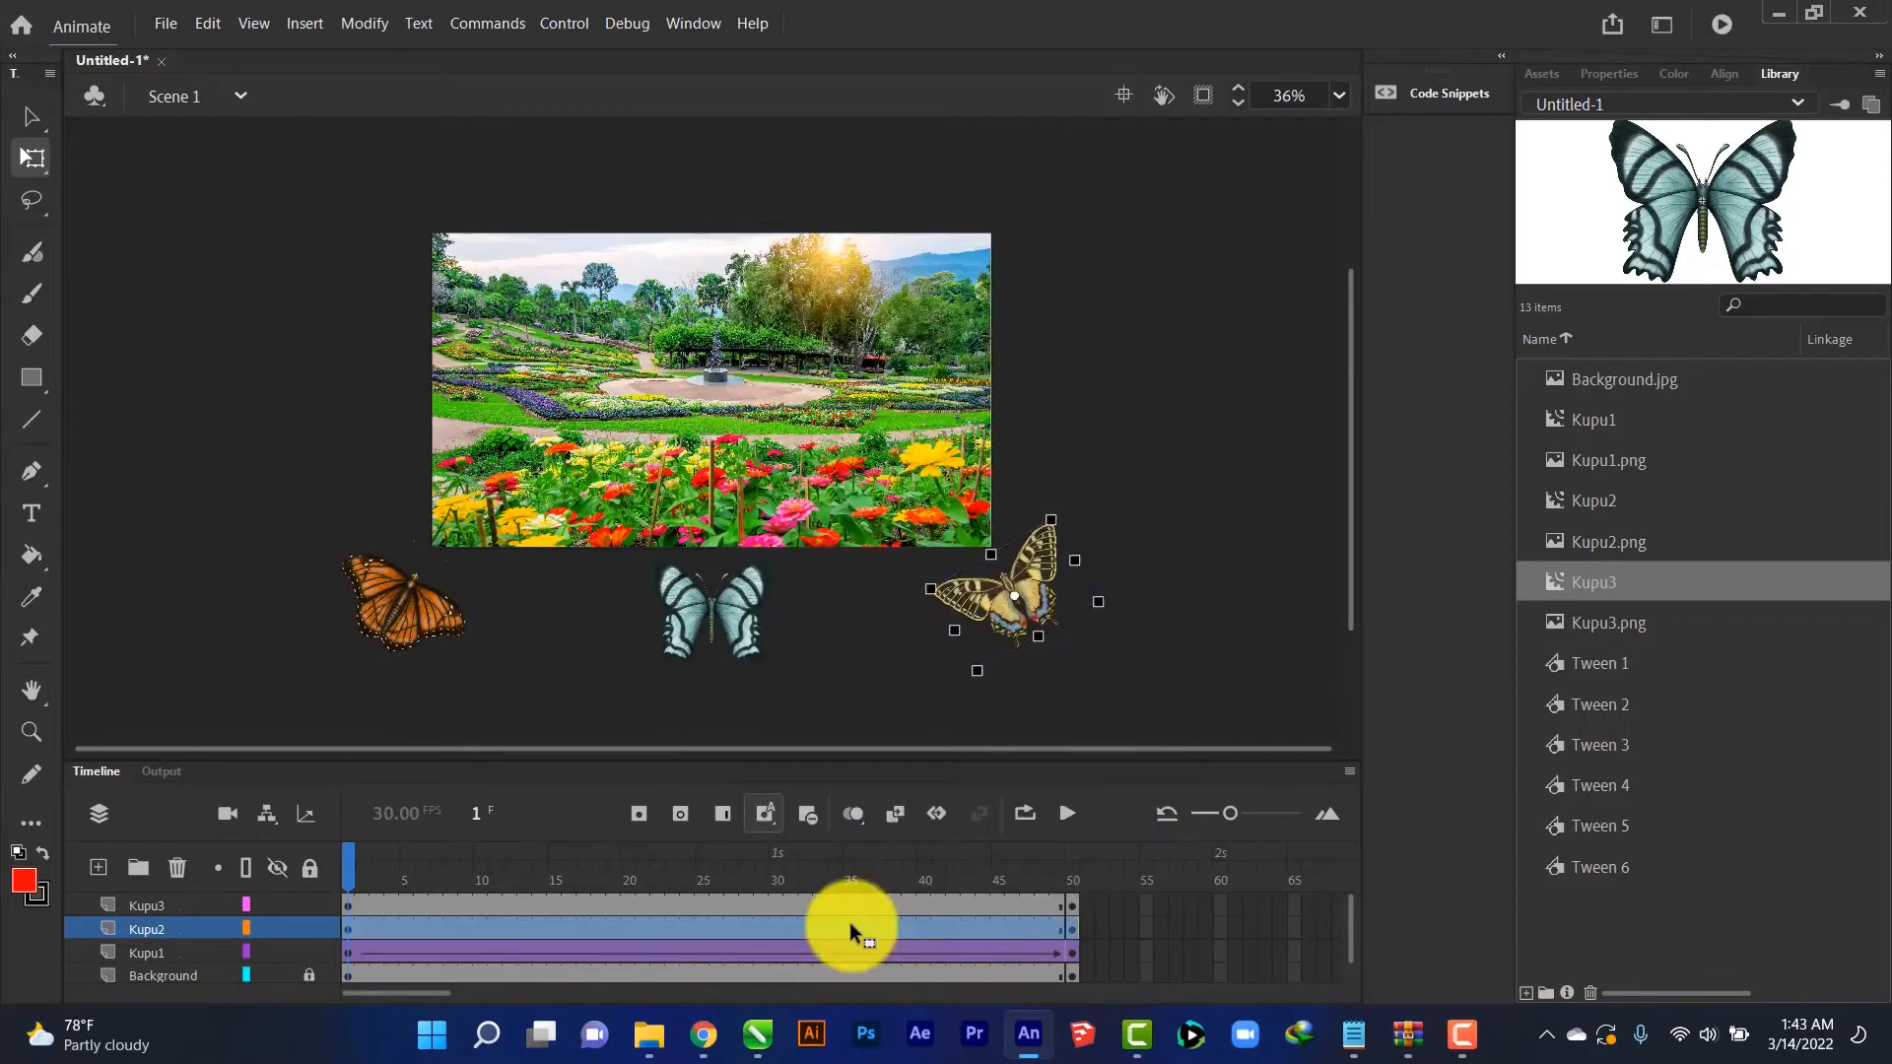
pyautogui.rightClick(782, 920)
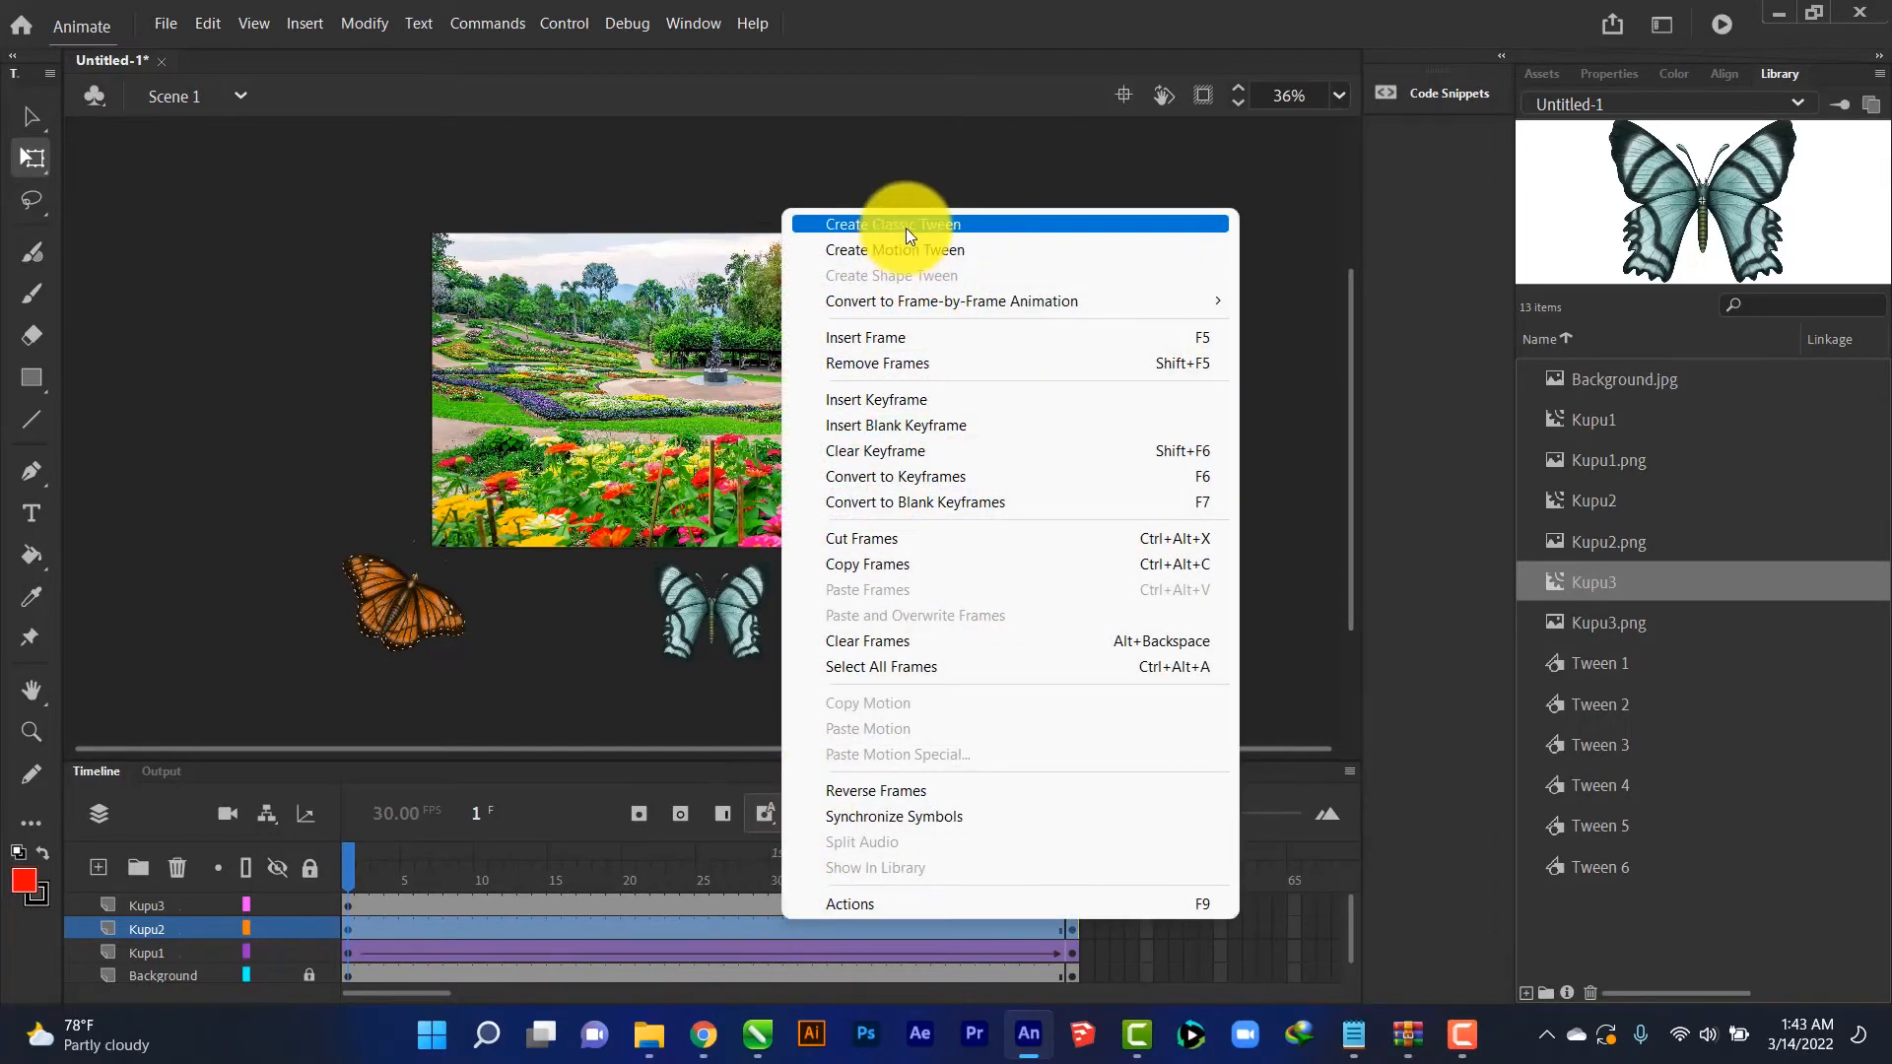
pyautogui.click(905, 225)
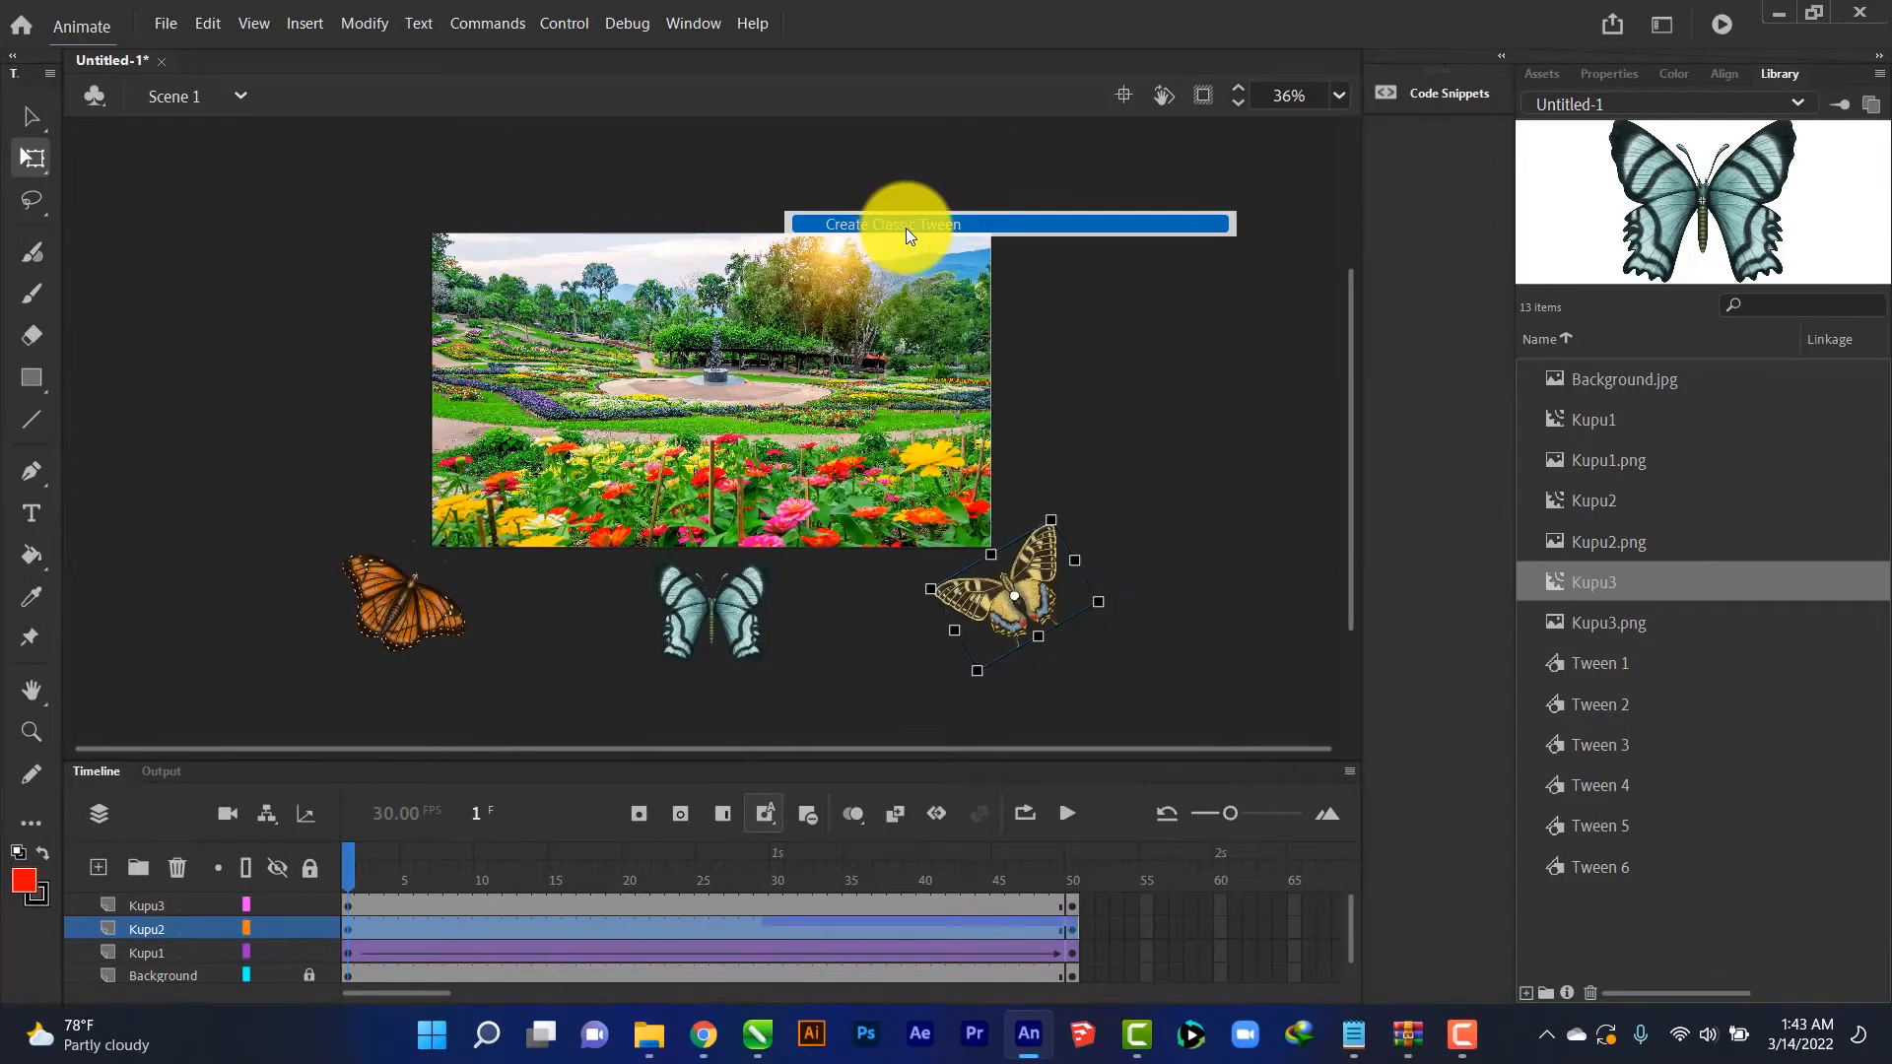
# Create a classic tween between frames 1 and 50 on the Kupu3 layer and test the movie with all three butterflies
pyautogui.click(134, 907)
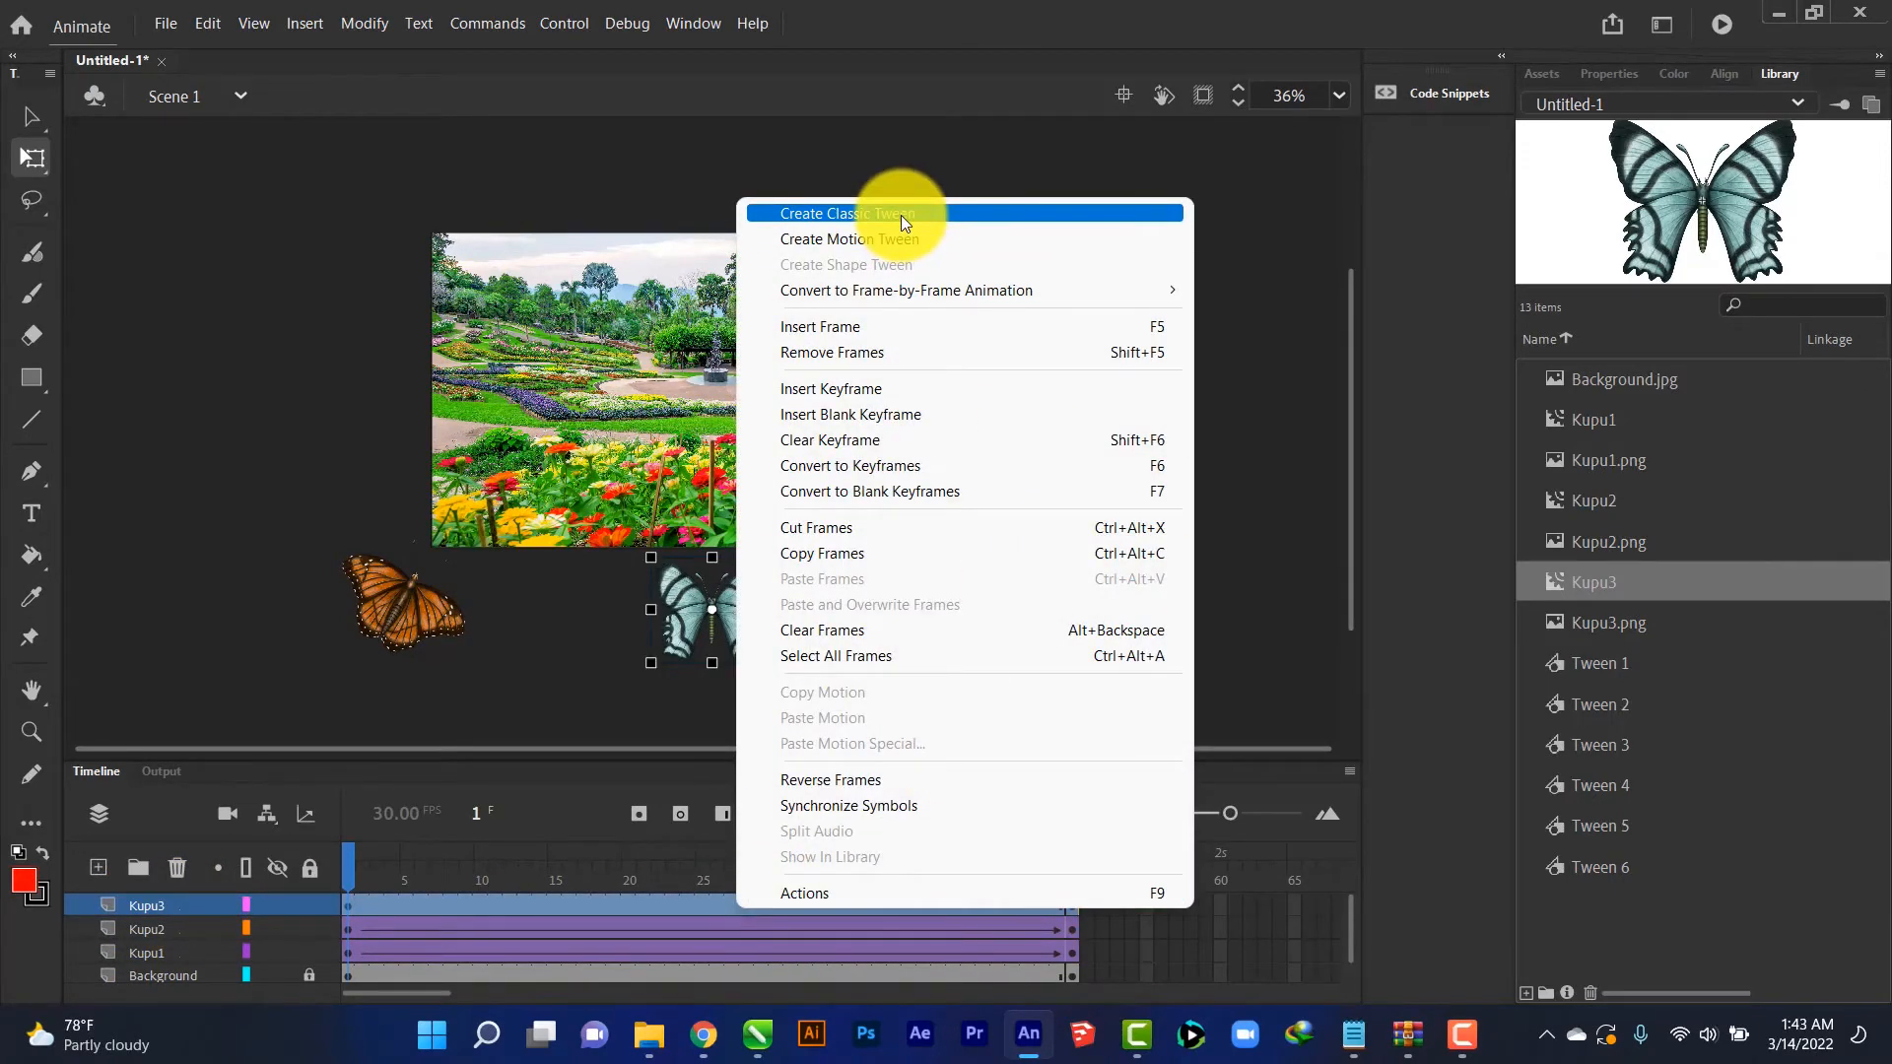
pyautogui.click(901, 215)
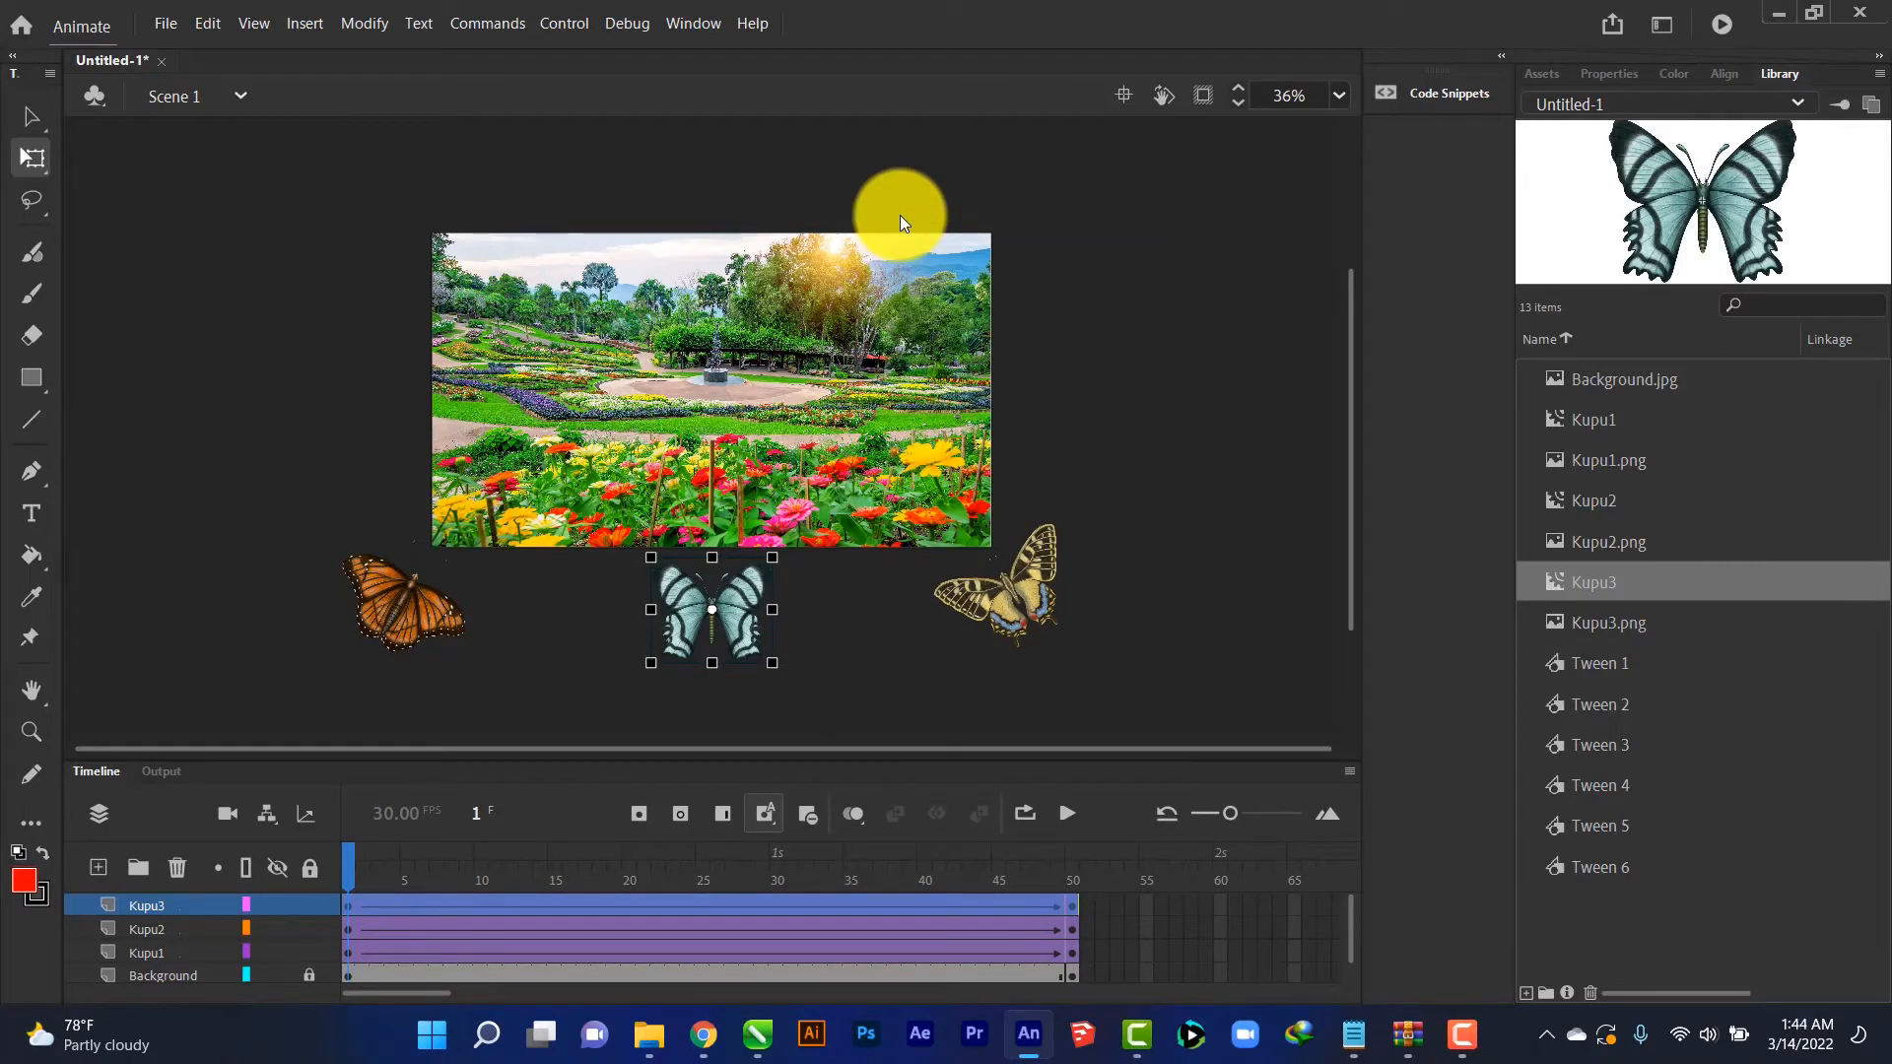
pyautogui.hotkey('ctrl', 'Return')
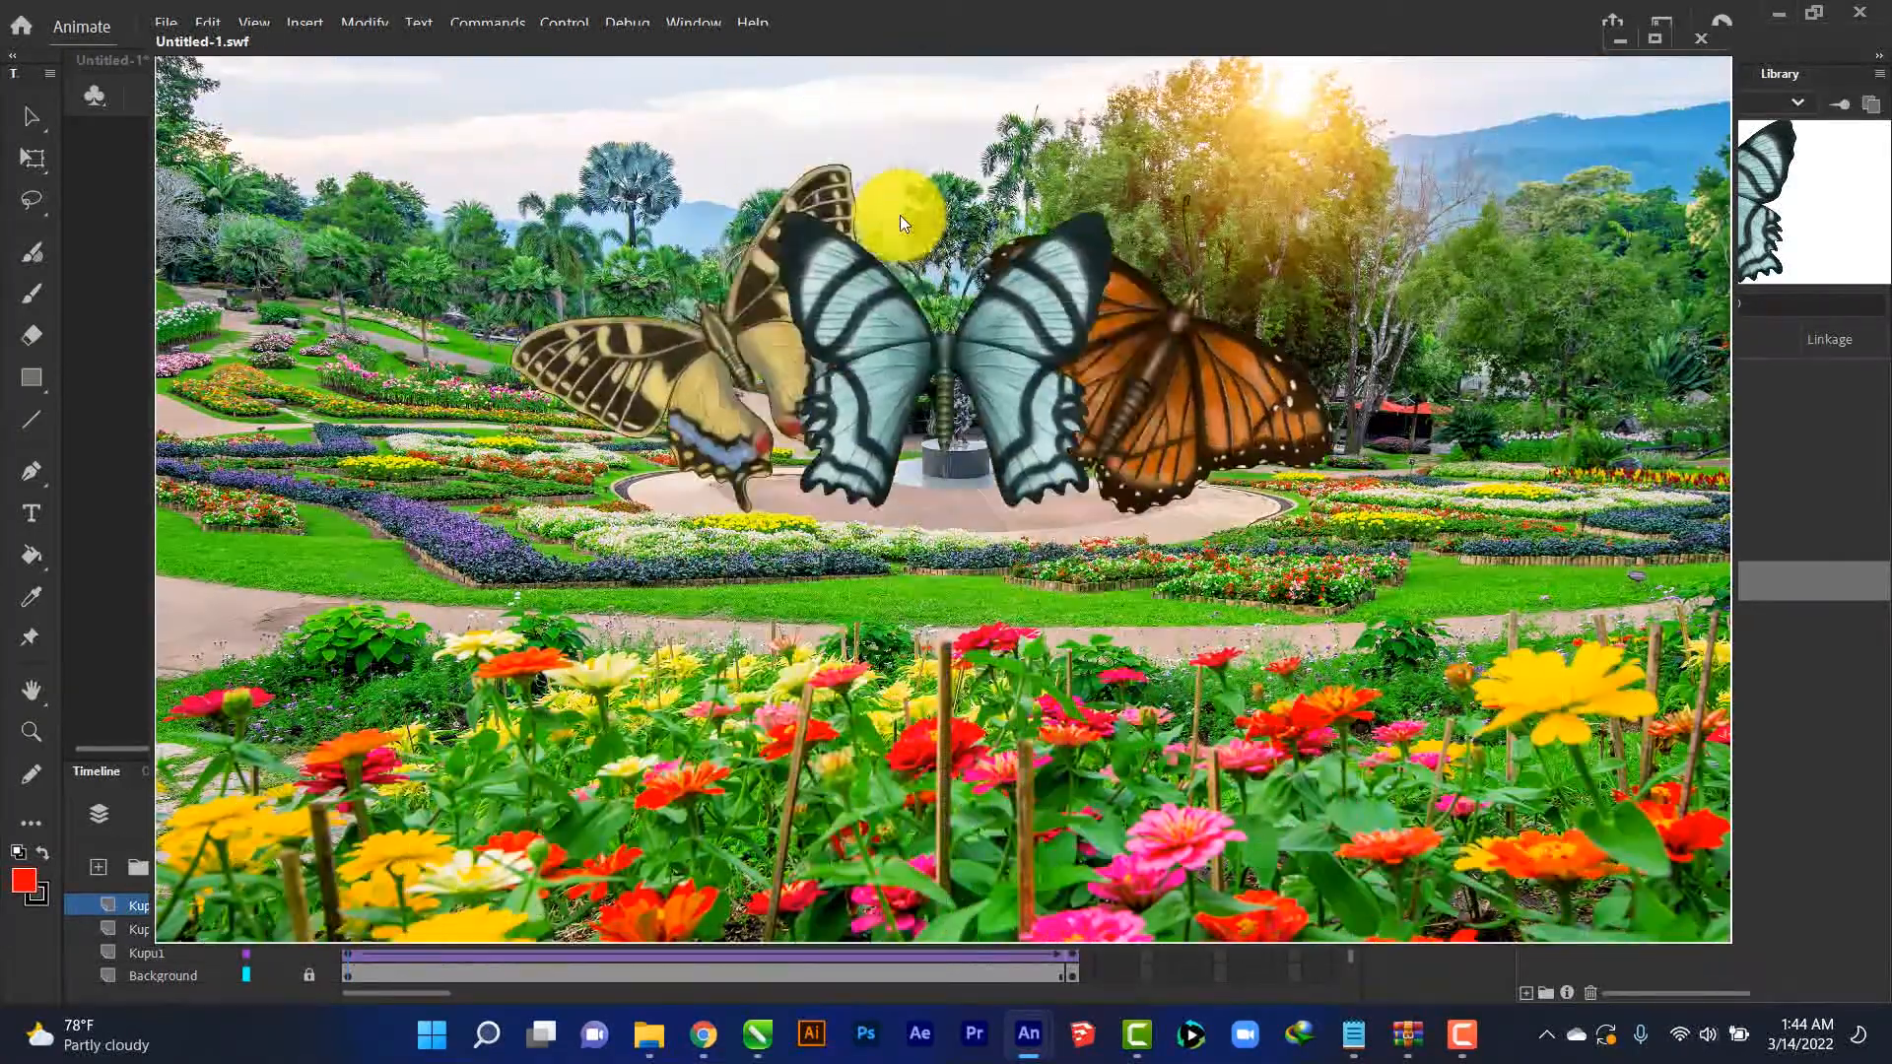
pyautogui.hotkey('ctrl', 'w')
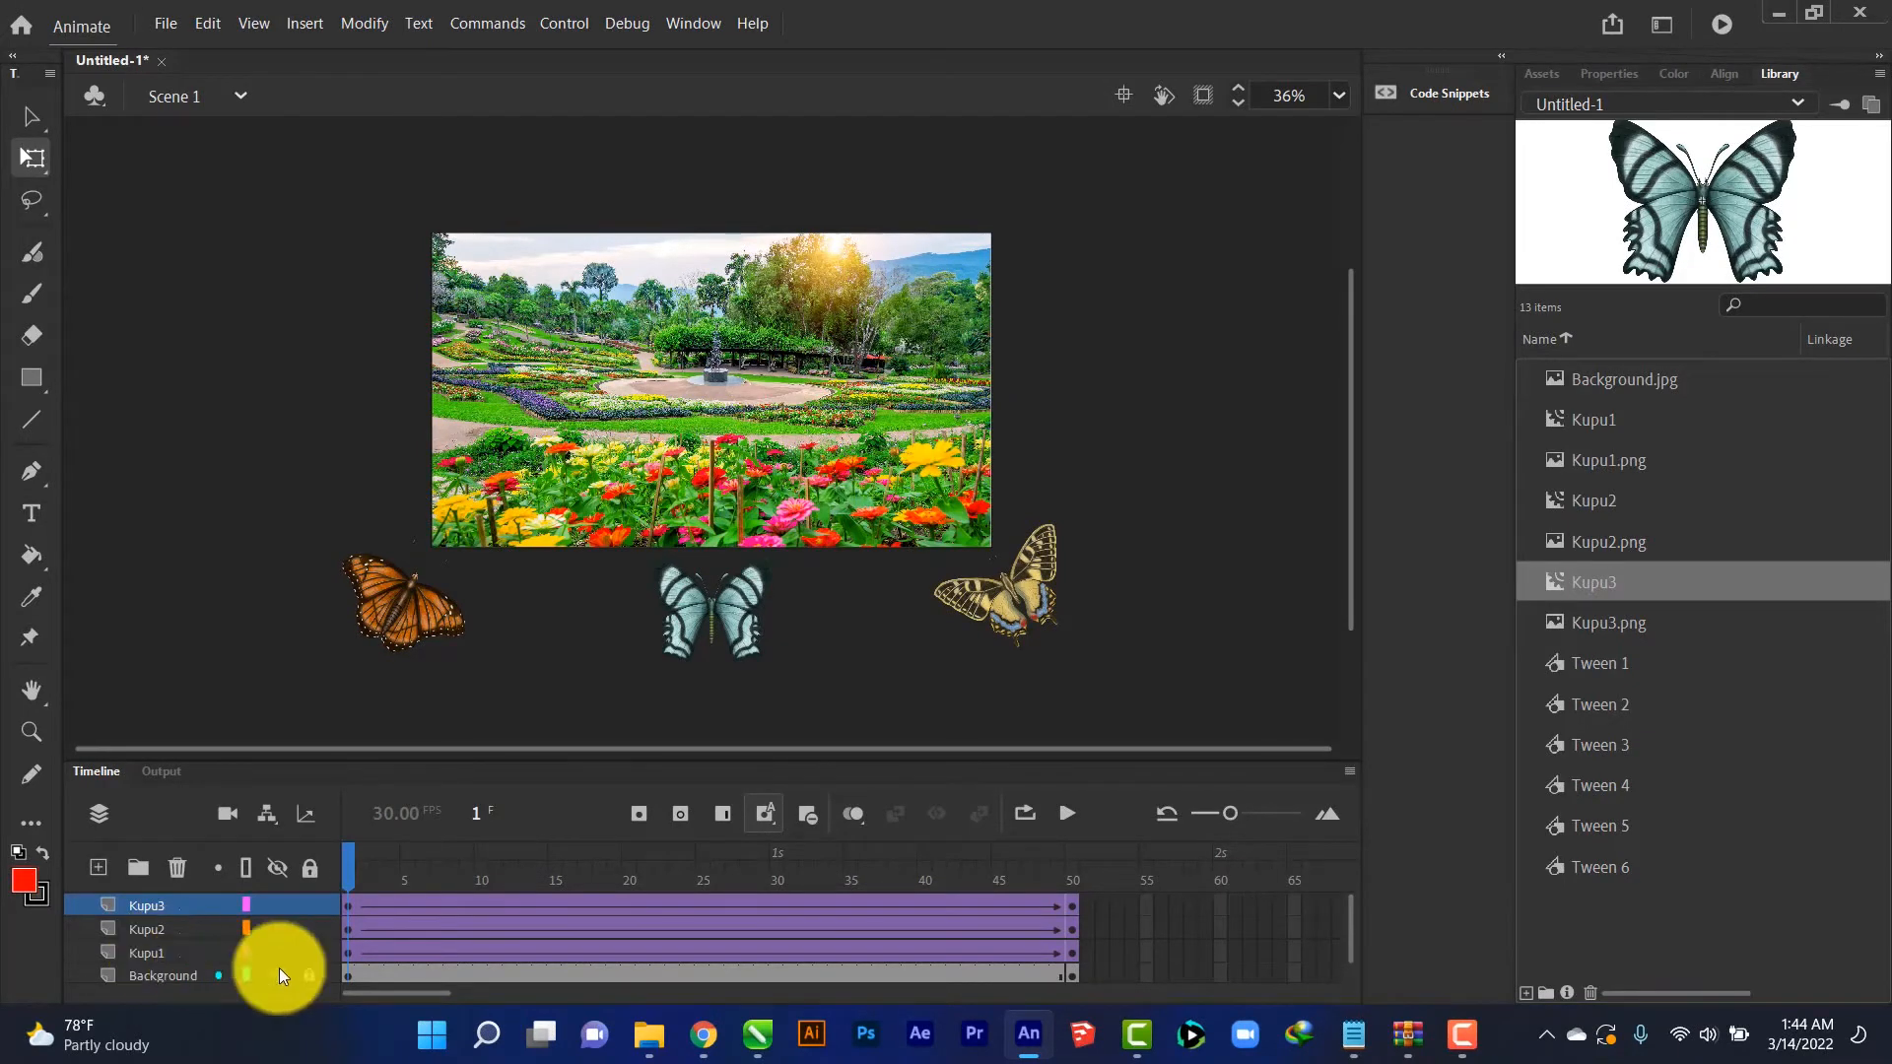
# Add a classic motion guide to the Kupu1 layer
pyautogui.moveTo(350, 865); pyautogui.dragTo(234, 878)
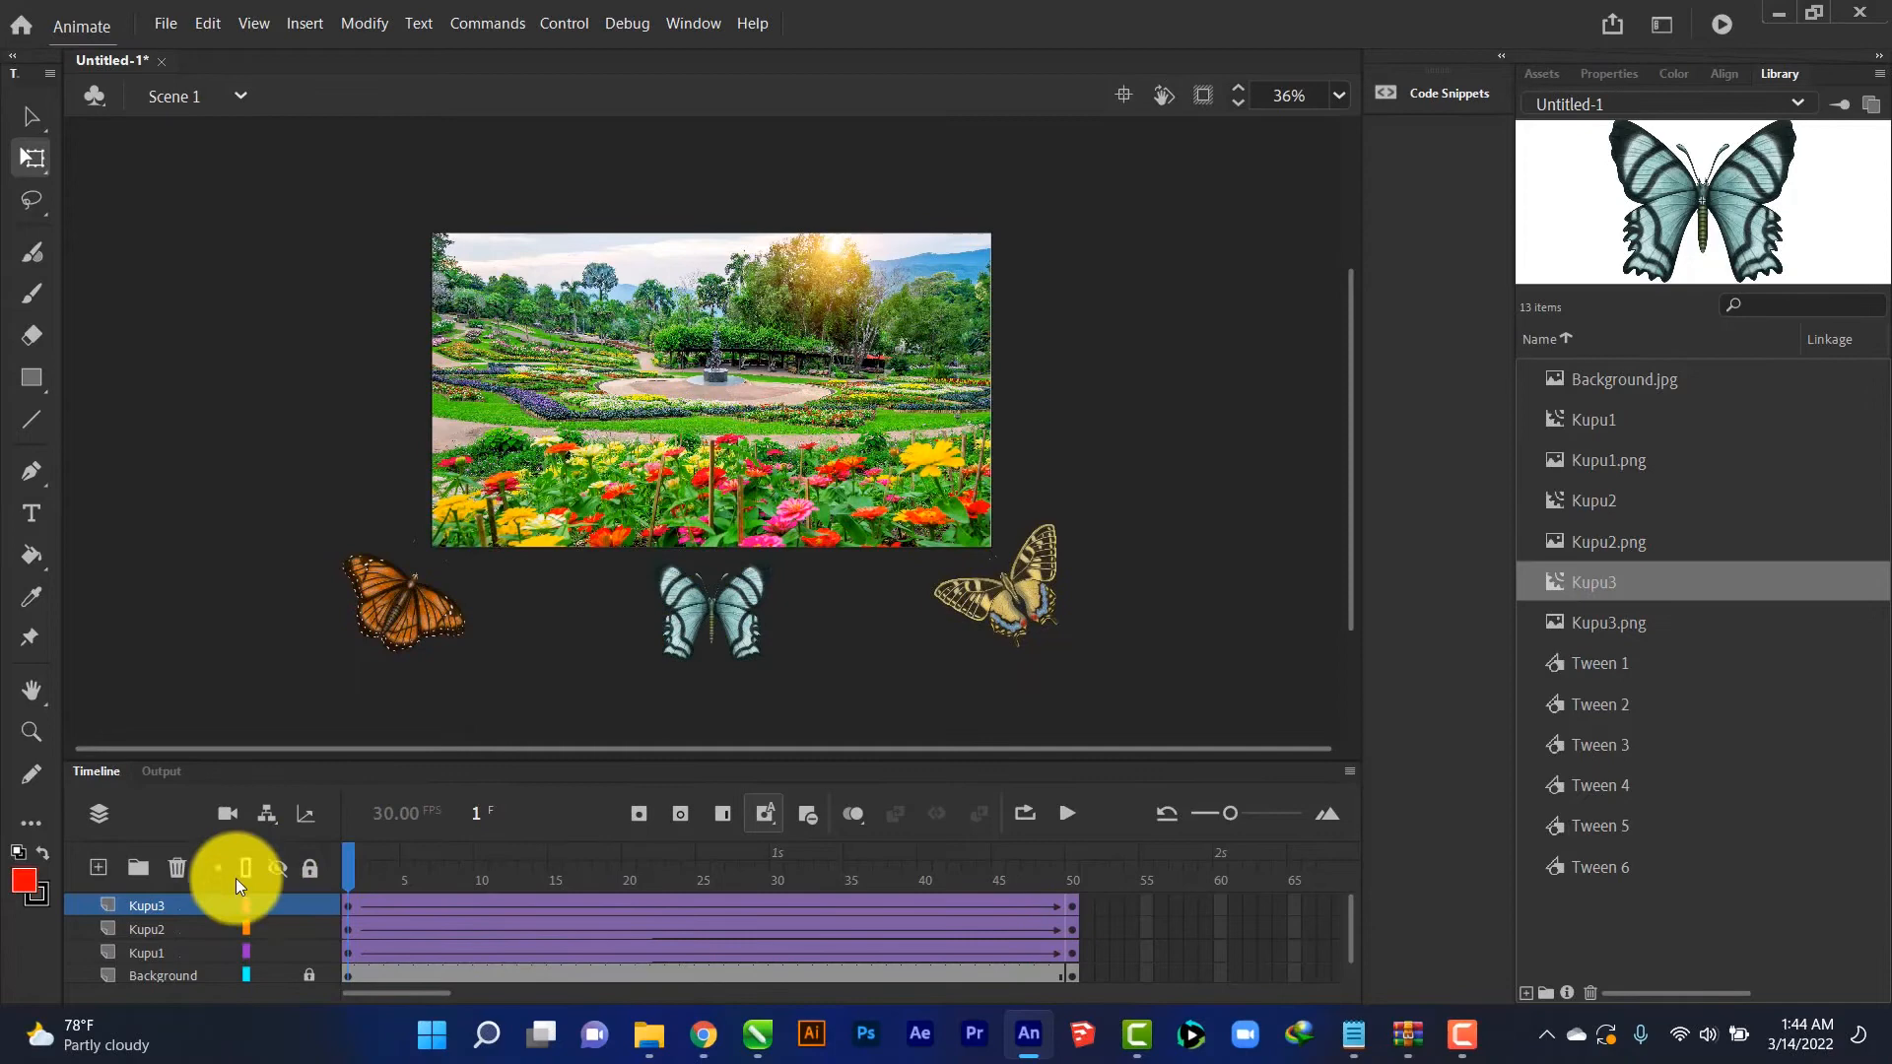
pyautogui.click(152, 954)
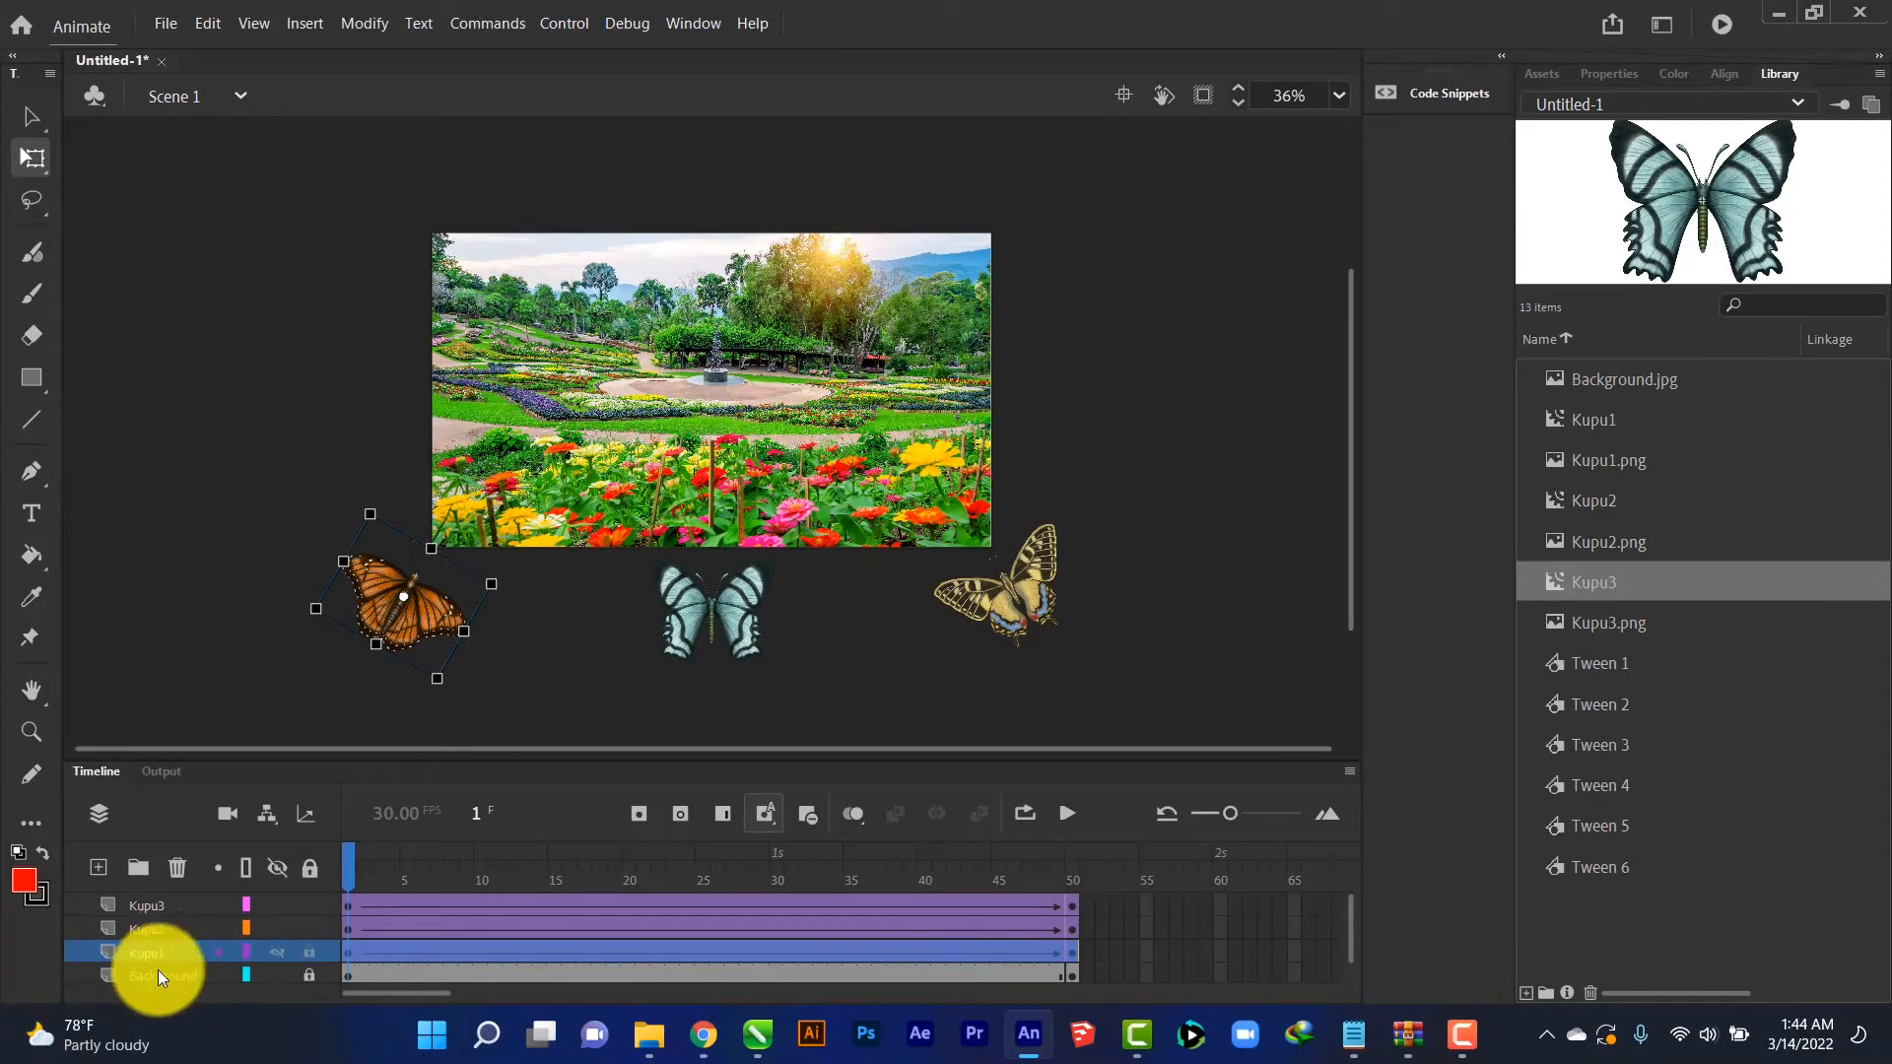
pyautogui.rightClick(126, 950)
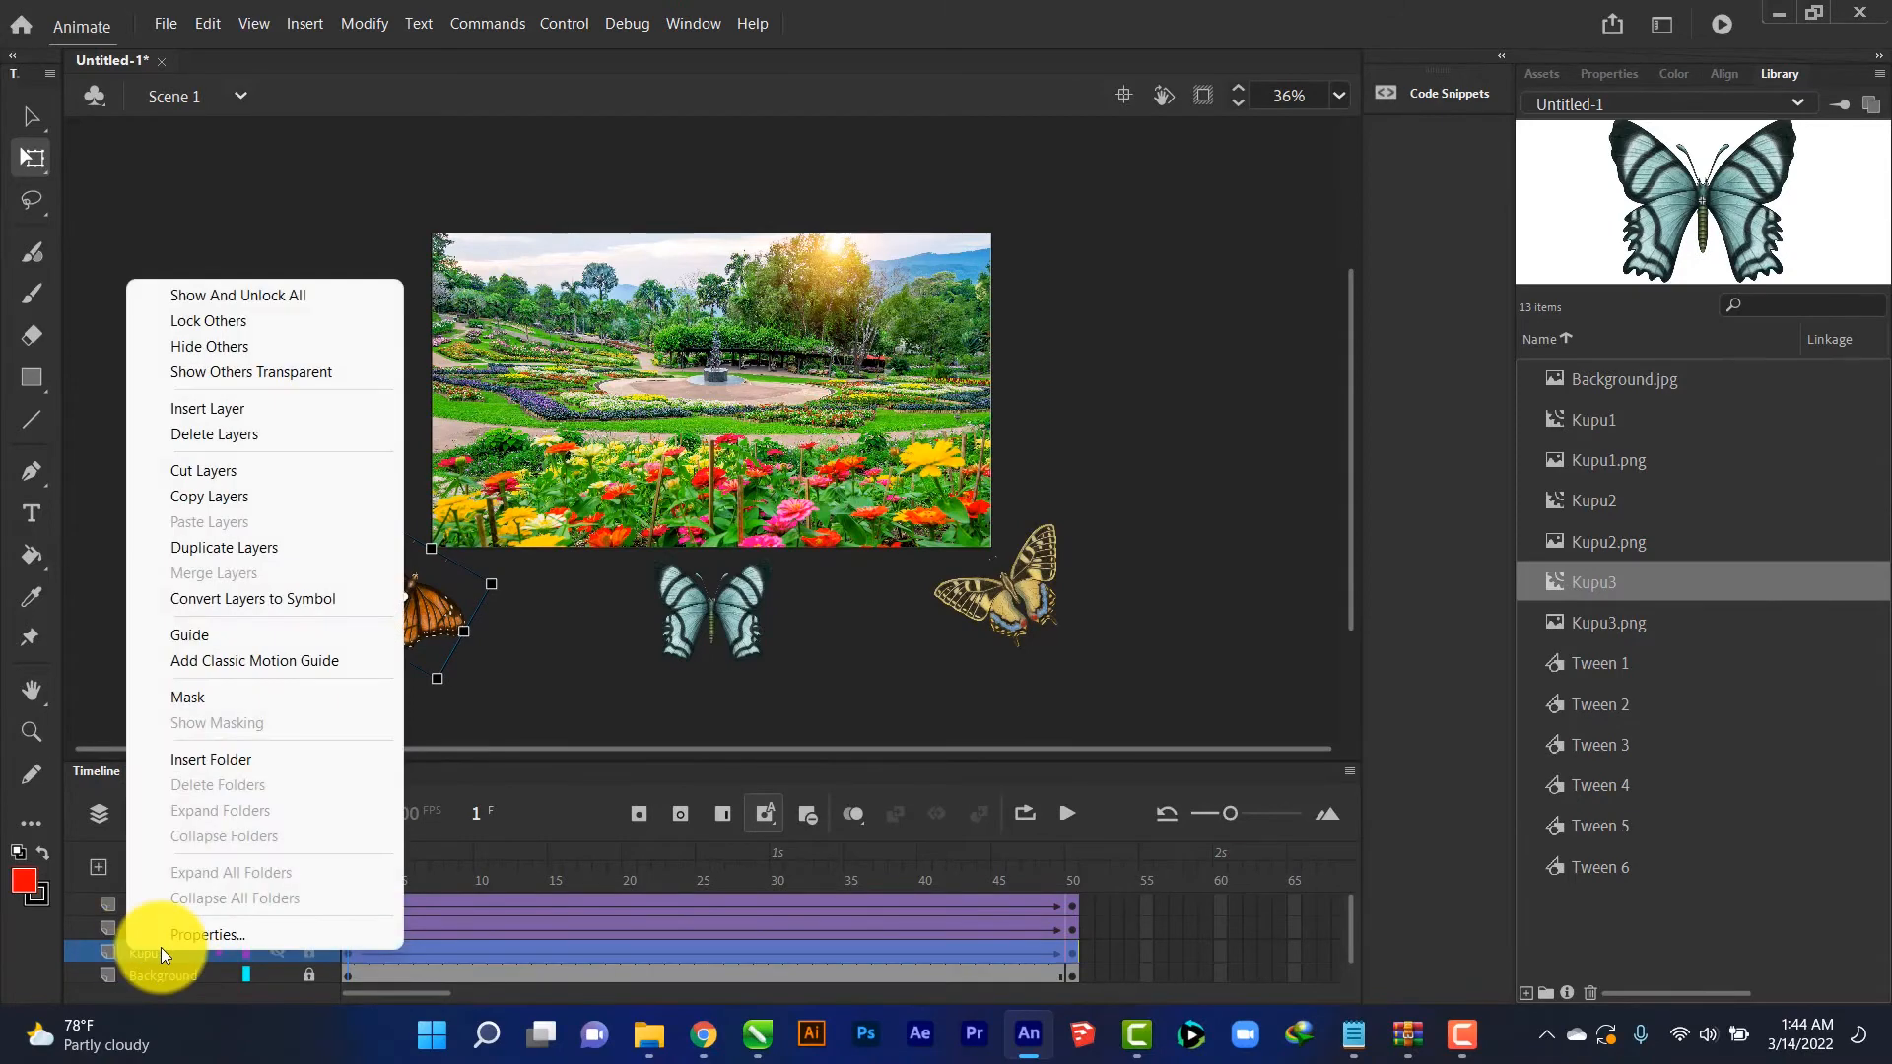
pyautogui.click(239, 663)
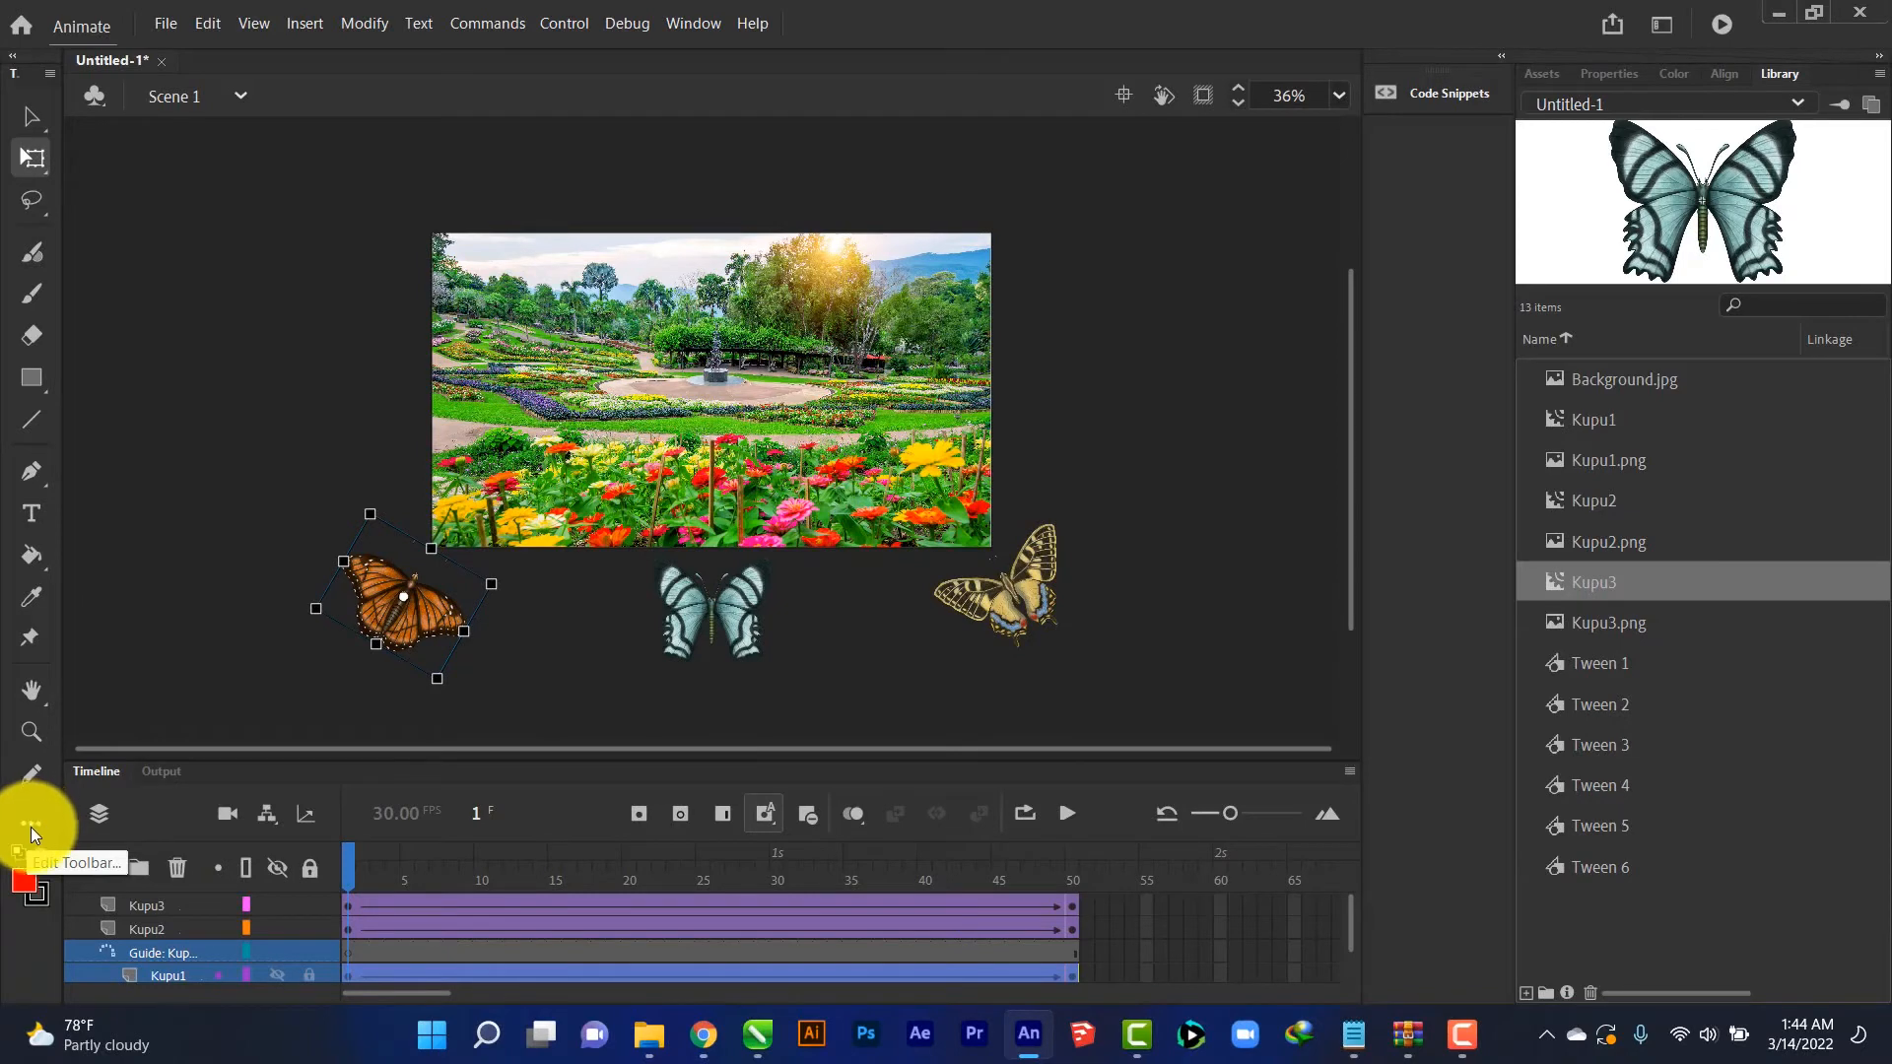
pyautogui.click(33, 820)
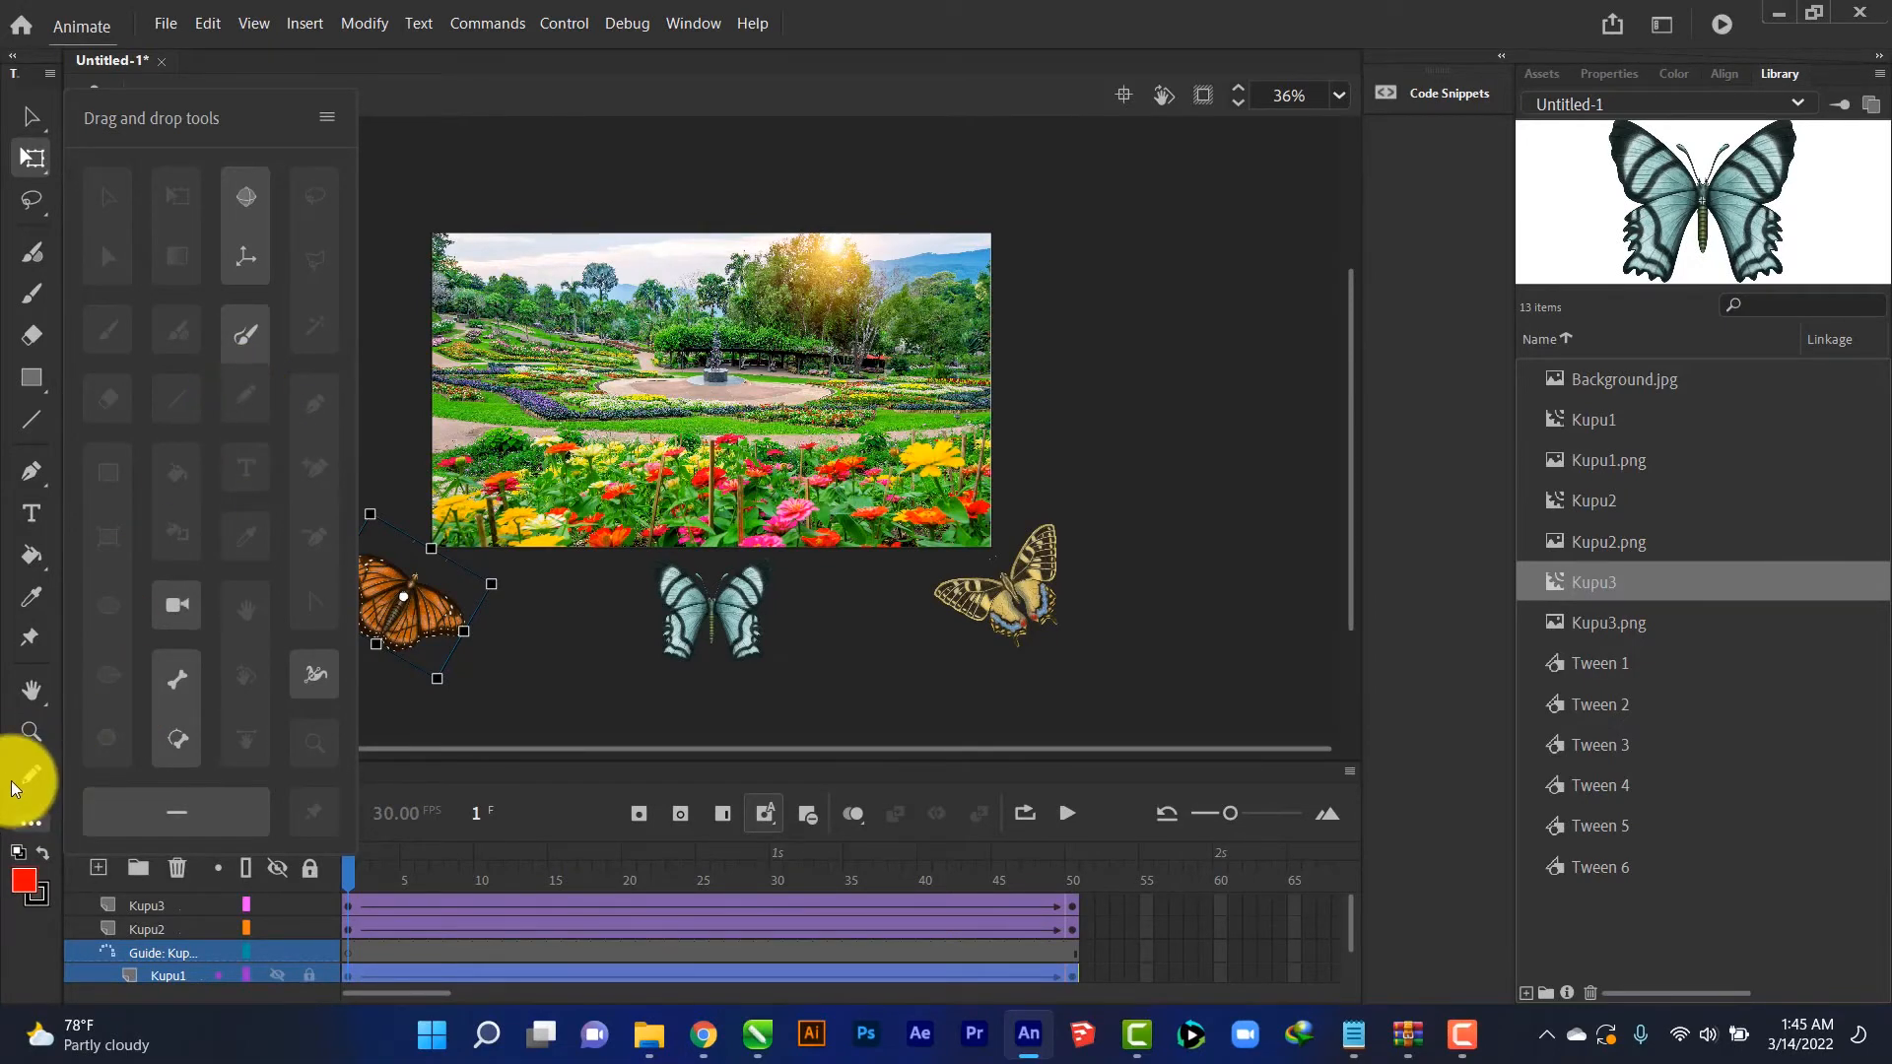
pyautogui.click(31, 823)
pyautogui.click(414, 613)
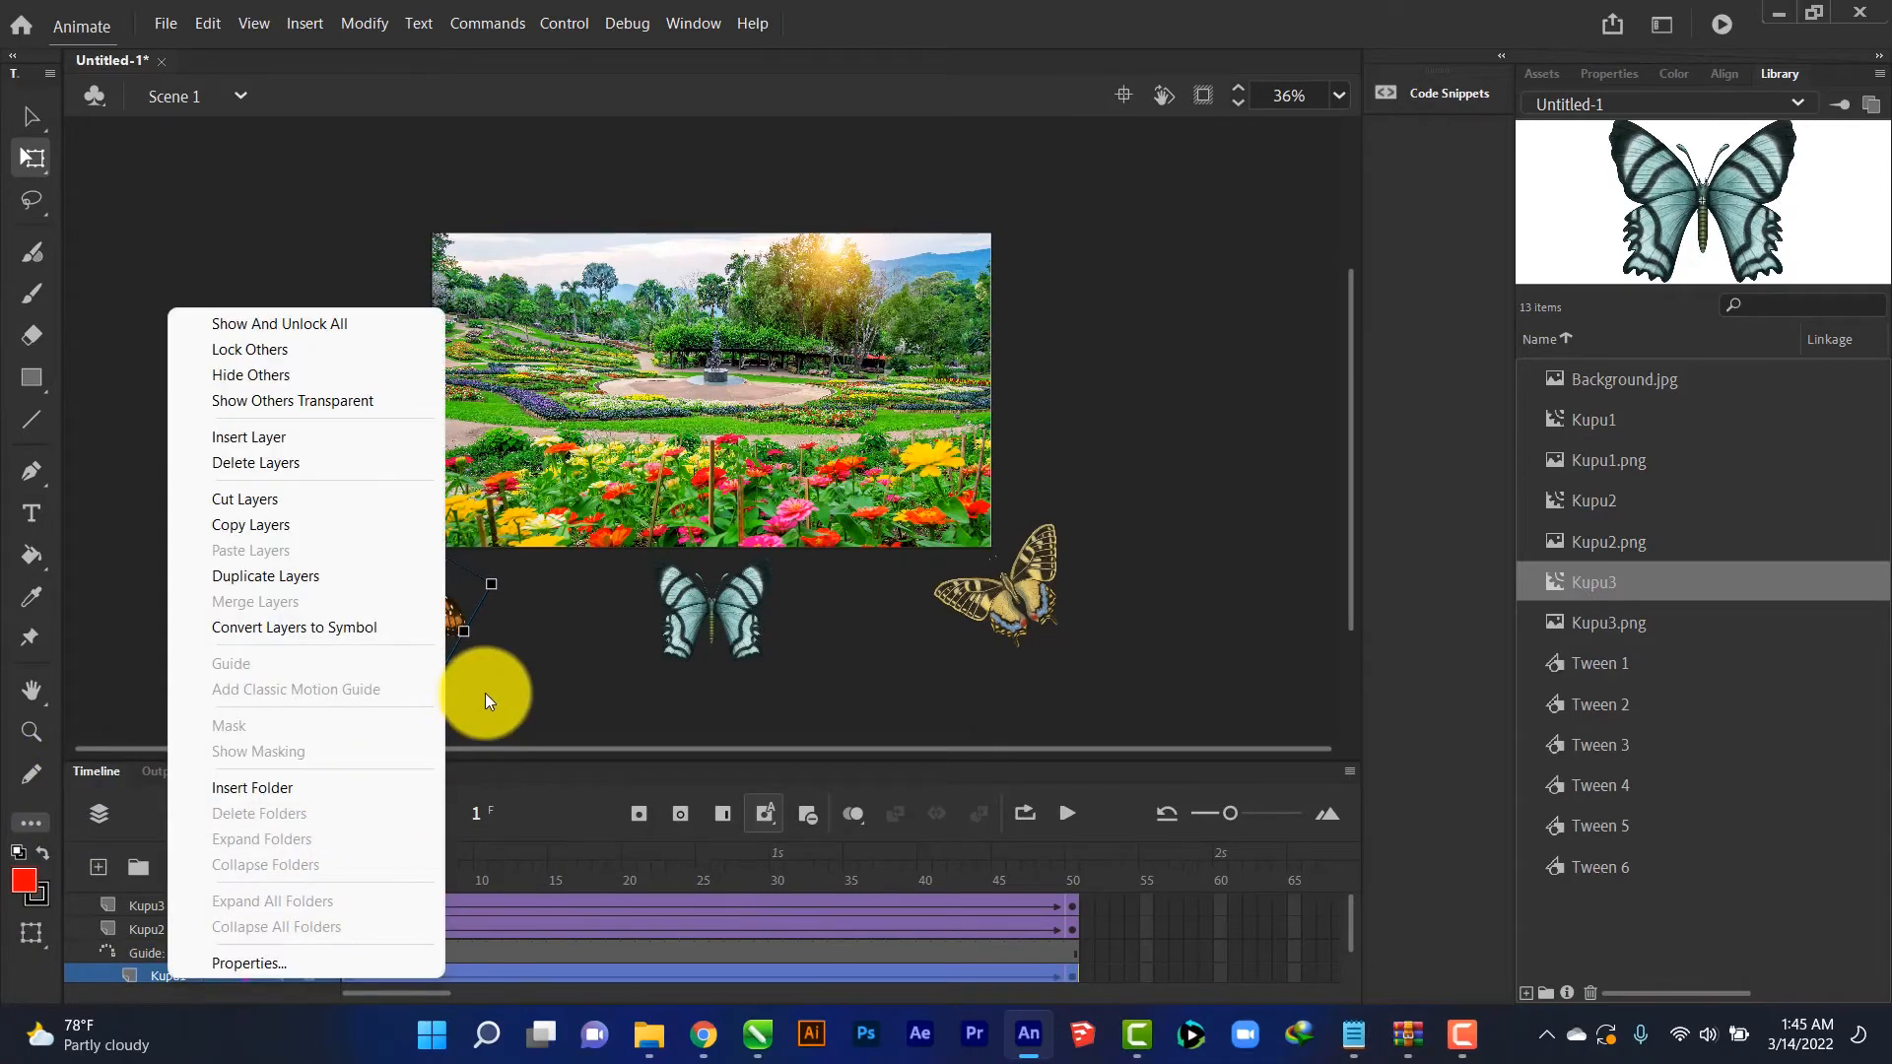
pyautogui.click(501, 658)
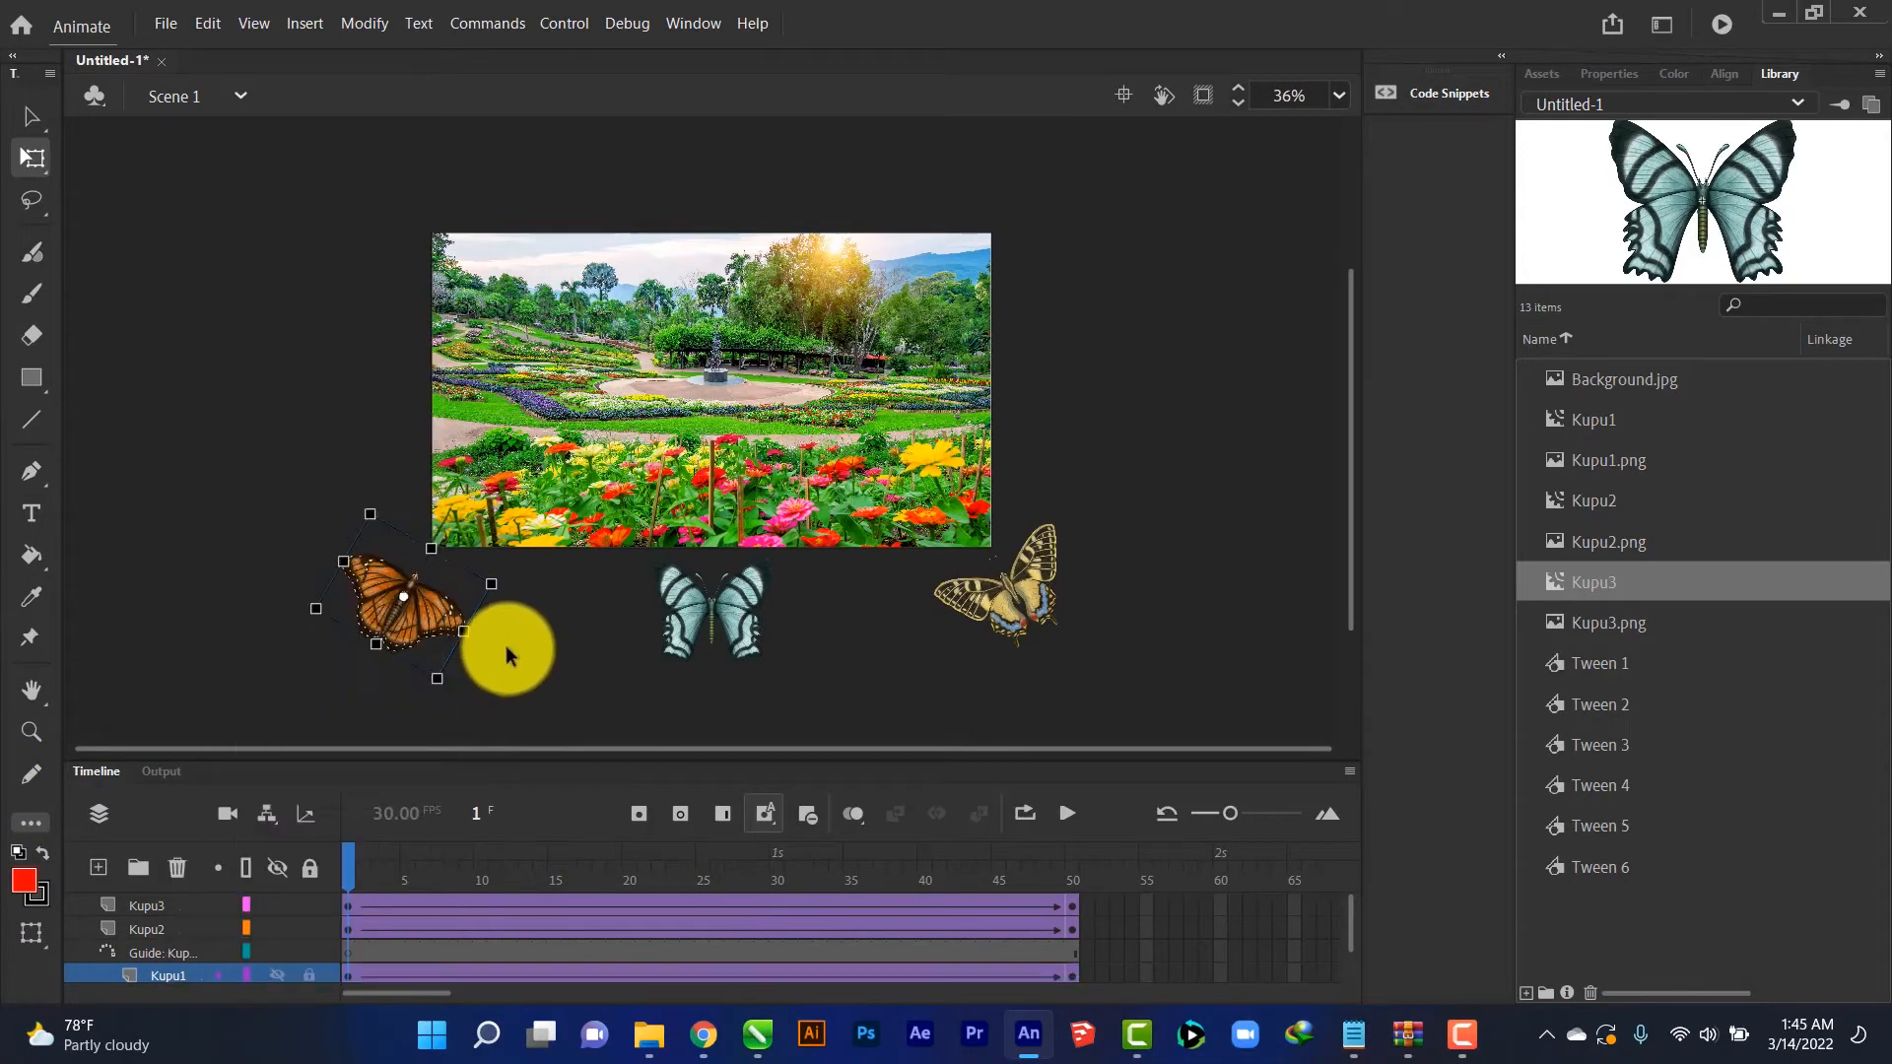
pyautogui.click(422, 624)
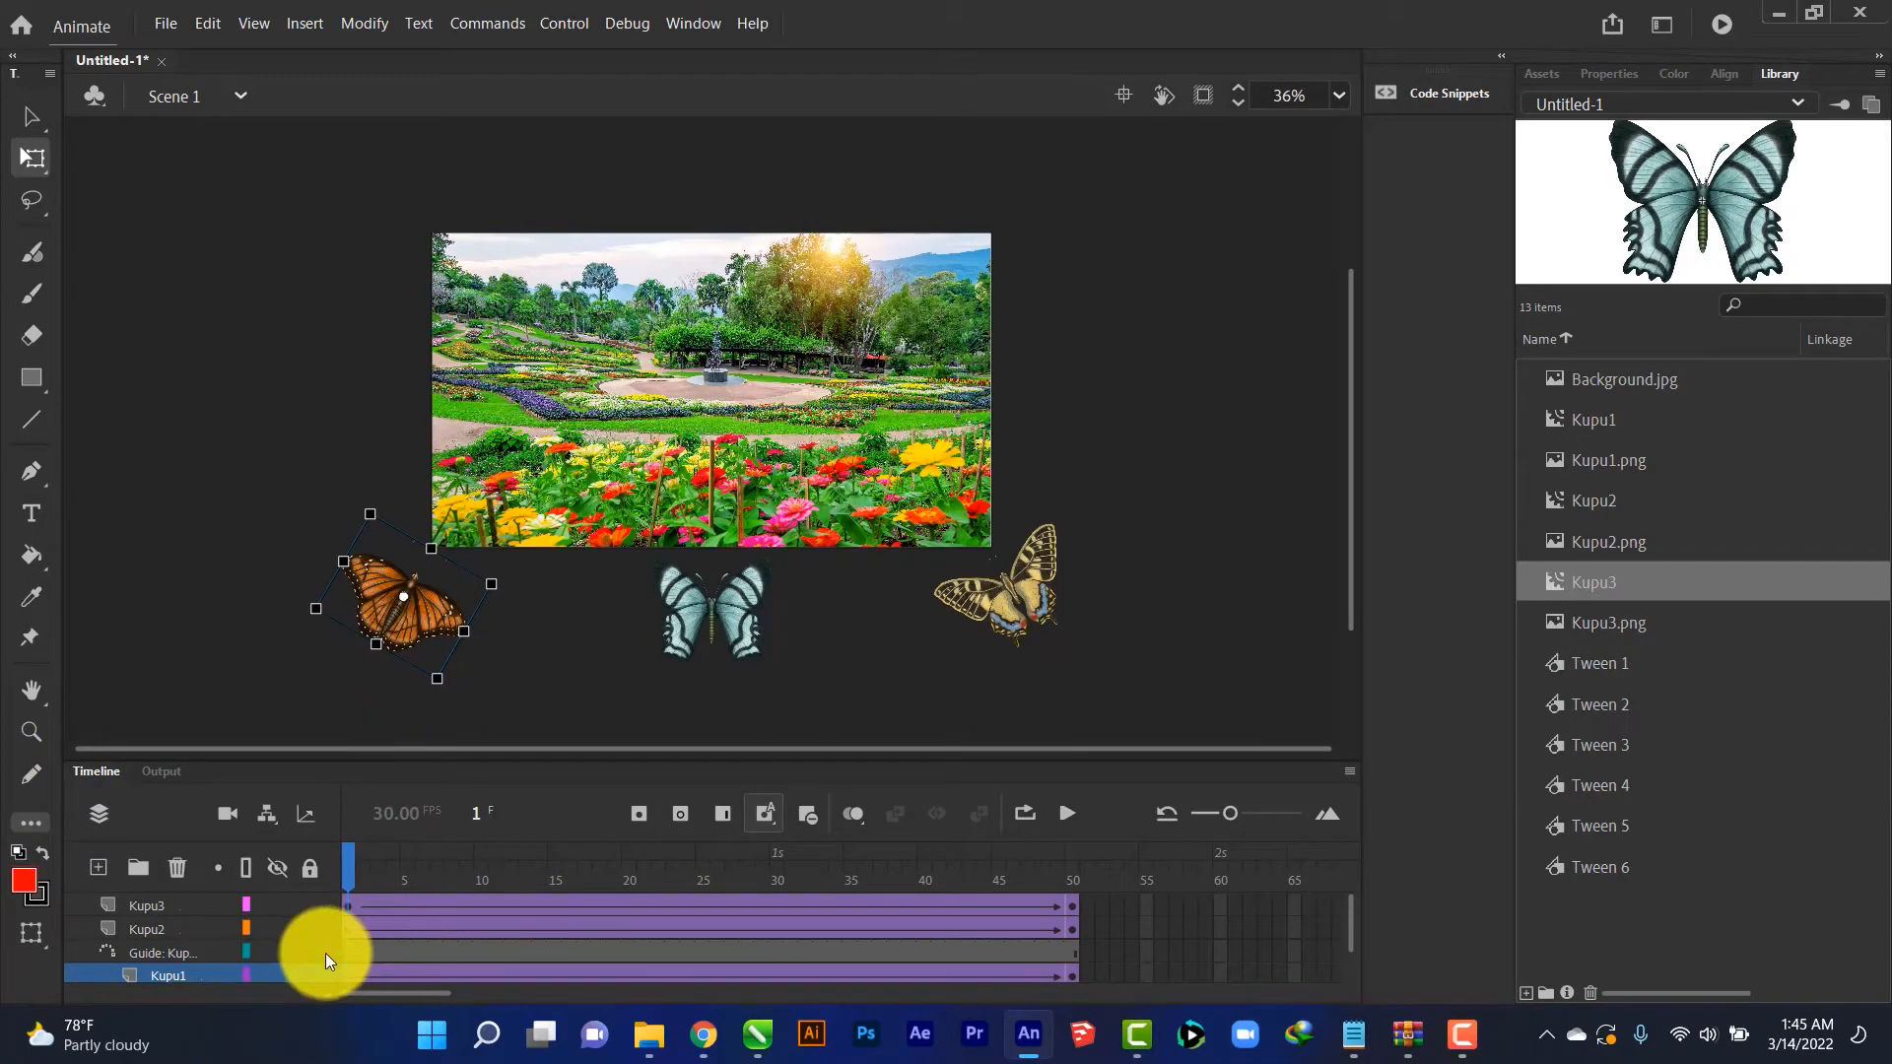
# On the Kupu1 guide layer at frame 1, draw a winding Pencil path from the orange butterfly's centre to outside the background's upper-right corner
pyautogui.click(163, 950)
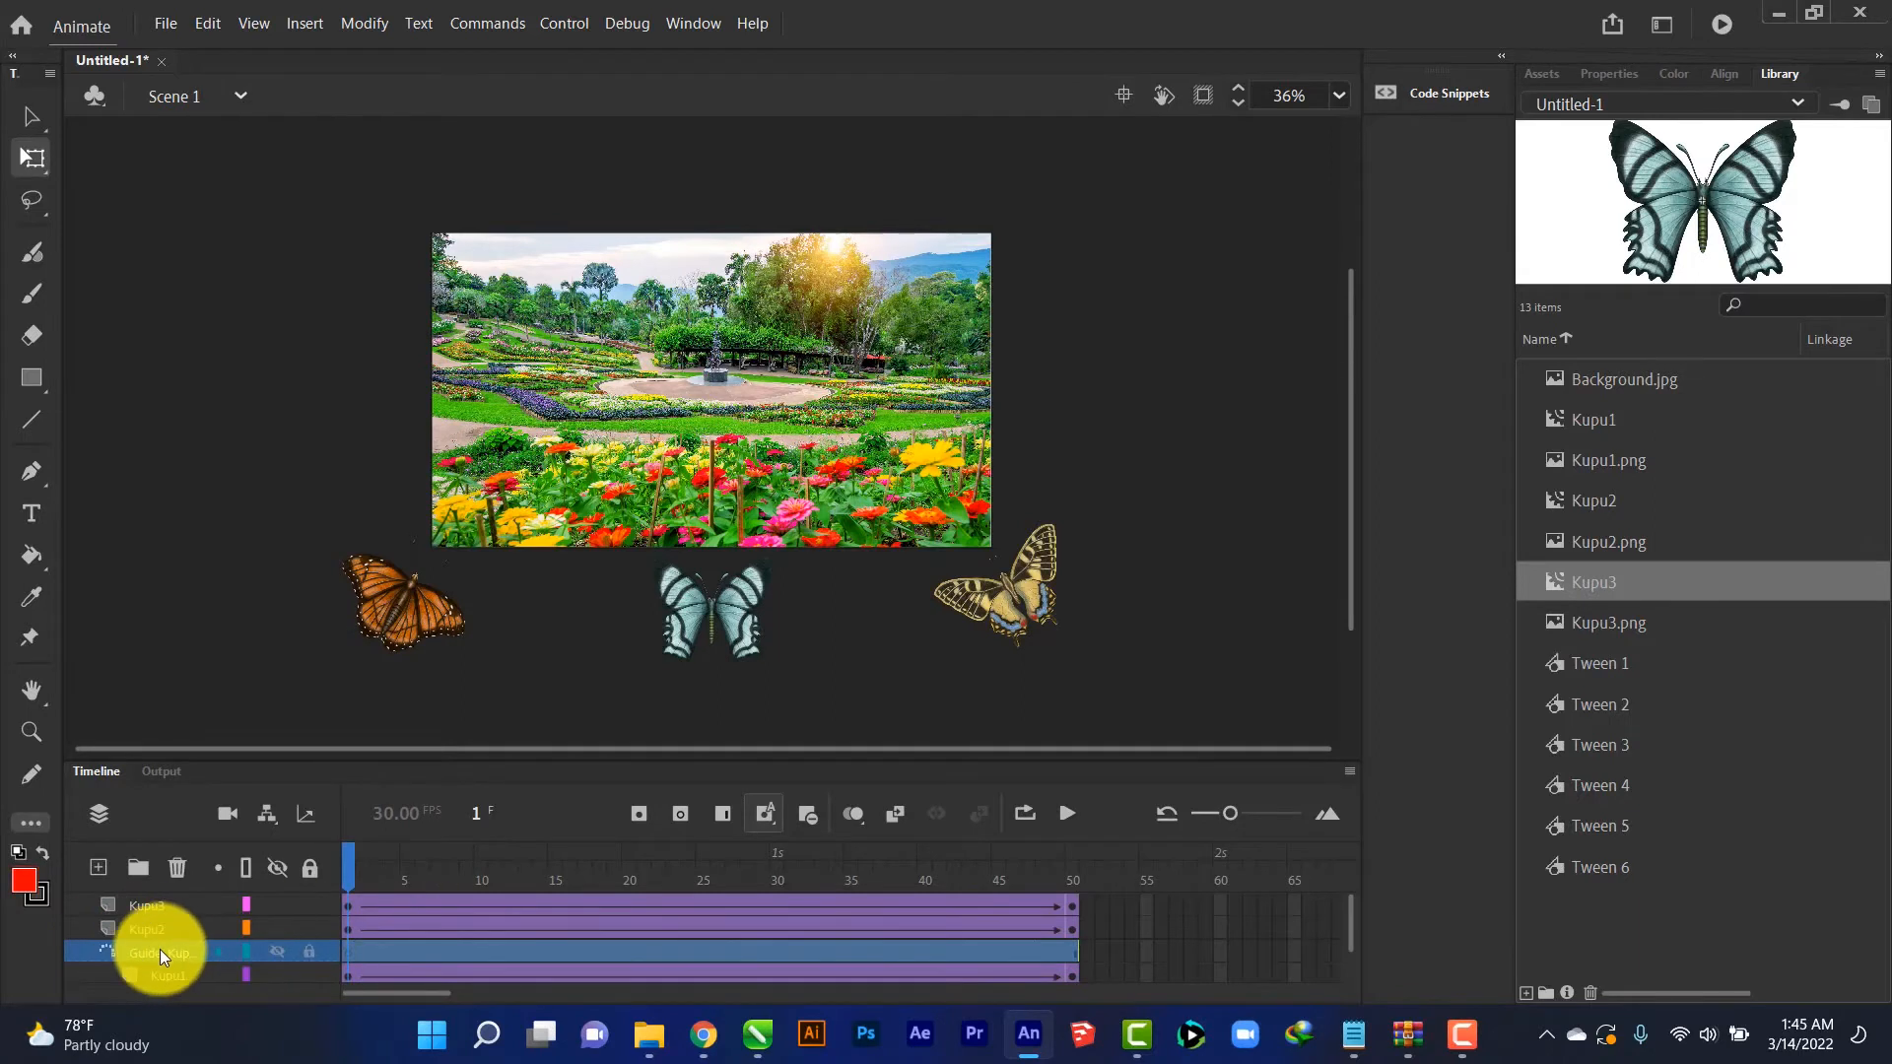
pyautogui.click(347, 950)
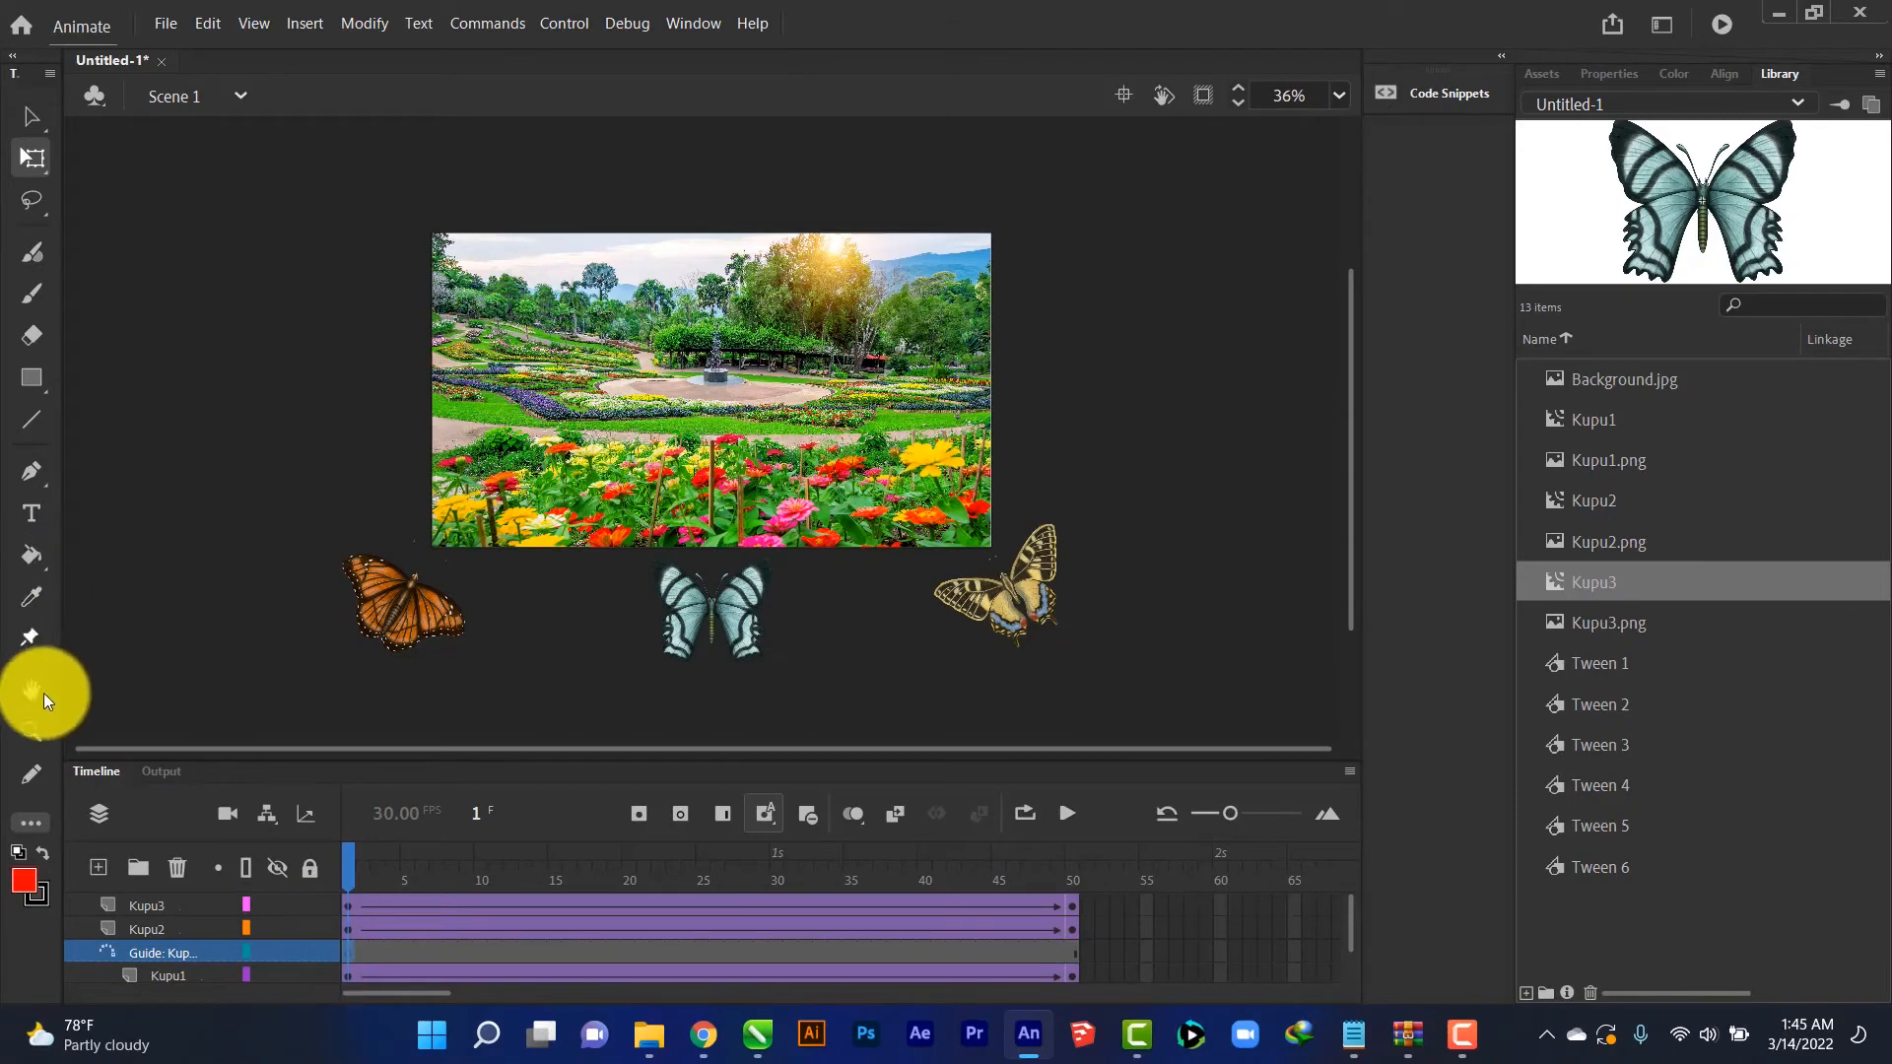
pyautogui.click(31, 777)
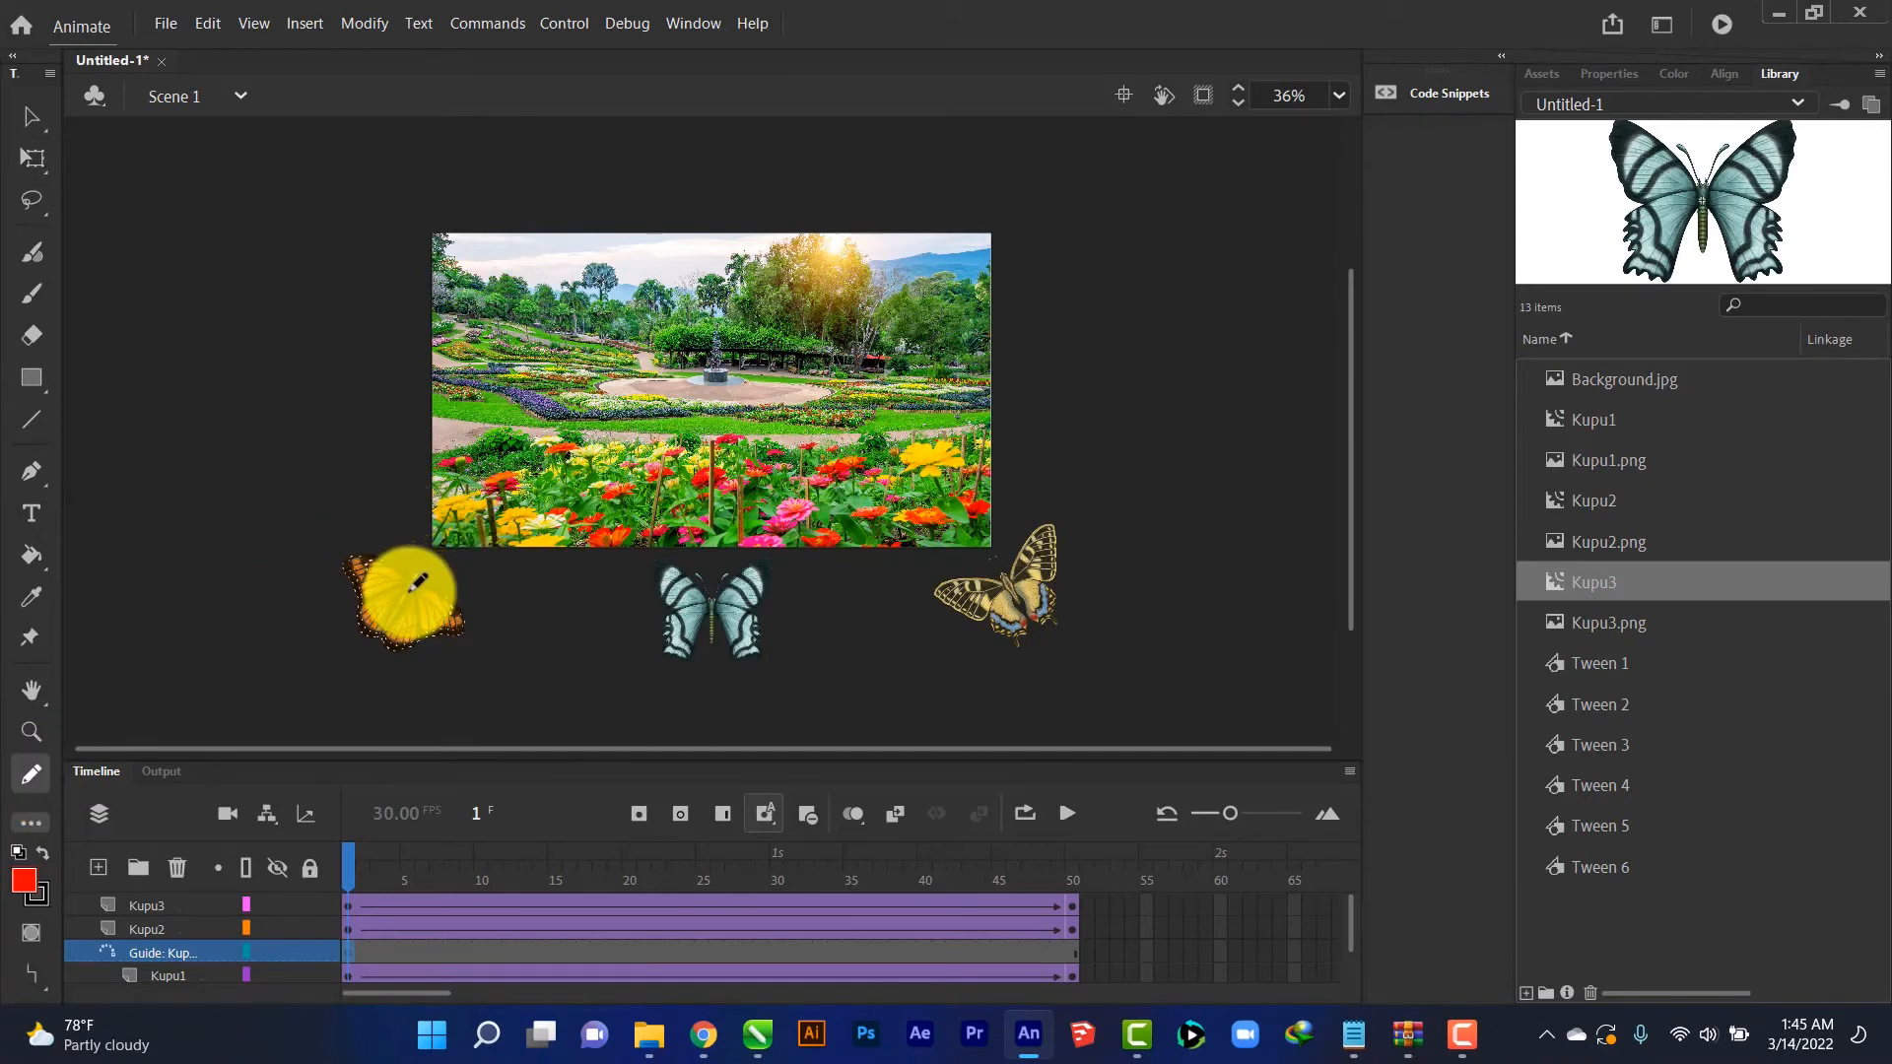
pyautogui.moveTo(418, 582)
pyautogui.mouseDown()
pyautogui.moveTo(427, 540)
pyautogui.moveTo(503, 461)
pyautogui.moveTo(861, 425)
pyautogui.moveTo(953, 258)
pyautogui.moveTo(1033, 215)
pyautogui.mouseUp()
pyautogui.click(33, 138)
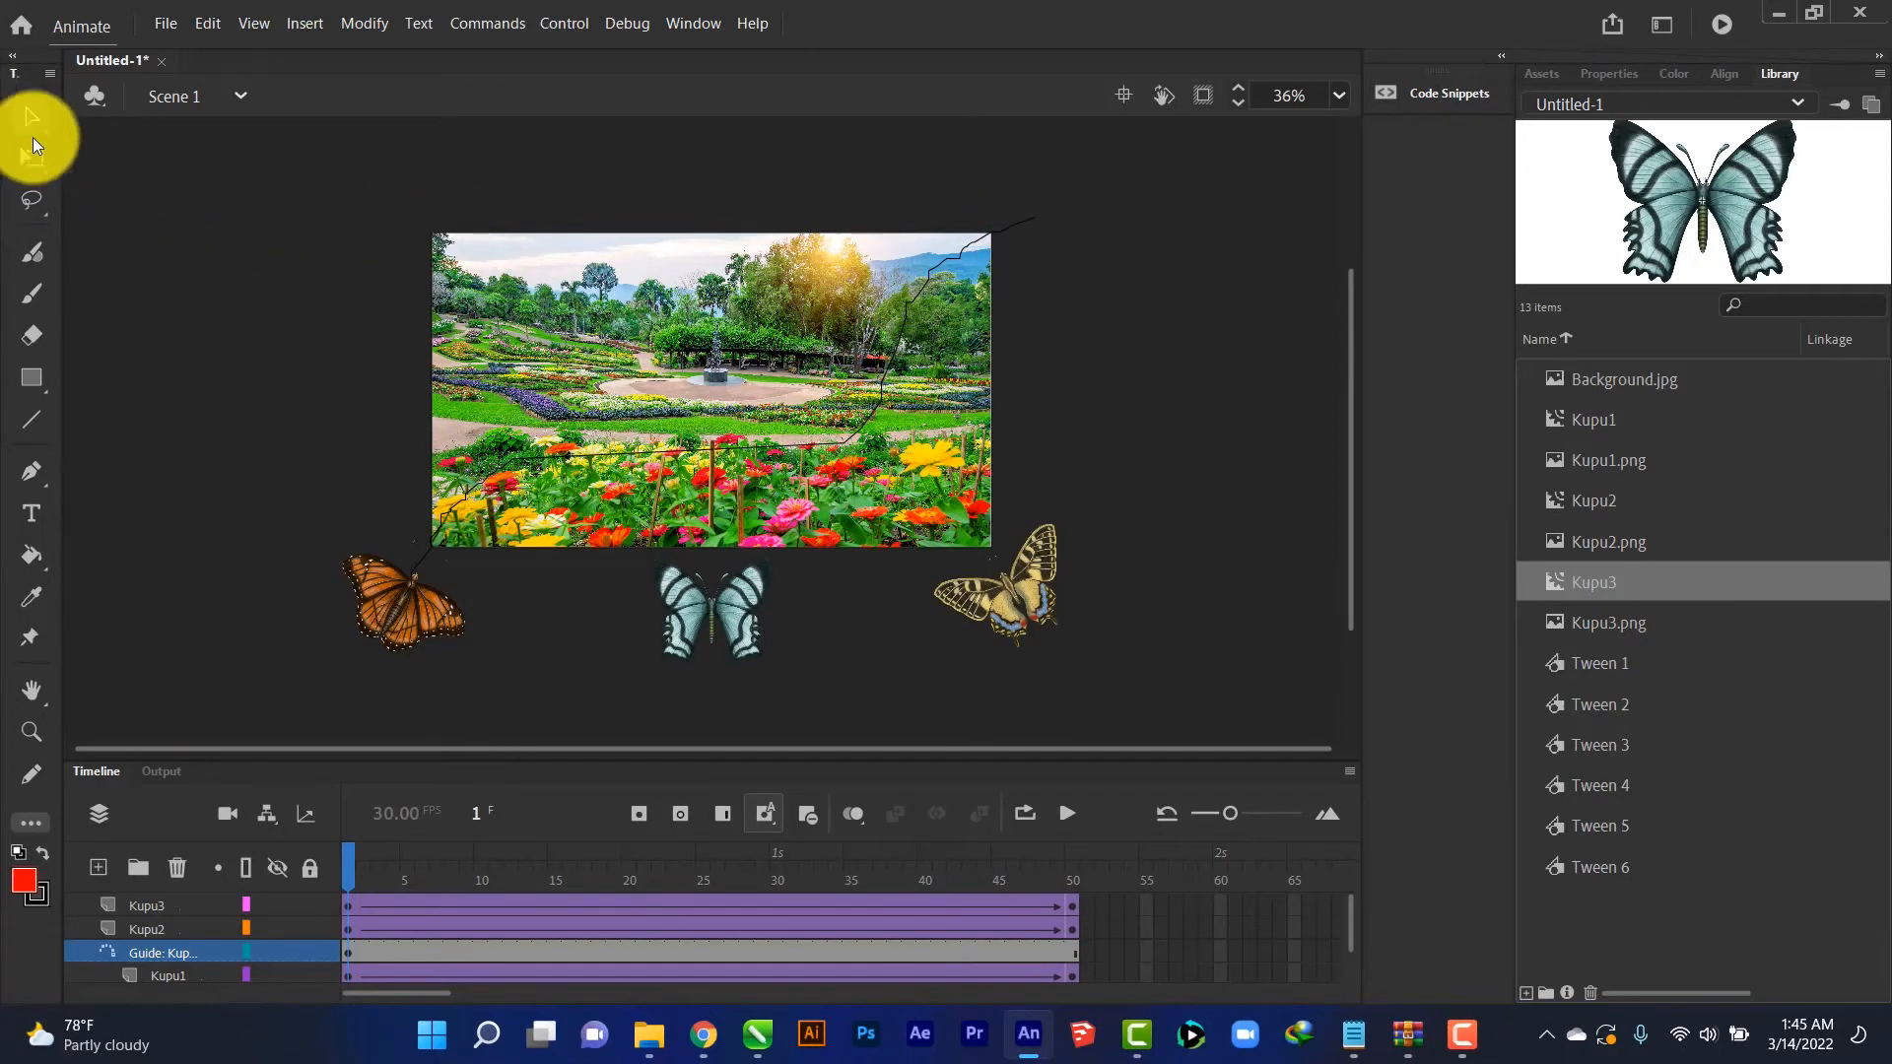
pyautogui.moveTo(353, 861); pyautogui.dragTo(308, 907)
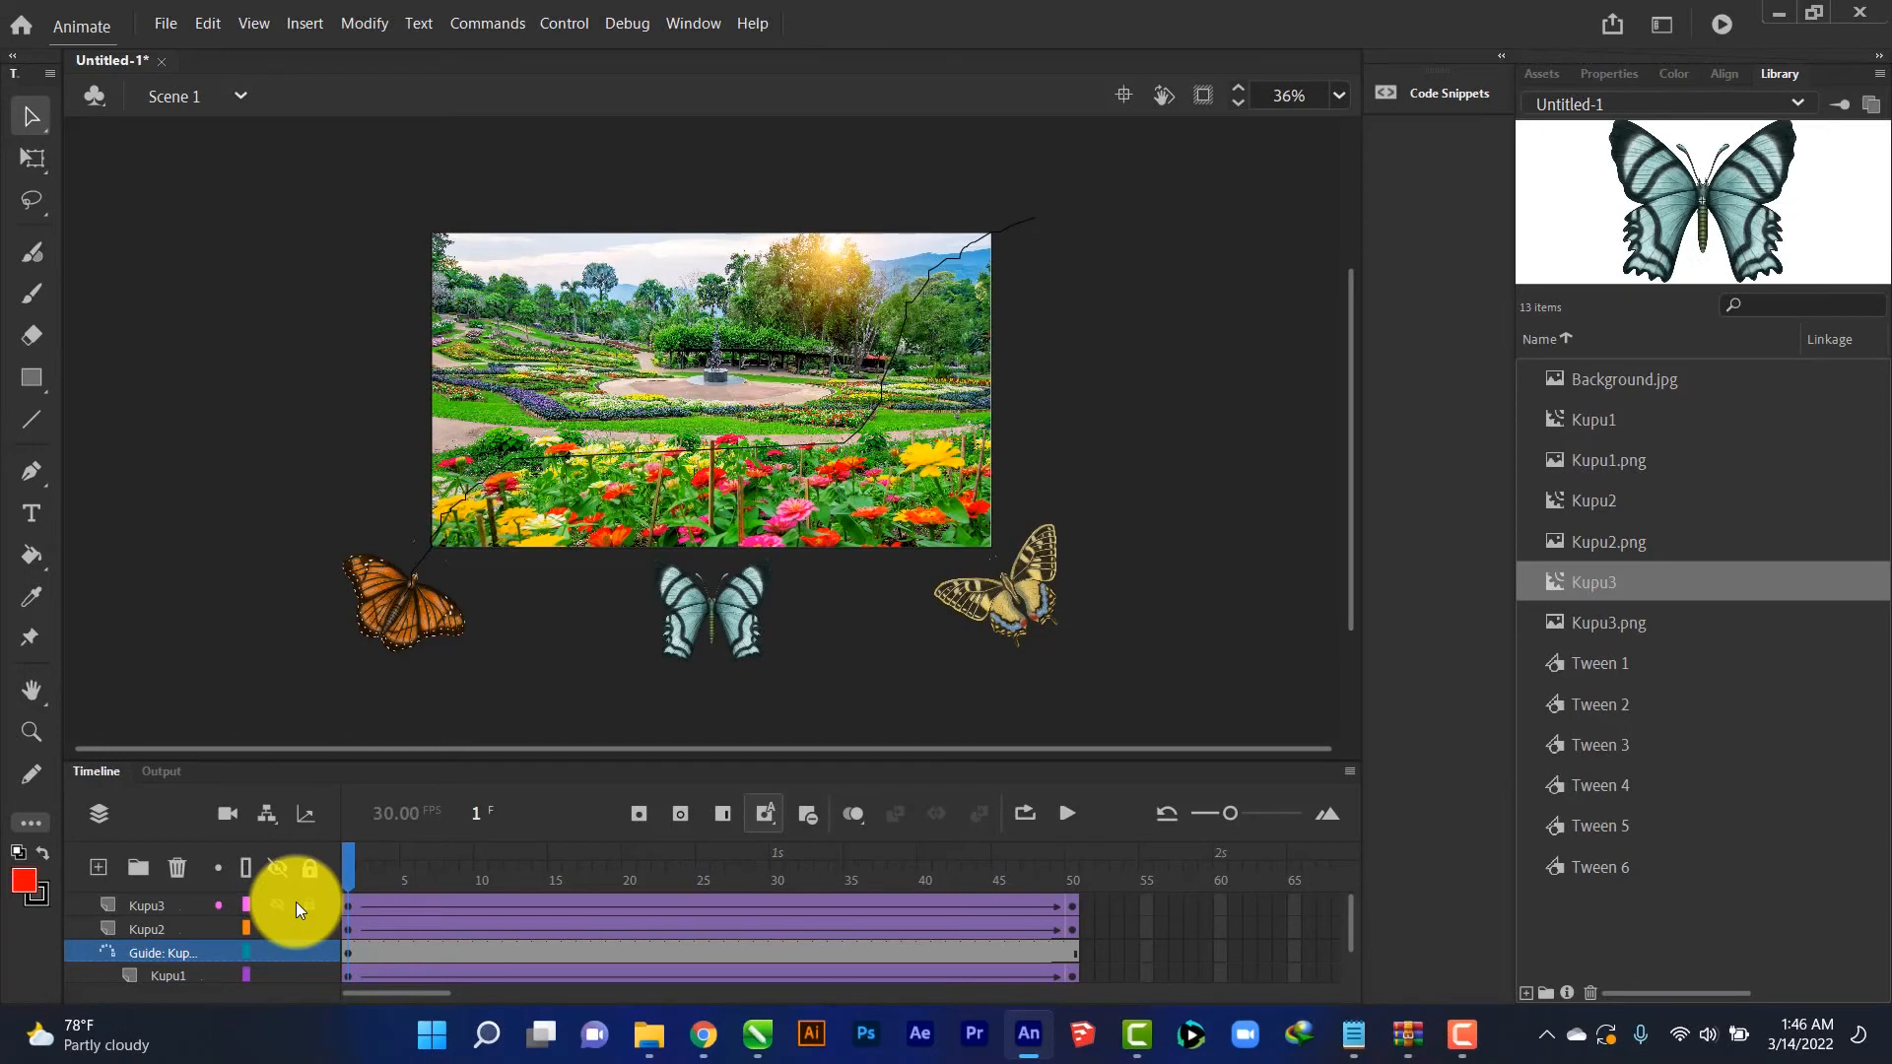
# Enable Orient to path for the Kupu1 layer's classic tween and test the movie
pyautogui.scroll(-1, 216, 927)
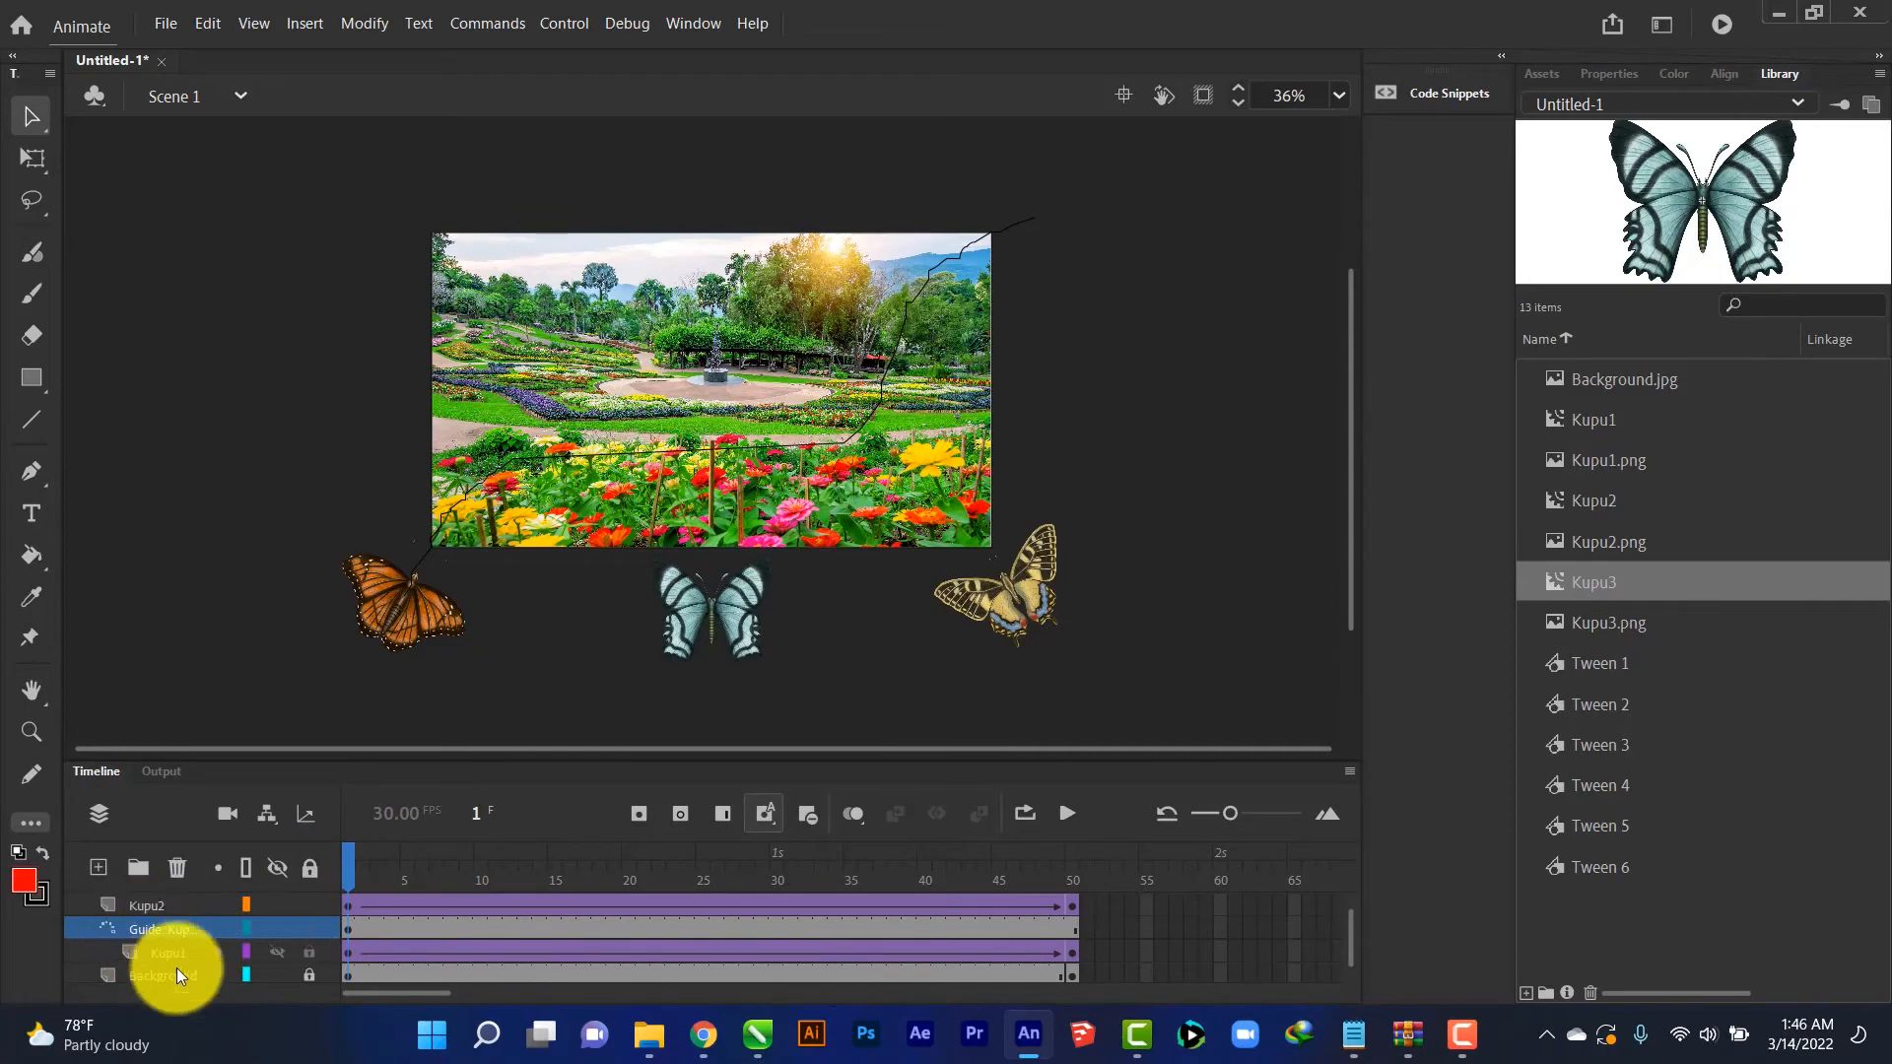
pyautogui.click(166, 954)
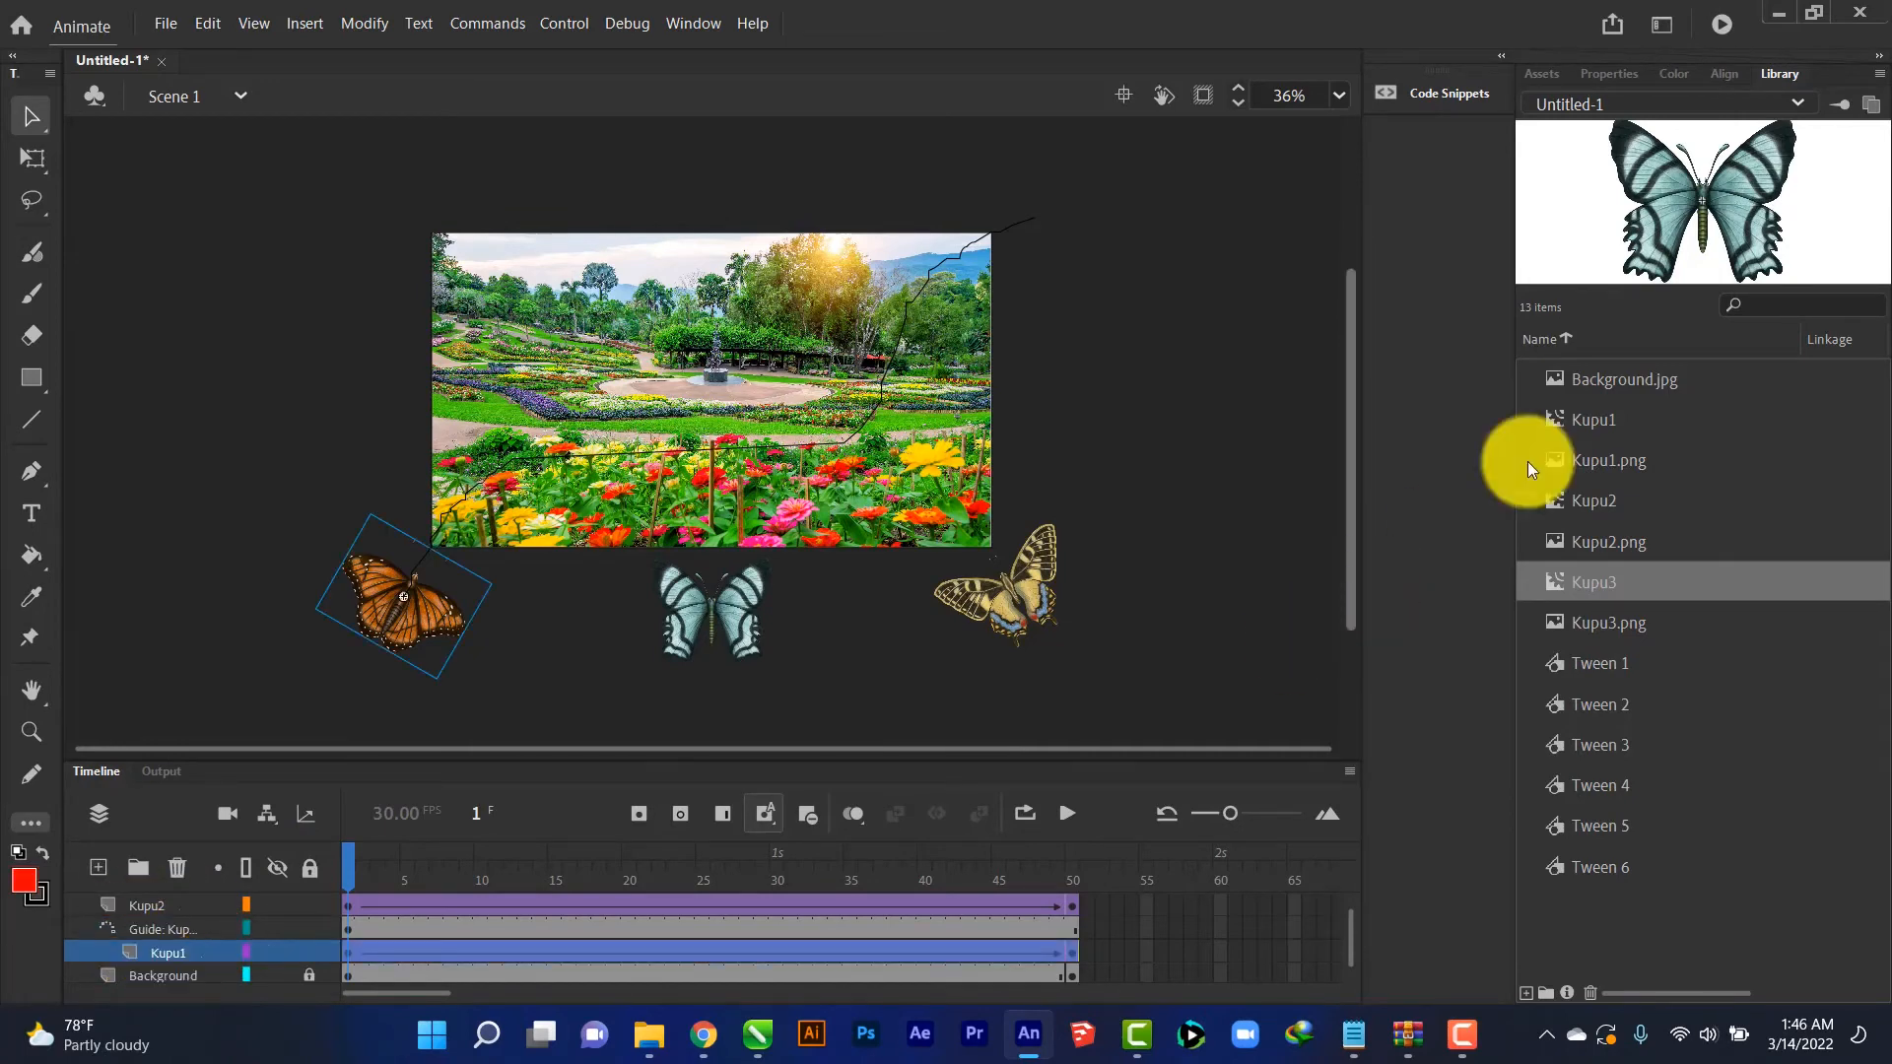
pyautogui.click(1602, 75)
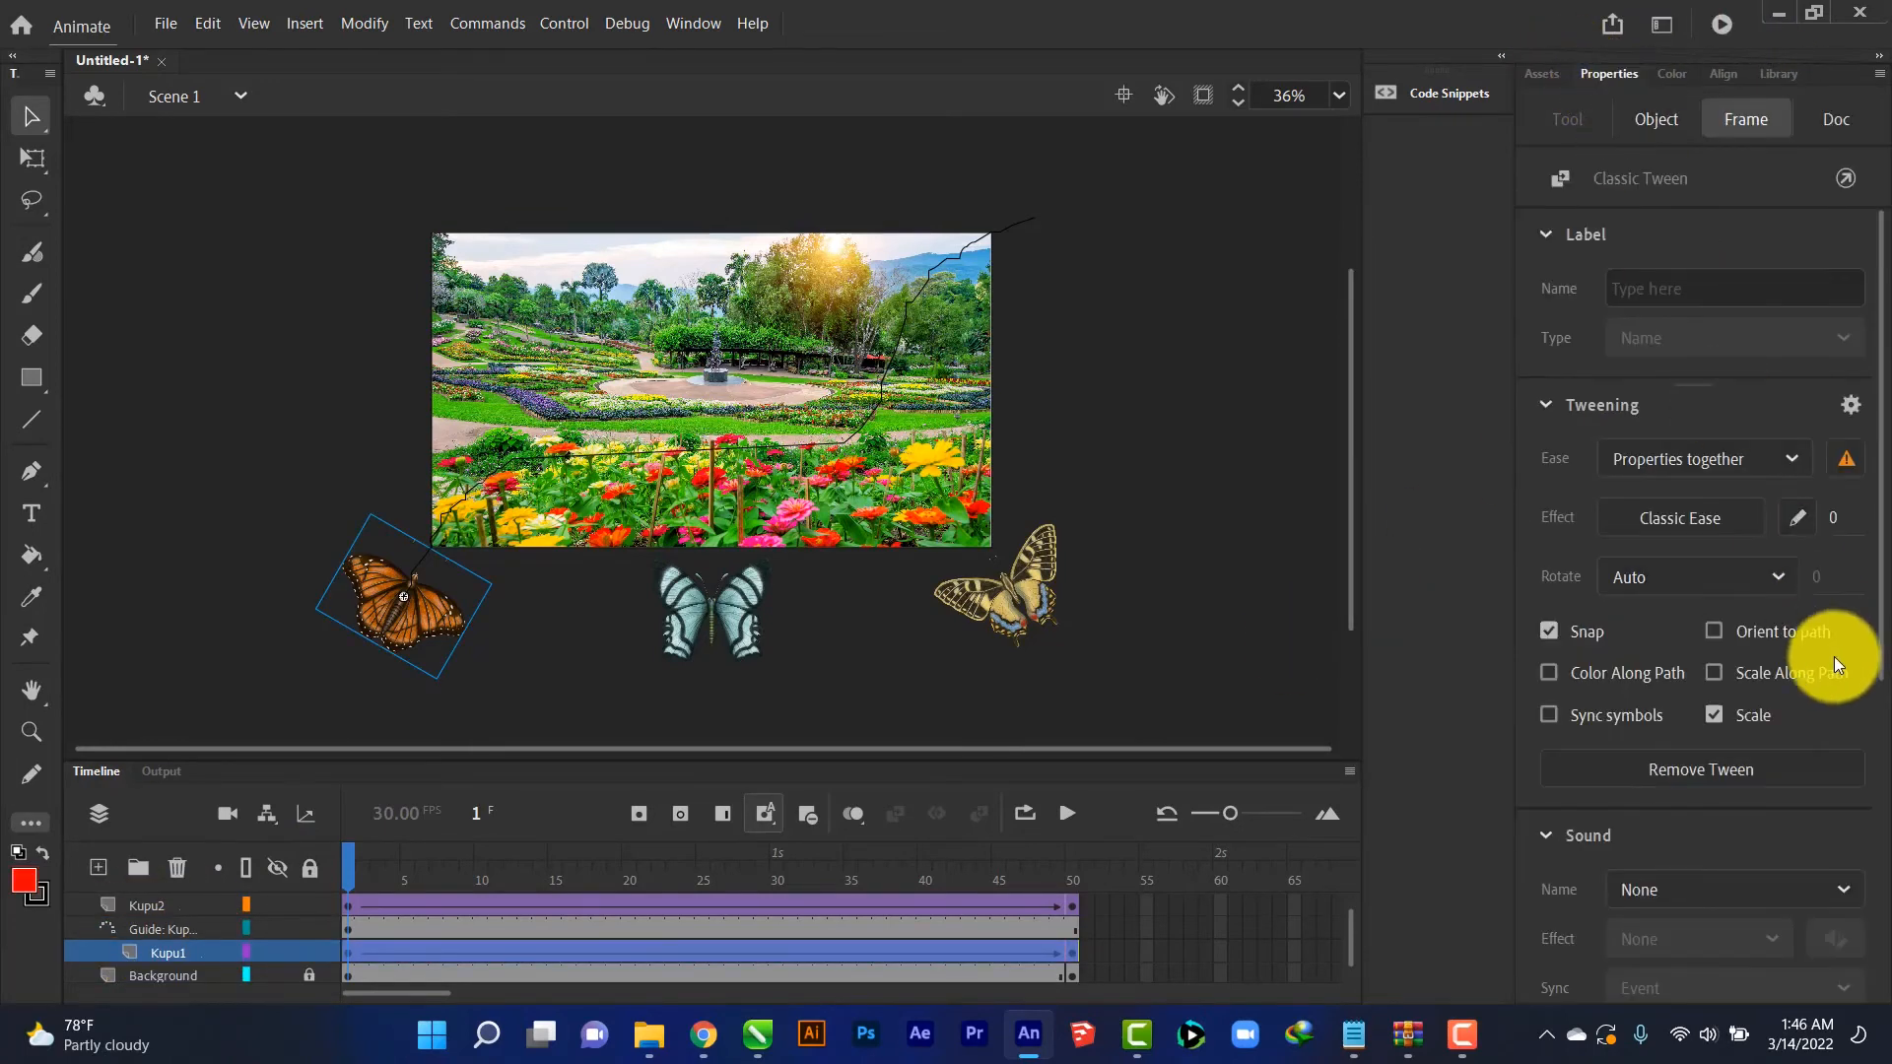
pyautogui.click(1723, 635)
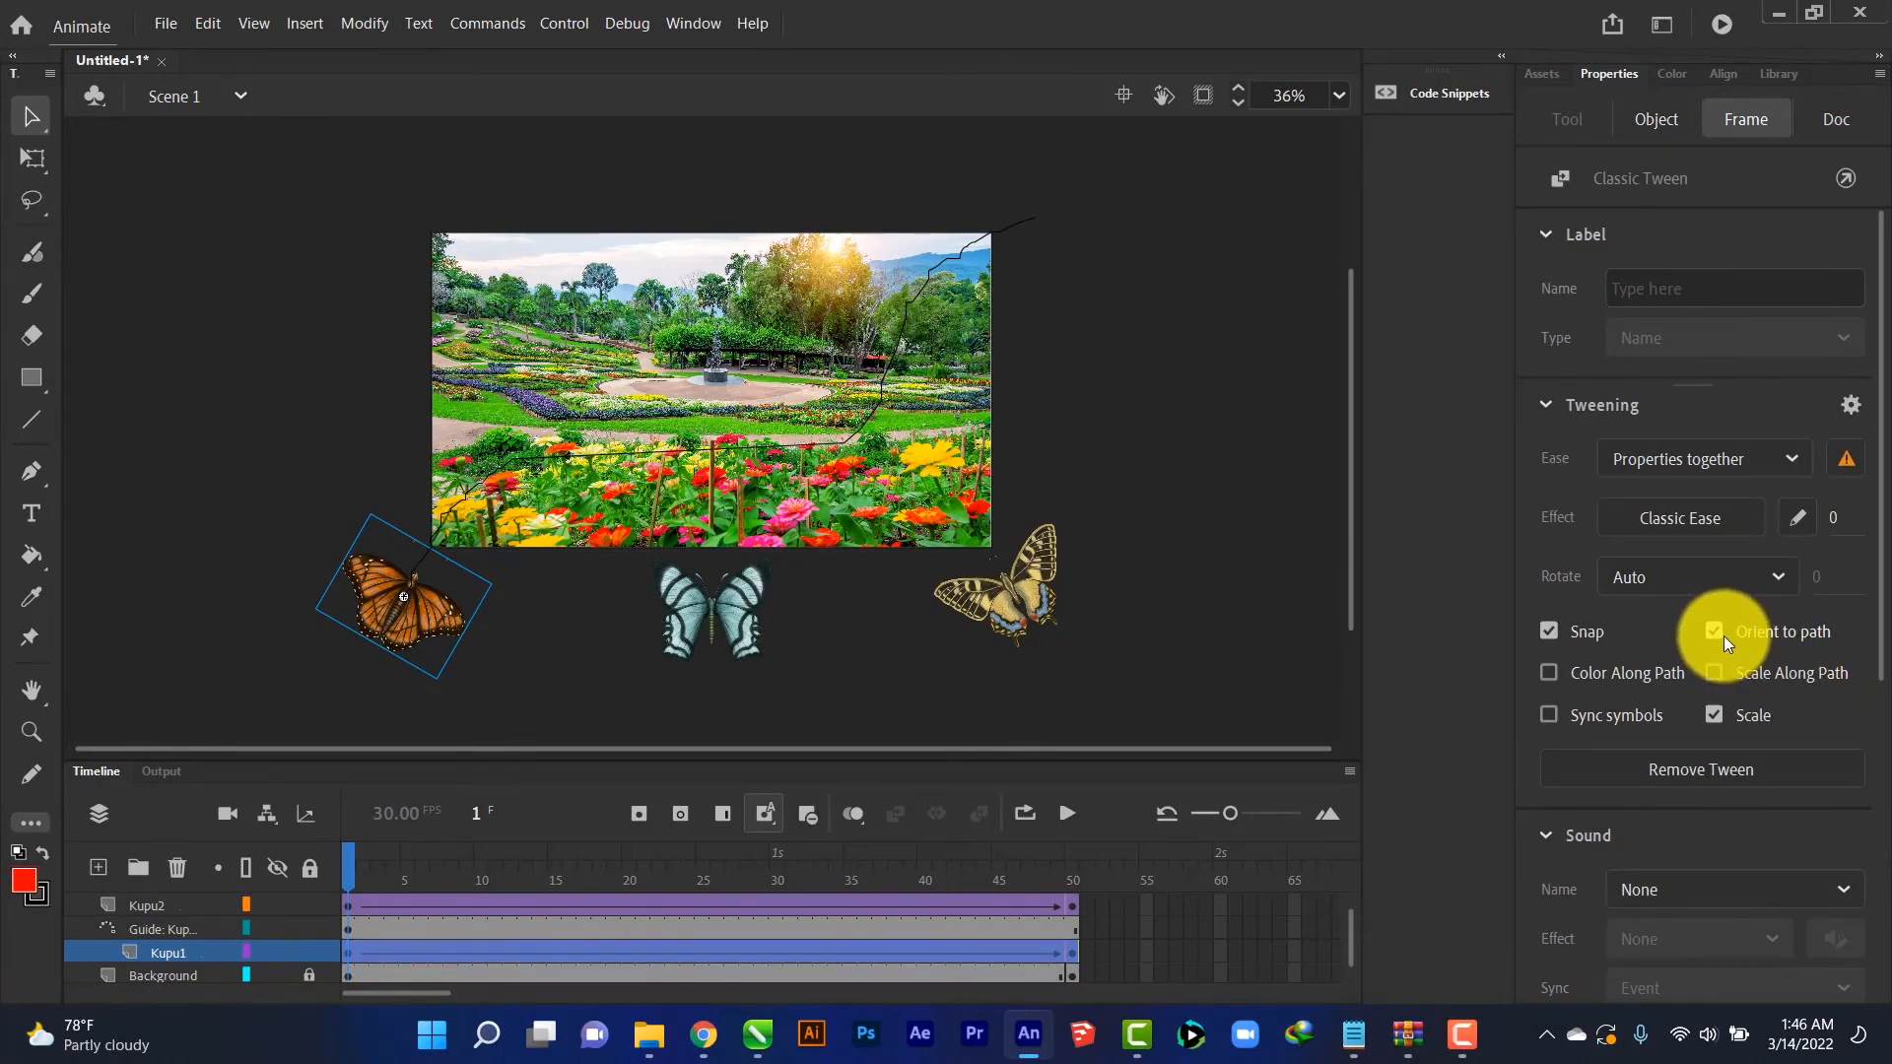
pyautogui.hotkey('ctrl', 'Return')
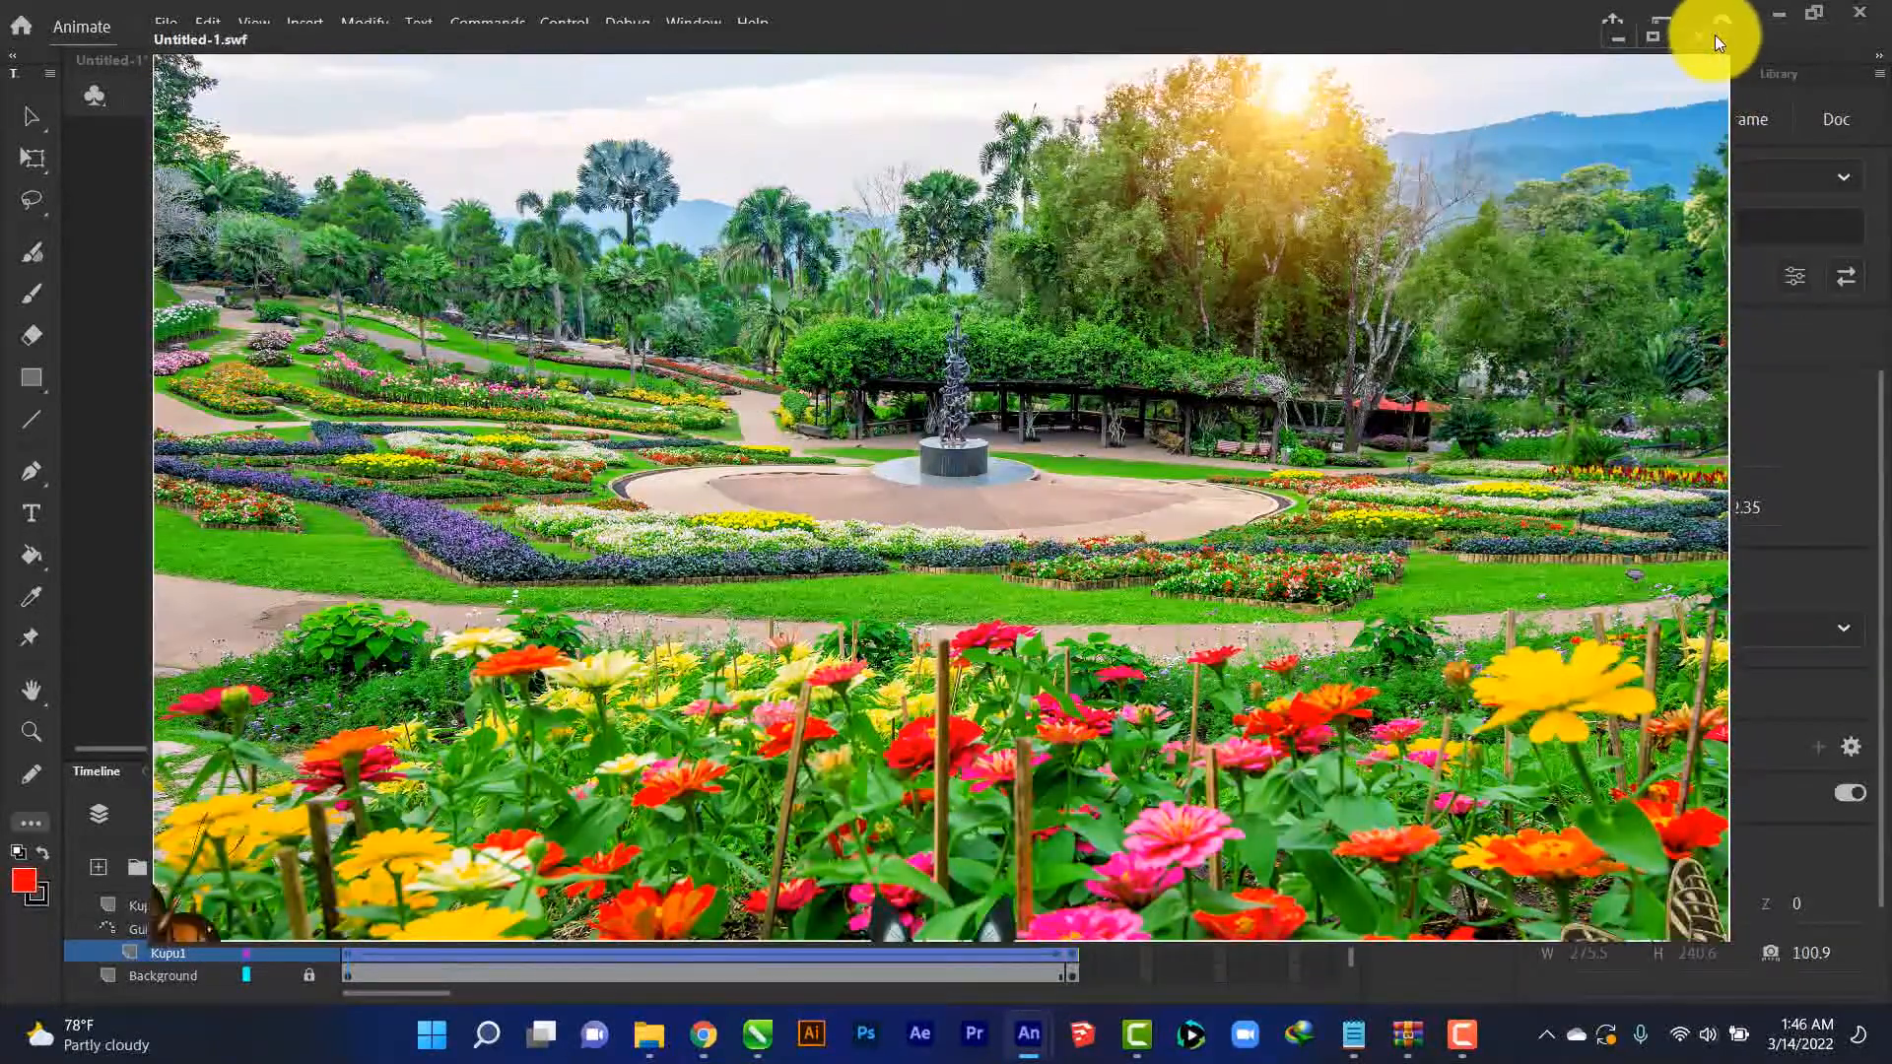
pyautogui.click(1699, 36)
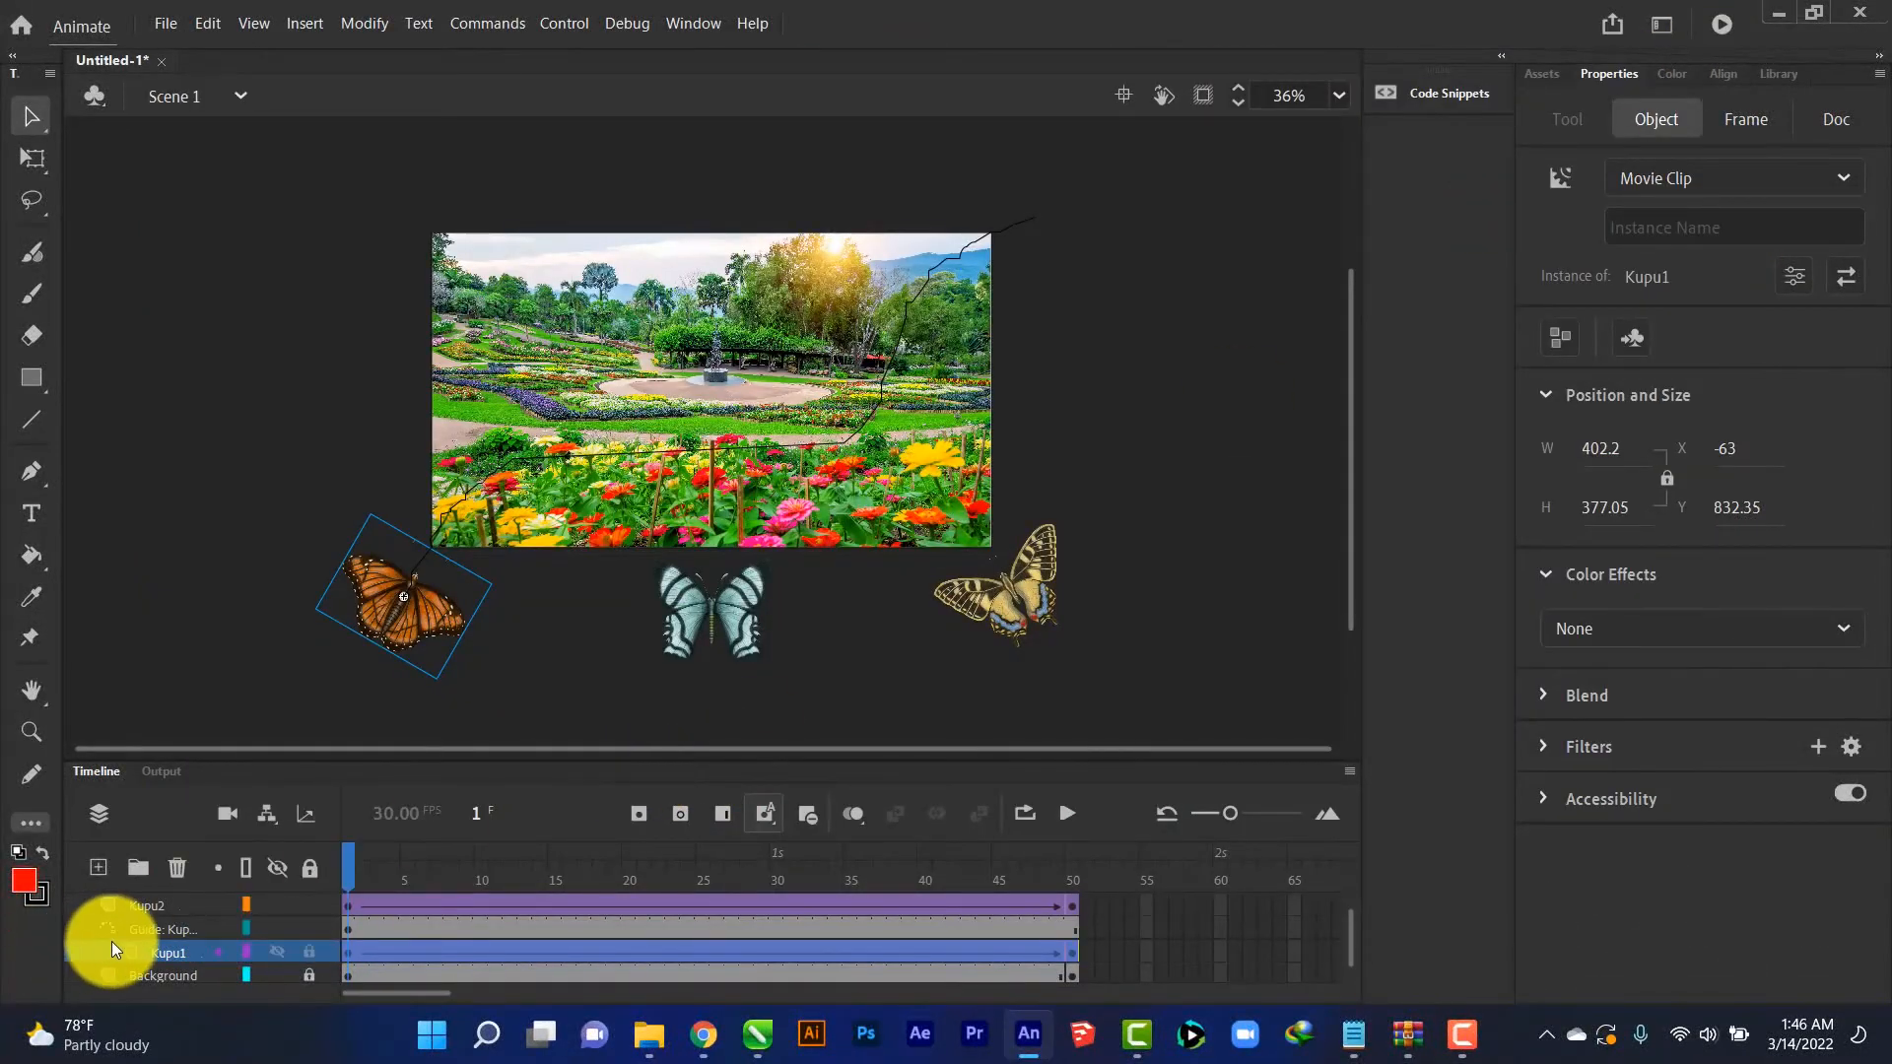
pyautogui.scroll(1, 111, 942)
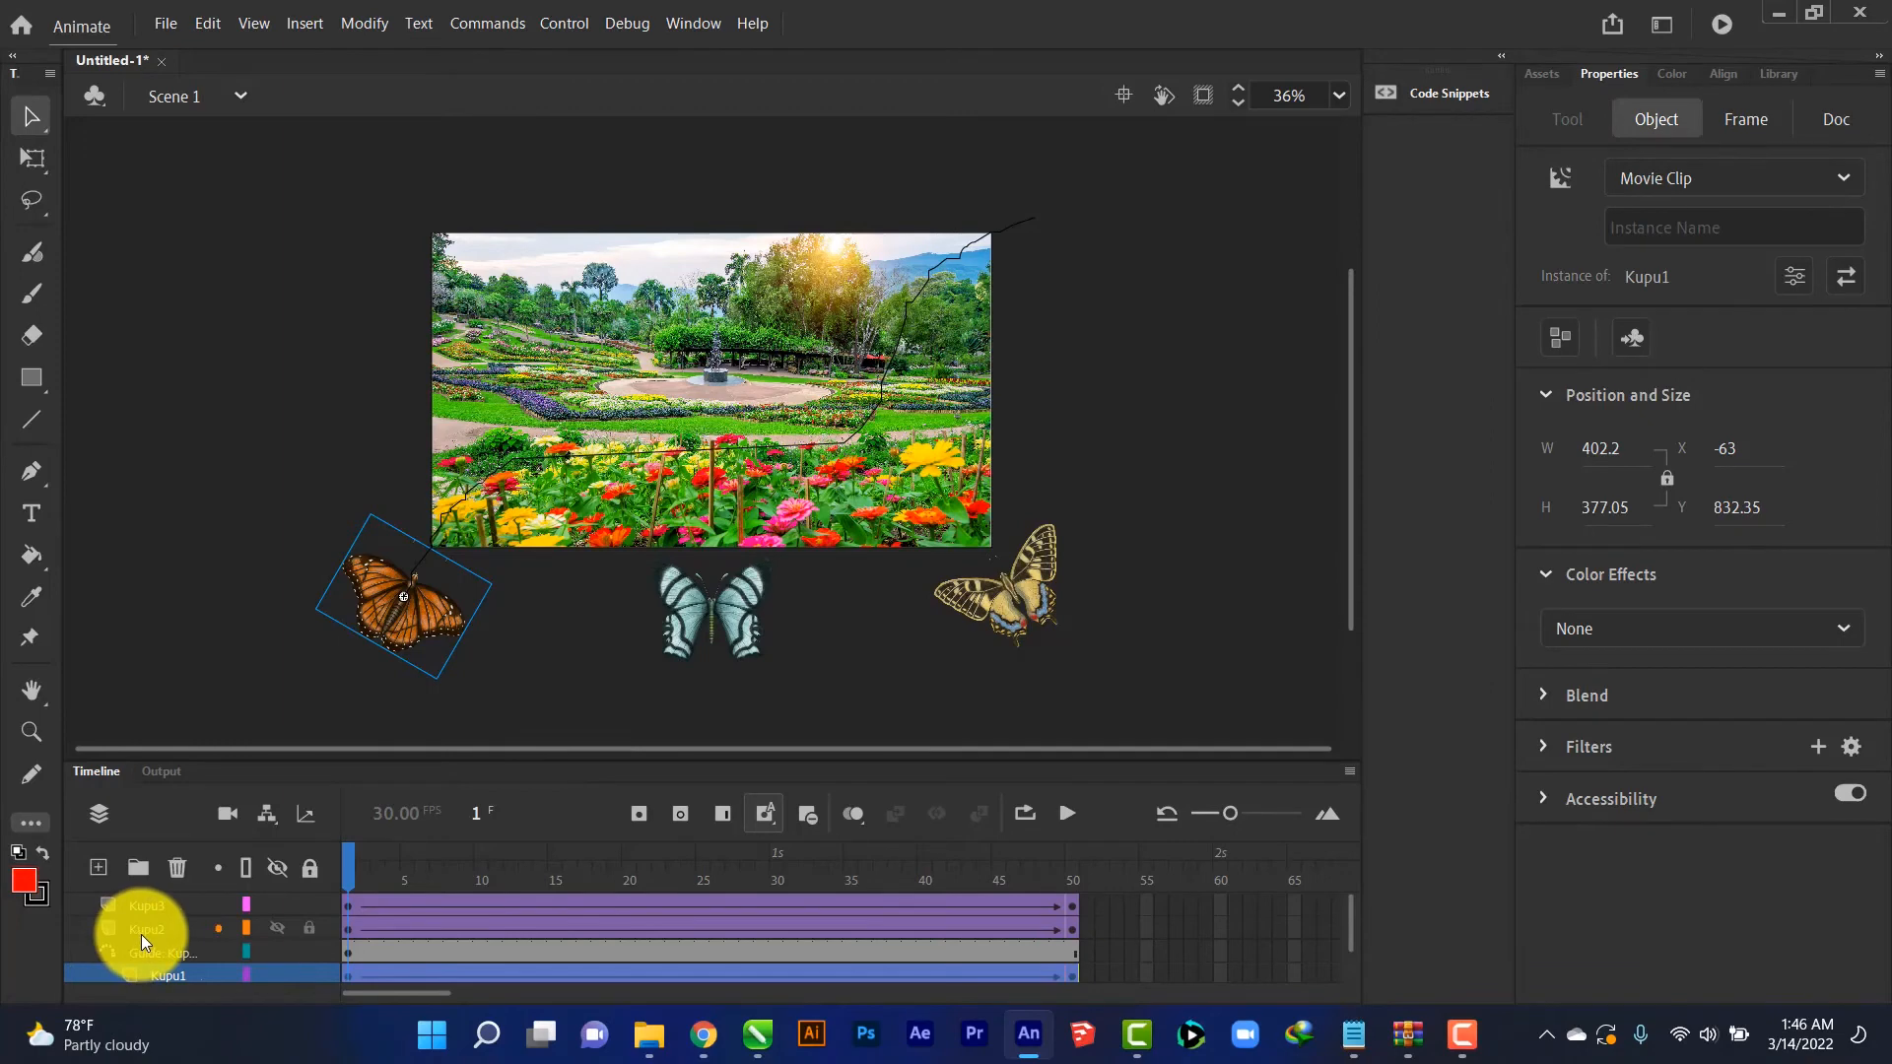
# Add a classic motion guide to the Kupu2 layer and draw a winding Pencil path from the yellow butterfly's centre to outside the background's upper-left corner
pyautogui.click(145, 932)
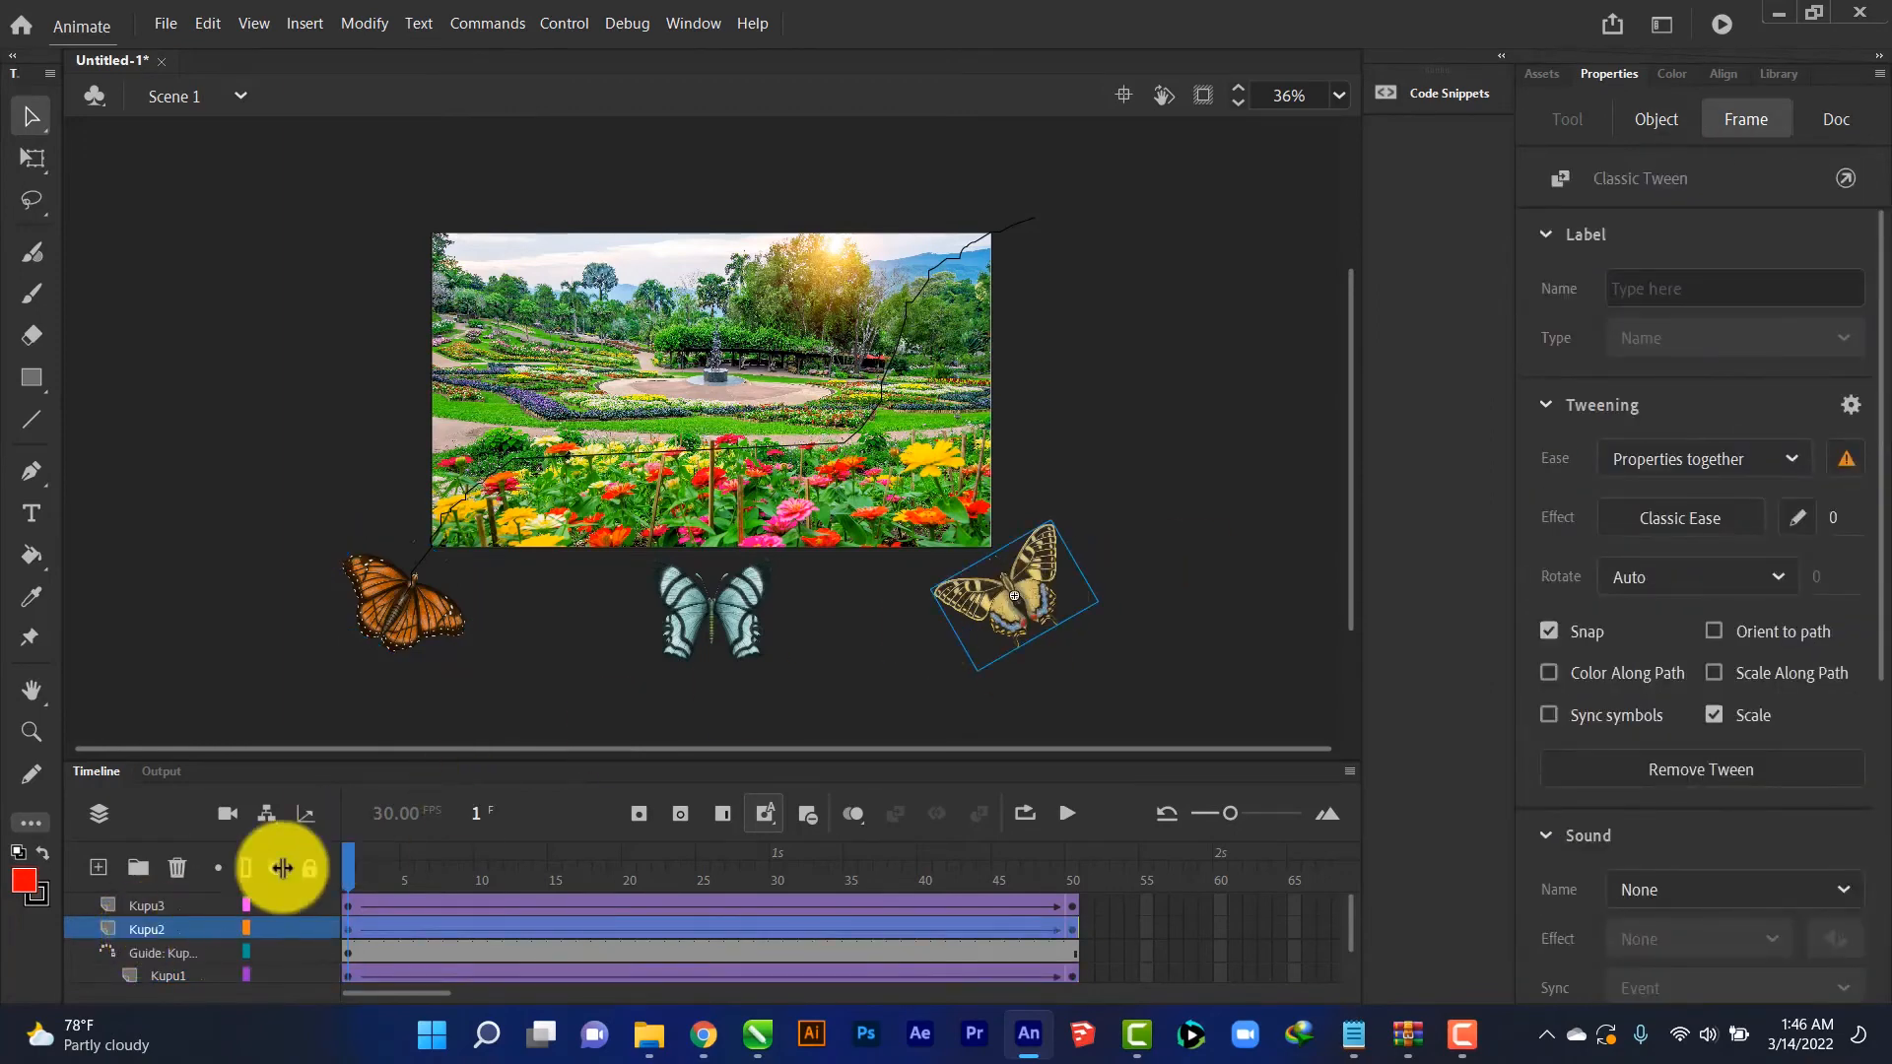
pyautogui.rightClick(152, 926)
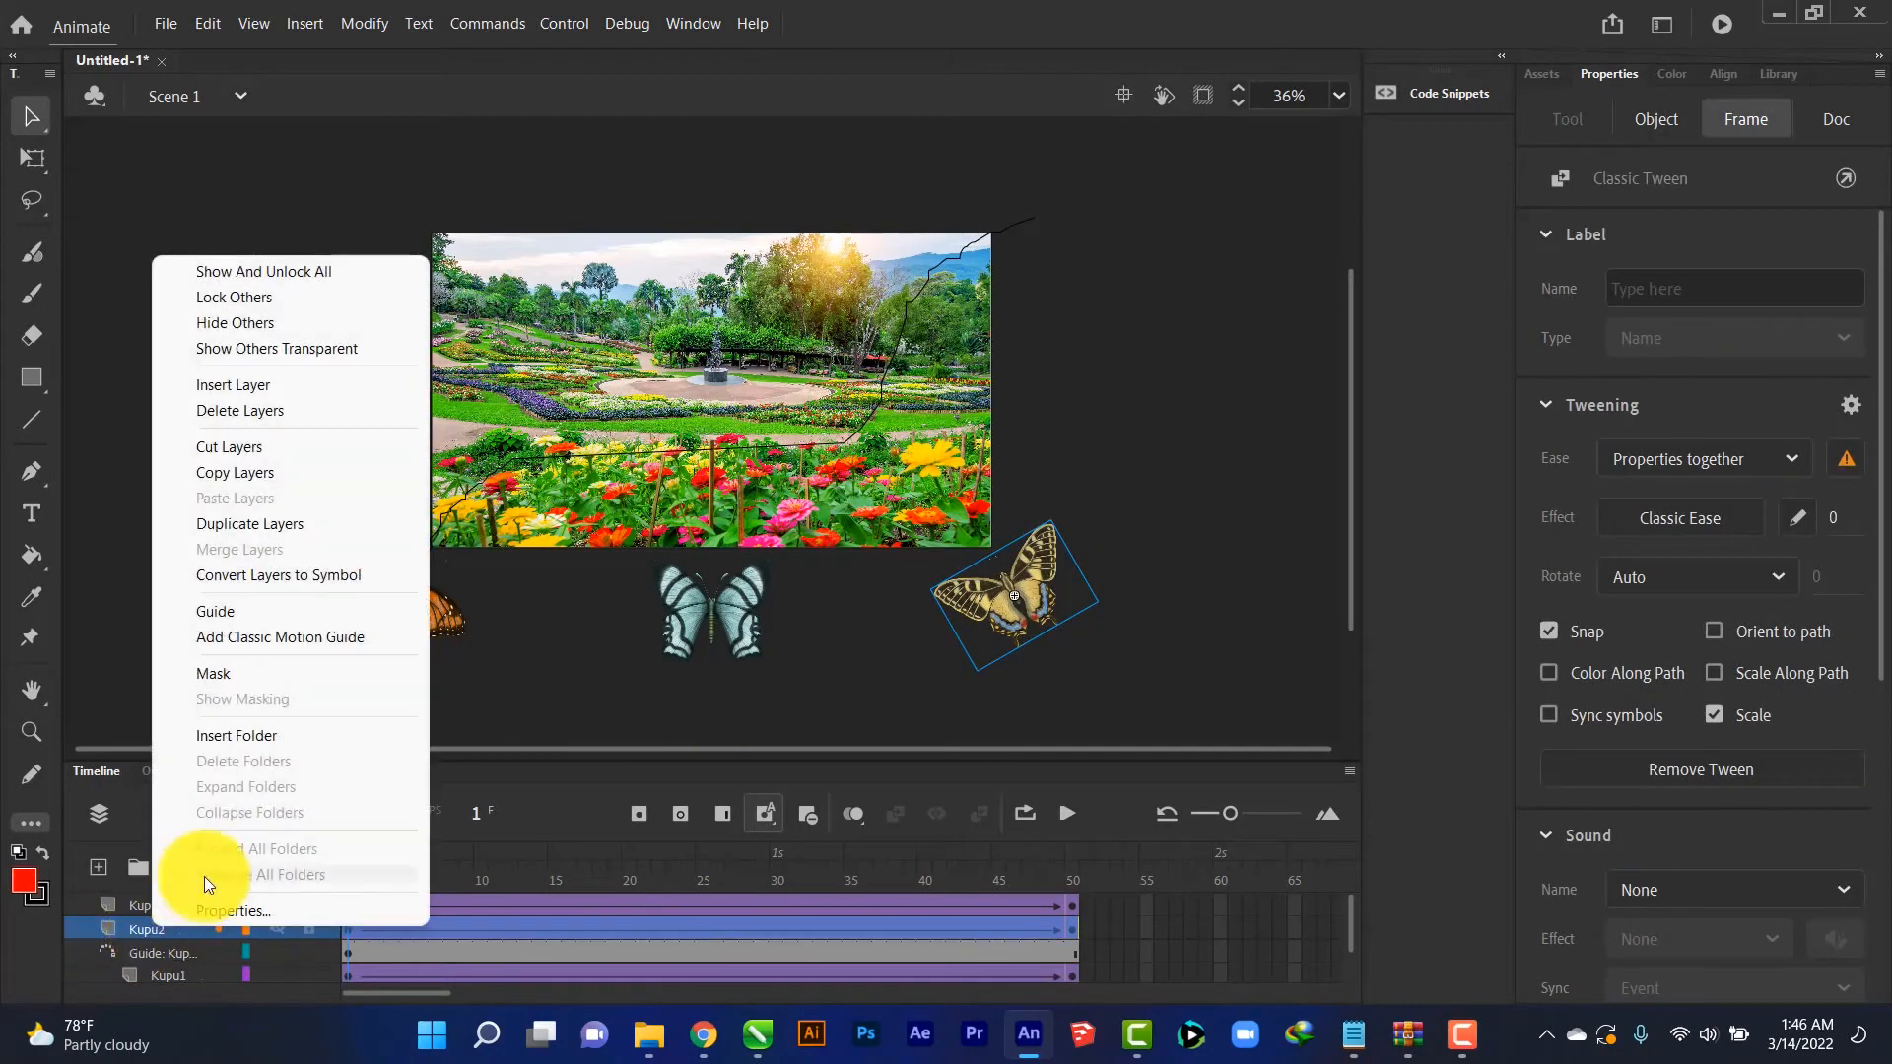
pyautogui.click(274, 639)
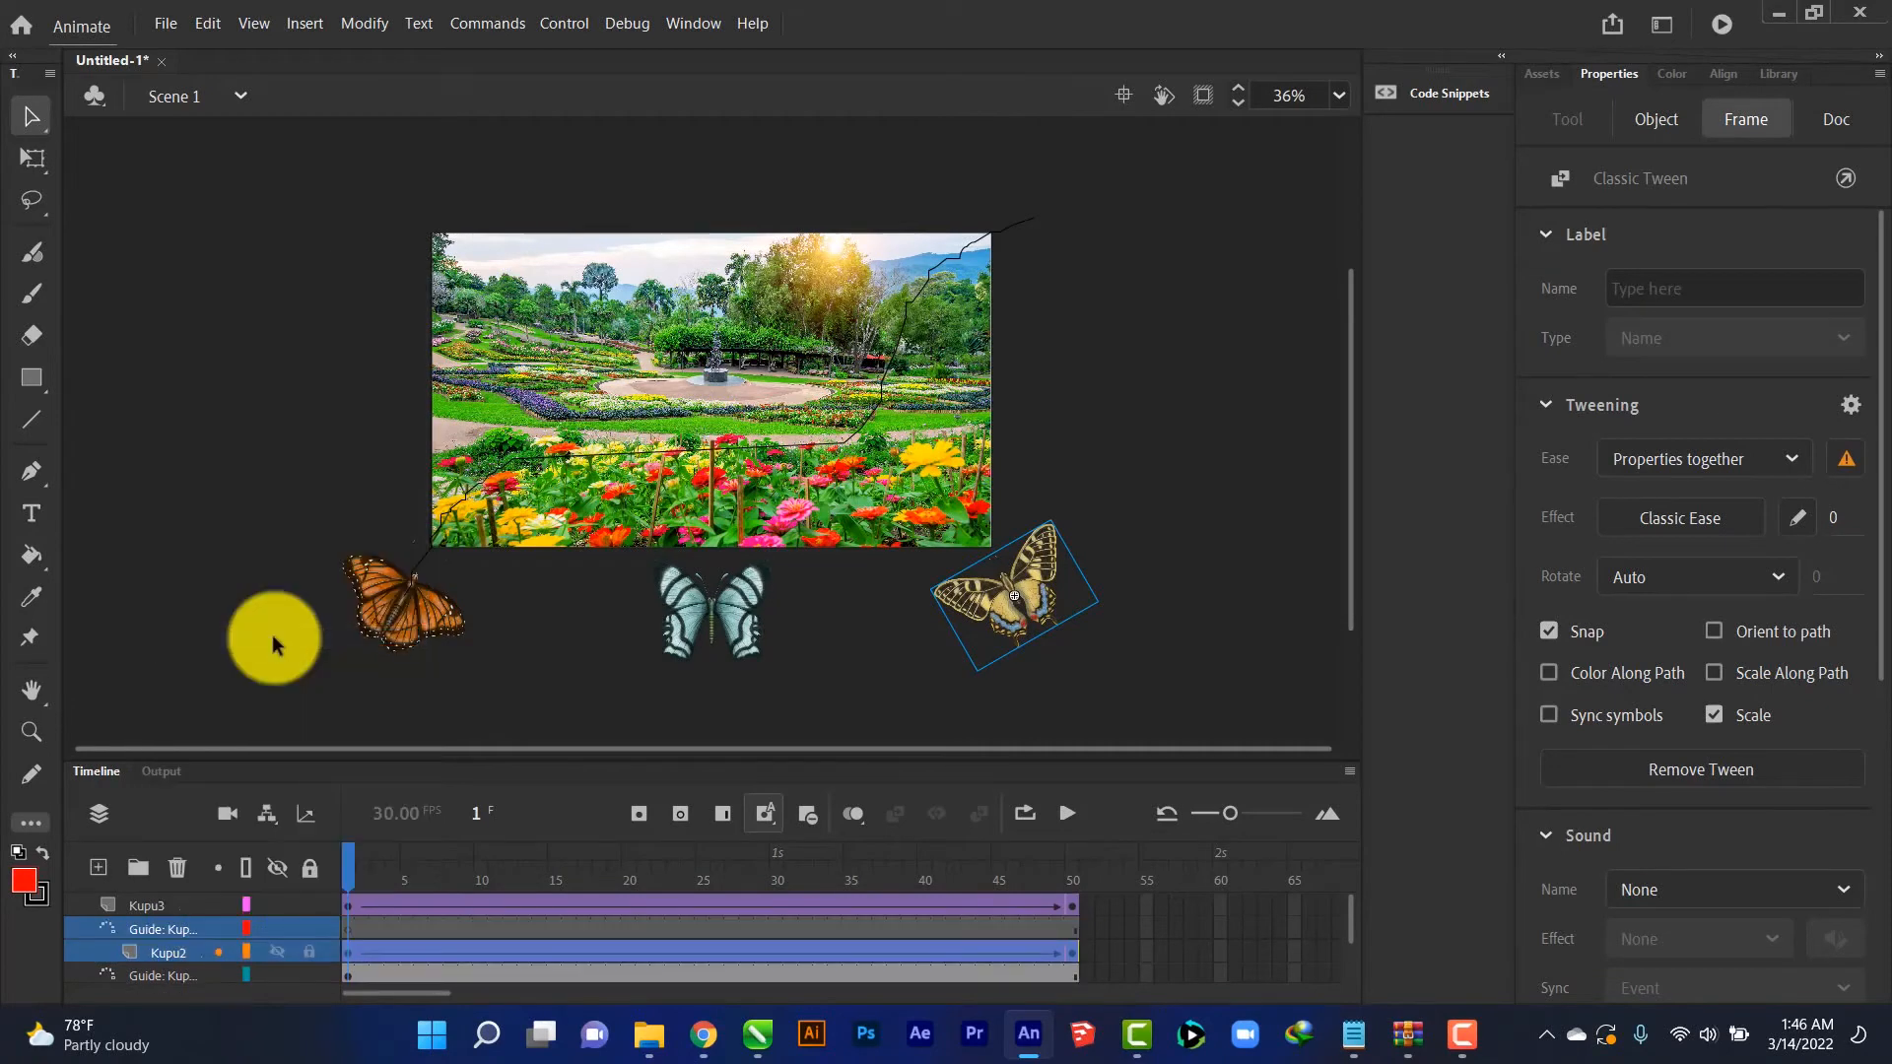
pyautogui.click(30, 777)
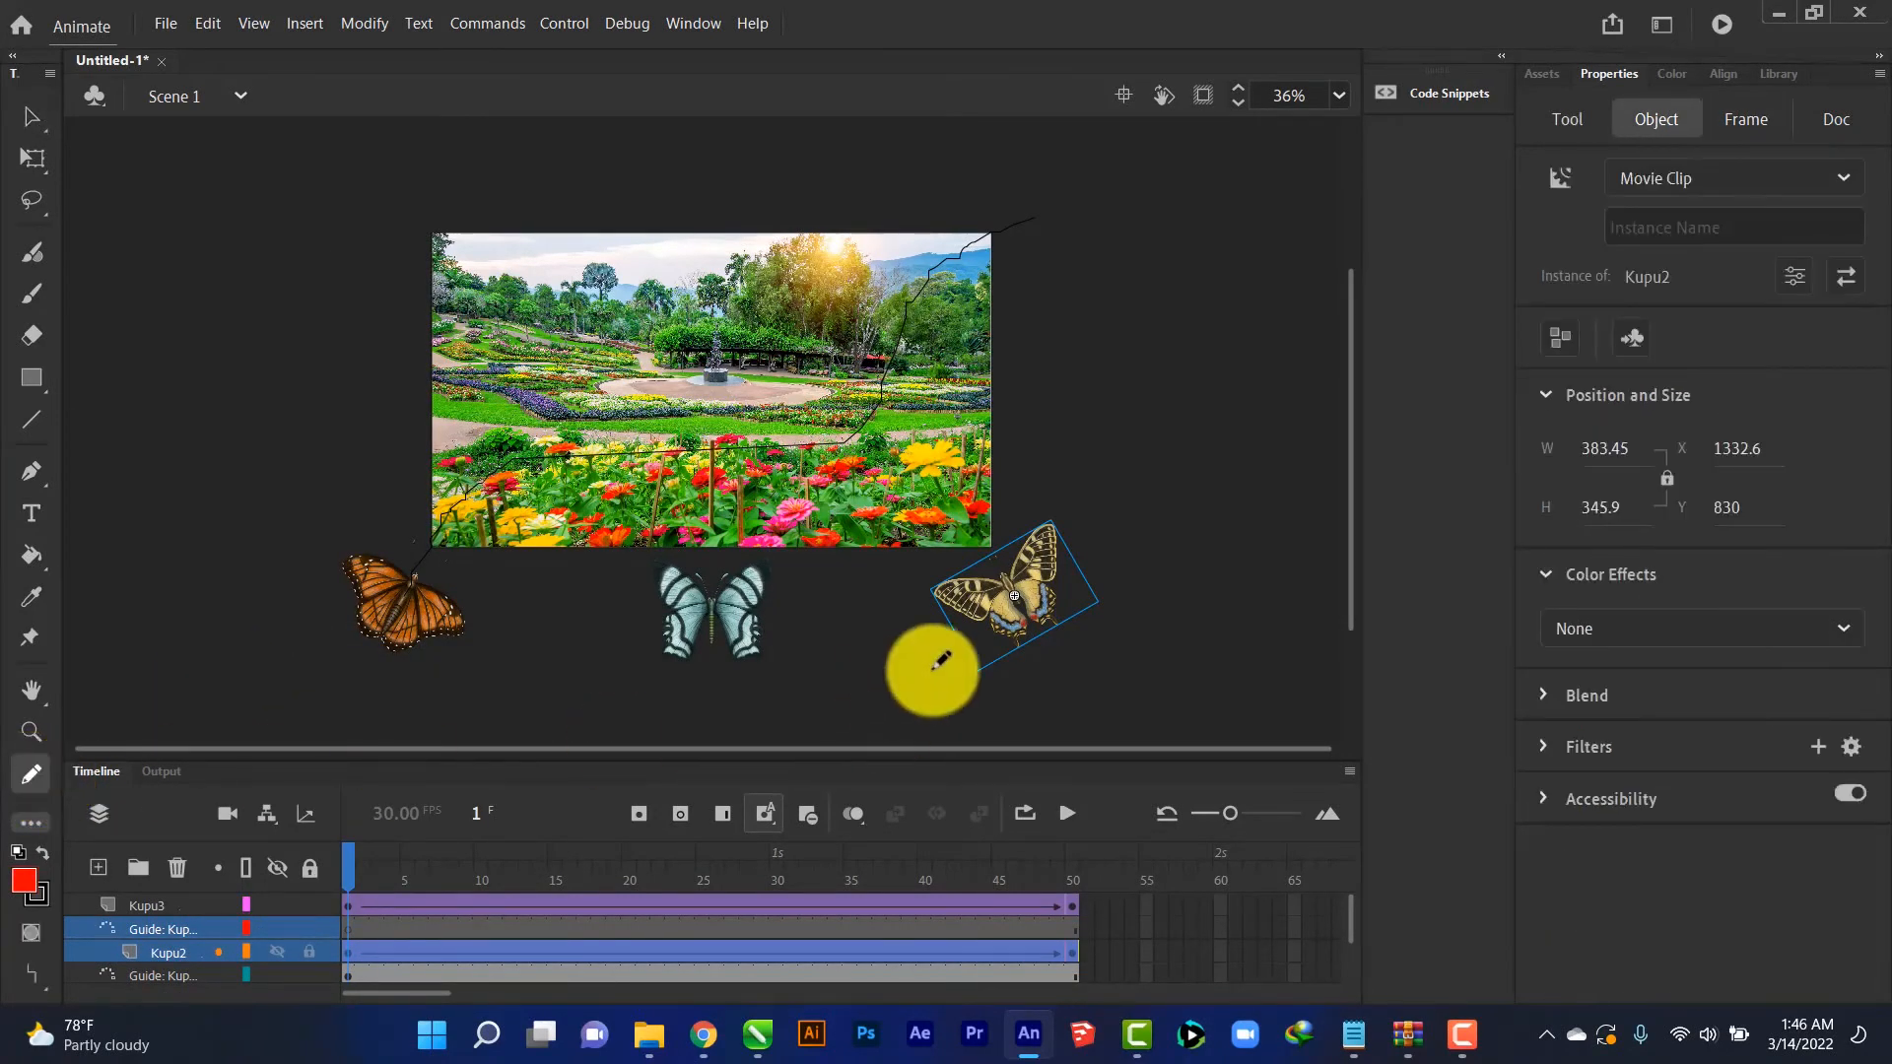
pyautogui.moveTo(1020, 591)
pyautogui.mouseDown()
pyautogui.moveTo(980, 528)
pyautogui.moveTo(871, 456)
pyautogui.moveTo(641, 431)
pyautogui.moveTo(549, 372)
pyautogui.moveTo(541, 312)
pyautogui.moveTo(499, 266)
pyautogui.moveTo(427, 220)
pyautogui.moveTo(317, 209)
pyautogui.mouseUp()
pyautogui.click(32, 116)
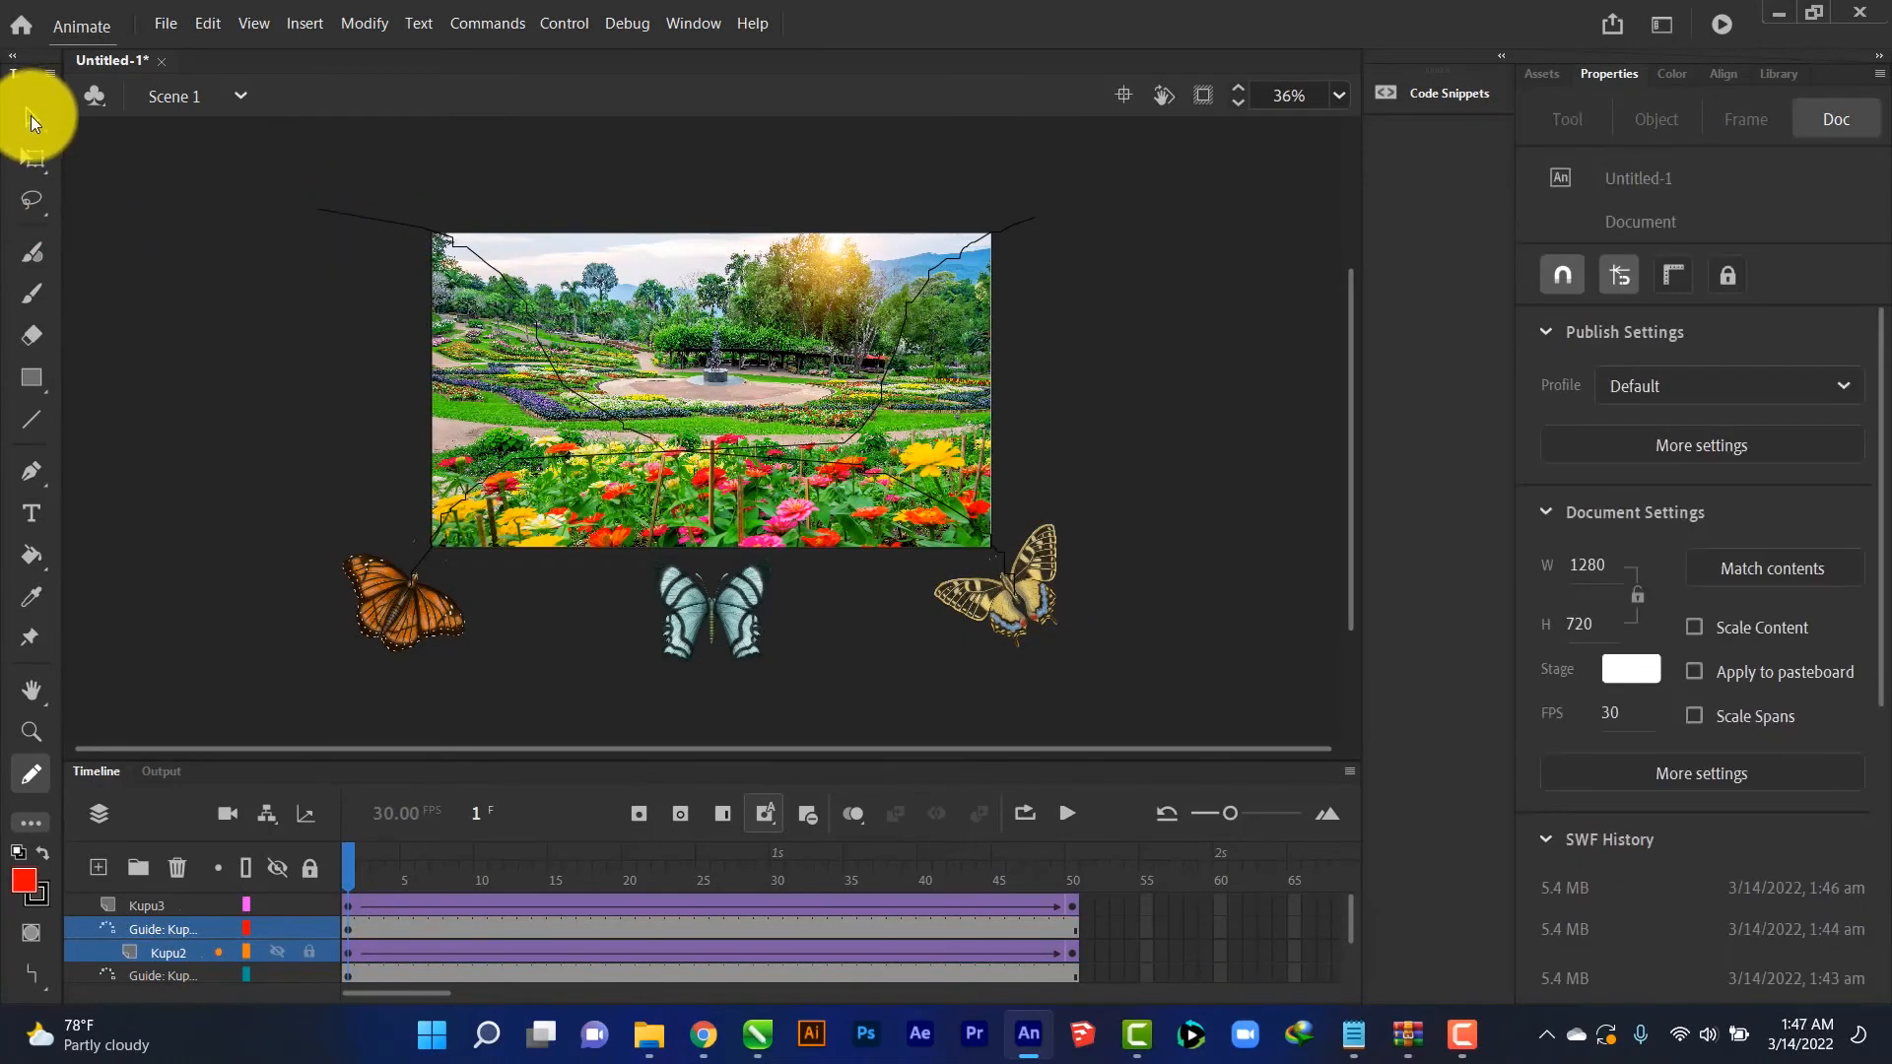
# Enable Orient to path for the Kupu2 layer's classic tween, preview the motion and test the movie
pyautogui.click(183, 932)
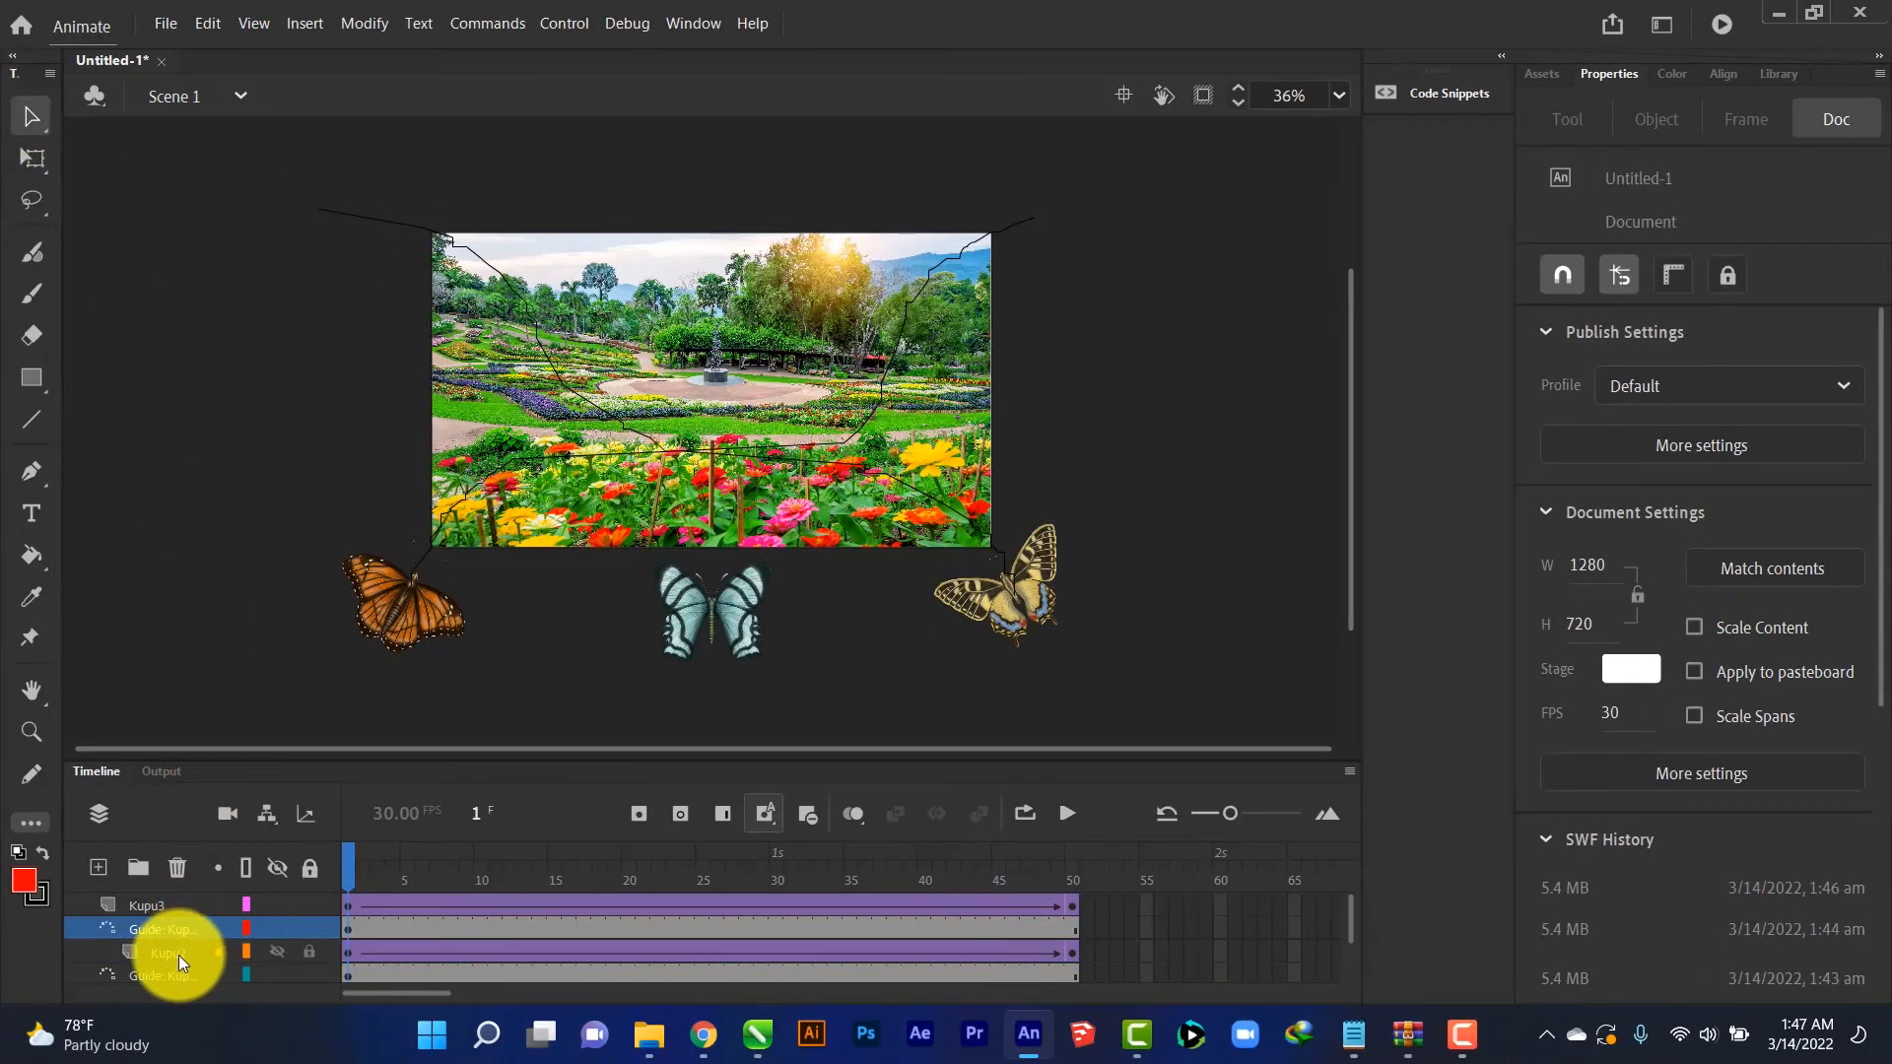
pyautogui.click(180, 955)
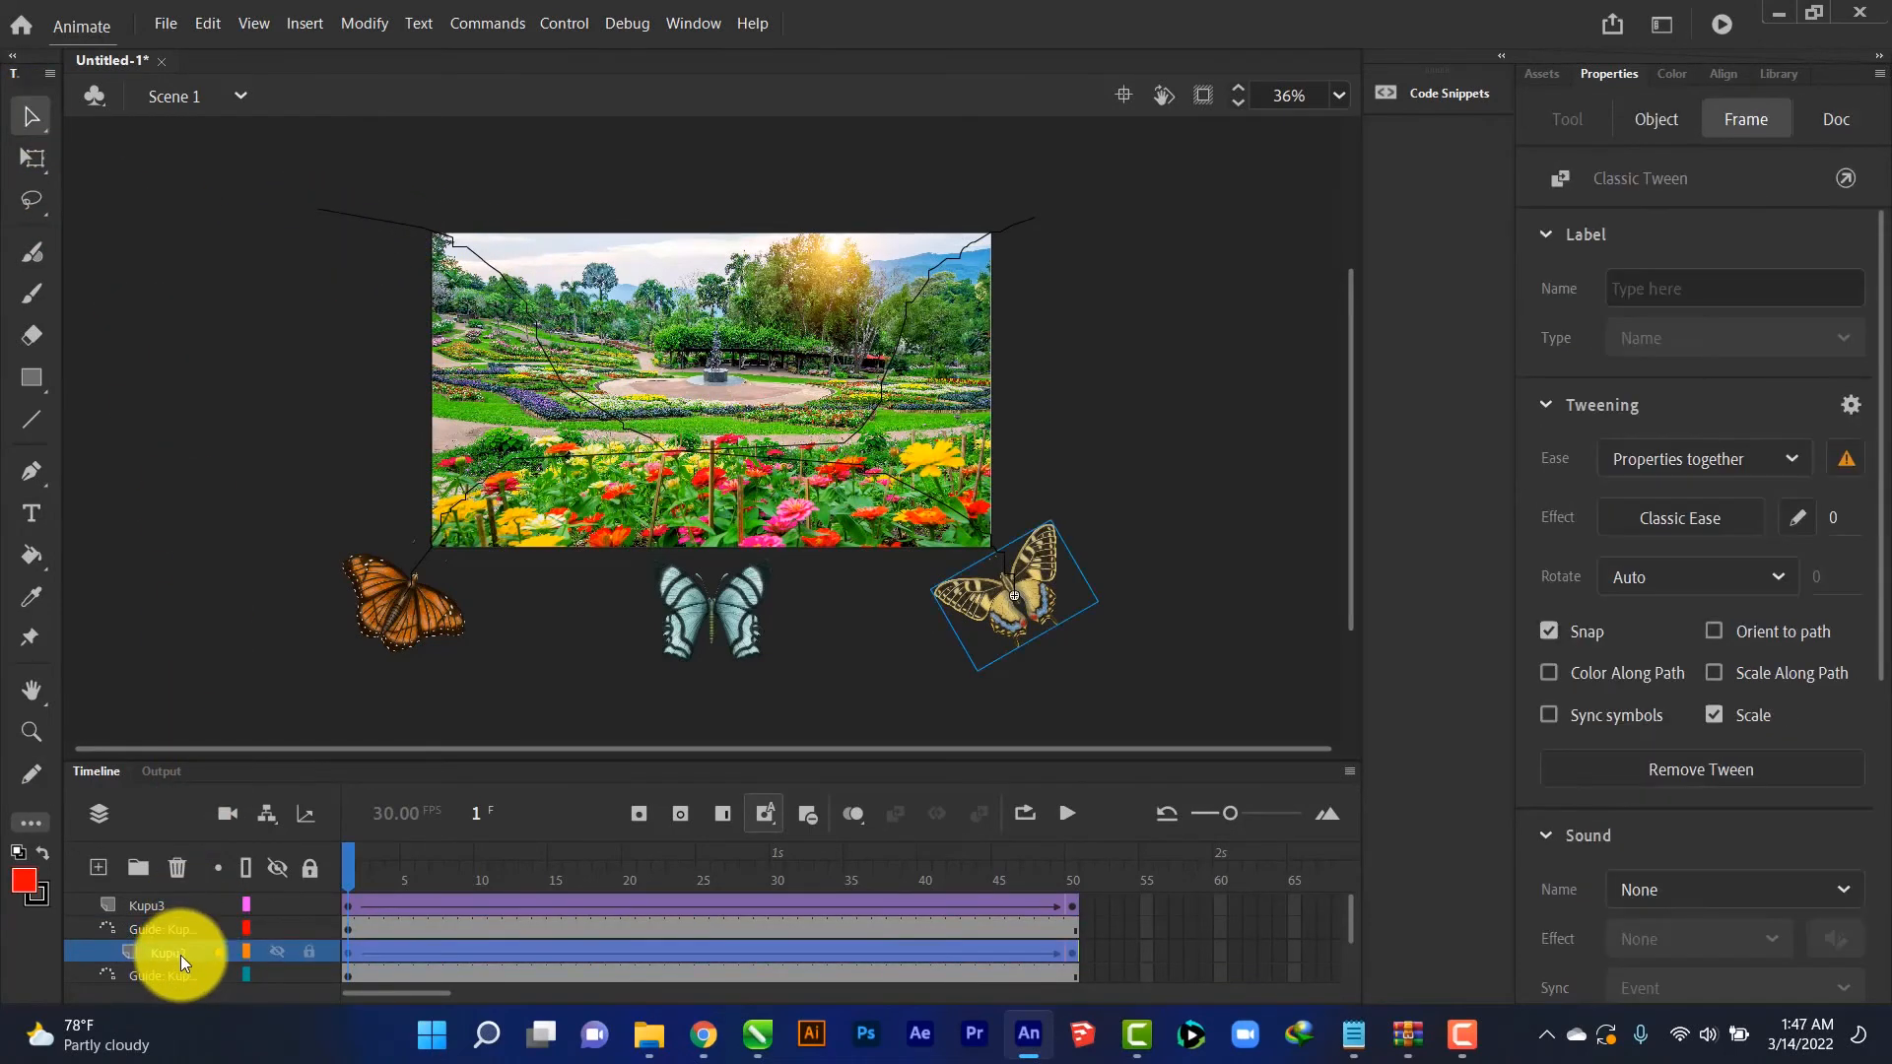
pyautogui.click(1715, 631)
pyautogui.moveTo(357, 858); pyautogui.dragTo(144, 910)
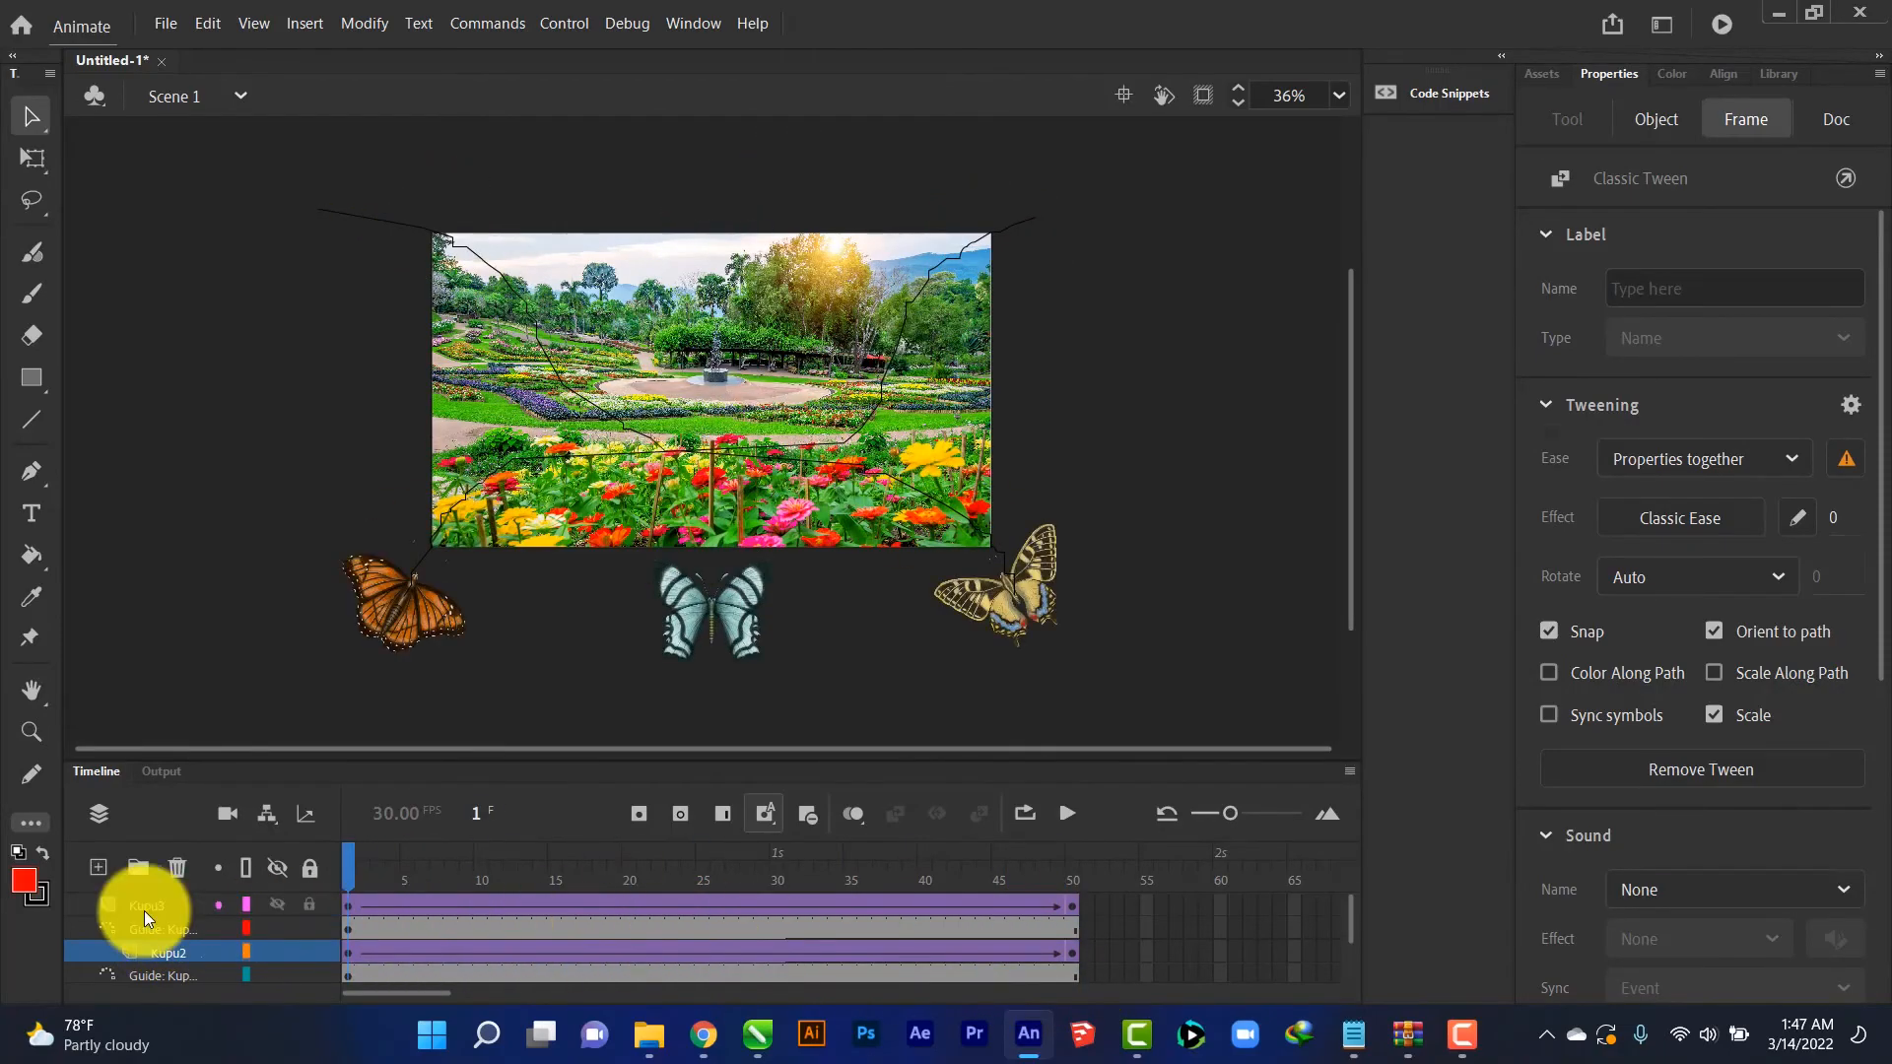
pyautogui.hotkey('ctrl', 'Return')
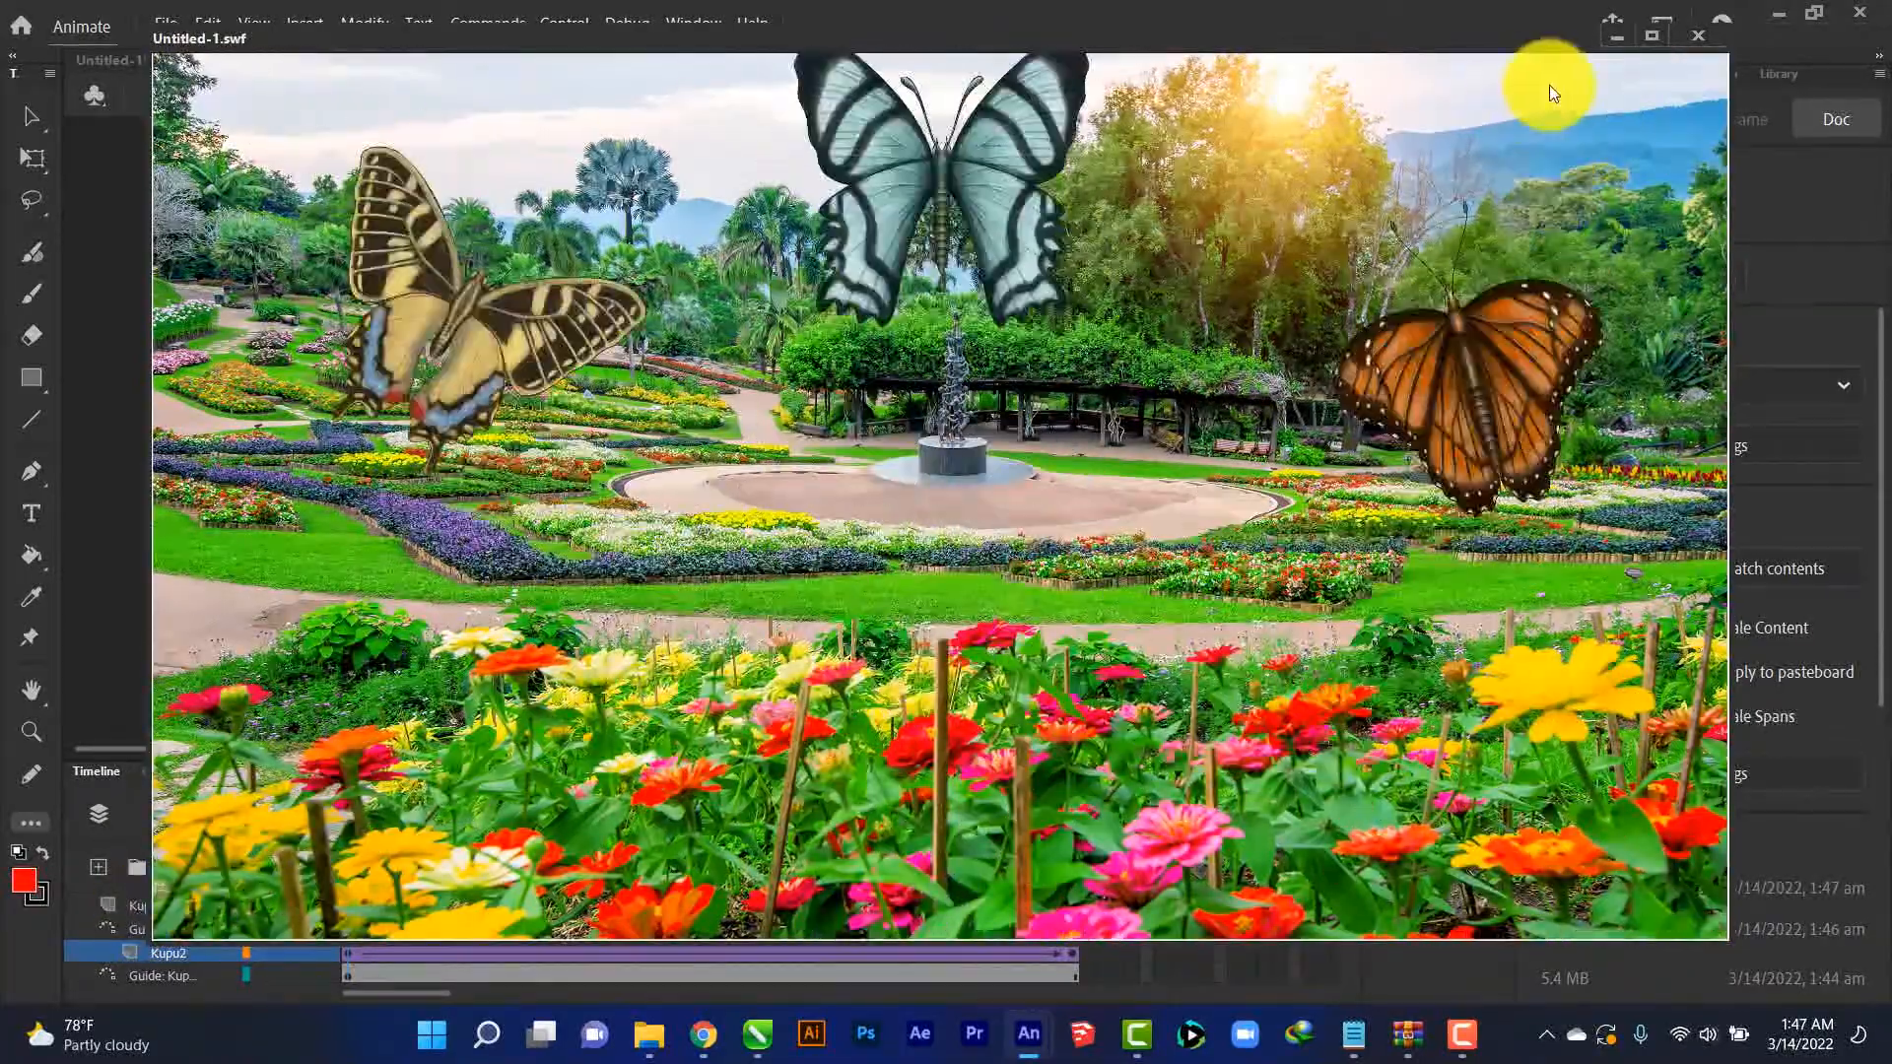
pyautogui.click(1700, 36)
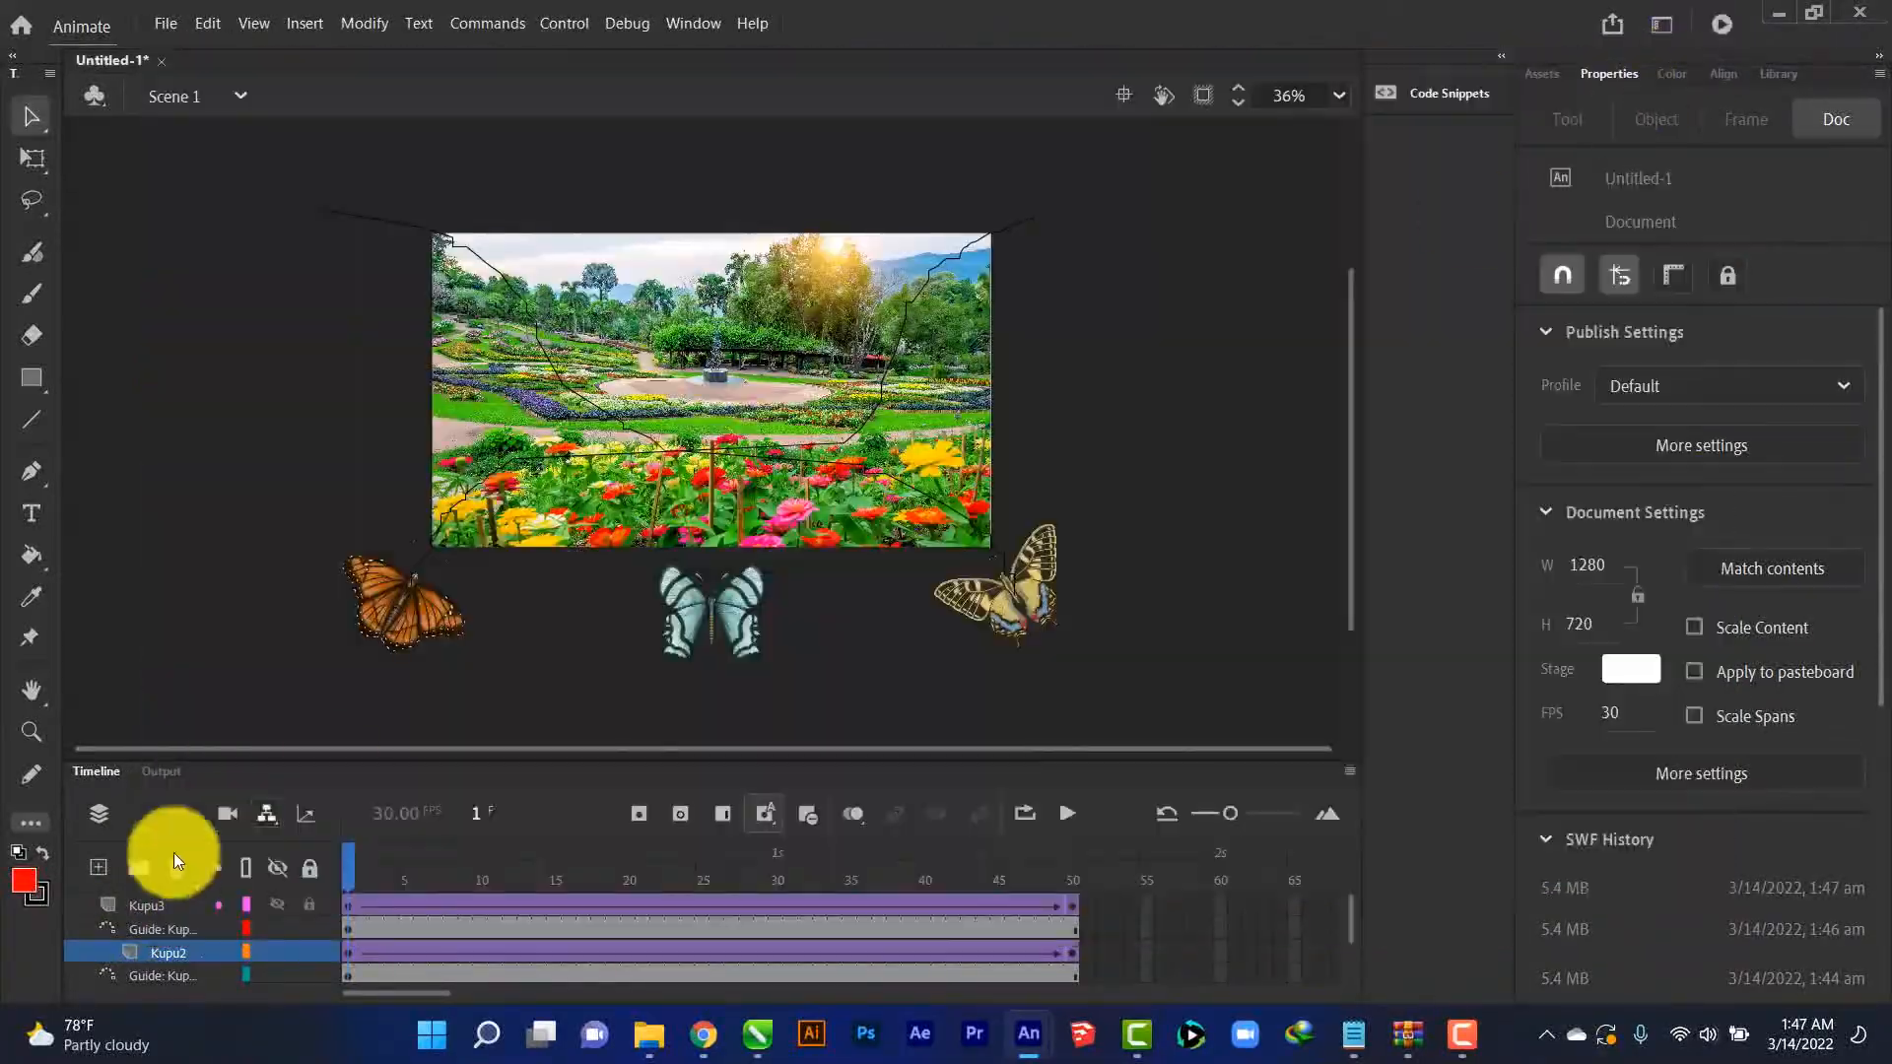
# Add a classic motion guide to Kupu3 and draw a Pencil path from the blue butterfly's centre, looping beyond both background sides and ending above it
pyautogui.click(148, 907)
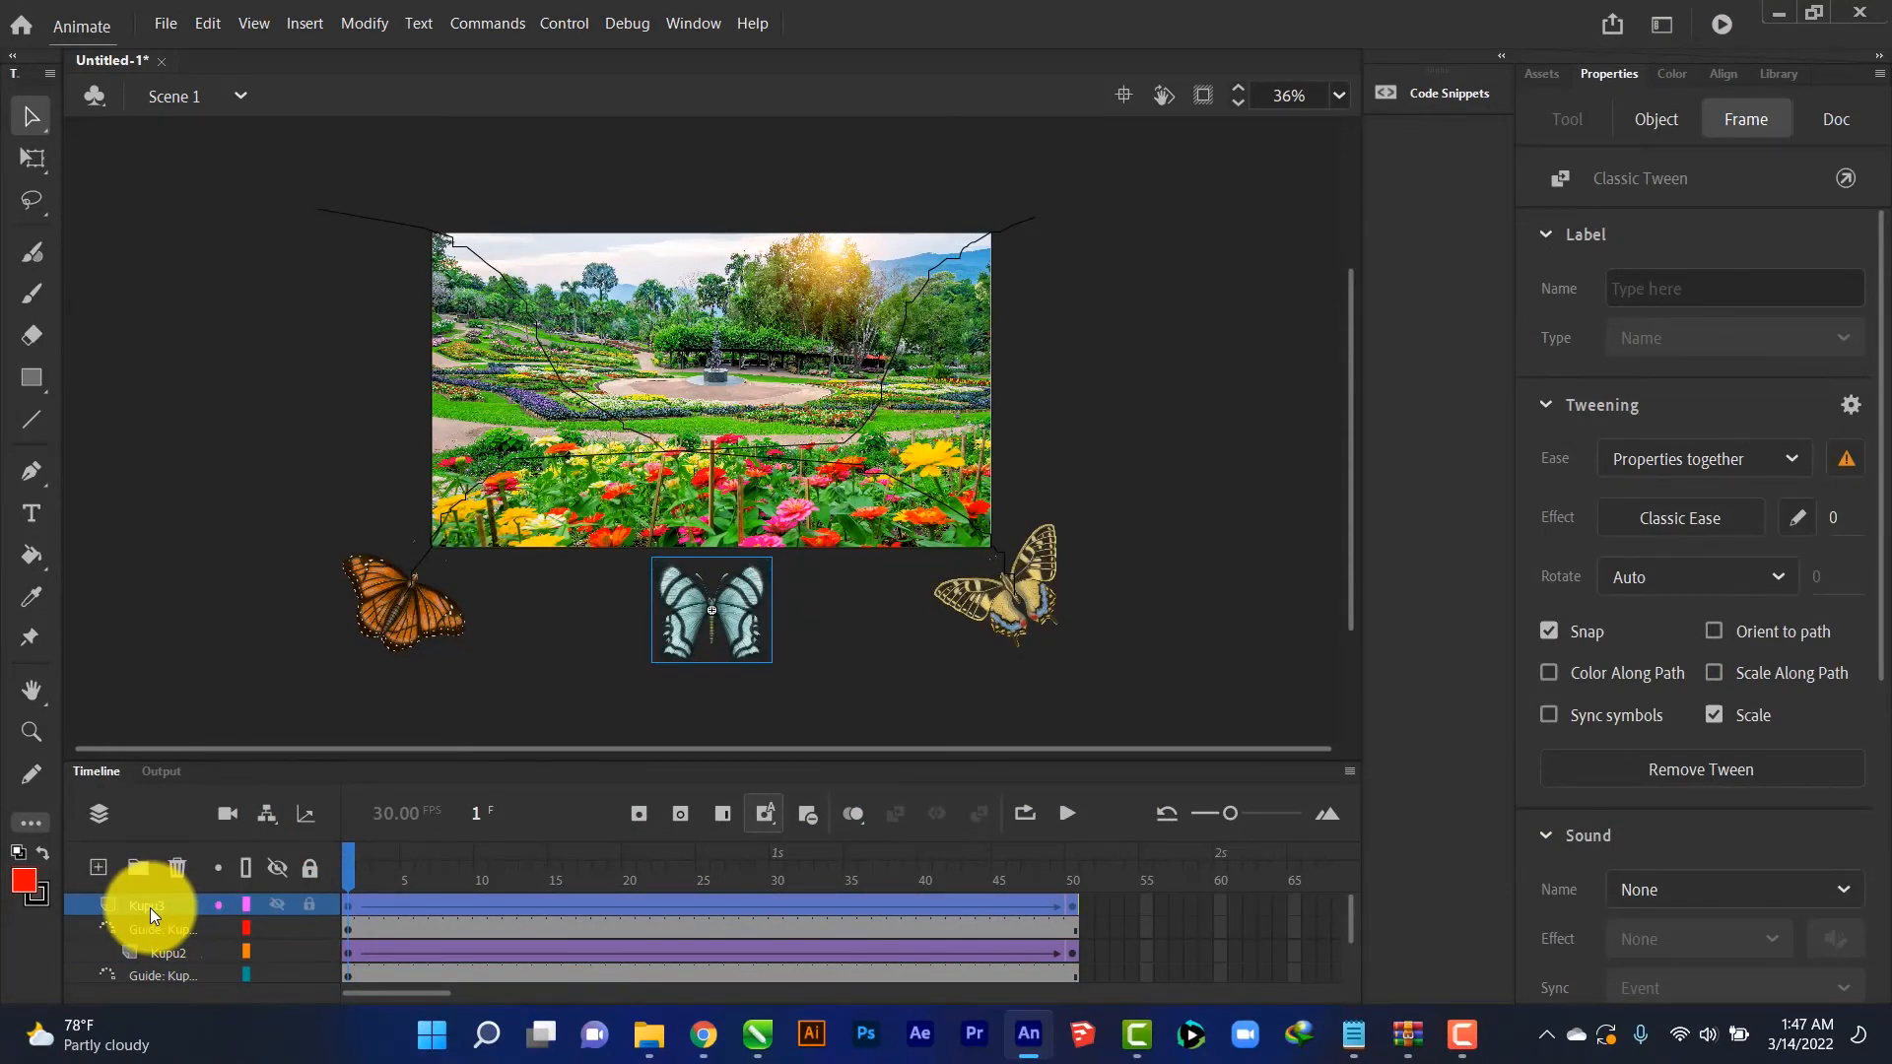
pyautogui.rightClick(149, 907)
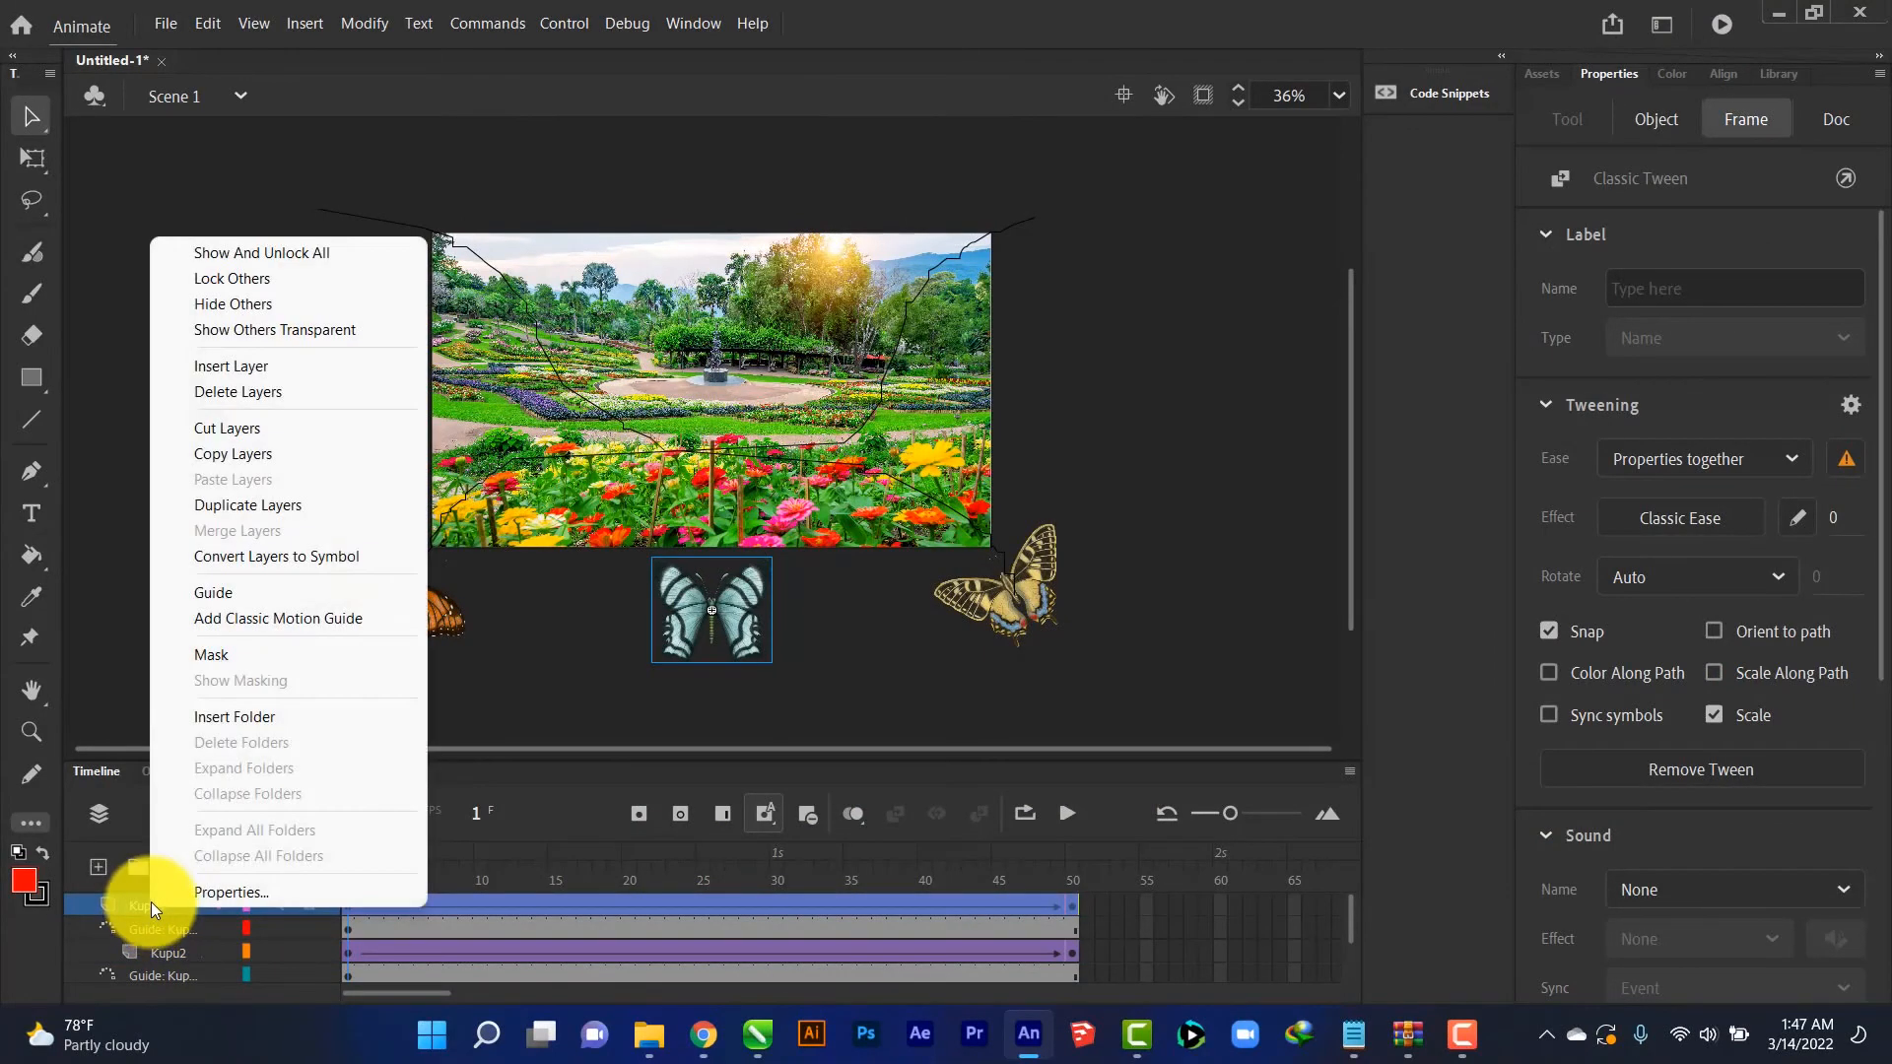
pyautogui.click(223, 617)
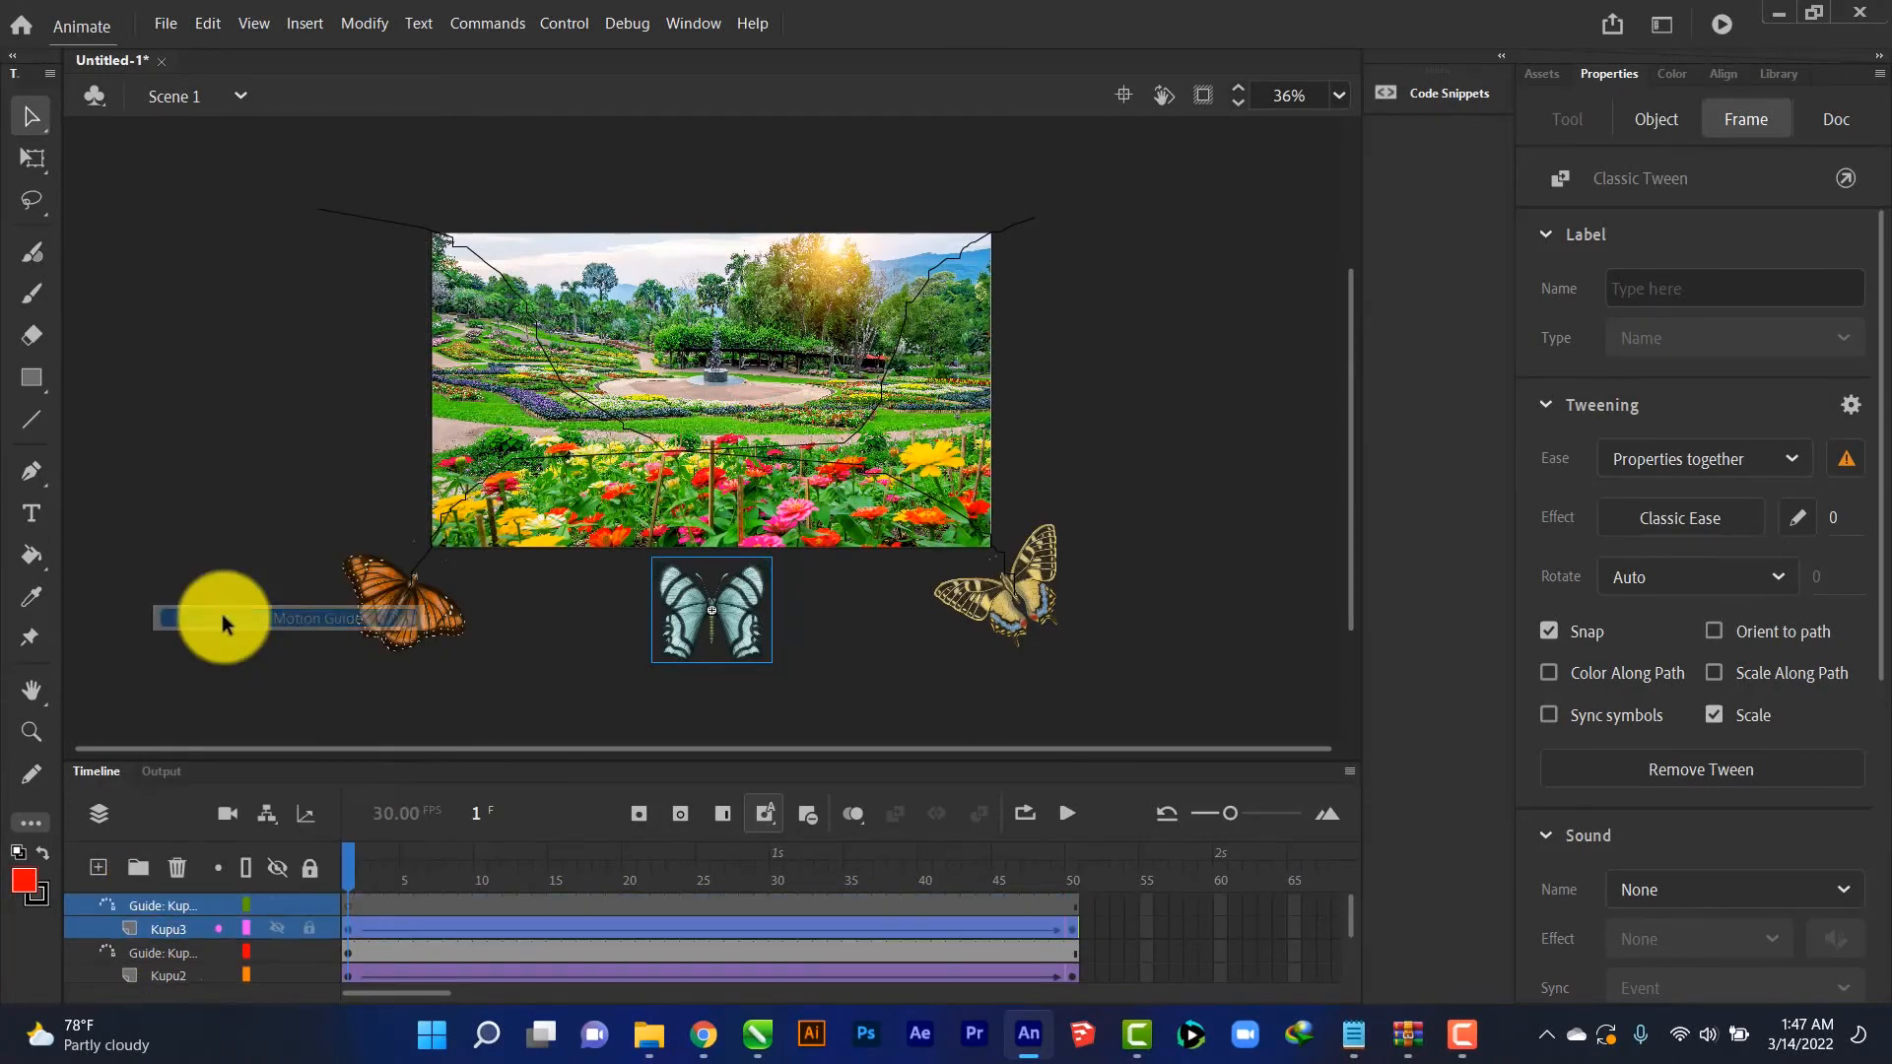
pyautogui.click(33, 779)
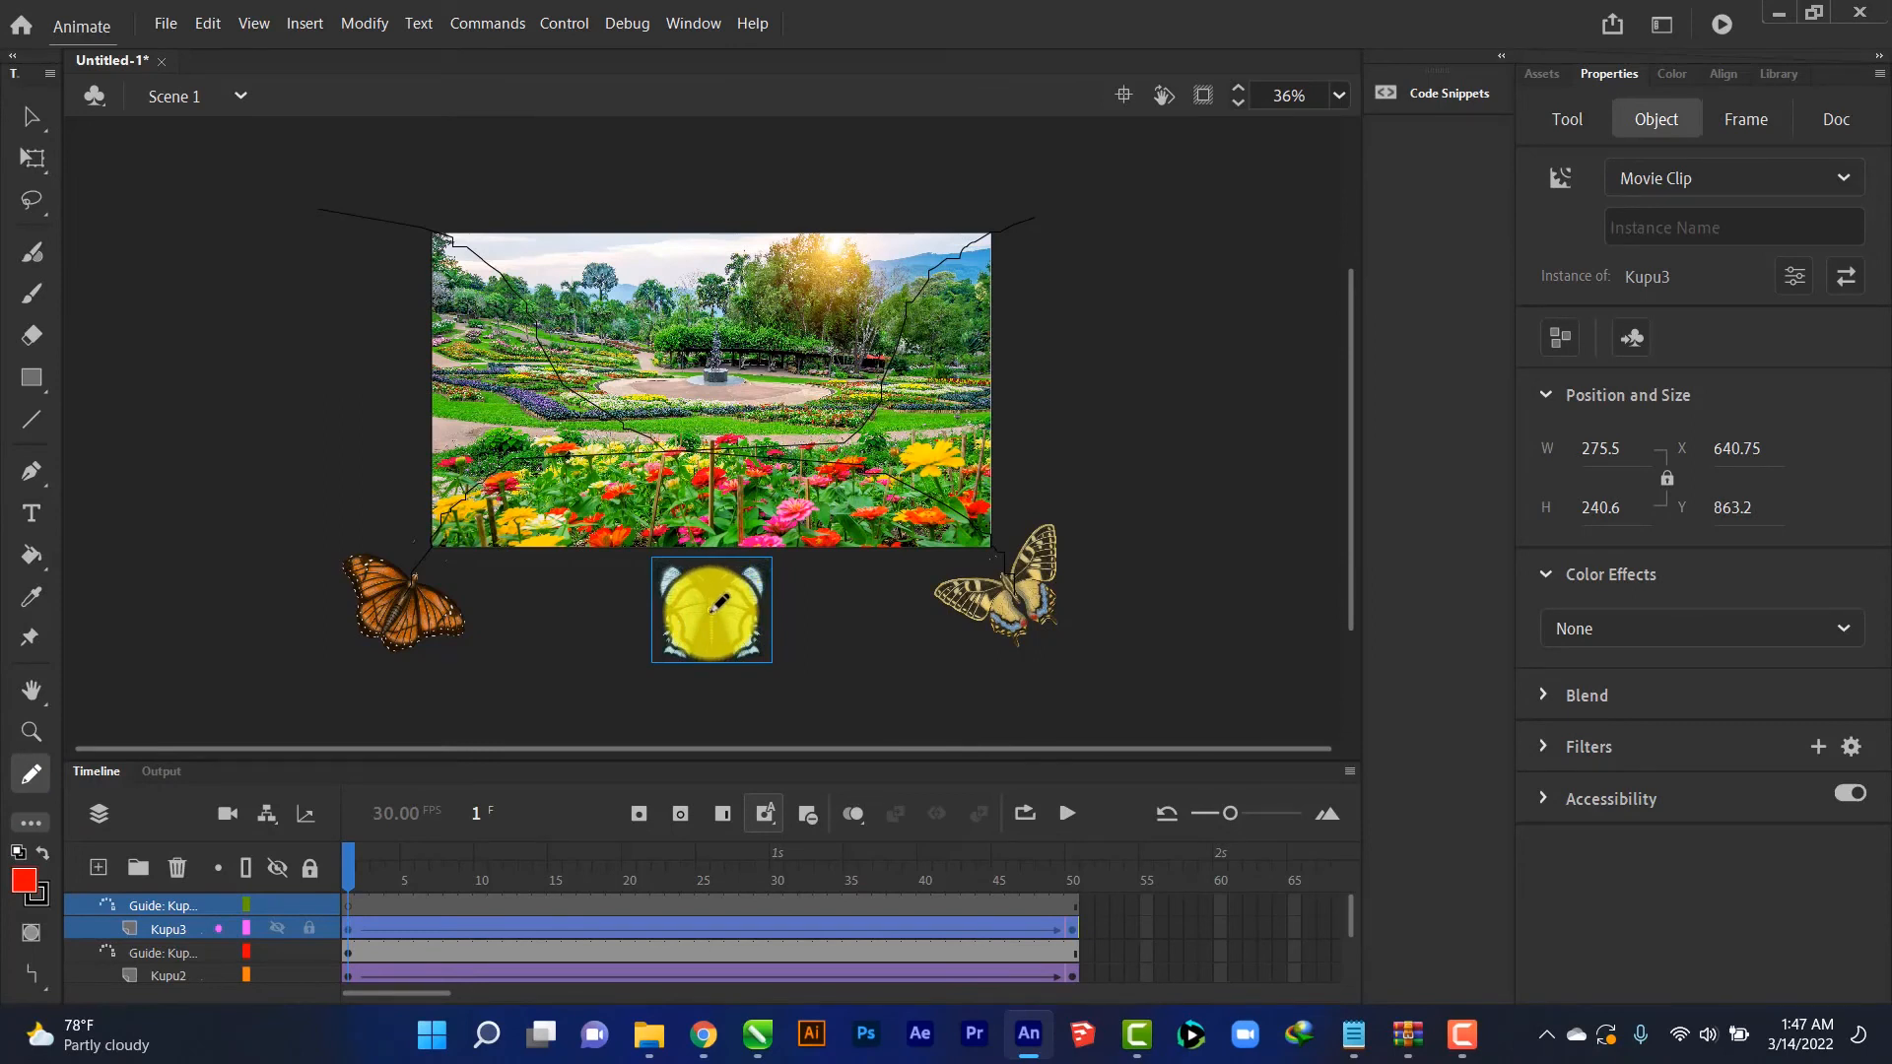
pyautogui.moveTo(711, 609)
pyautogui.mouseDown()
pyautogui.moveTo(686, 510)
pyautogui.moveTo(632, 478)
pyautogui.mouseUp()
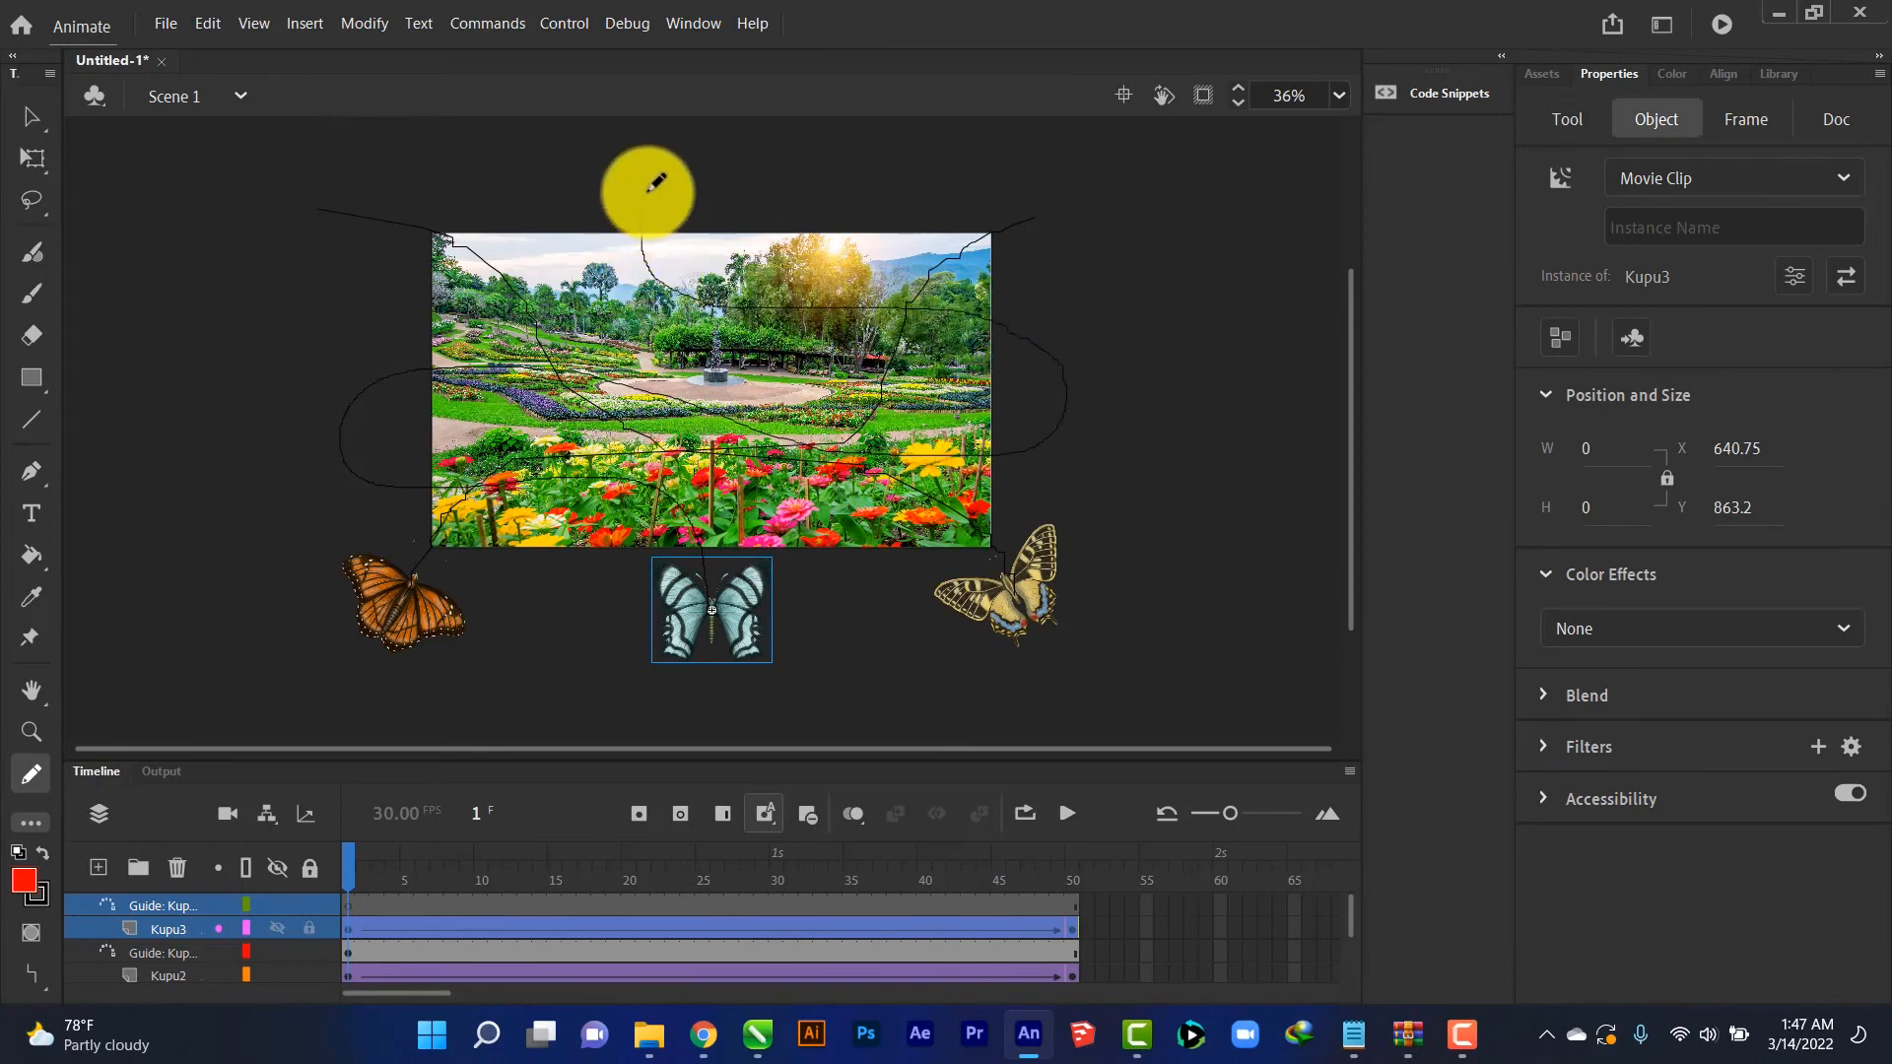
pyautogui.moveTo(656, 183); pyautogui.dragTo(651, 184)
pyautogui.click(31, 116)
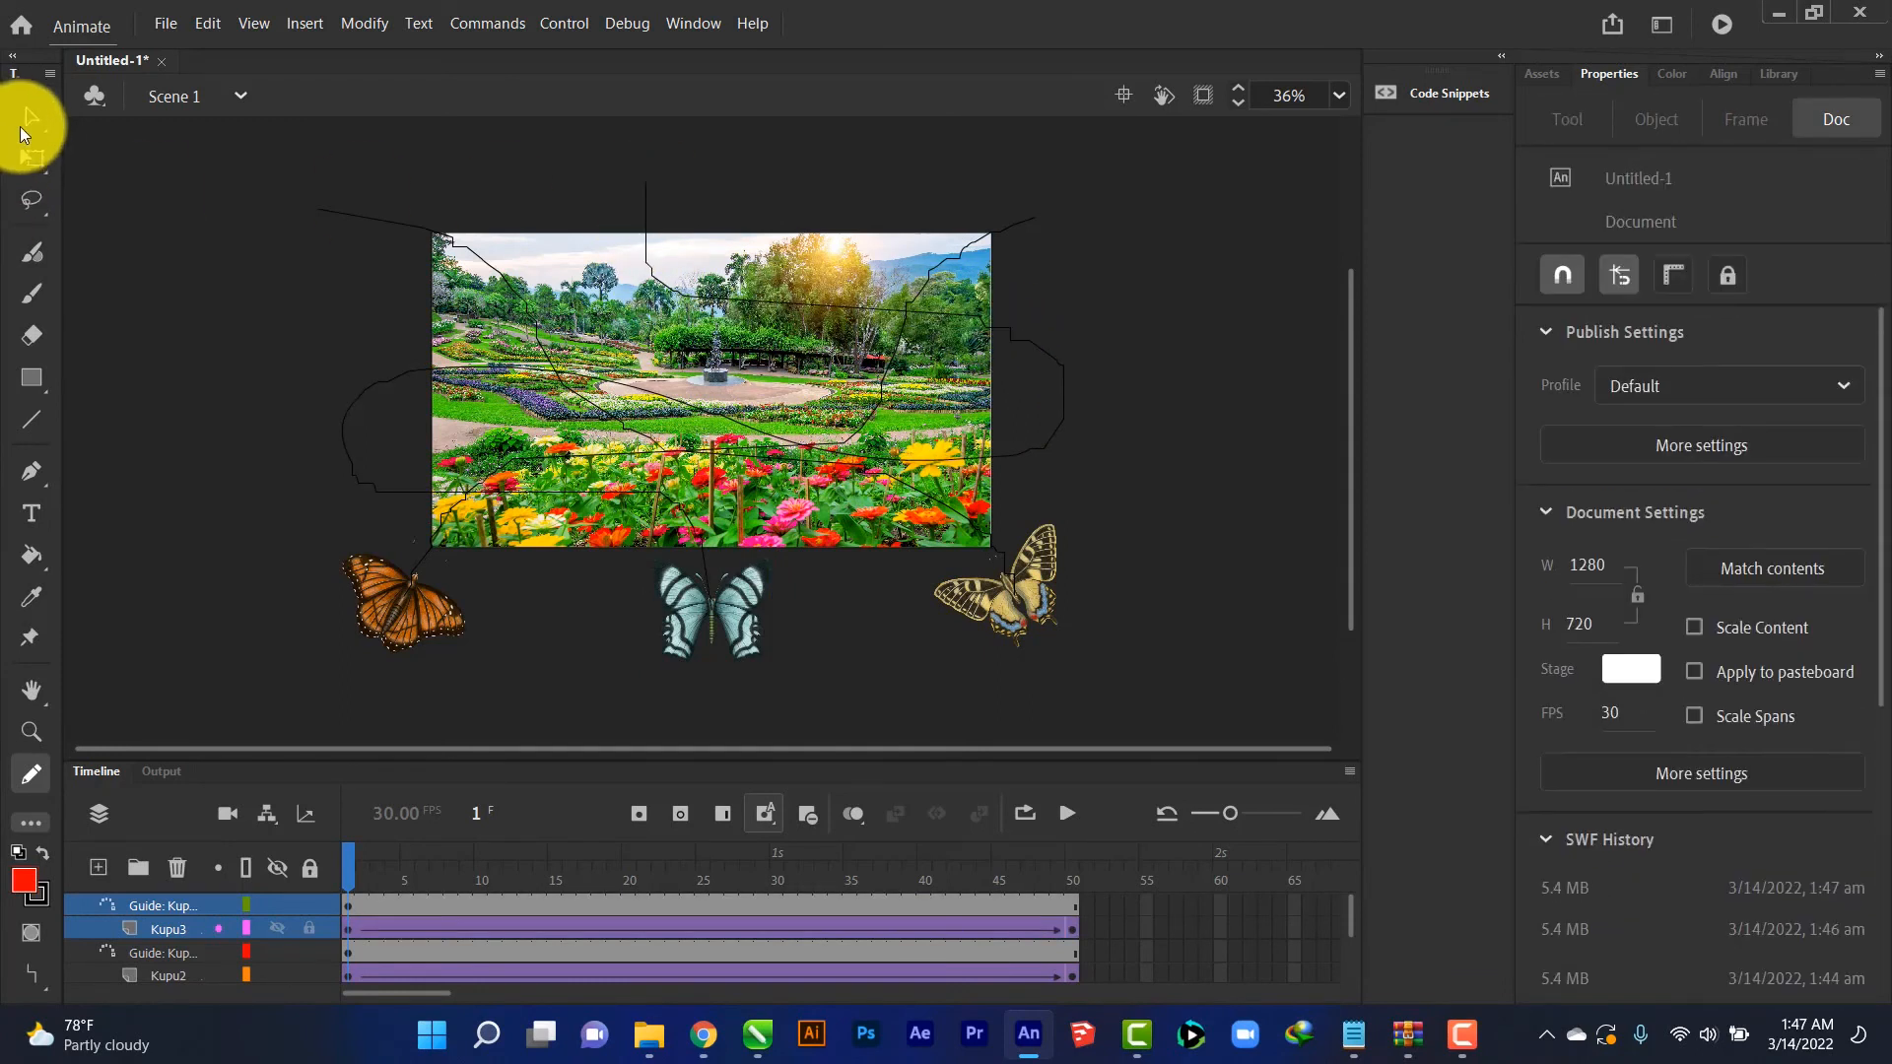
# Enable Orient to path for the Kupu3 layer's classic tween, preview the motion and test the movie
pyautogui.click(178, 940)
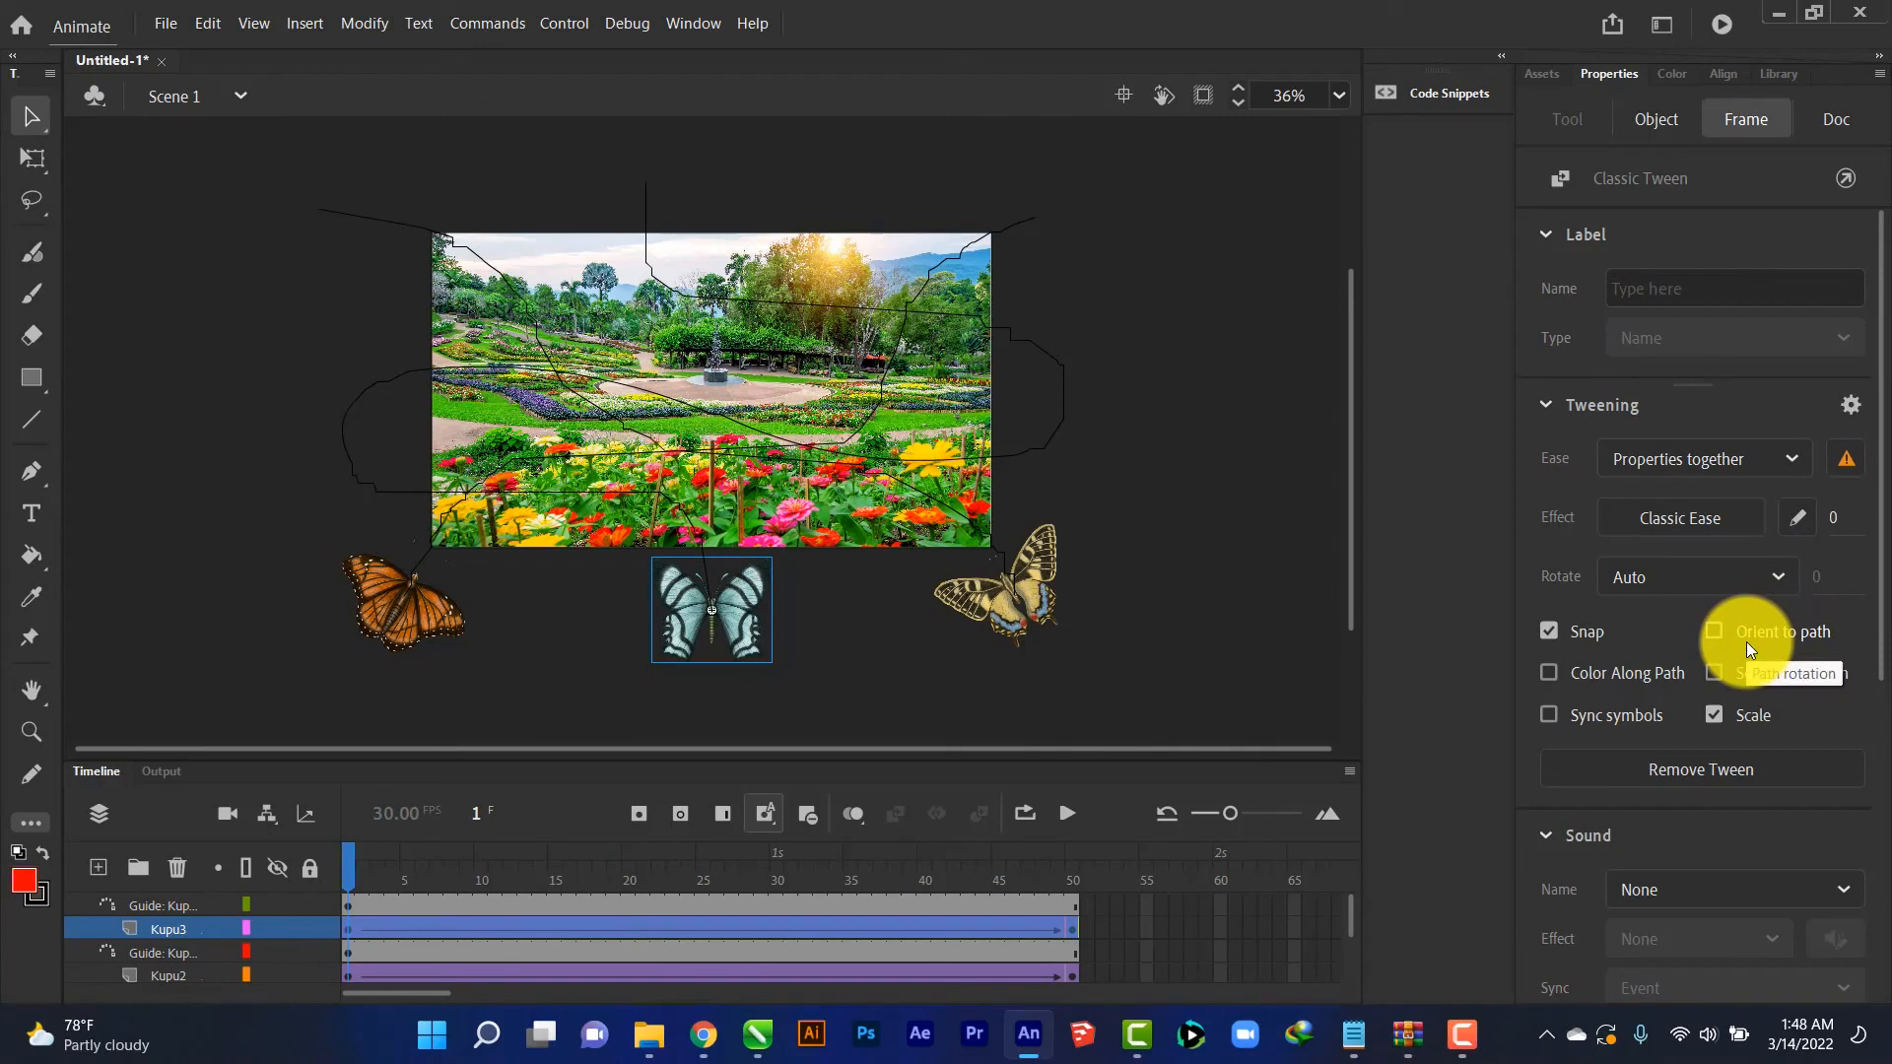
pyautogui.click(1716, 634)
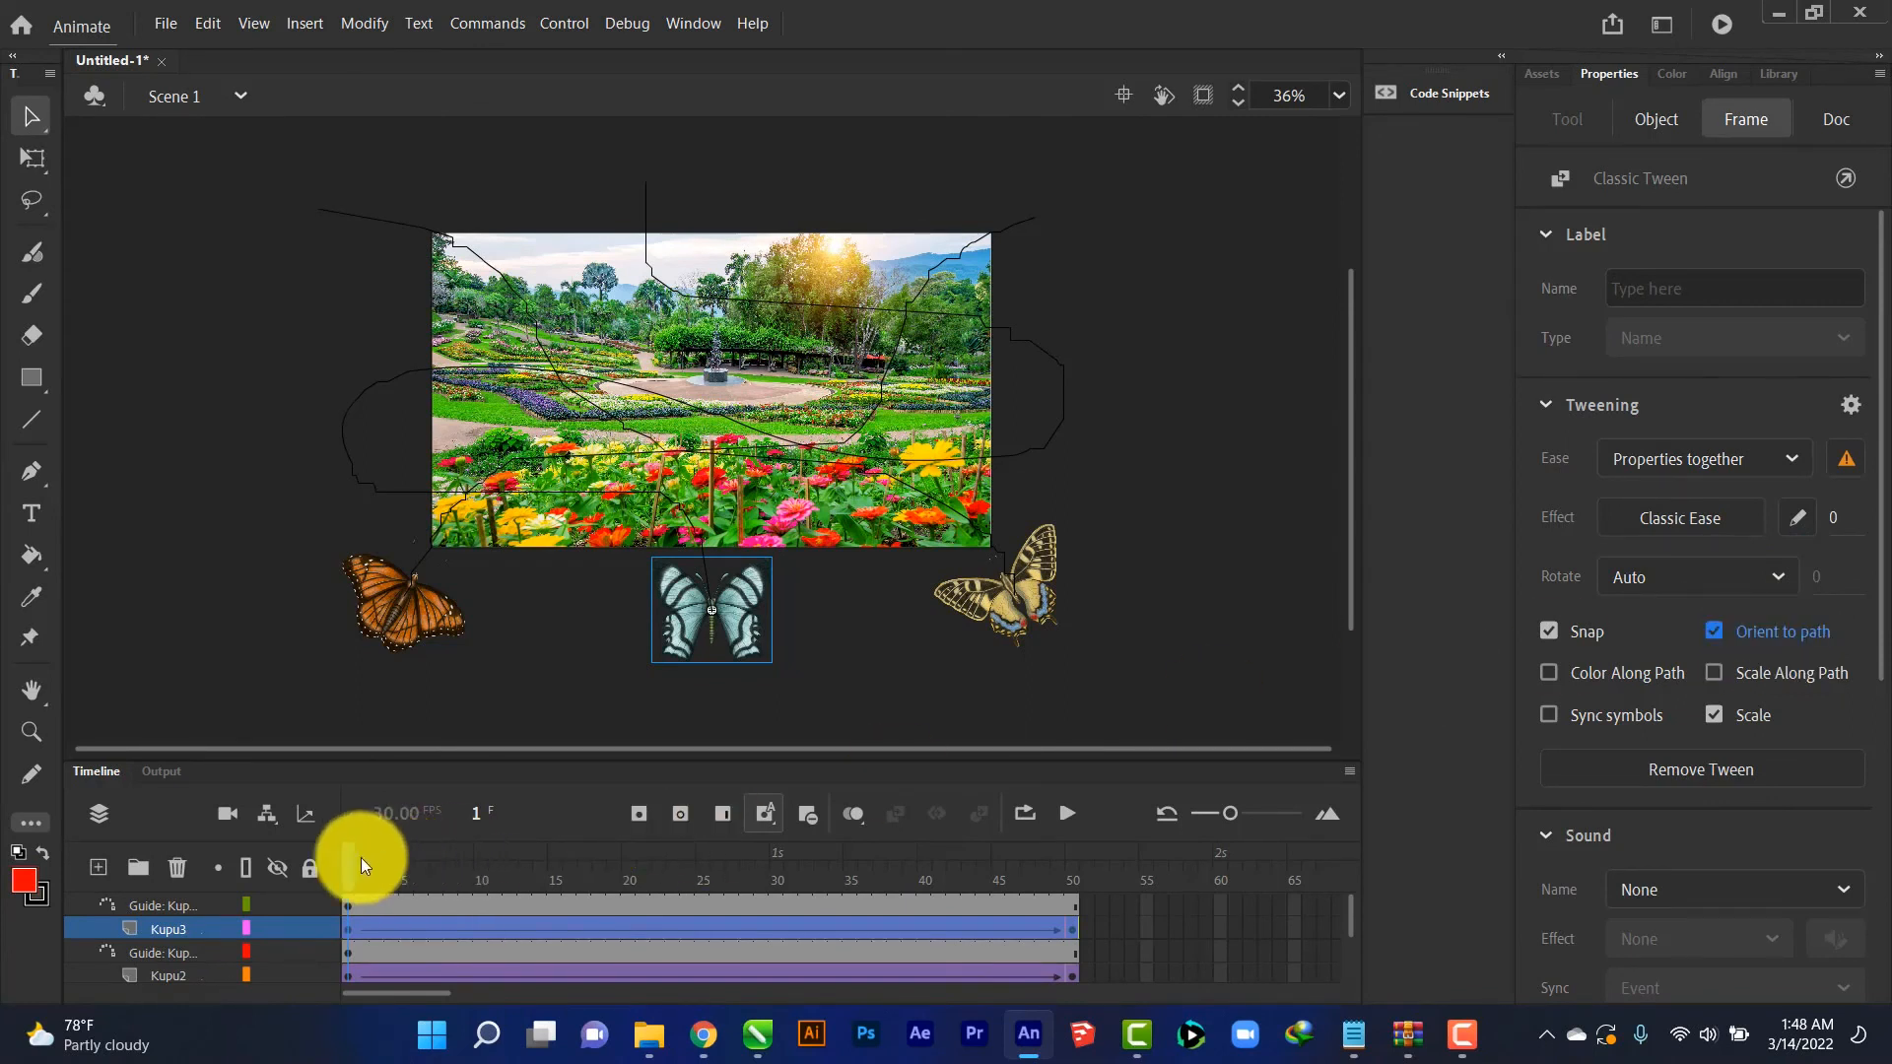
pyautogui.moveTo(349, 868); pyautogui.dragTo(308, 949)
pyautogui.click(301, 929)
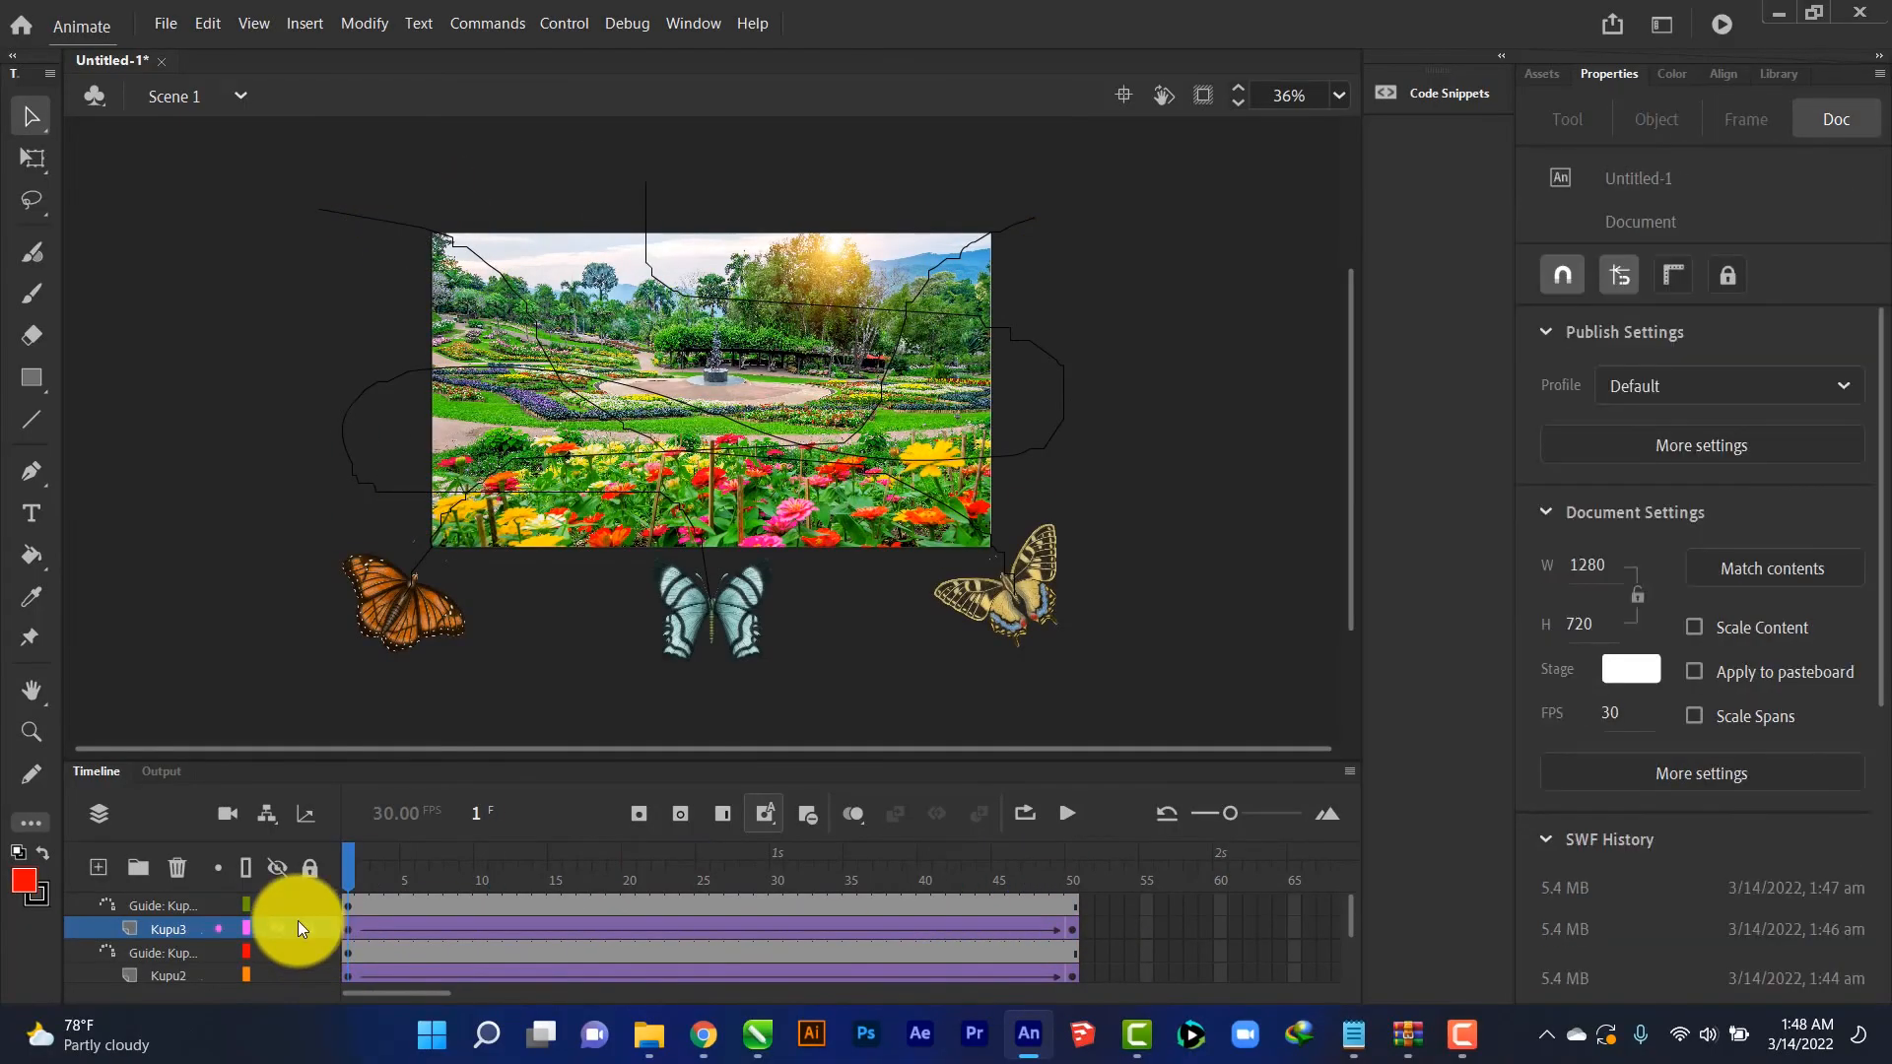
pyautogui.hotkey('ctrl', 'Return')
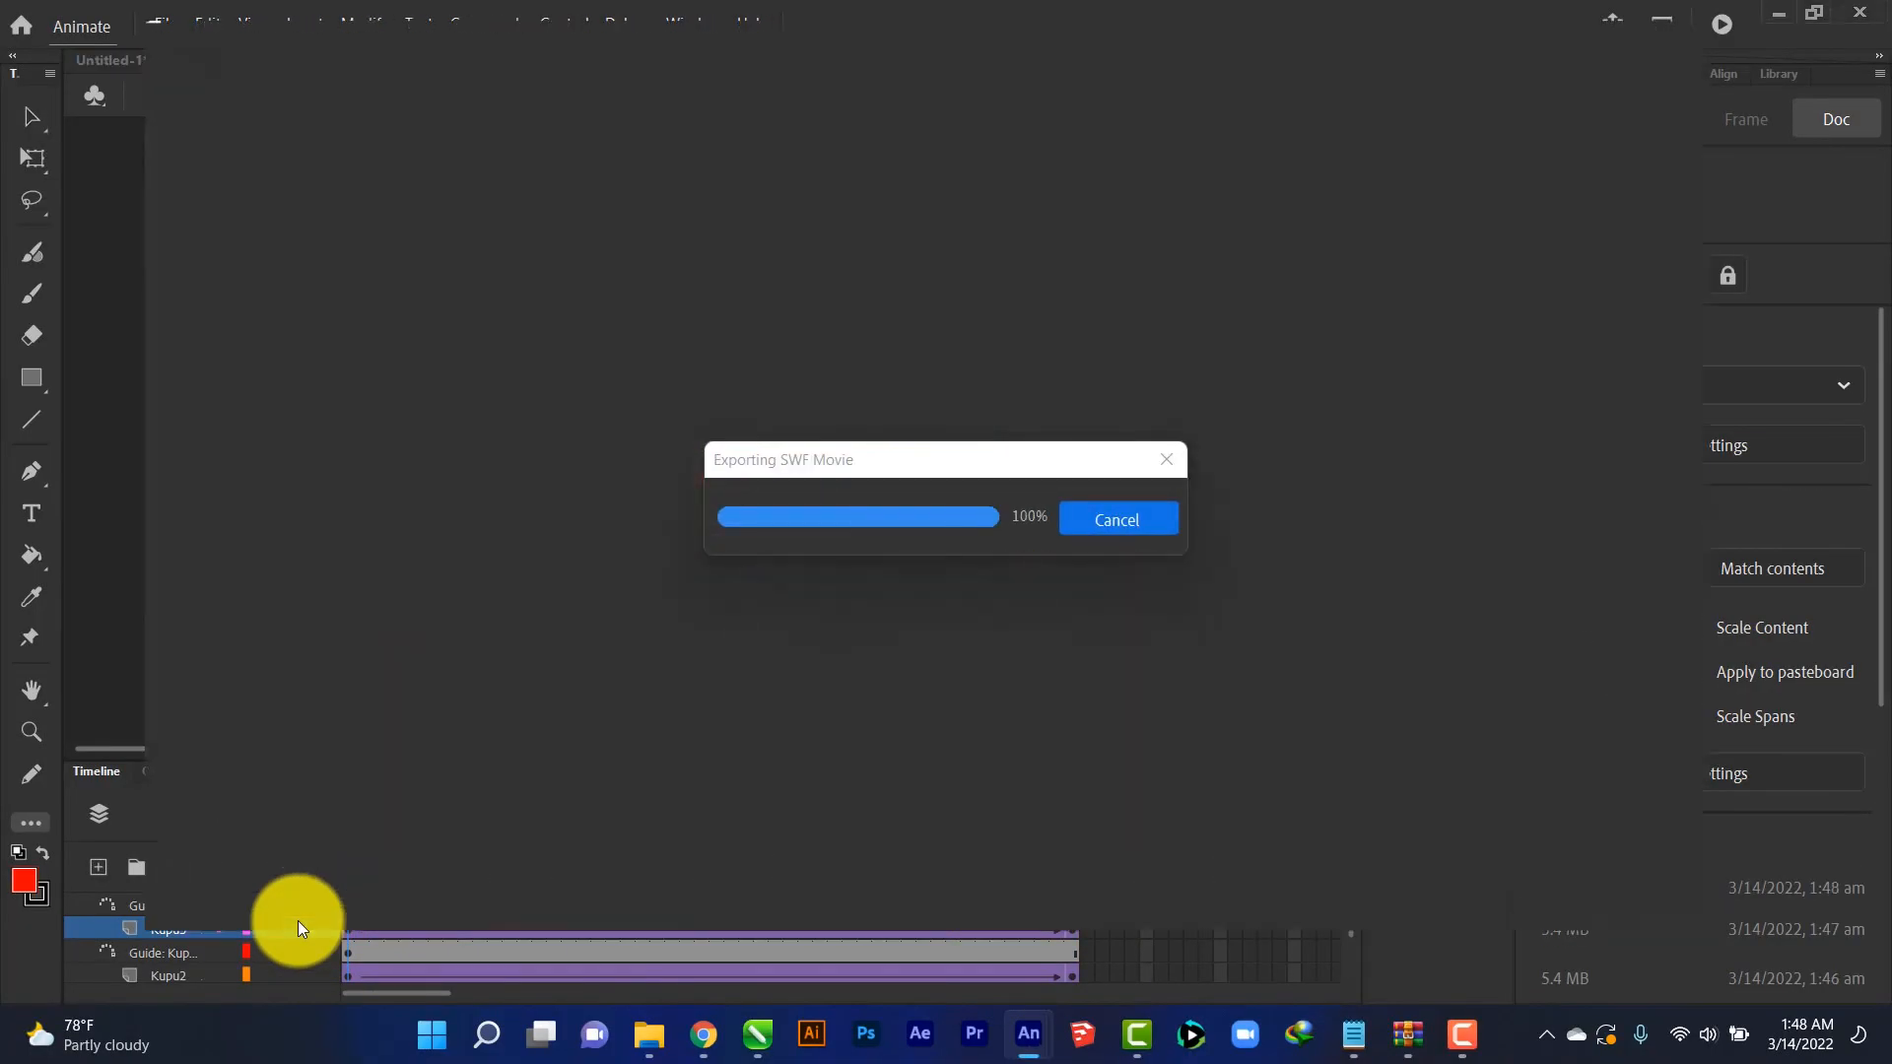